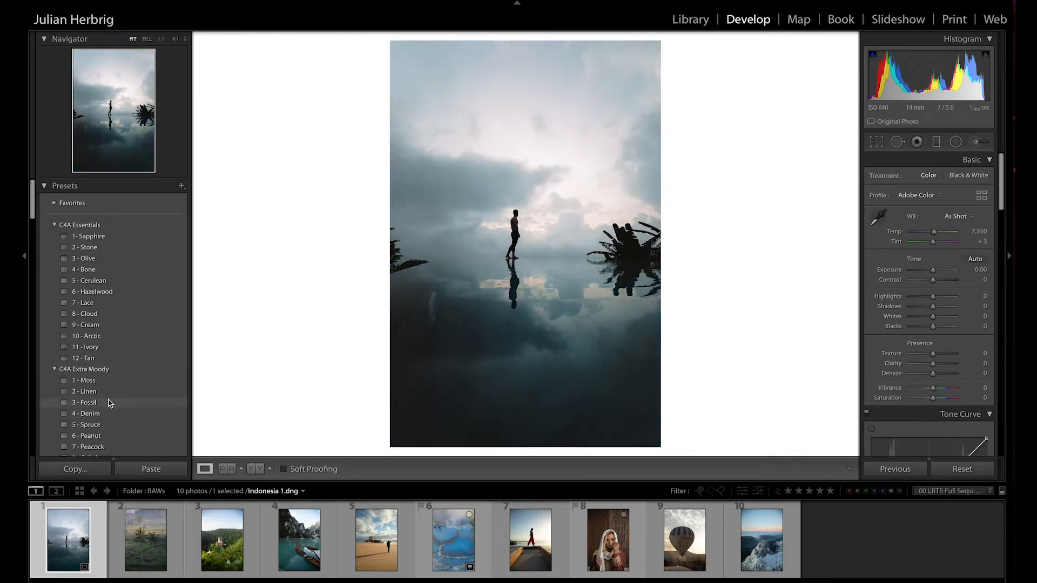
Step: Apply the C4A Extra Moody preset 3 - Fossil and cool the white balance temperature to 6,410
{"action": "left_click", "coordinate": [92, 404]}
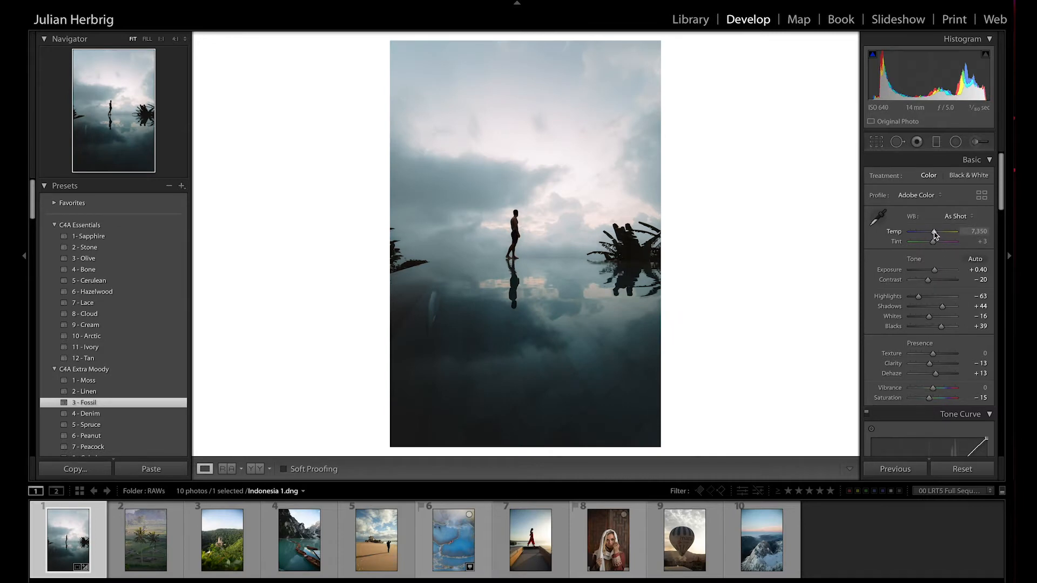
{"action": "left_click_drag", "start_coordinate": [934, 234], "coordinate": [930, 234]}
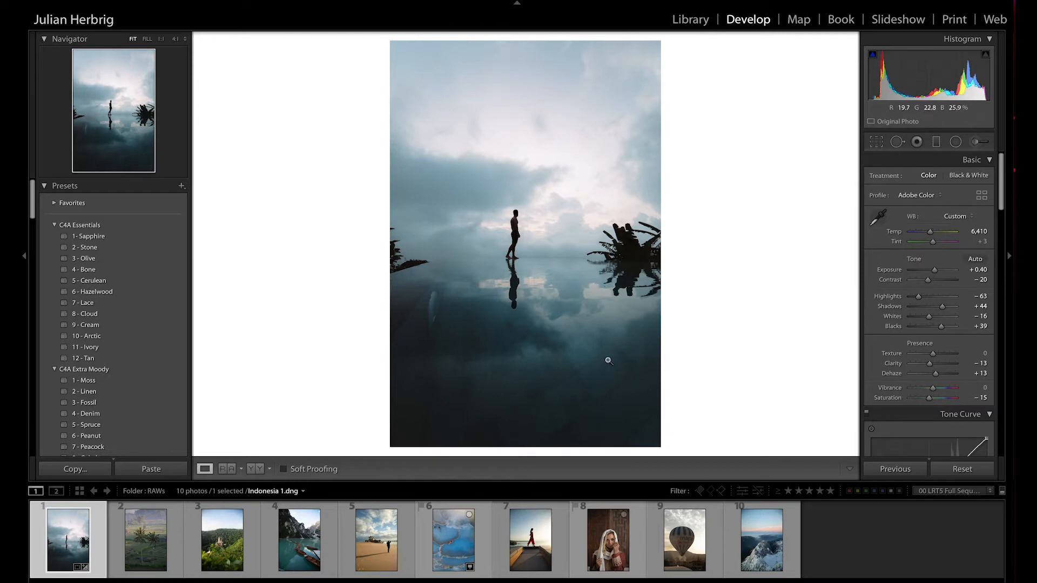
Step: Place a horizontal graduated filter over the sky, fading out across the horizon at the walking figure's feet
{"action": "left_click", "coordinate": [936, 142]}
{"action": "left_click_drag", "start_coordinate": [526, 198], "coordinate": [520, 299]}
{"action": "left_click_drag", "start_coordinate": [520, 249], "coordinate": [509, 253]}
{"action": "left_click_drag", "start_coordinate": [521, 207], "coordinate": [522, 207]}
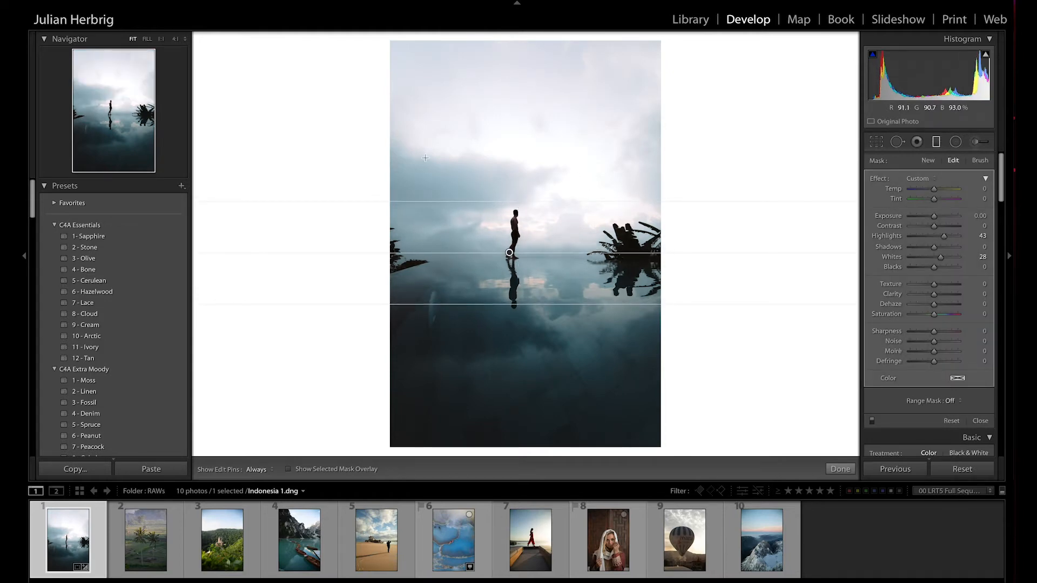
Step: Set the sky filter's highlights and whites to 0
{"action": "left_click", "coordinate": [983, 236]}
{"action": "type", "text": "0"}
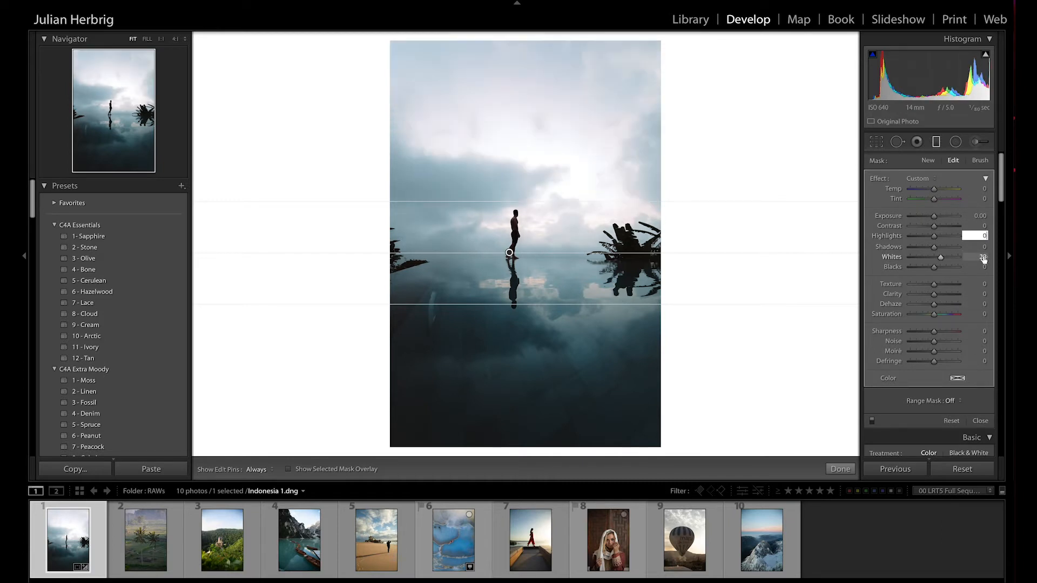
{"action": "left_click", "coordinate": [981, 257]}
{"action": "type", "text": "0"}
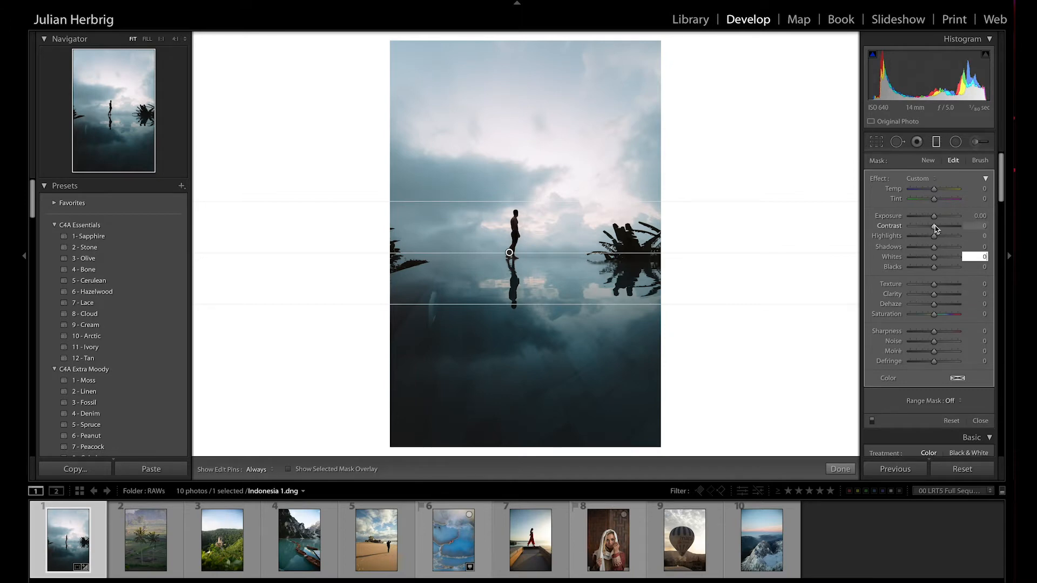
Step: Set the sky filter's exposure to -0.43, contrast to 42, clarity to 63 and dehaze to 8, and shift it slightly down to the horizon
{"action": "left_click_drag", "start_coordinate": [933, 216], "coordinate": [930, 217]}
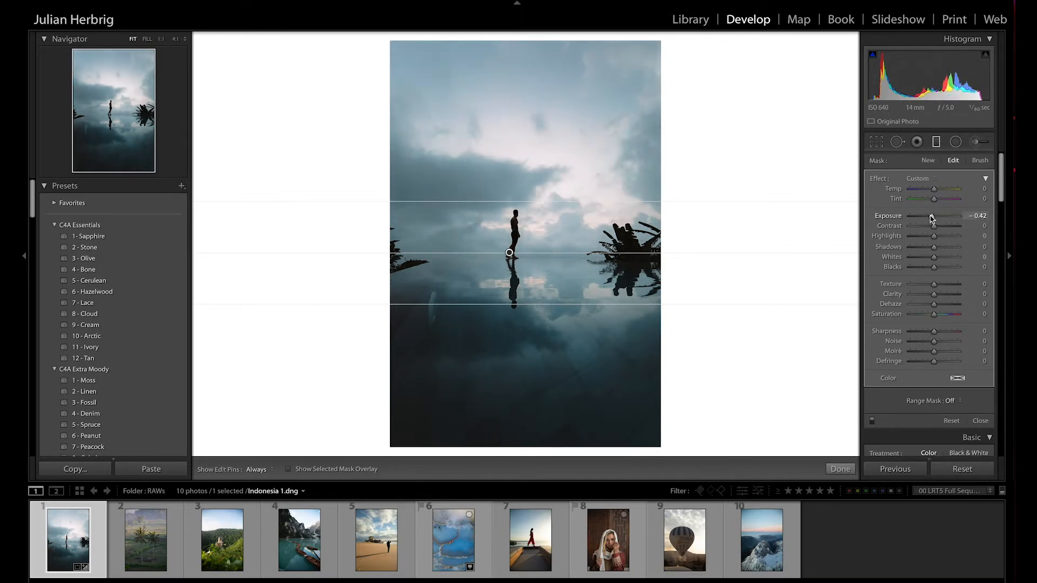
{"action": "left_click_drag", "start_coordinate": [934, 296], "coordinate": [949, 296]}
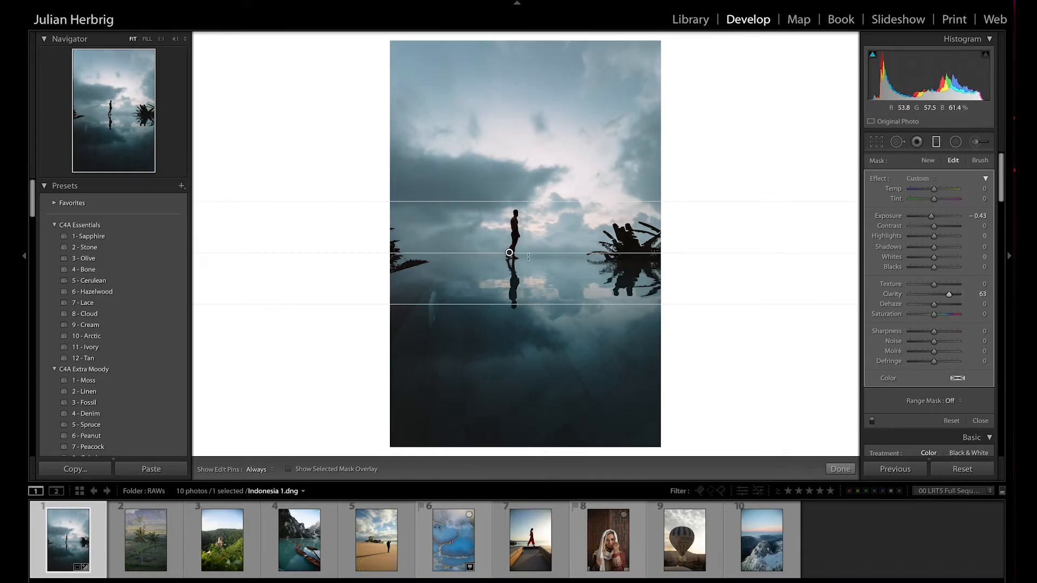
{"action": "left_click_drag", "start_coordinate": [509, 253], "coordinate": [511, 262]}
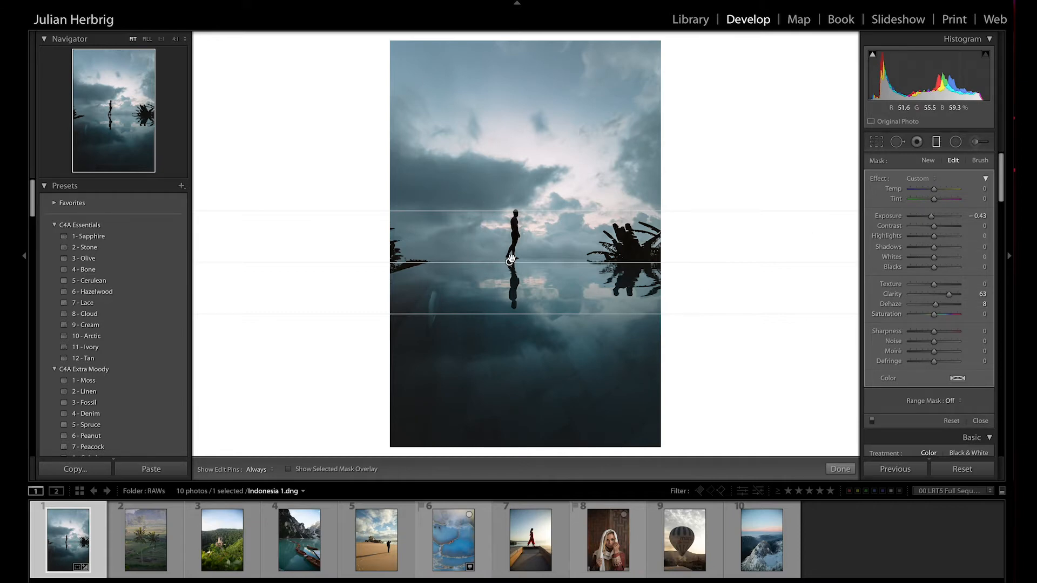
{"action": "left_click_drag", "start_coordinate": [510, 262], "coordinate": [509, 258]}
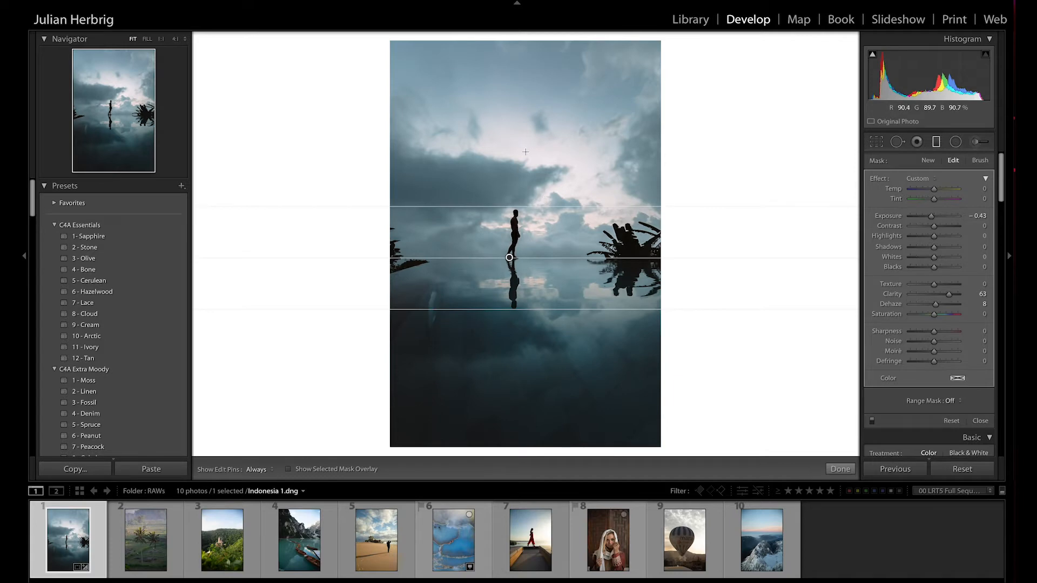
{"action": "left_click_drag", "start_coordinate": [936, 230], "coordinate": [947, 230]}
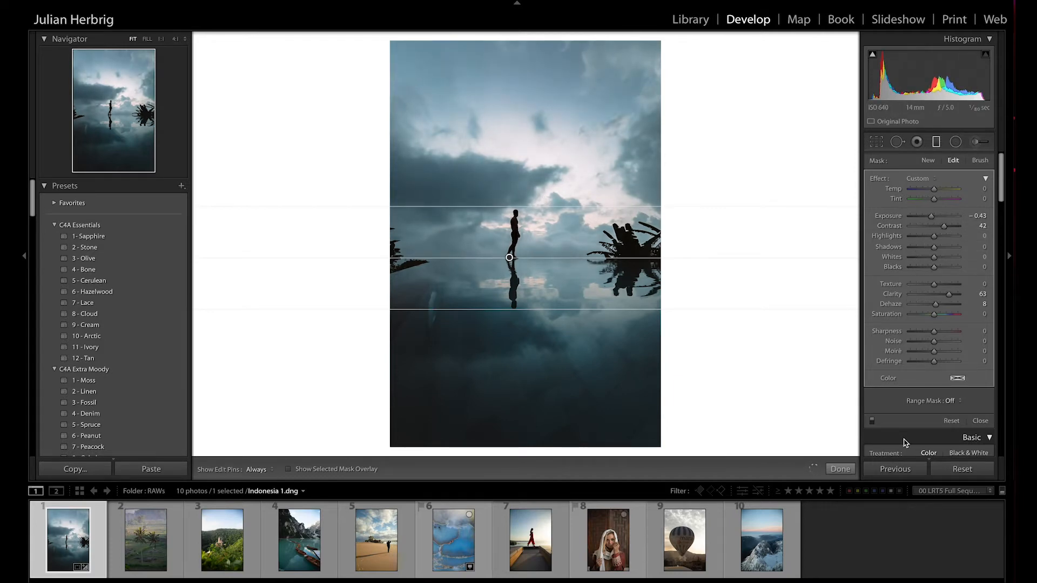
{"action": "left_click", "coordinate": [871, 421]}
{"action": "left_click", "coordinate": [872, 421]}
{"action": "left_click", "coordinate": [872, 421]}
{"action": "left_click", "coordinate": [871, 421]}
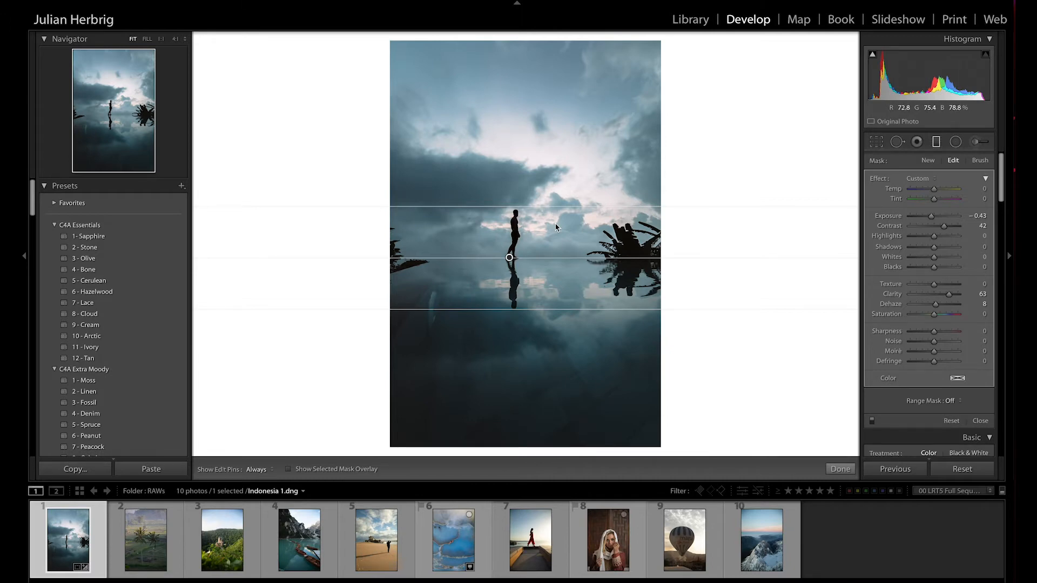
{"action": "key", "text": "m"}
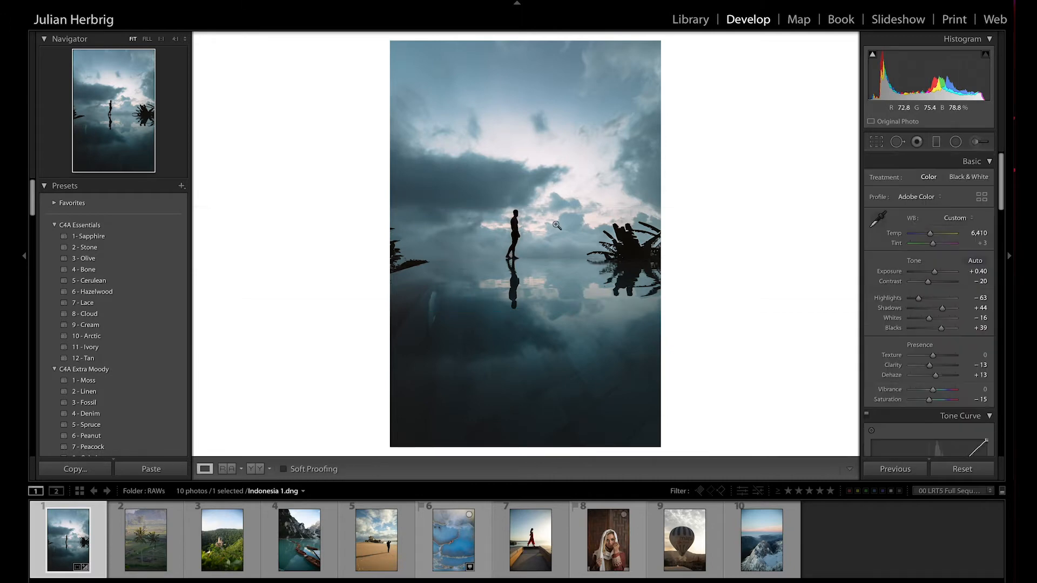
Step: Add a second graduated filter covering the water below the horizon, with its highlights and whites set to 0
{"action": "left_click", "coordinate": [938, 143]}
{"action": "left_click_drag", "start_coordinate": [514, 298], "coordinate": [514, 232]}
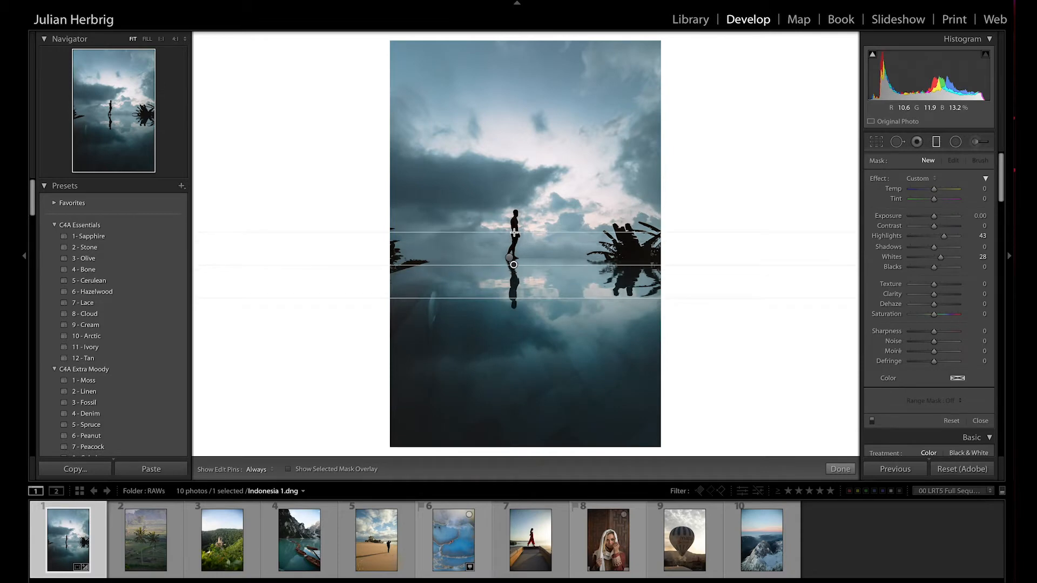
{"action": "left_click", "coordinate": [981, 236]}
{"action": "type", "text": "0"}
{"action": "left_click", "coordinate": [975, 258]}
{"action": "type", "text": "0"}
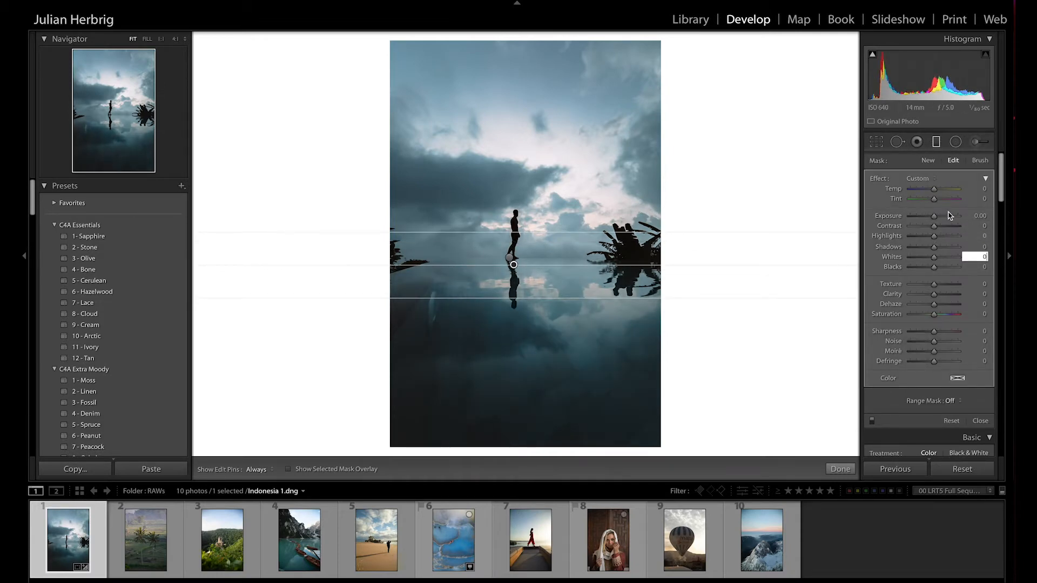
Step: Set the water filter's exposure to 0.35, contrast to 54 and shadows to 22, and compare the photo with and without the graduated filters
{"action": "left_click_drag", "start_coordinate": [934, 216], "coordinate": [936, 219]}
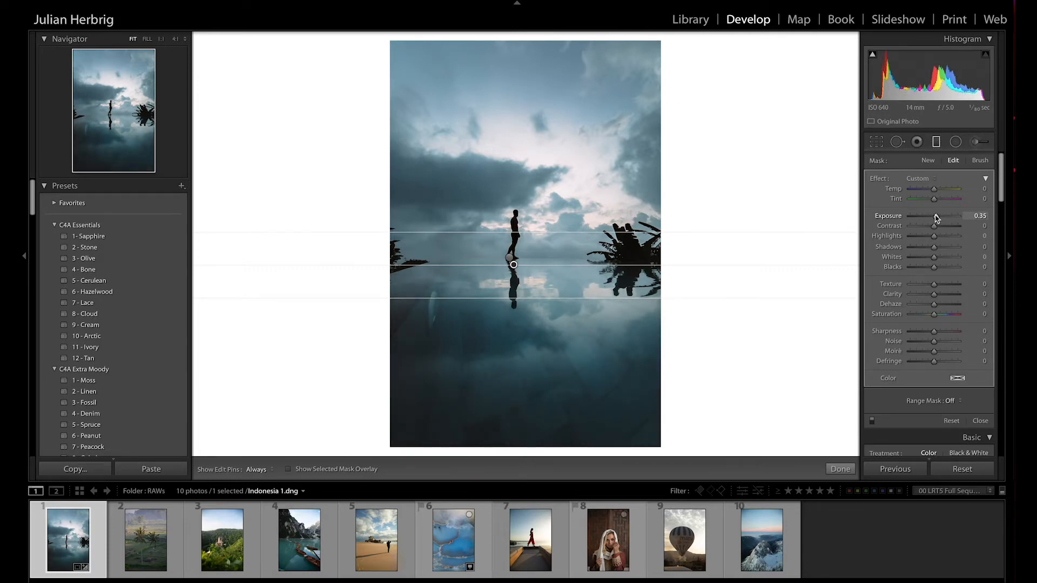
{"action": "left_click_drag", "start_coordinate": [934, 225], "coordinate": [944, 225]}
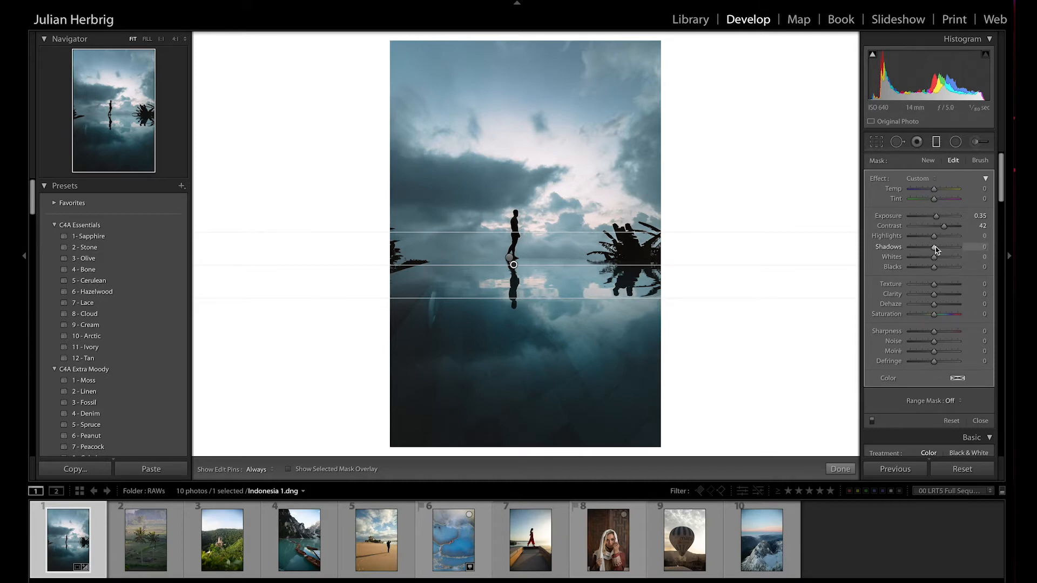
{"action": "left_click_drag", "start_coordinate": [938, 247], "coordinate": [947, 226]}
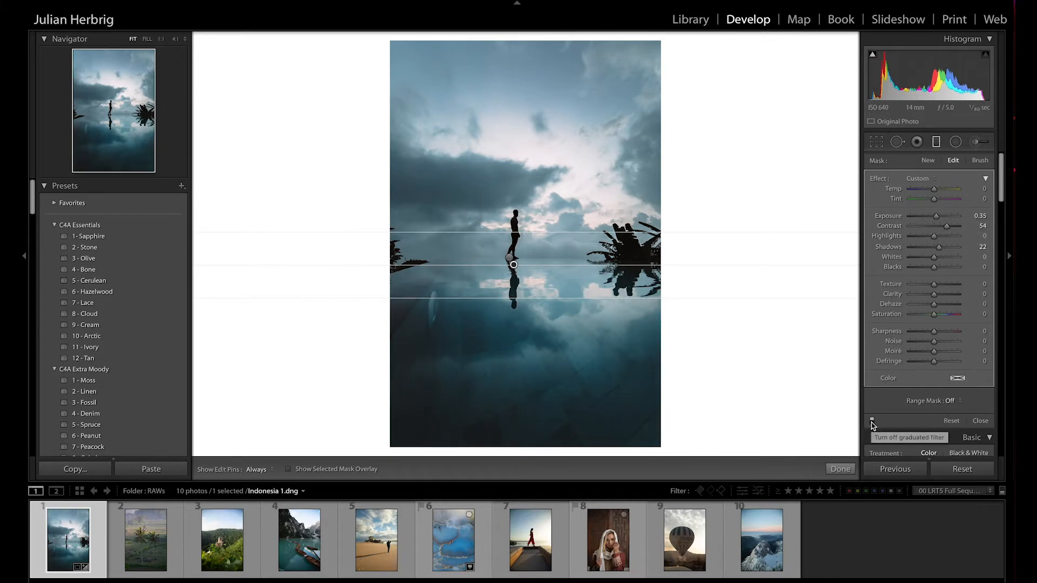
{"action": "left_click", "coordinate": [872, 421]}
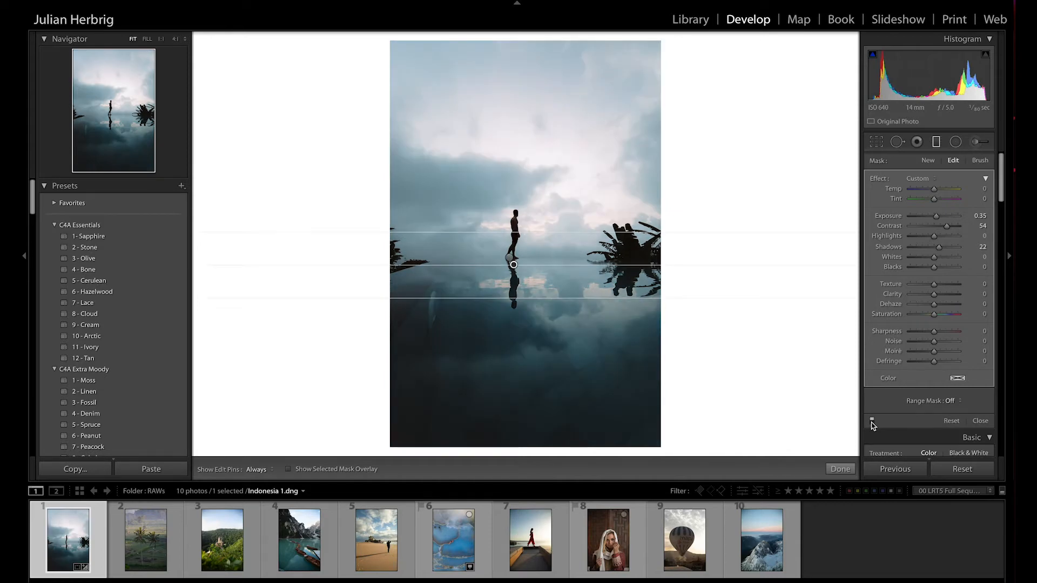
{"action": "left_click", "coordinate": [871, 422]}
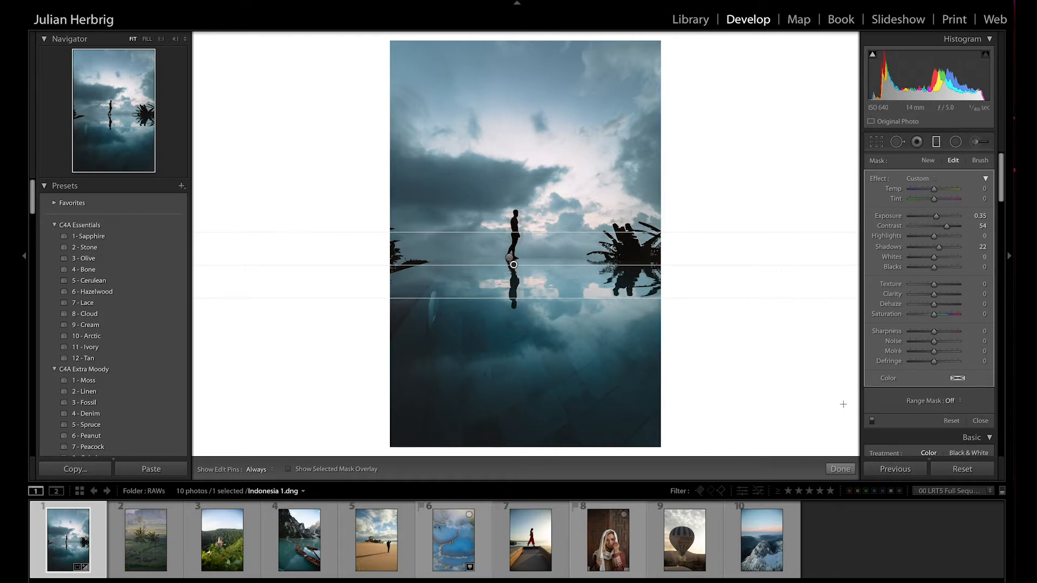
{"action": "left_click", "coordinate": [871, 421]}
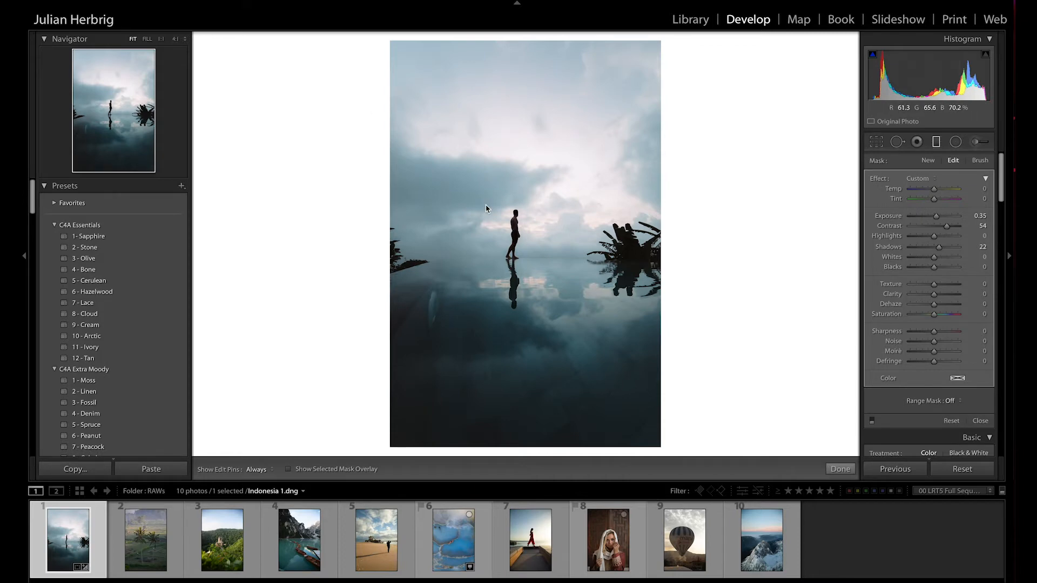
{"action": "left_click", "coordinate": [871, 422]}
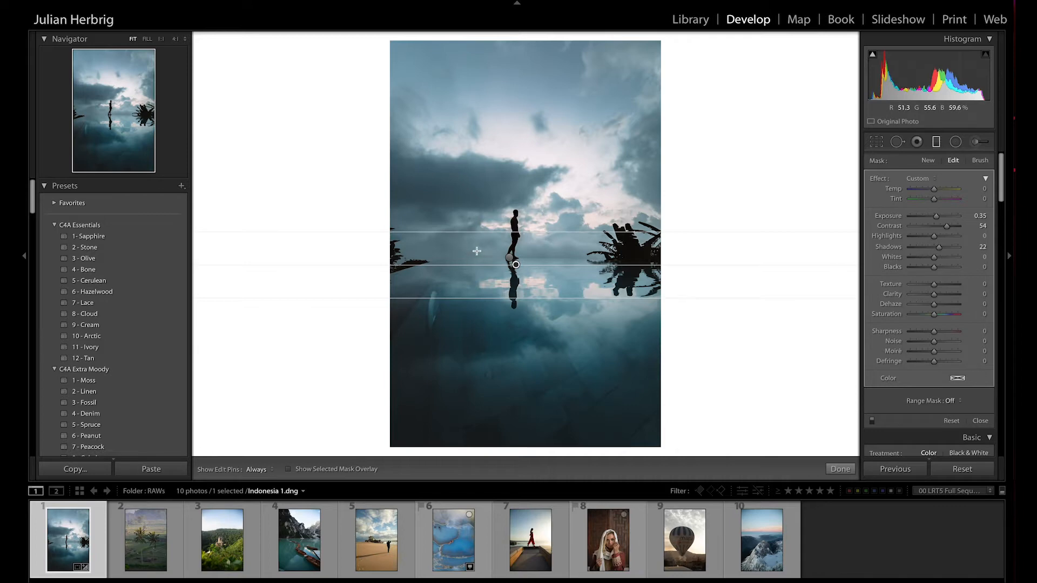
{"action": "key", "text": "m"}
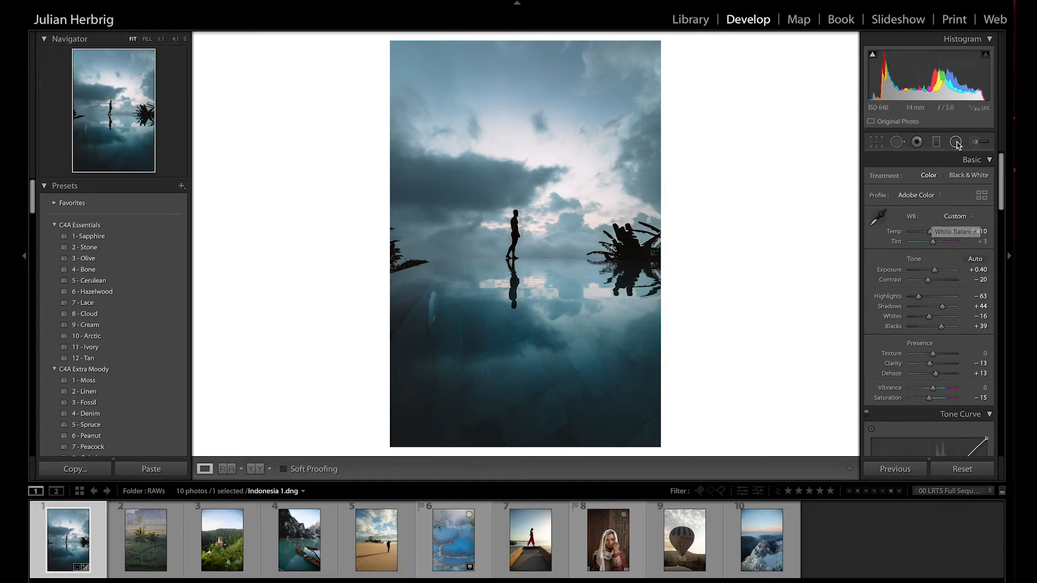
Step: Place a radial filter over the bright clouds above and beside the figure, inverted to affect the inside of the circle
{"action": "left_click", "coordinate": [955, 141]}
{"action": "left_click_drag", "start_coordinate": [577, 181], "coordinate": [643, 233]}
{"action": "left_click_drag", "start_coordinate": [583, 179], "coordinate": [578, 180]}
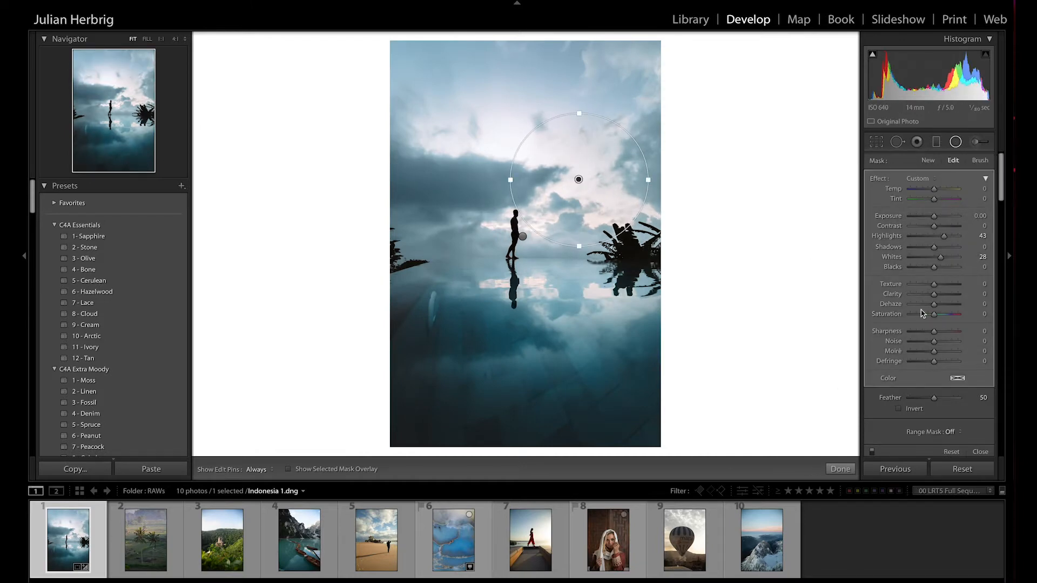
{"action": "left_click", "coordinate": [899, 408]}
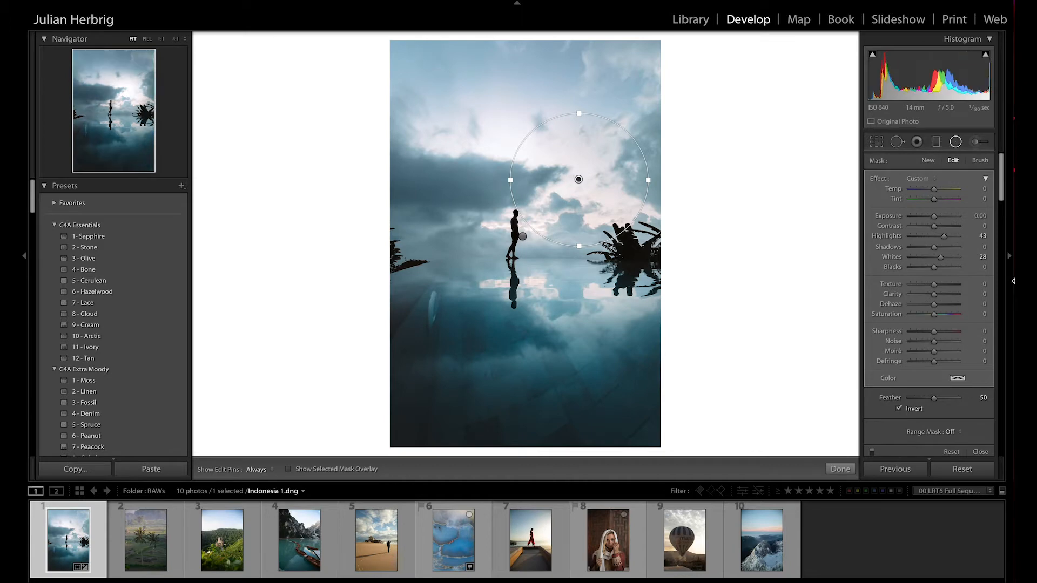
Step: Set the radial filter's highlights and whites to 0
{"action": "left_click", "coordinate": [983, 236]}
{"action": "type", "text": "0"}
{"action": "left_click", "coordinate": [978, 257]}
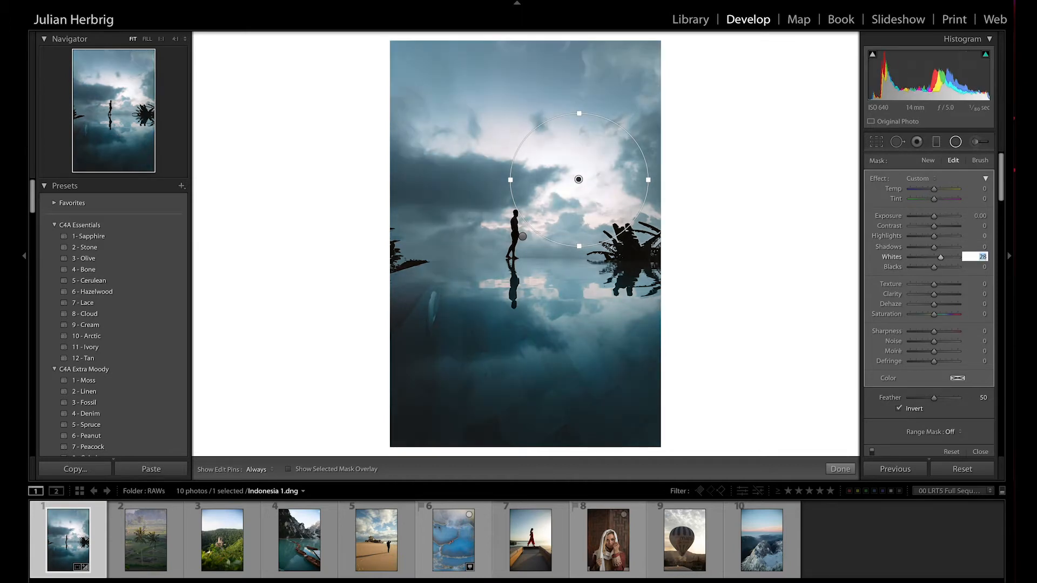
{"action": "type", "text": "0"}
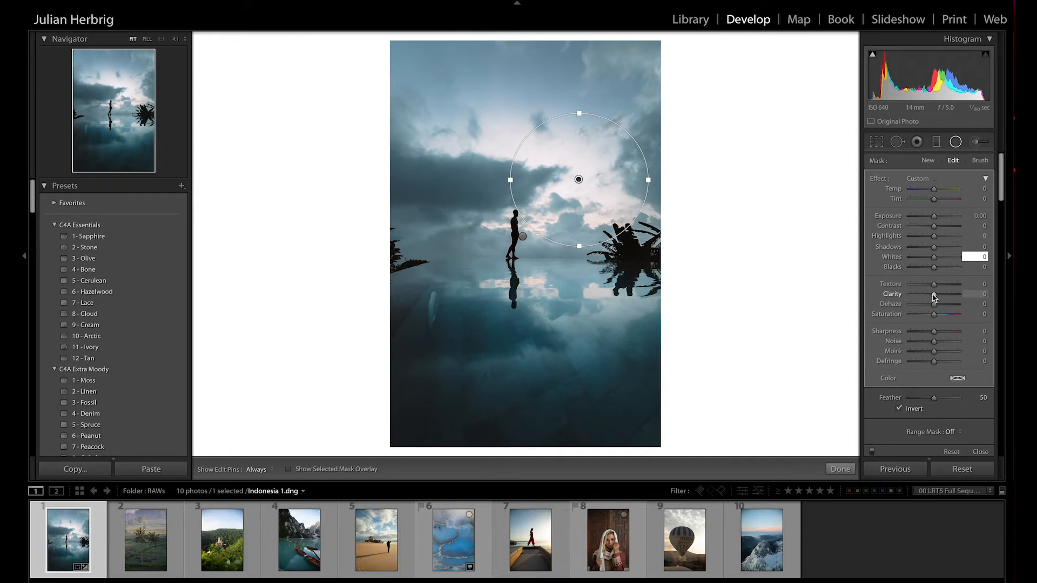
Step: Set the radial filter's clarity to -46, dehaze to -12 and temperature to 10, and shift it slightly to the right
{"action": "mouse_move", "coordinate": [933, 297]}
{"action": "left_mouse_down"}
{"action": "mouse_move", "coordinate": [915, 298]}
{"action": "mouse_move", "coordinate": [924, 300]}
{"action": "left_mouse_up"}
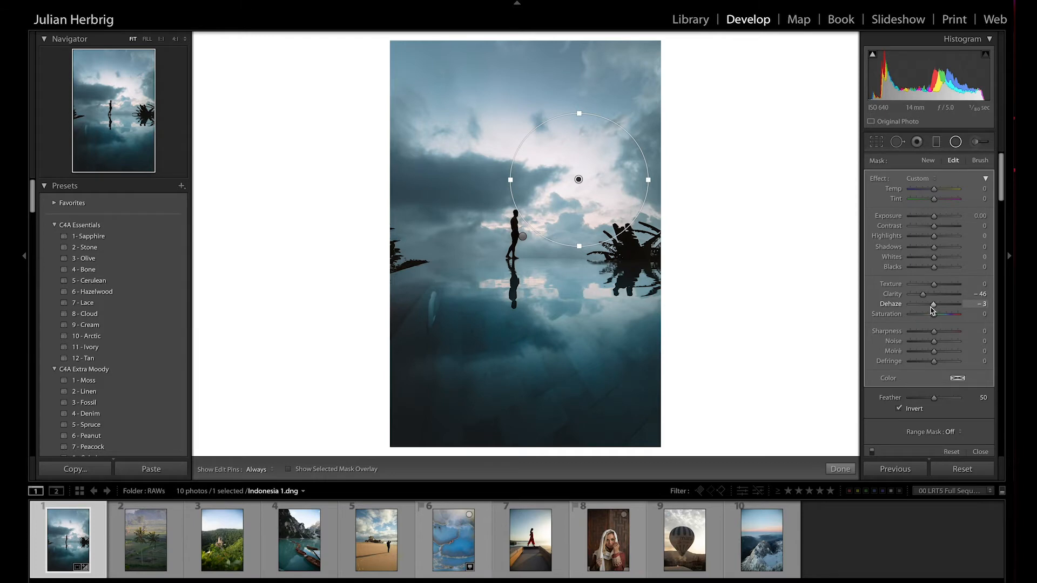
{"action": "left_click_drag", "start_coordinate": [931, 309], "coordinate": [928, 310]}
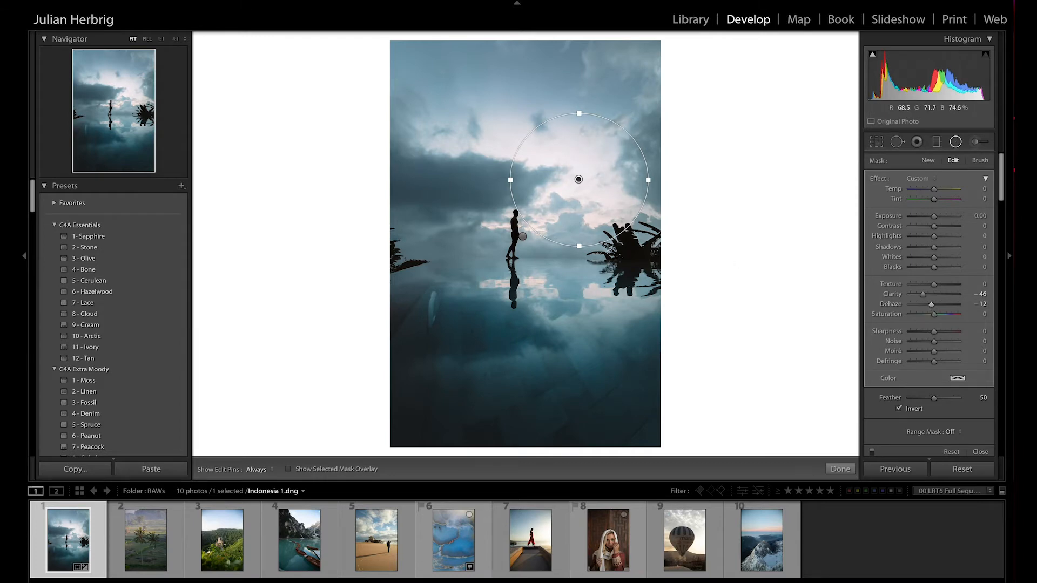
{"action": "left_click_drag", "start_coordinate": [577, 180], "coordinate": [582, 180]}
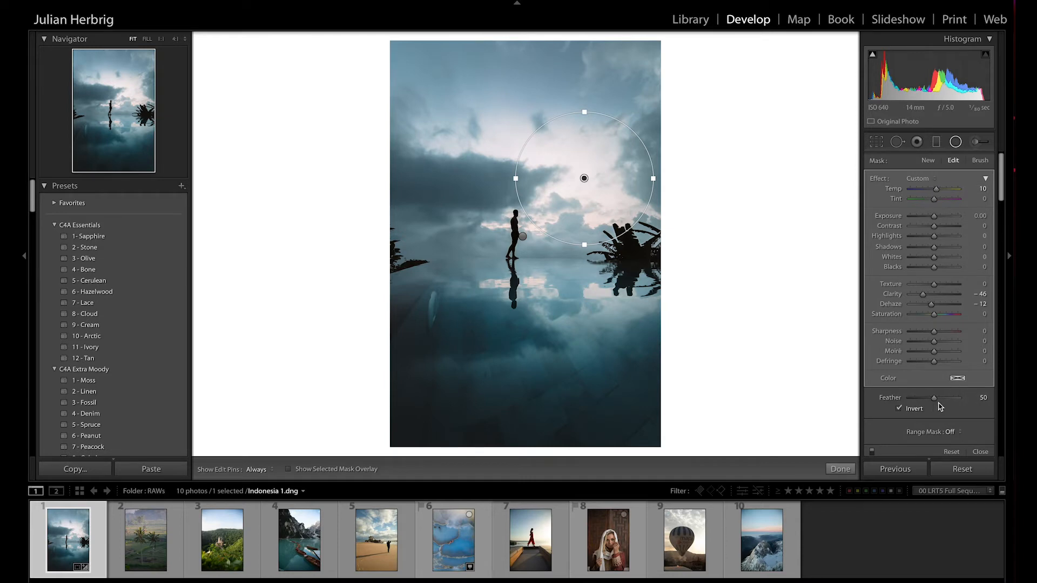
Step: Set the radial filter's feather to 70 and exposure to 0.21, and finish editing the filter
{"action": "left_click_drag", "start_coordinate": [935, 401], "coordinate": [909, 407]}
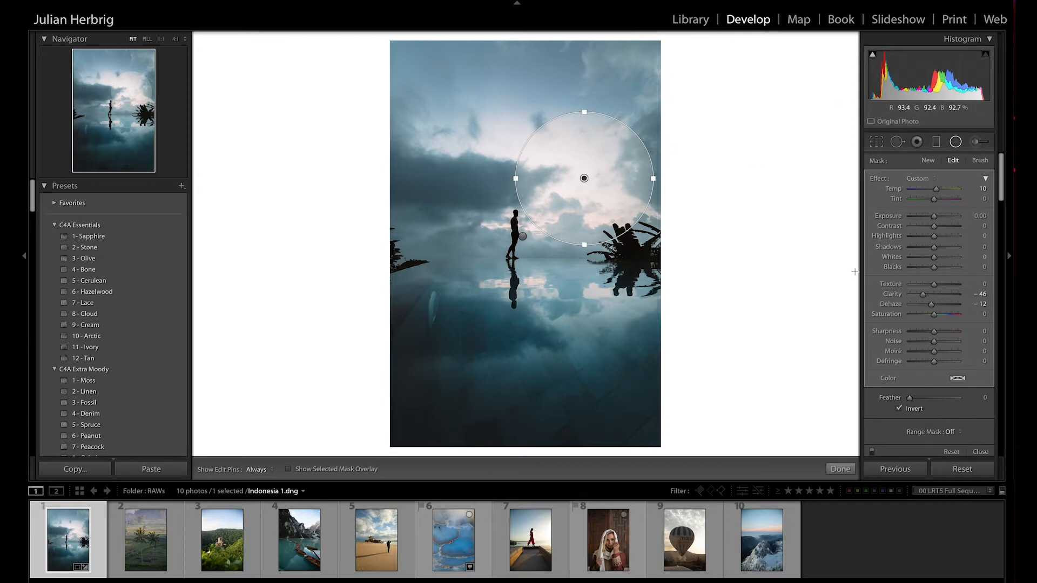
{"action": "left_click_drag", "start_coordinate": [911, 399], "coordinate": [945, 400]}
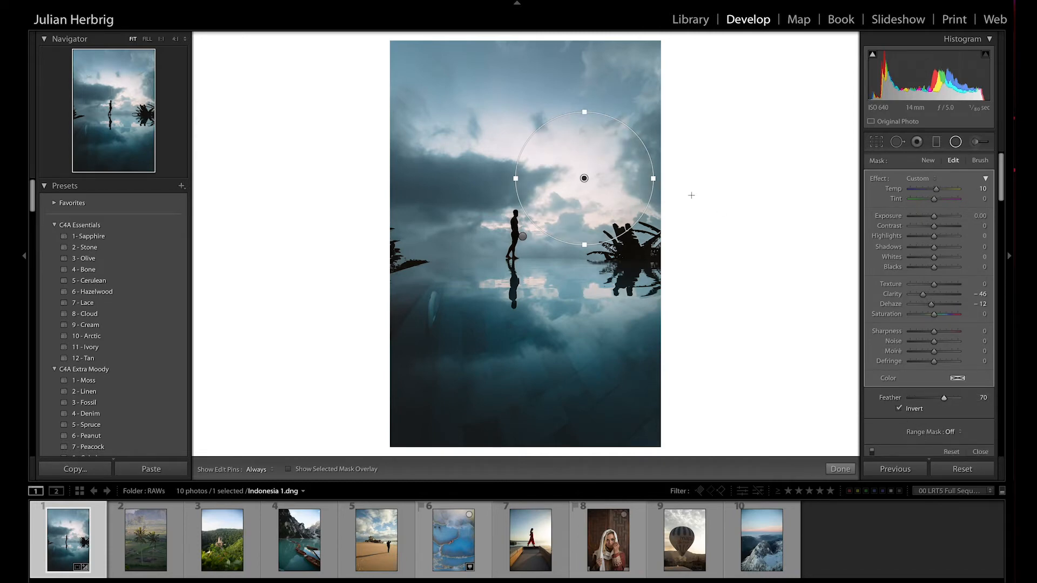
{"action": "left_click_drag", "start_coordinate": [936, 218], "coordinate": [937, 219]}
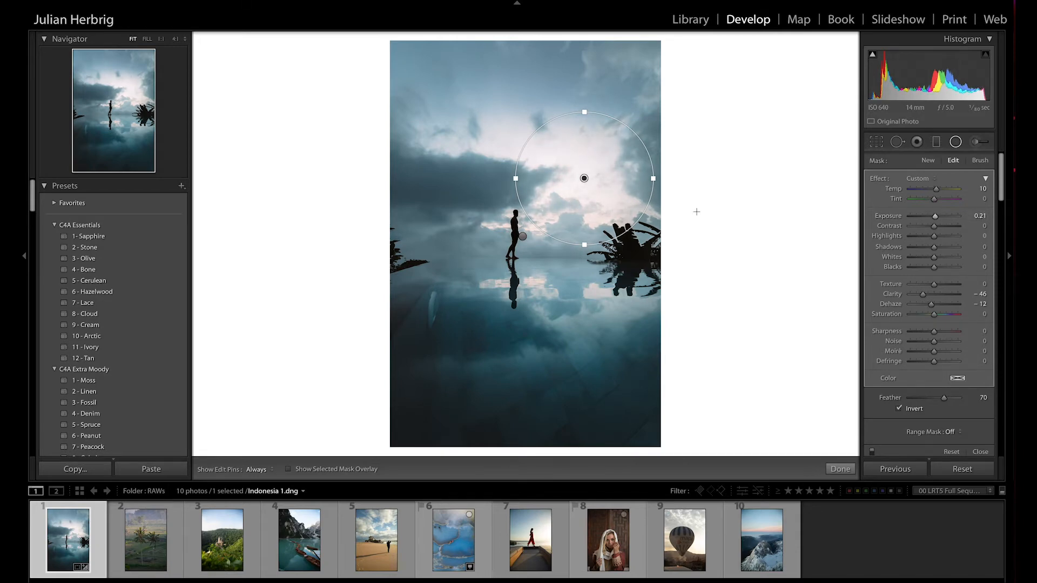
{"action": "key", "text": "shift+m"}
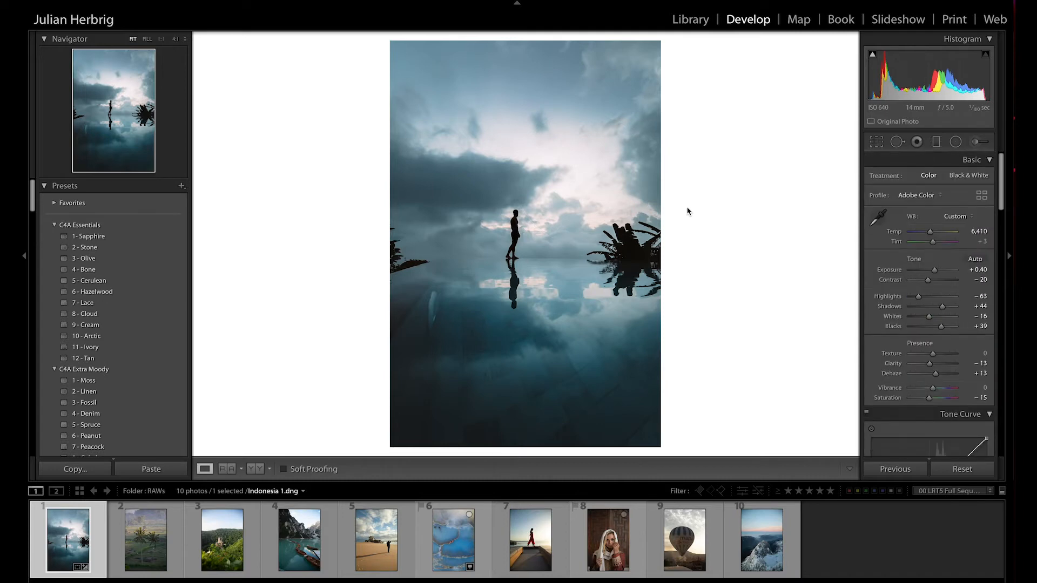
Step: Briefly compare with the fully reset photo, and set the overall contrast to 0 and saturation to -29
{"action": "left_click", "coordinate": [964, 469]}
{"action": "key", "text": "ctrl+z"}
{"action": "left_click_drag", "start_coordinate": [929, 285], "coordinate": [938, 286]}
{"action": "double_click", "coordinate": [937, 285]}
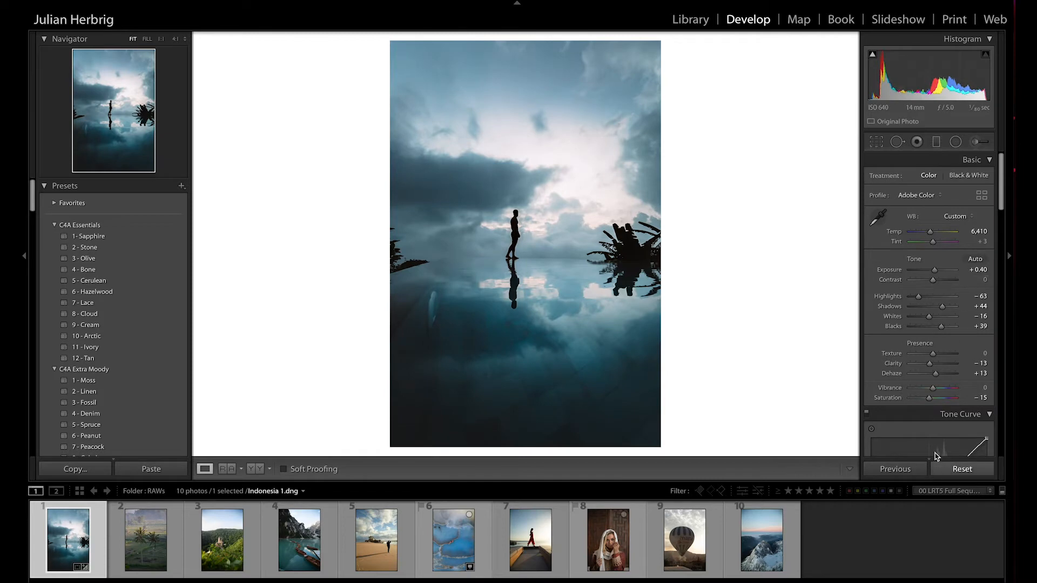
{"action": "left_click_drag", "start_coordinate": [929, 398], "coordinate": [926, 399]}
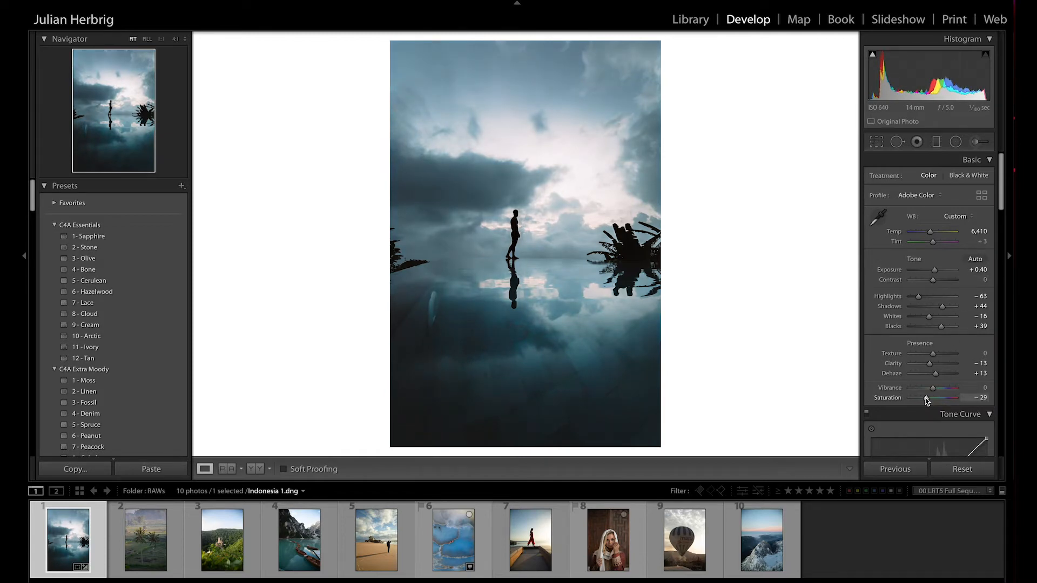
Step: Compare the moody edit of the reflection photo with its fully reset version, and restore the edit
{"action": "left_click", "coordinate": [953, 469]}
{"action": "key", "text": "ctrl+z"}
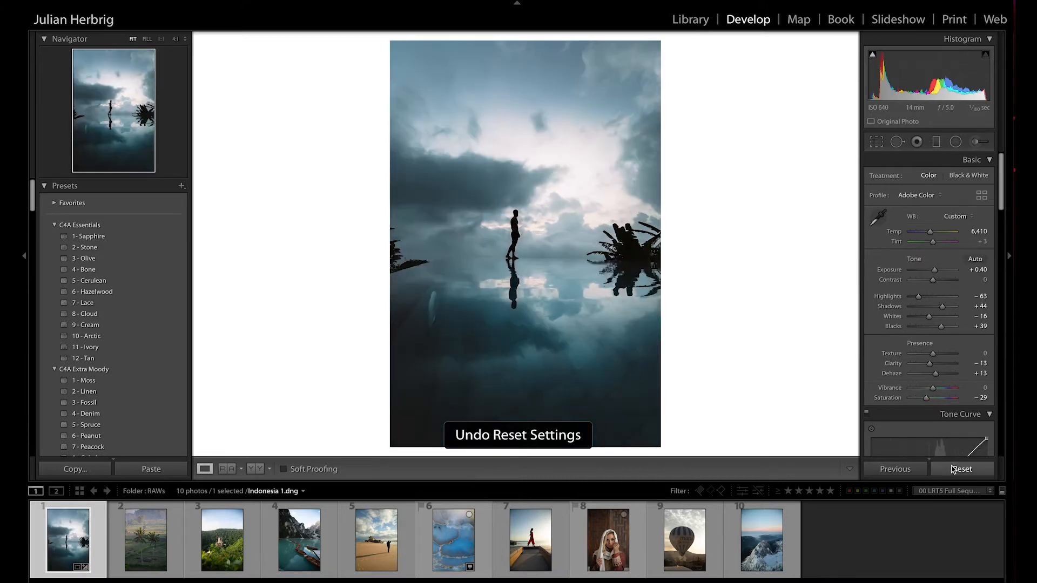
Step: Open the next photo, Indonesia2.dng, and apply the C4A Extra Moody preset 1 - Moss
{"action": "key", "text": "Right"}
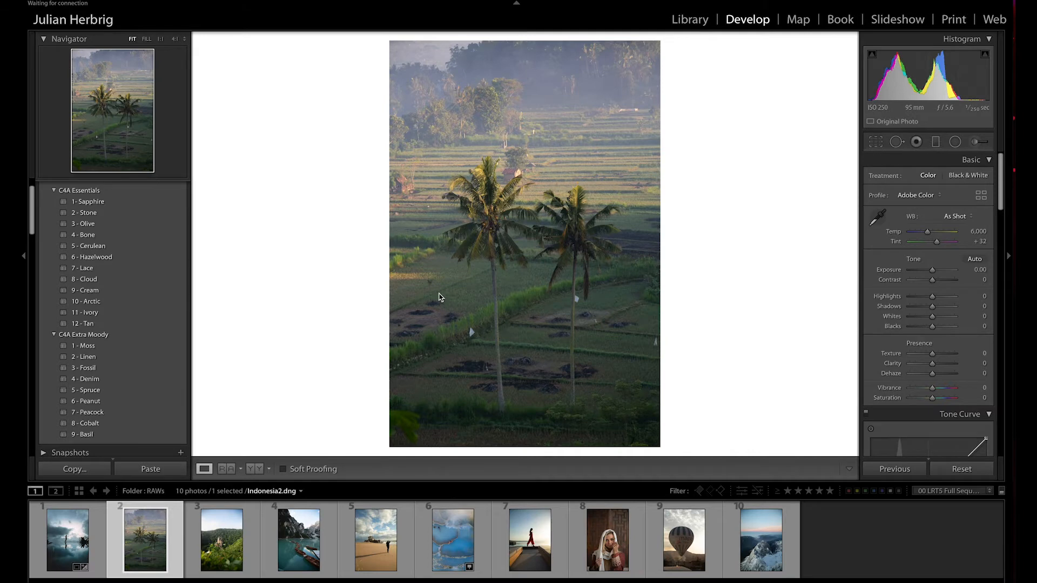
{"action": "left_click", "coordinate": [100, 347]}
{"action": "left_click", "coordinate": [99, 347]}
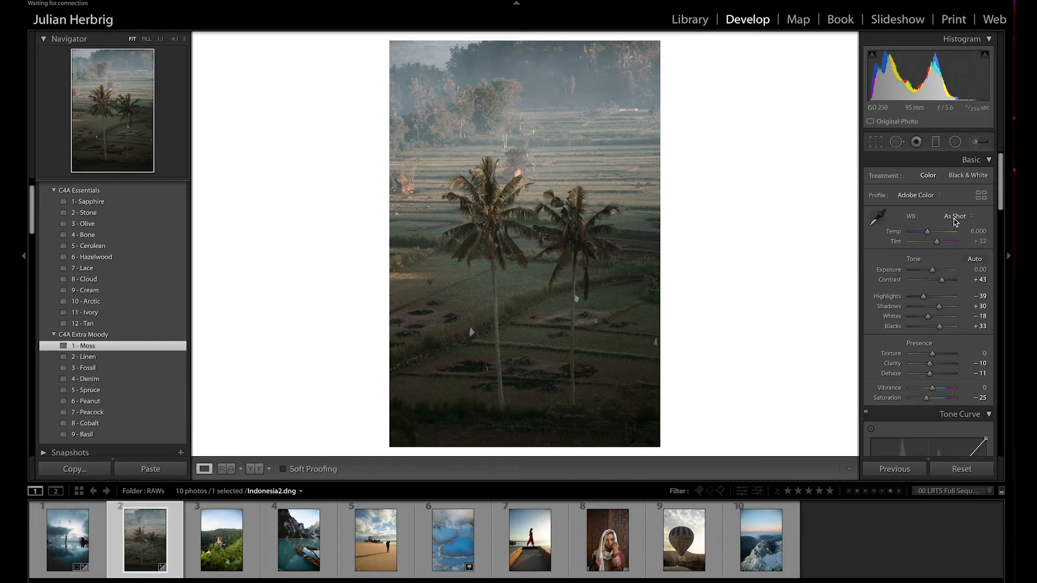
Step: Set the palm photo's temperature to 6,578, tint to +10, exposure to +0.30 and contrast to +100
{"action": "left_click_drag", "start_coordinate": [928, 231], "coordinate": [933, 245]}
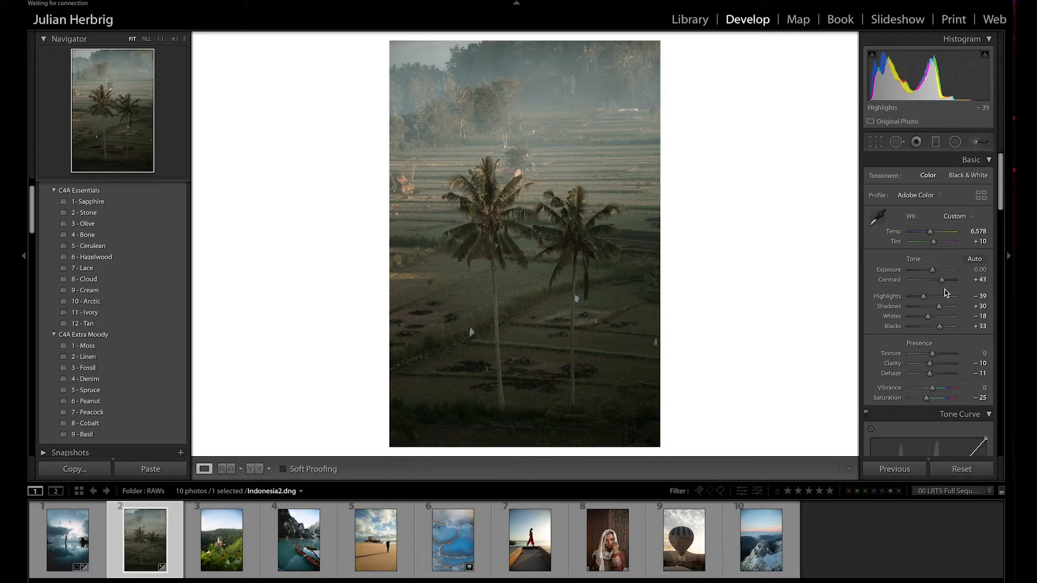
{"action": "left_click_drag", "start_coordinate": [932, 272], "coordinate": [956, 281]}
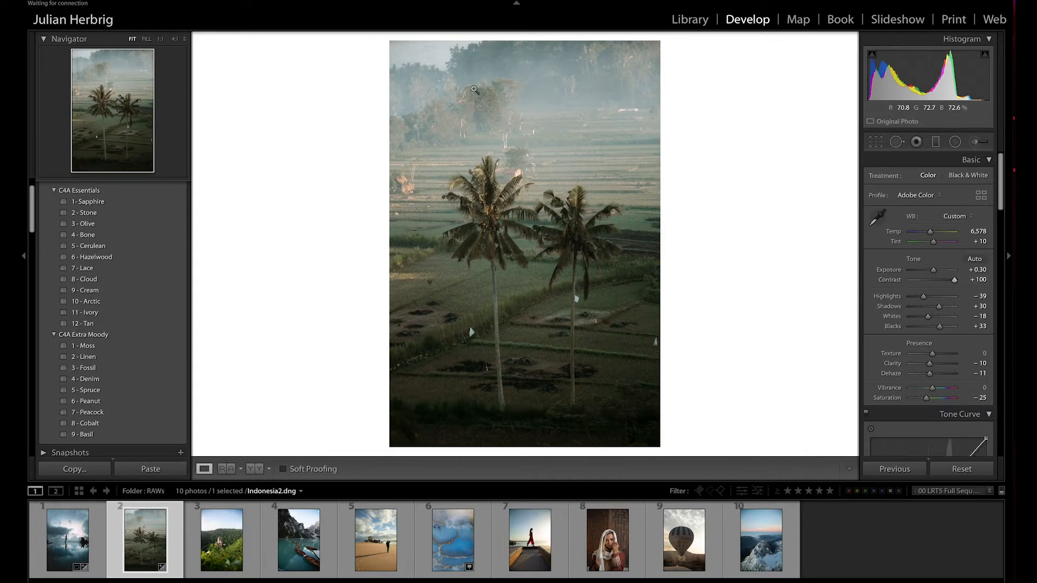
Step: Add a horizontal graduated filter covering the hazy upper half down to the palm crowns, with highlights and whites at 0
{"action": "left_click", "coordinate": [936, 142]}
{"action": "left_click_drag", "start_coordinate": [523, 146], "coordinate": [514, 223]}
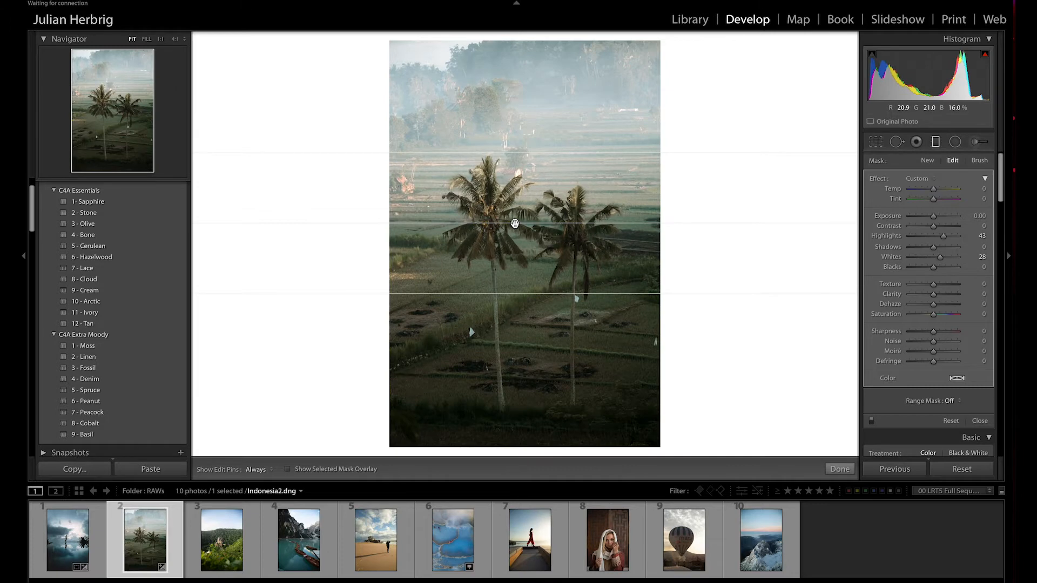
{"action": "left_click", "coordinate": [982, 236]}
{"action": "type", "text": "0"}
{"action": "key", "text": "Return"}
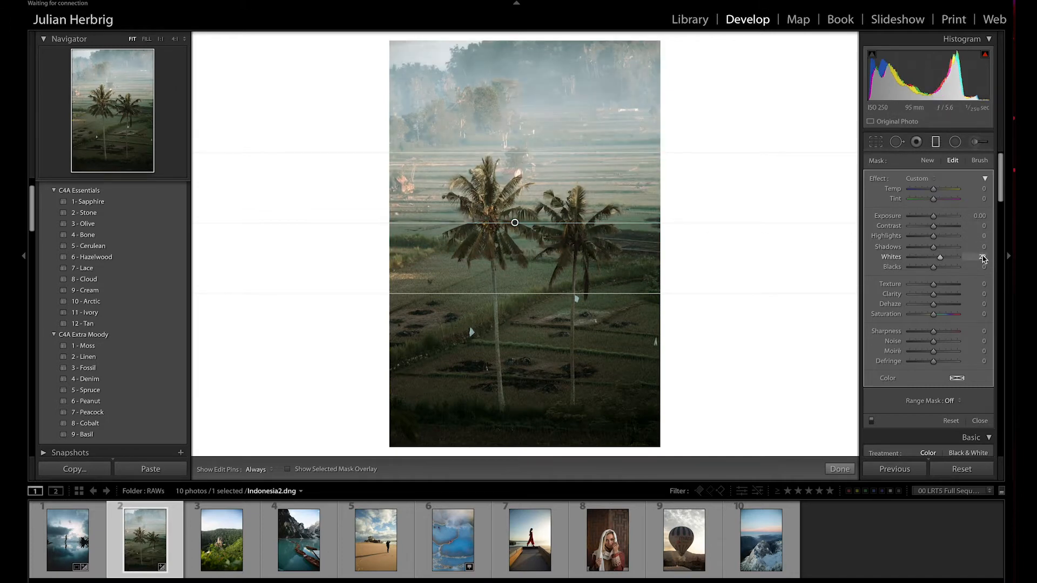
{"action": "left_click", "coordinate": [982, 257]}
{"action": "type", "text": "0"}
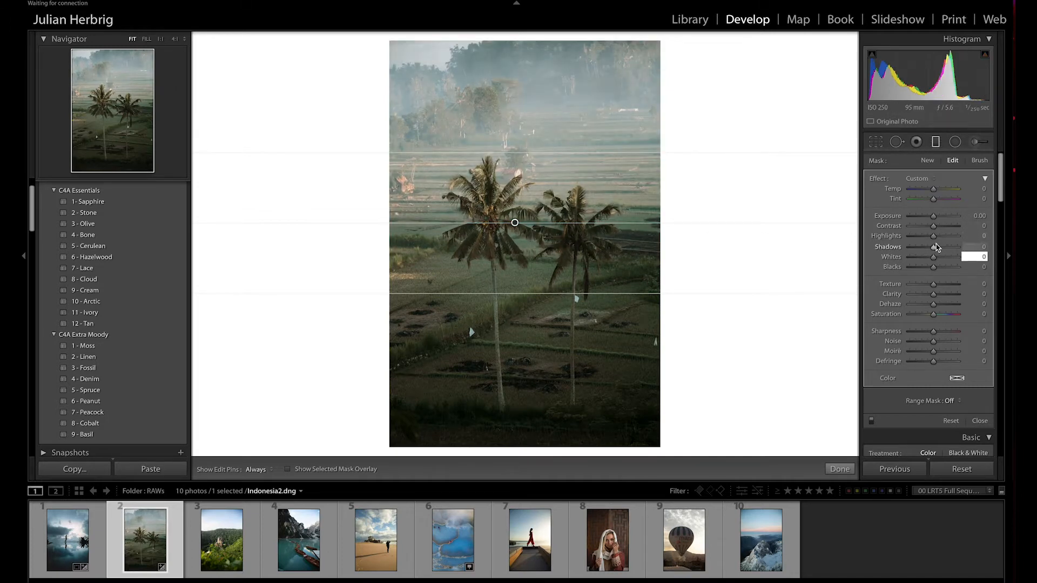
Step: Set the graduated filter's highlights to 71 and whites to 67, and shift it slightly downward
{"action": "left_click_drag", "start_coordinate": [935, 239], "coordinate": [950, 239]}
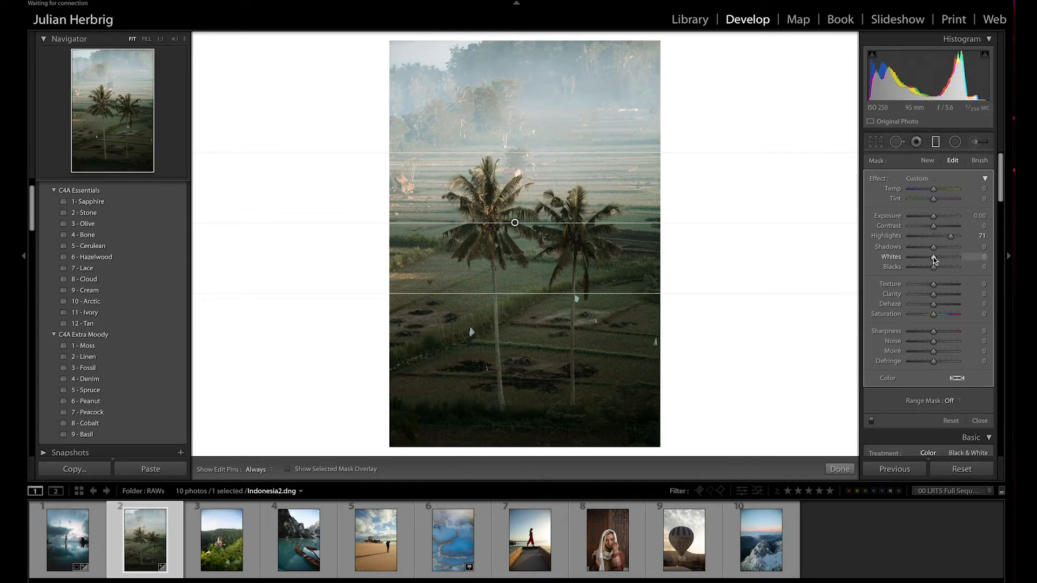
{"action": "left_click_drag", "start_coordinate": [936, 260], "coordinate": [951, 261]}
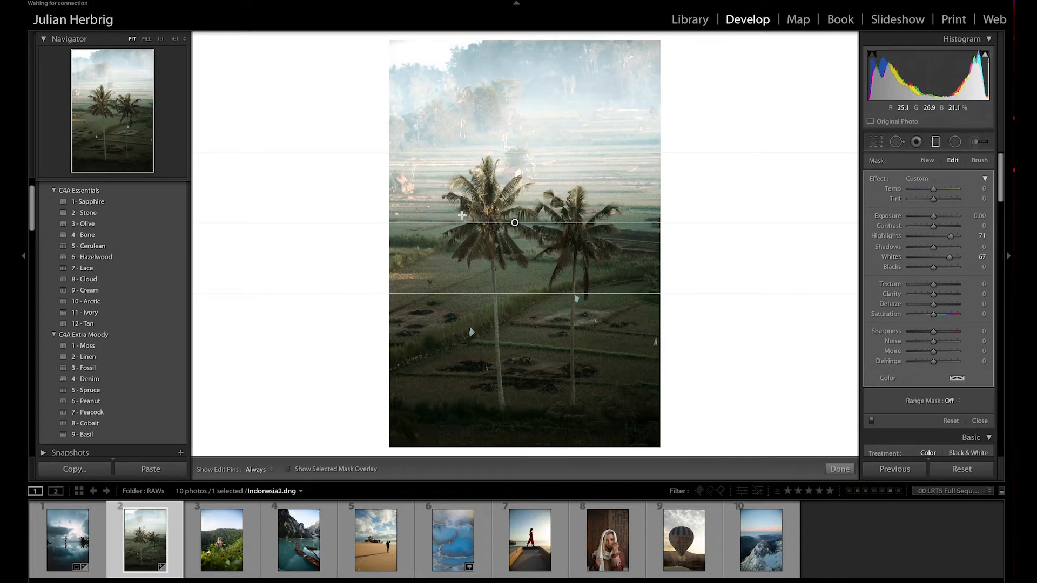
{"action": "left_click_drag", "start_coordinate": [515, 223], "coordinate": [514, 229]}
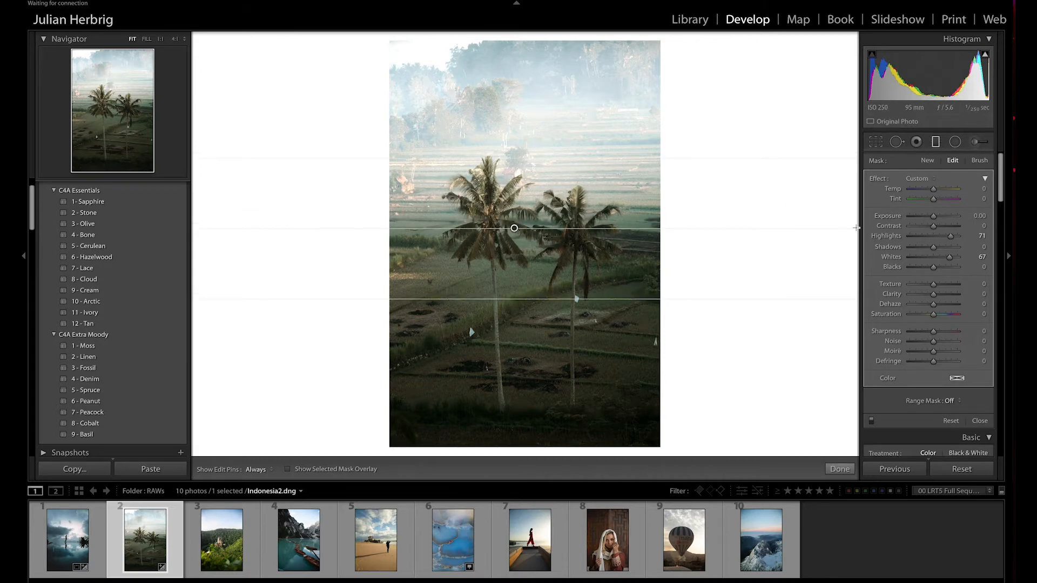
Step: Set the graduated filter's shadows to -80, clarity to -21, dehaze to -4 and blacks to -16
{"action": "left_click_drag", "start_coordinate": [925, 250], "coordinate": [915, 250]}
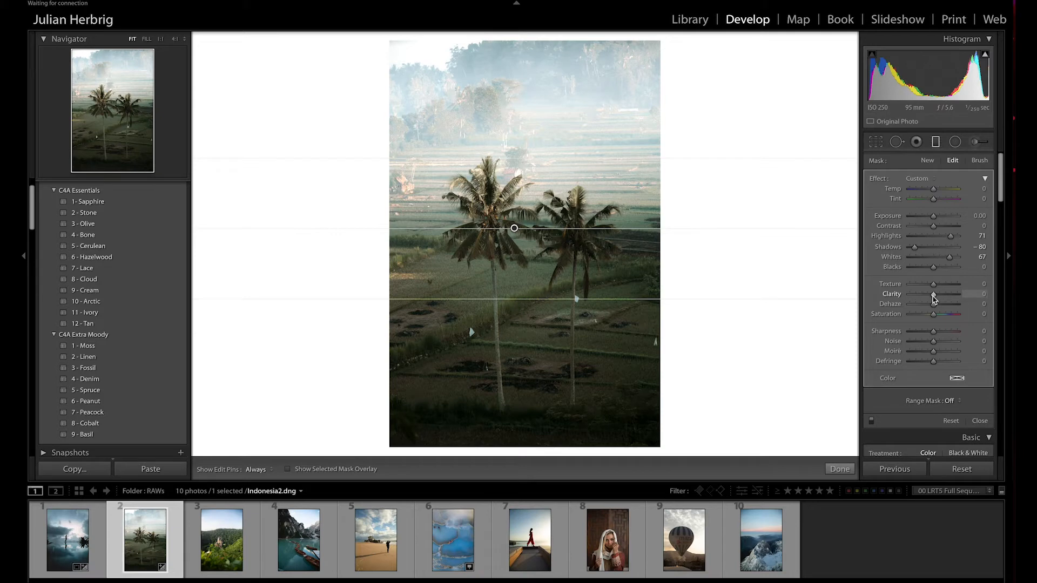
{"action": "left_click_drag", "start_coordinate": [934, 299], "coordinate": [932, 307]}
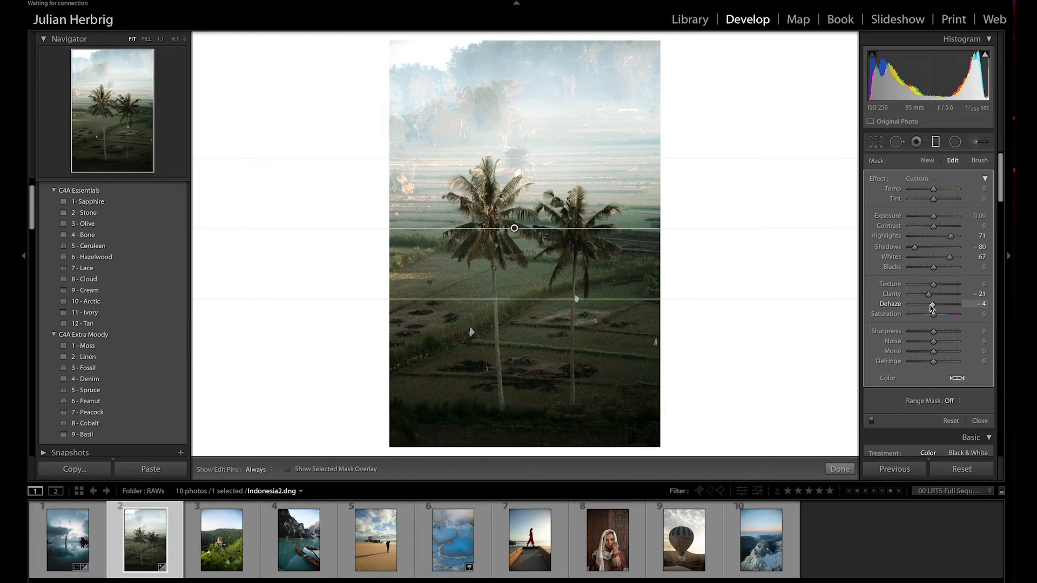
{"action": "left_click", "coordinate": [928, 268]}
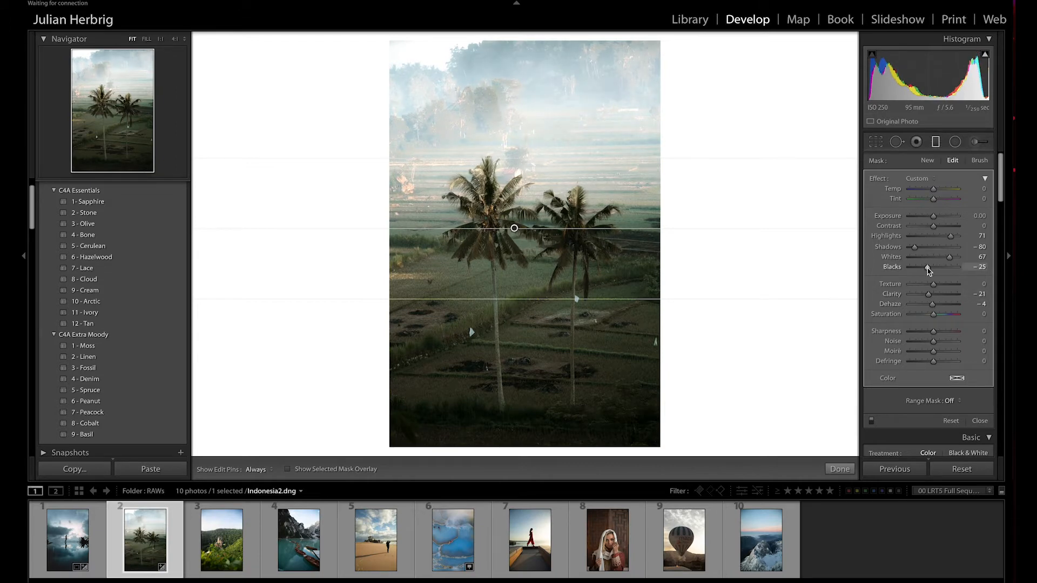
{"action": "left_click_drag", "start_coordinate": [926, 268], "coordinate": [929, 268]}
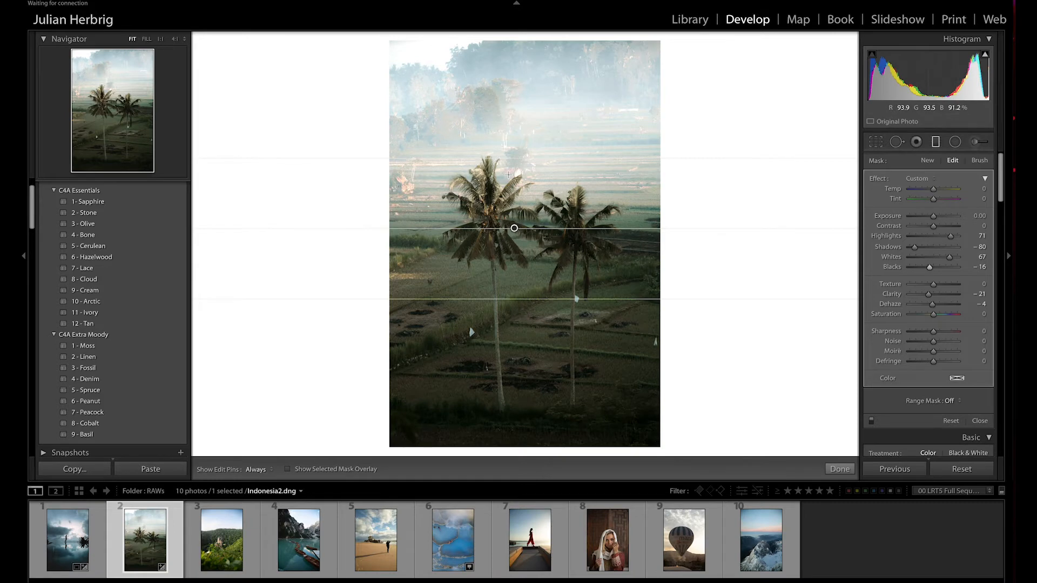
Step: Move the graduated filter slightly lower, finish editing it, and set the photo's overall temperature to 7,098
{"action": "left_click_drag", "start_coordinate": [515, 228], "coordinate": [523, 233]}
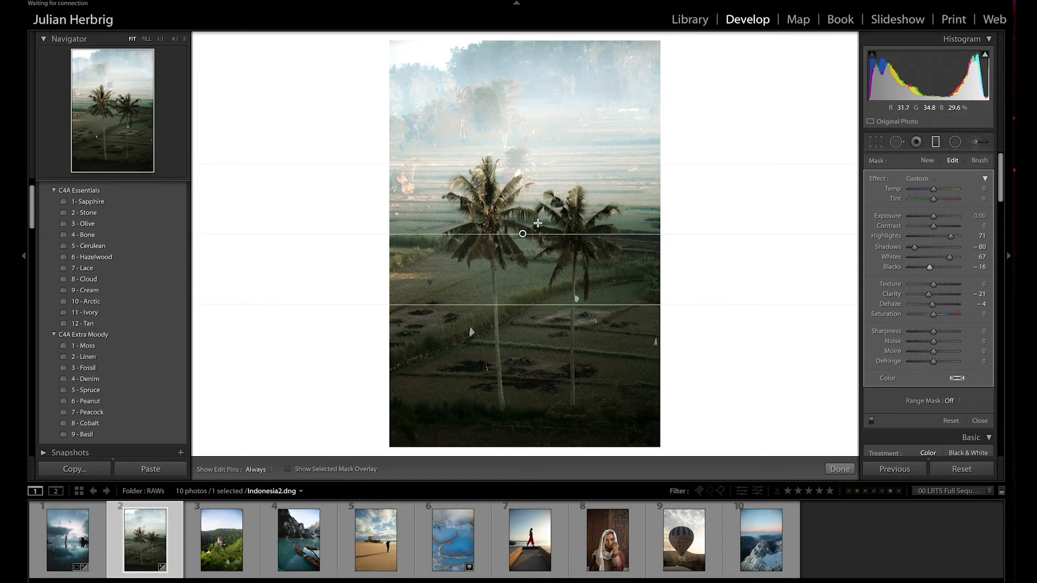
{"action": "key", "text": "m"}
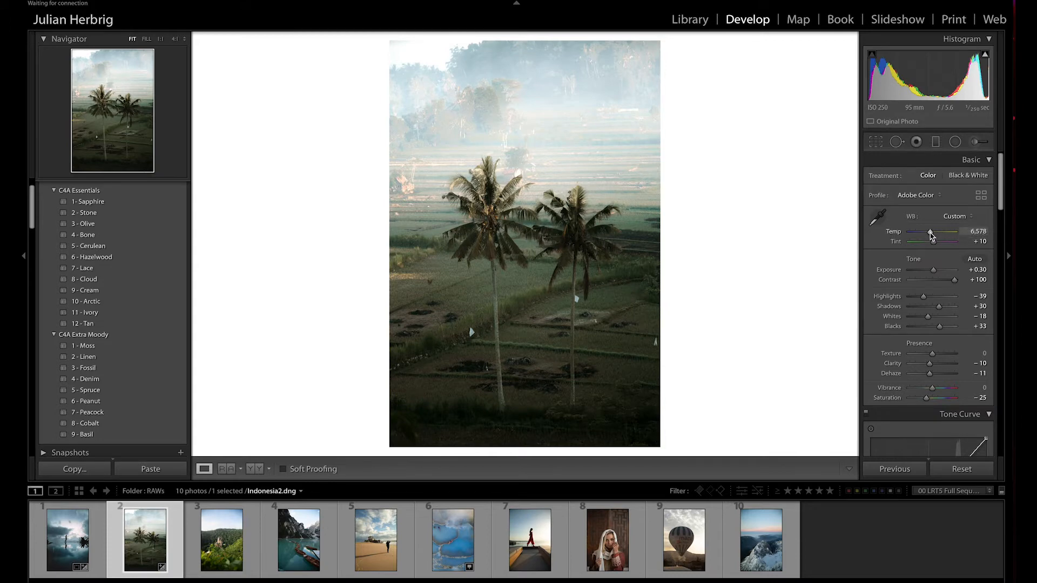
{"action": "left_click_drag", "start_coordinate": [930, 232], "coordinate": [933, 233]}
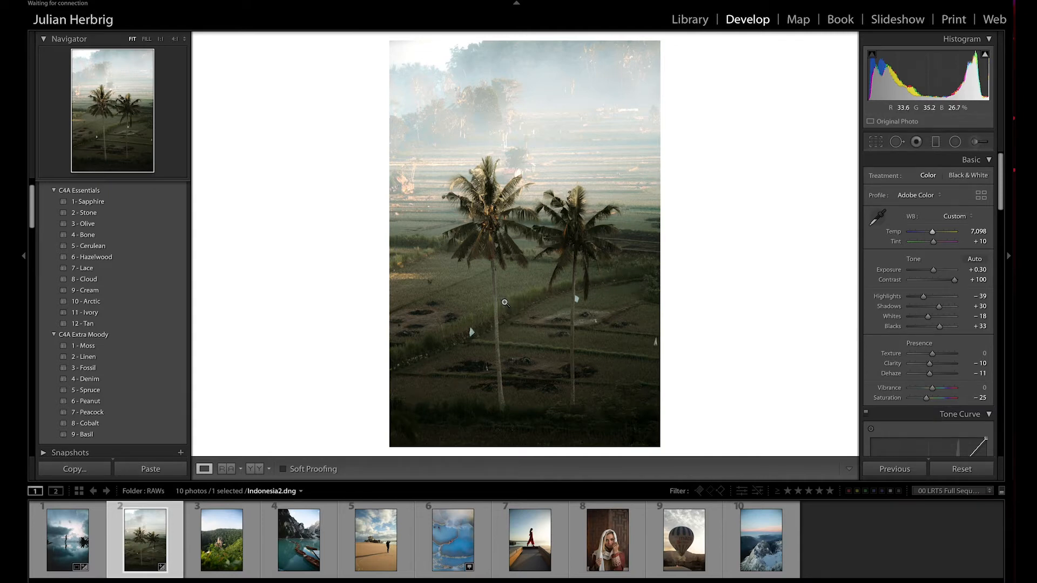
Step: Add a second graduated filter covering the lower fields up to the palm crowns, with highlights and whites at 0
{"action": "left_click", "coordinate": [936, 142]}
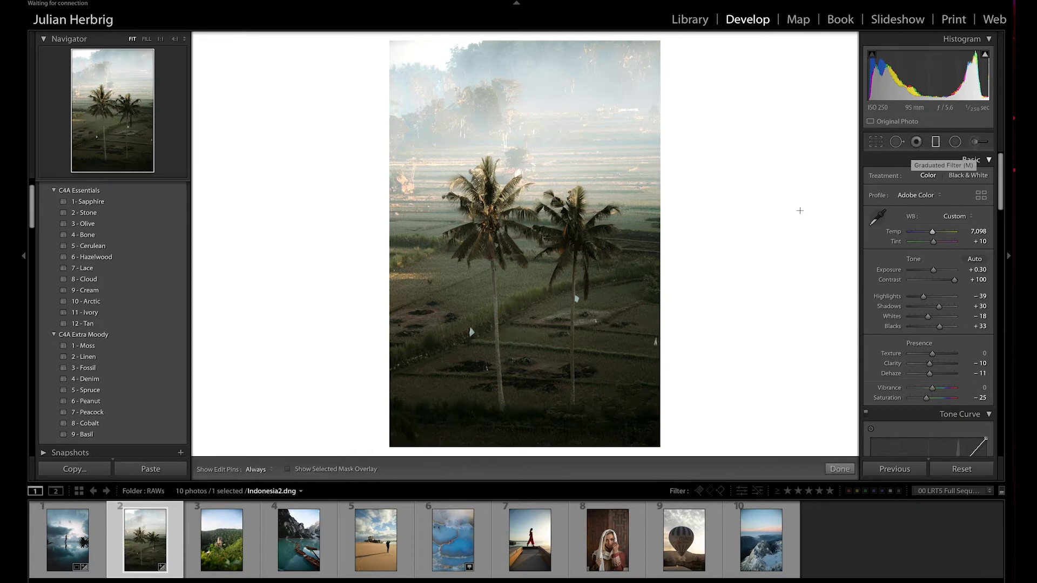
{"action": "left_click_drag", "start_coordinate": [535, 315], "coordinate": [534, 213]}
{"action": "mouse_move", "coordinate": [535, 264]}
{"action": "left_mouse_down"}
{"action": "mouse_move", "coordinate": [512, 283]}
{"action": "mouse_move", "coordinate": [520, 263]}
{"action": "left_mouse_up"}
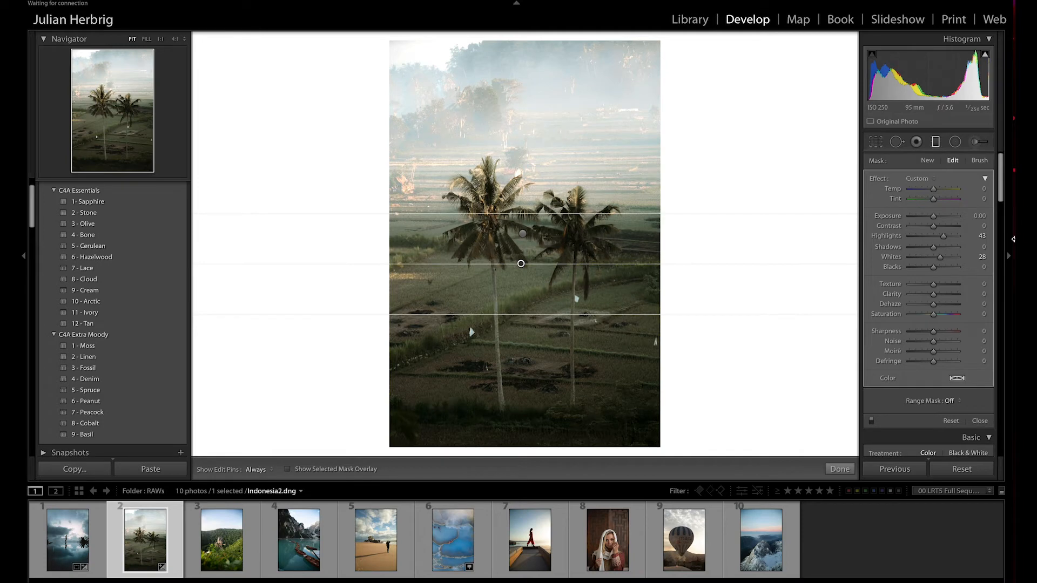
{"action": "left_click", "coordinate": [982, 236]}
{"action": "type", "text": "0"}
{"action": "left_click", "coordinate": [981, 257]}
{"action": "type", "text": "0"}
Step: Set the lower graduated filter's clarity to 53, shift it slightly downward and finish editing it
{"action": "left_click_drag", "start_coordinate": [933, 296], "coordinate": [948, 299]}
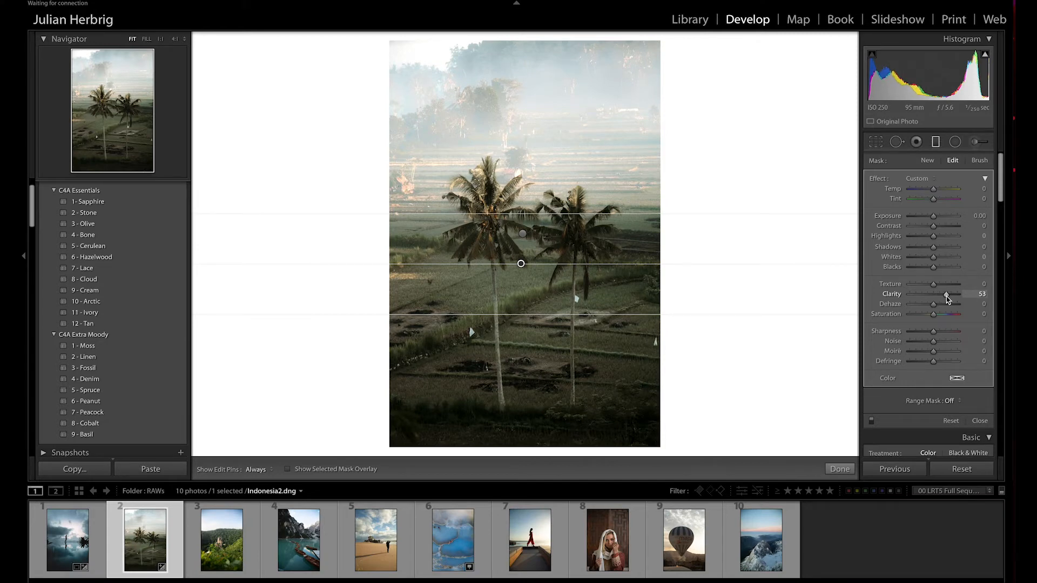
{"action": "left_click_drag", "start_coordinate": [521, 264], "coordinate": [523, 269]}
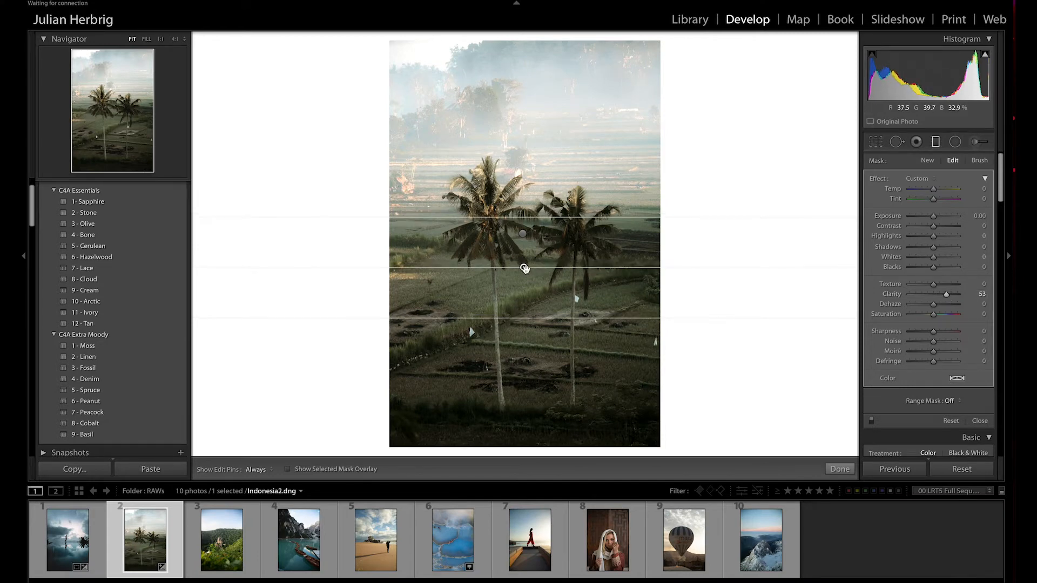
{"action": "key", "text": "m"}
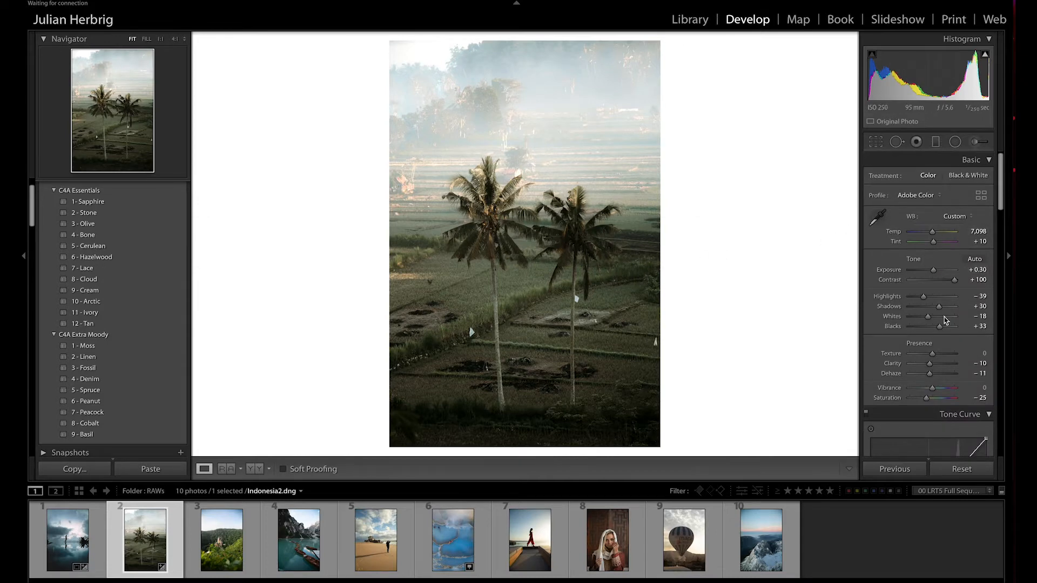
Step: Compare the edit with the fully reset photo, restore it, and inspect the white flag in the fields up close
{"action": "left_click", "coordinate": [957, 471]}
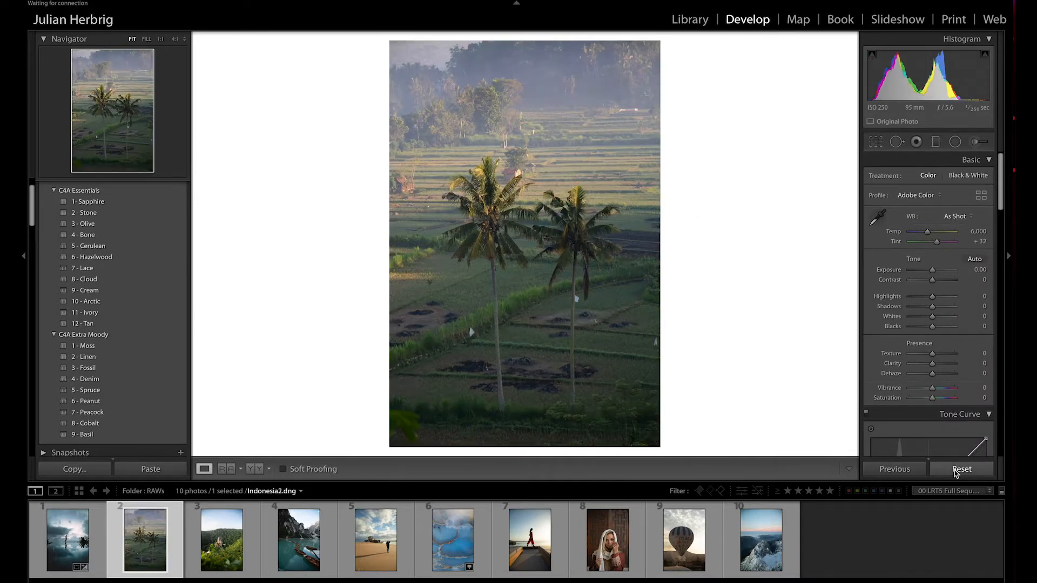
{"action": "key", "text": "ctrl+z"}
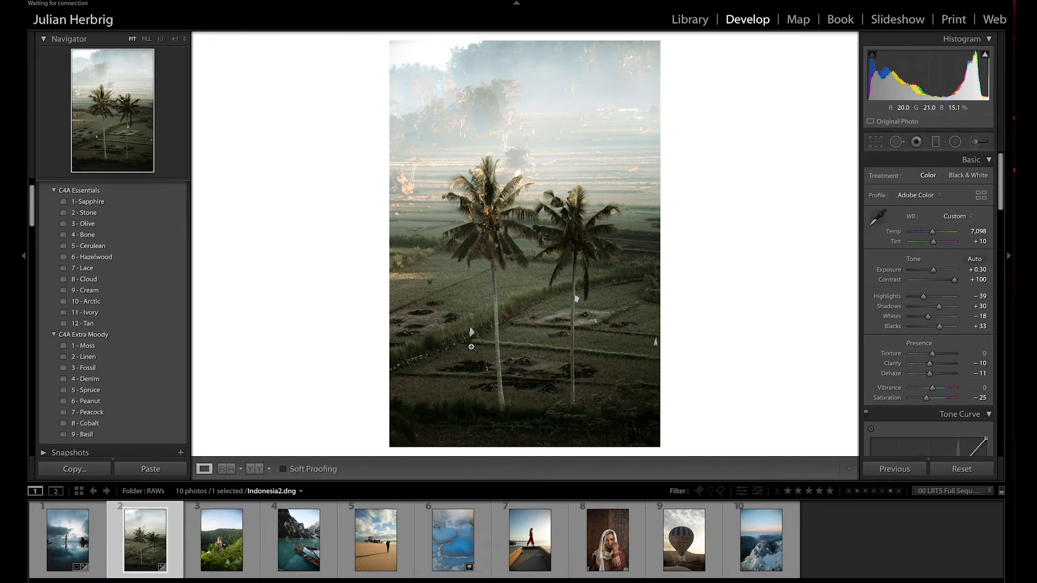
{"action": "left_click", "coordinate": [471, 334]}
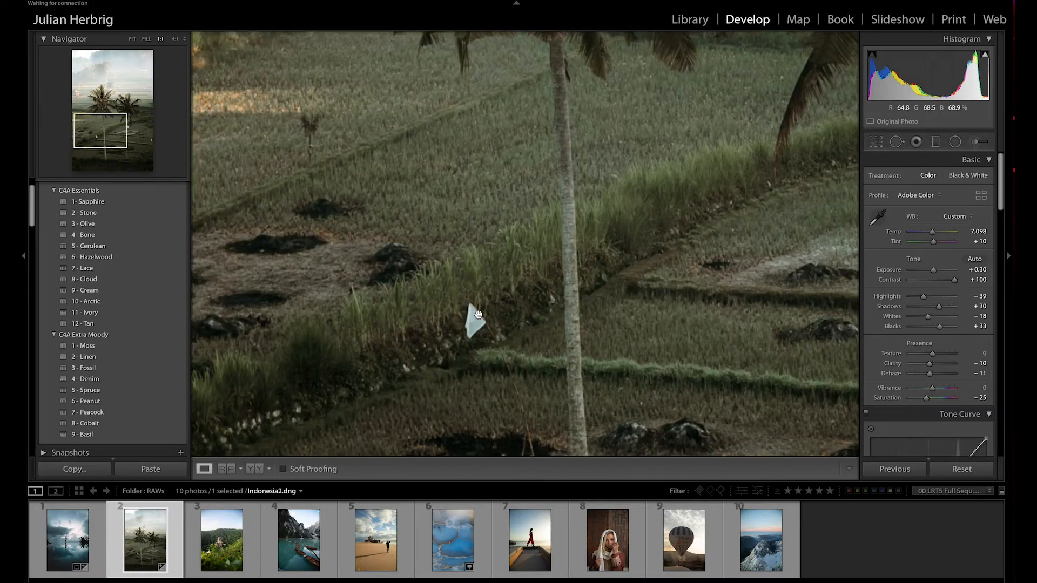
{"action": "scroll", "coordinate": [485, 323], "scroll_direction": "down", "scroll_amount": 3}
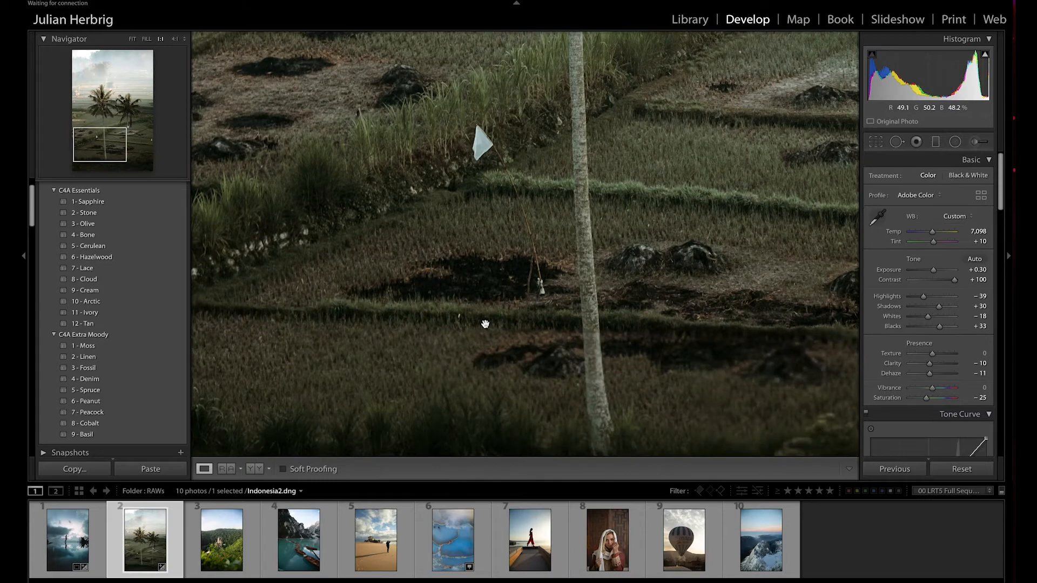
{"action": "scroll", "coordinate": [485, 323], "scroll_direction": "up", "scroll_amount": 2}
{"action": "left_click", "coordinate": [519, 232]}
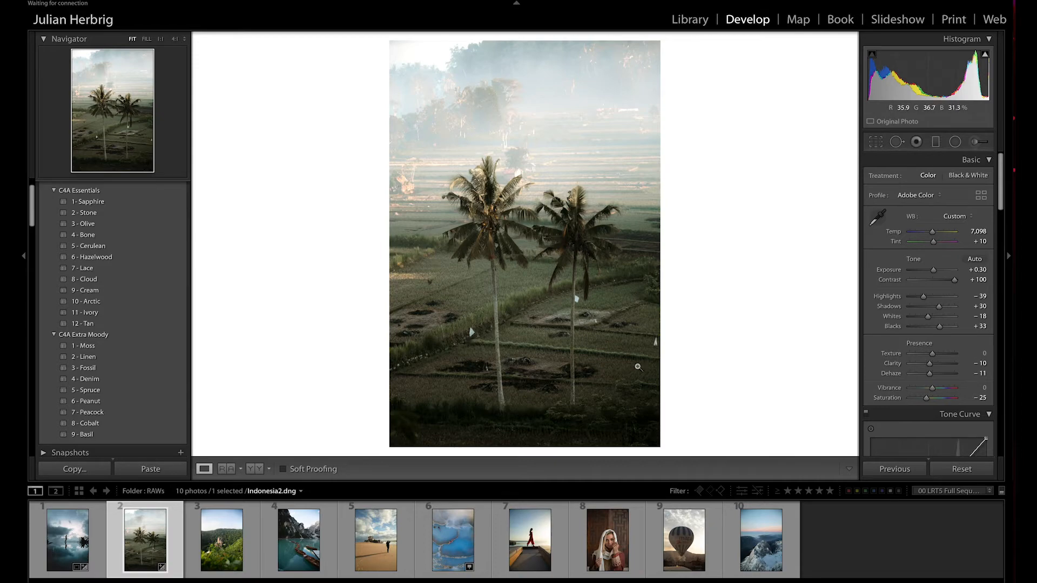
Step: Heal away the white flag beside the palm trunk with size 77, feather 53 and opacity 100, sampling the grass strip beyond the trunk
{"action": "left_click", "coordinate": [460, 336]}
{"action": "scroll", "coordinate": [470, 337], "scroll_direction": "down", "scroll_amount": 2}
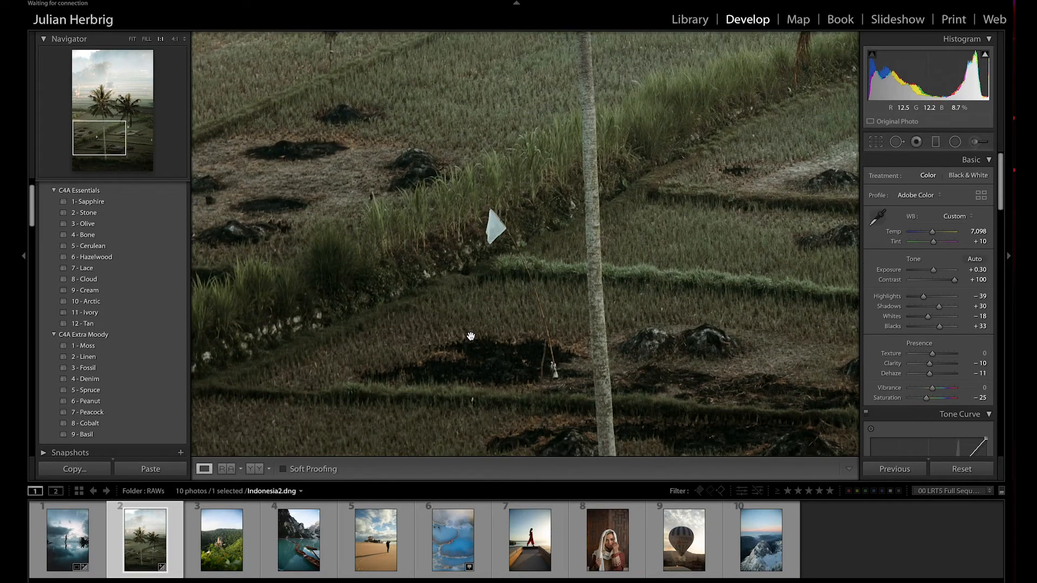
{"action": "left_click", "coordinate": [896, 143]}
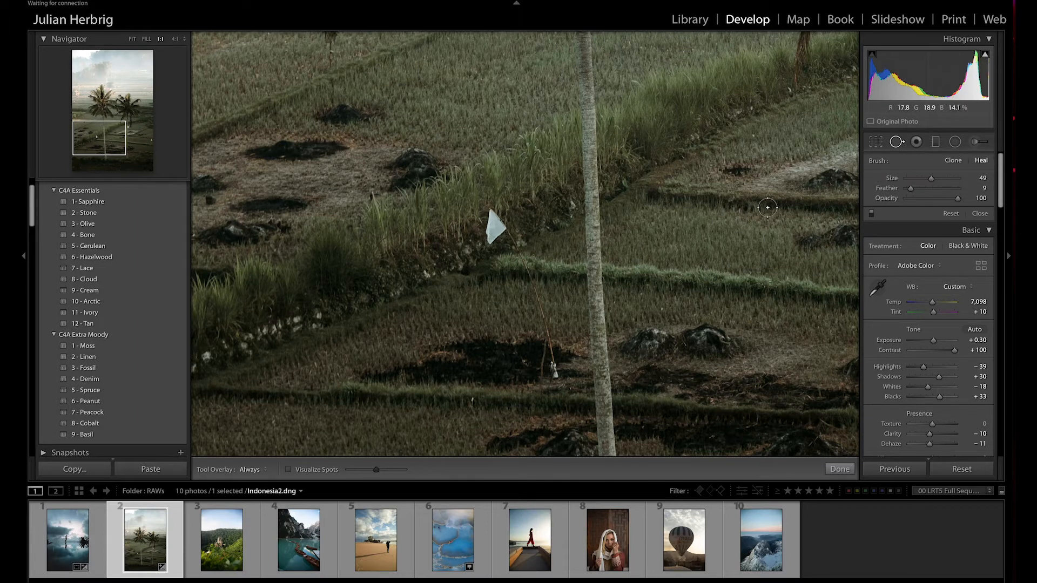
{"action": "scroll", "coordinate": [755, 207], "scroll_direction": "up", "scroll_amount": 2}
{"action": "left_click_drag", "start_coordinate": [910, 188], "coordinate": [934, 190]}
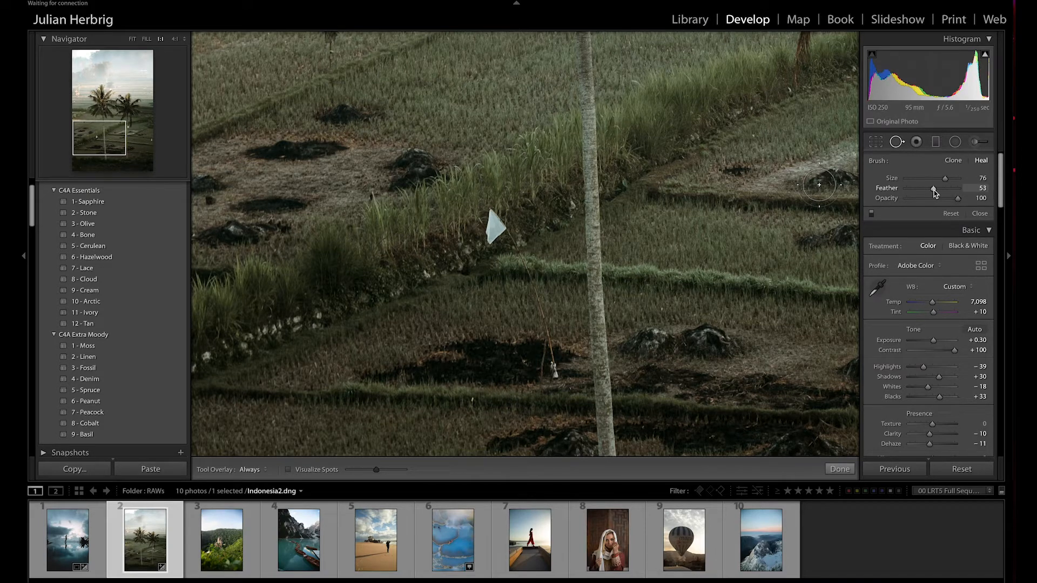
{"action": "scroll", "coordinate": [687, 211], "scroll_direction": "up", "scroll_amount": 1}
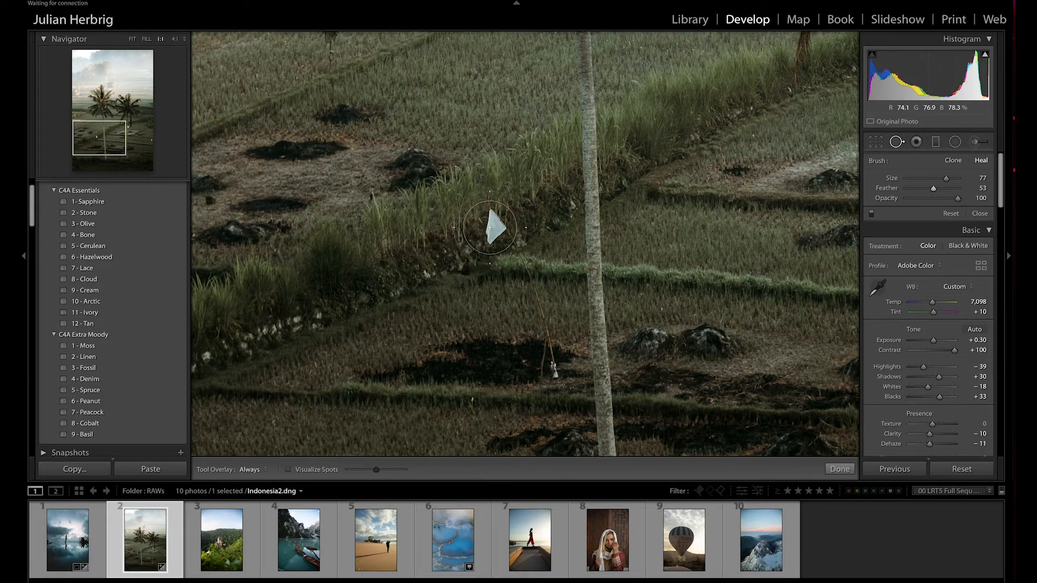
{"action": "left_click", "coordinate": [490, 228]}
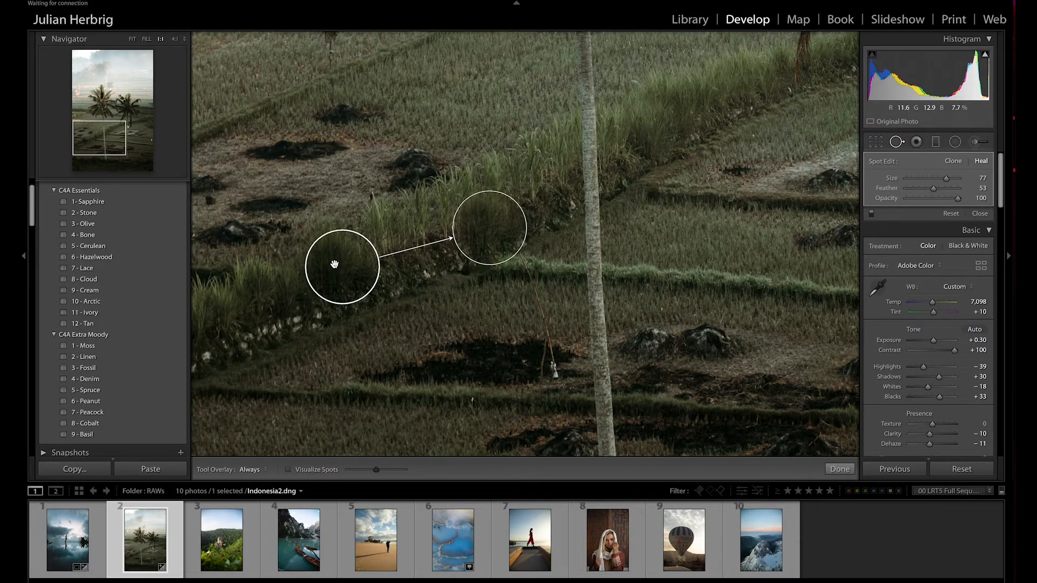
{"action": "mouse_move", "coordinate": [336, 267]}
{"action": "left_mouse_down"}
{"action": "mouse_move", "coordinate": [349, 294]}
{"action": "mouse_move", "coordinate": [493, 308]}
{"action": "mouse_move", "coordinate": [658, 283]}
{"action": "mouse_move", "coordinate": [691, 151]}
{"action": "mouse_move", "coordinate": [689, 109]}
{"action": "mouse_move", "coordinate": [683, 124]}
{"action": "left_mouse_up"}
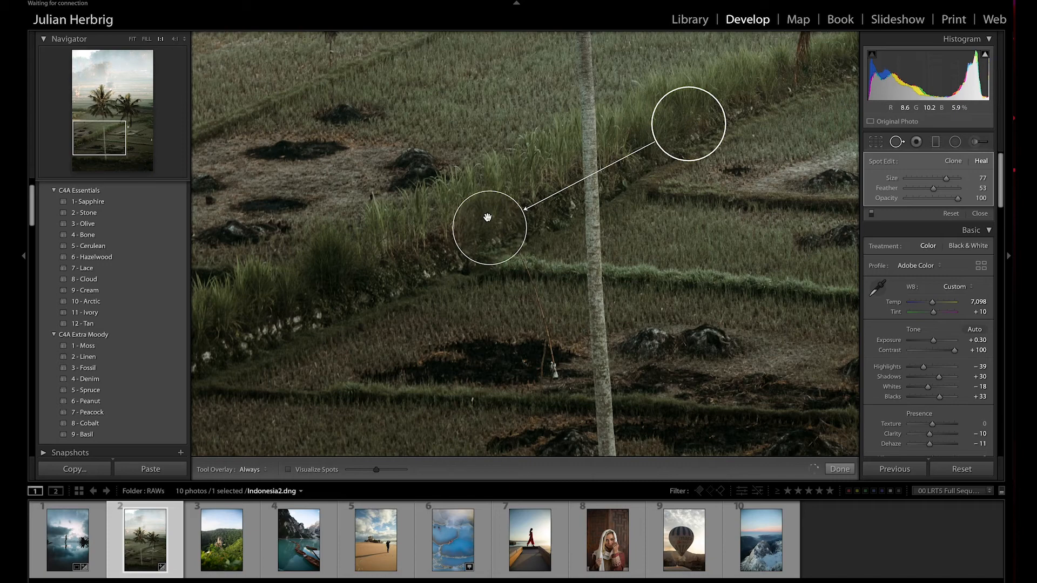
{"action": "left_click_drag", "start_coordinate": [690, 129], "coordinate": [703, 137]}
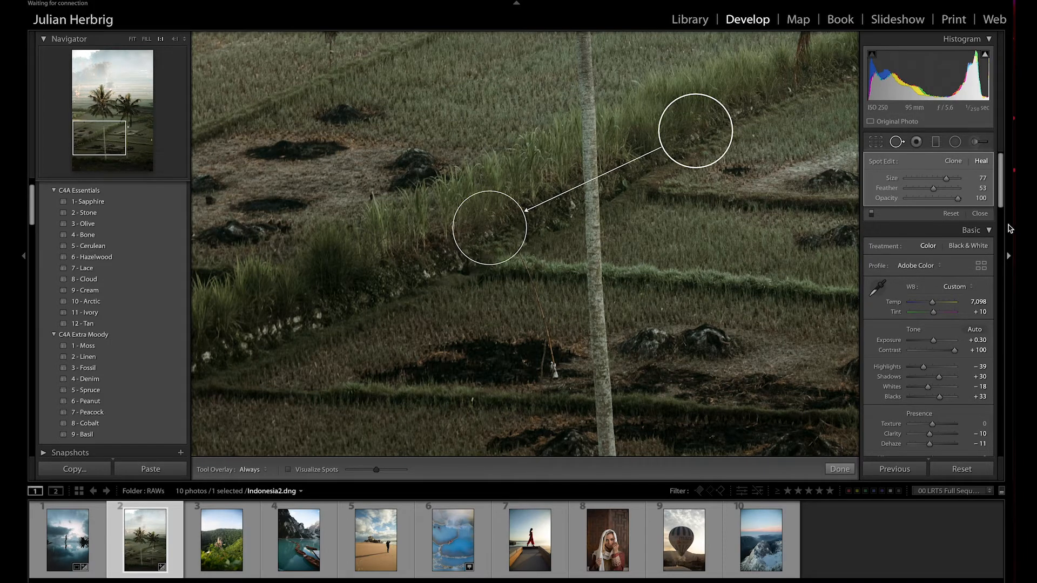
Step: Try Clone mode on the healed flag spot, switch it back to Heal and finish spot editing
{"action": "left_click", "coordinate": [953, 162]}
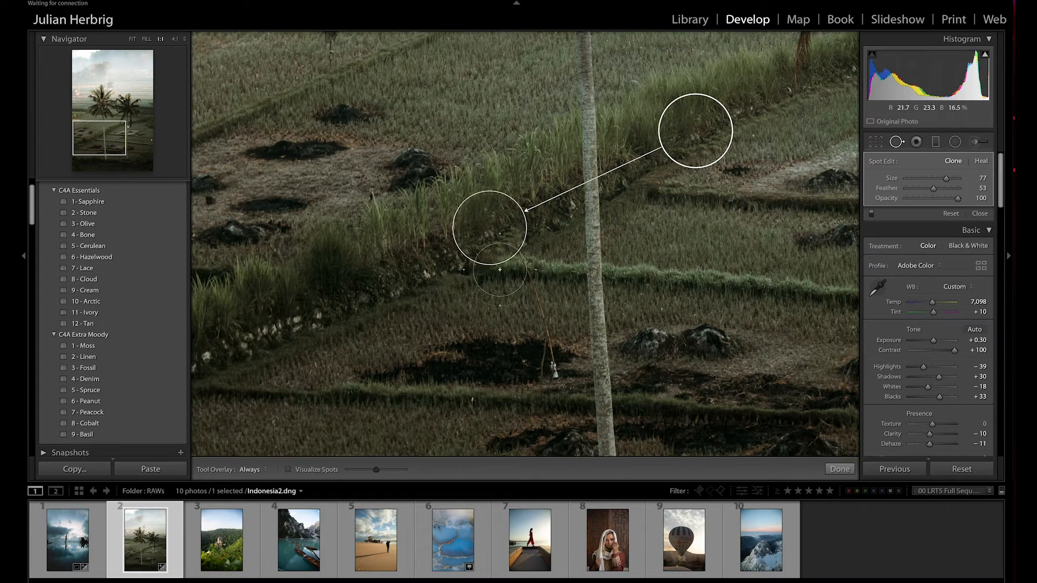
{"action": "left_click", "coordinate": [980, 161]}
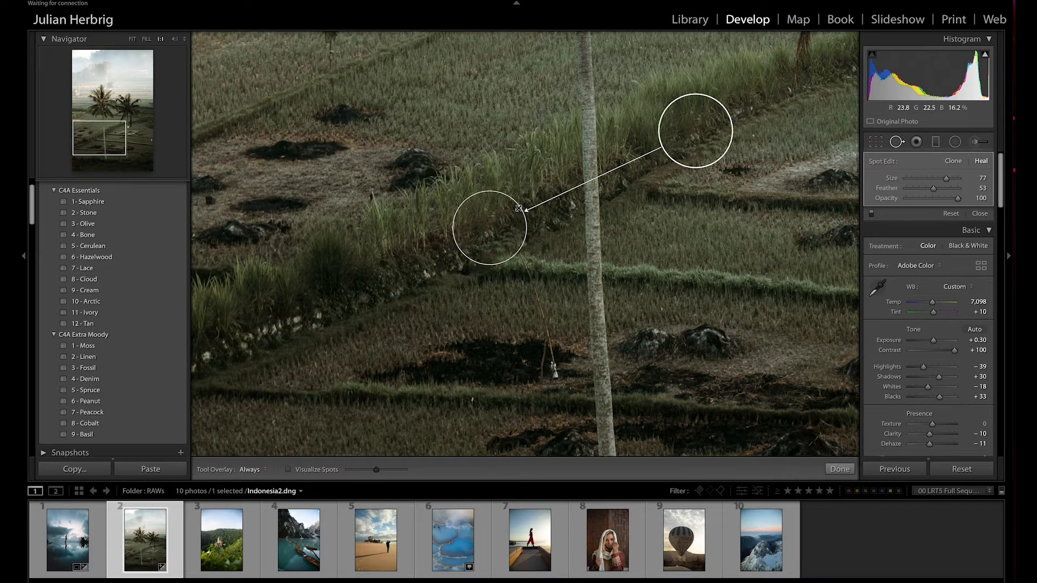
{"action": "key", "text": "q"}
Step: Heal away the white flag at the photo's right edge with size 77, feather 38 and opacity 100, sampling the grass below it
{"action": "left_click", "coordinate": [606, 232]}
{"action": "left_click", "coordinate": [659, 343]}
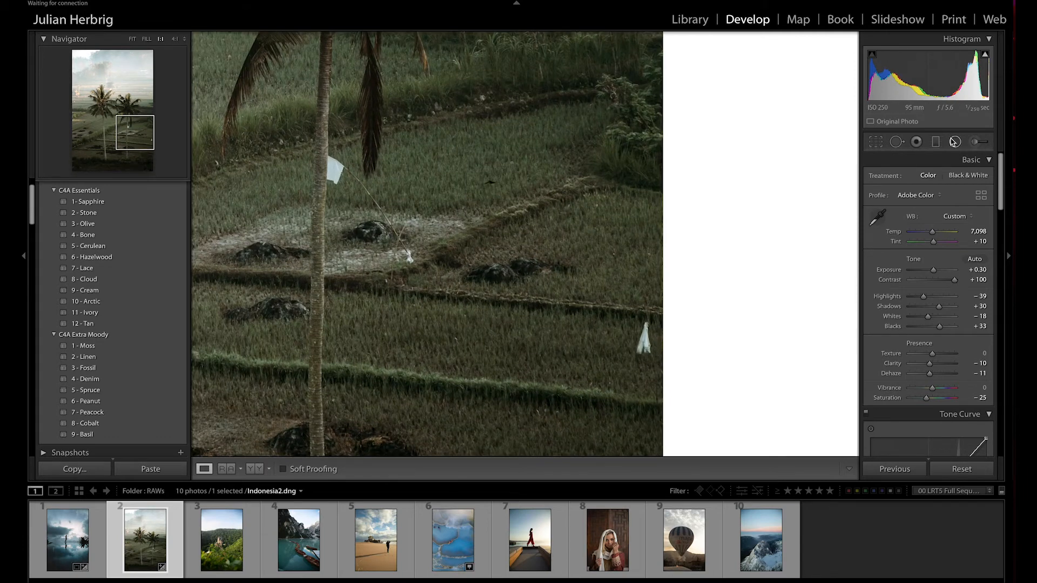
{"action": "left_click", "coordinate": [897, 141]}
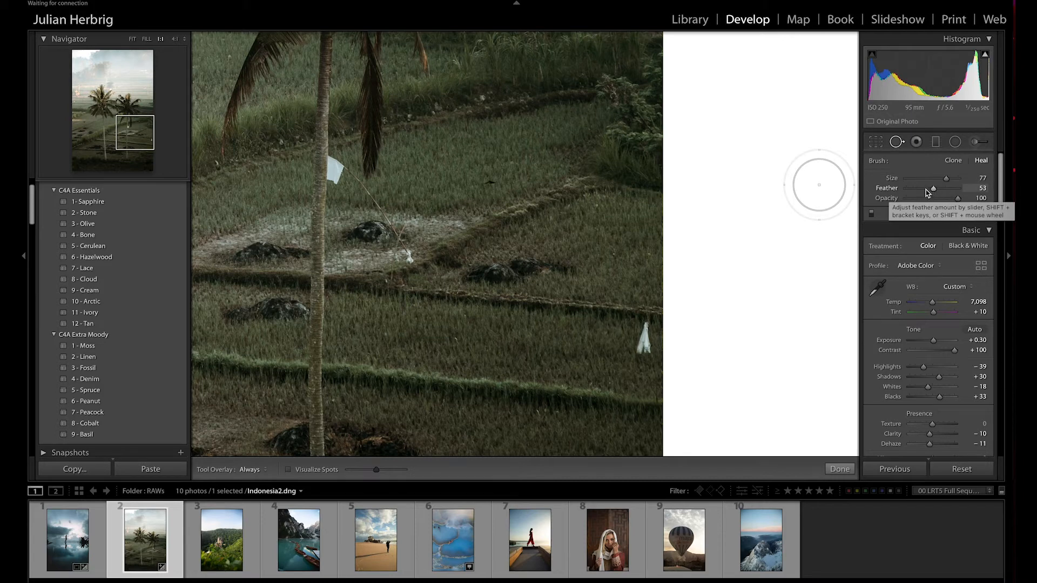
{"action": "left_click_drag", "start_coordinate": [925, 190], "coordinate": [917, 190]}
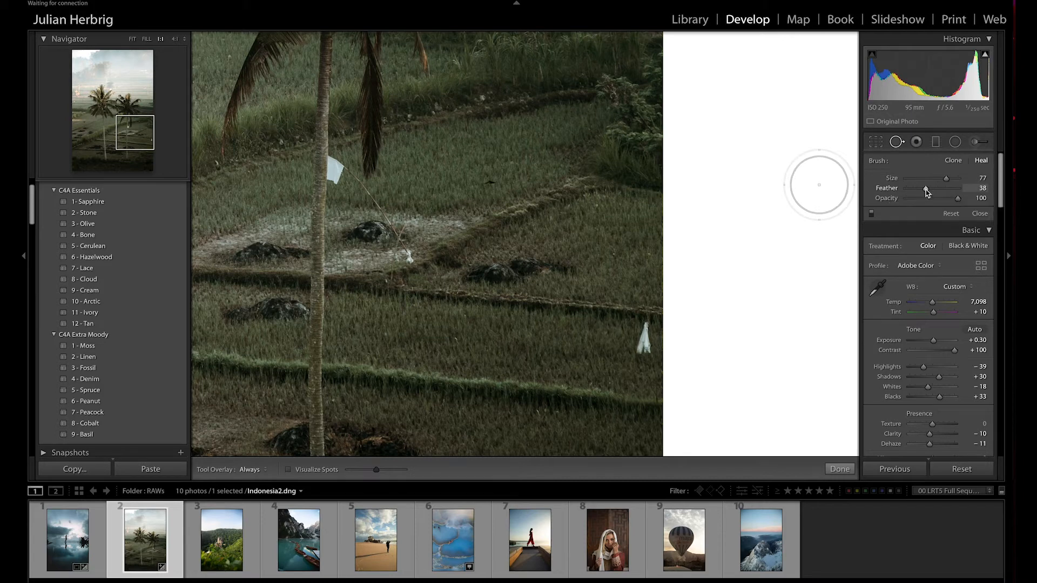
{"action": "left_click", "coordinate": [642, 344]}
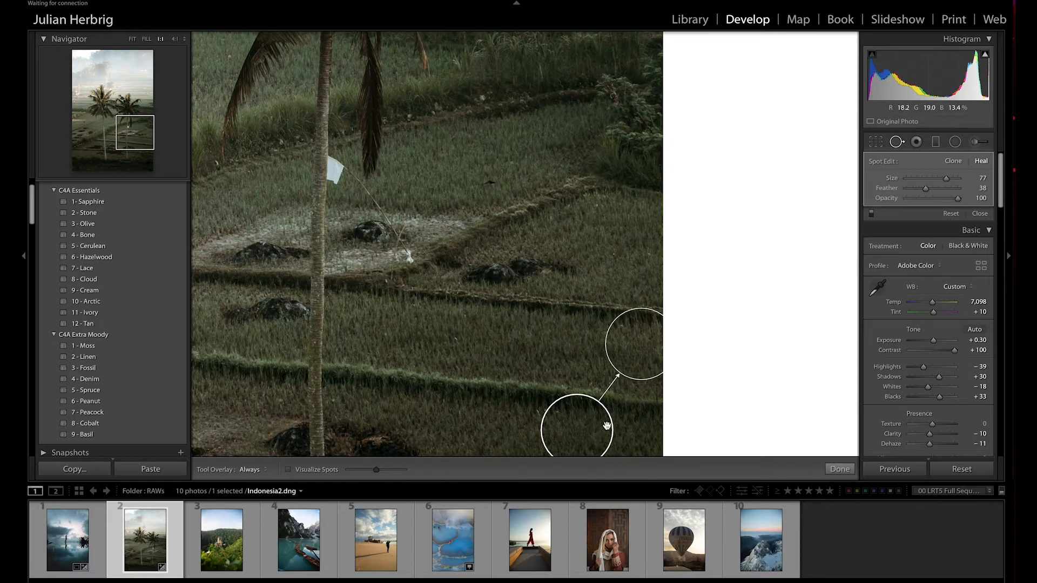
{"action": "key", "text": "q"}
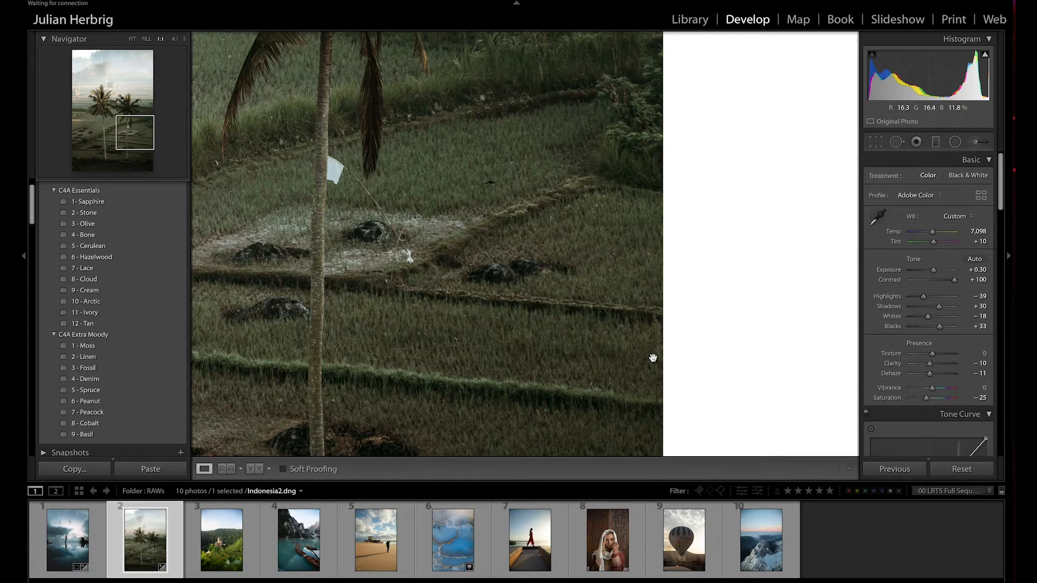
Step: Heal away the white flag beside the second palm's trunk with size 64, feather 5 and opacity 100, sampling the grass beyond the hanging frond
{"action": "left_click", "coordinate": [407, 300]}
{"action": "left_click", "coordinate": [445, 294]}
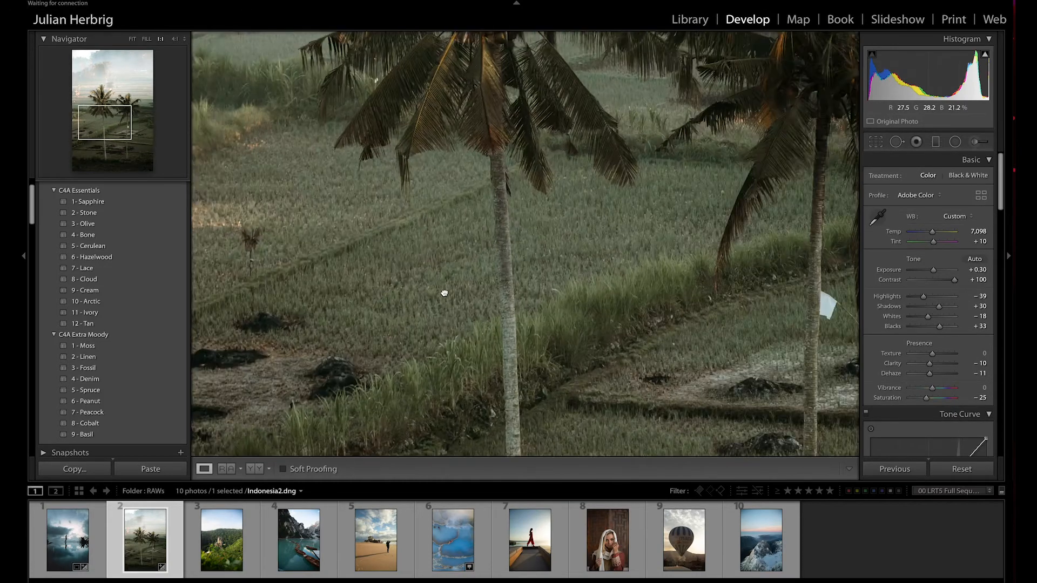
{"action": "left_click", "coordinate": [714, 308]}
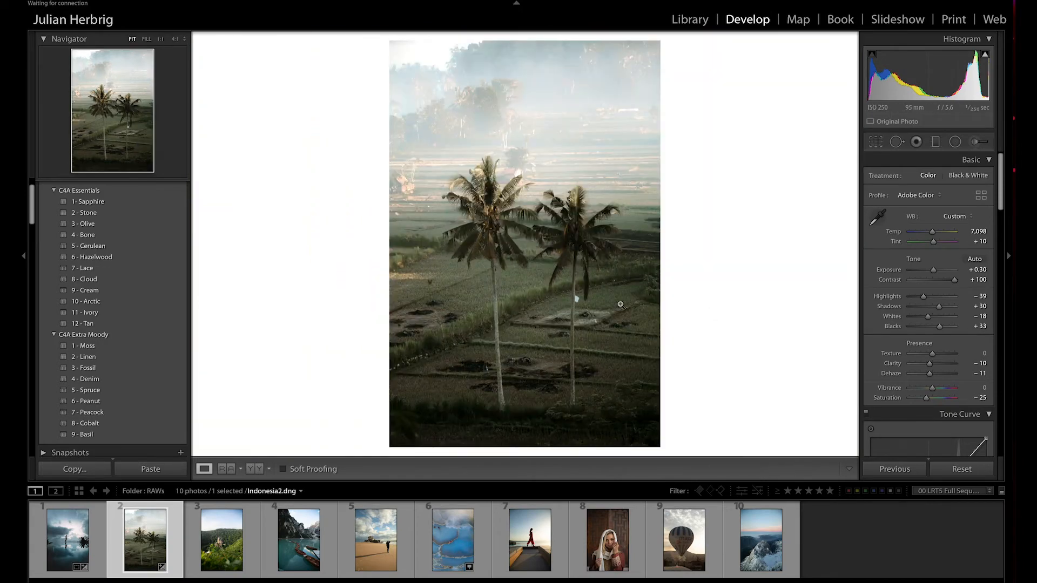
{"action": "left_click", "coordinate": [575, 300]}
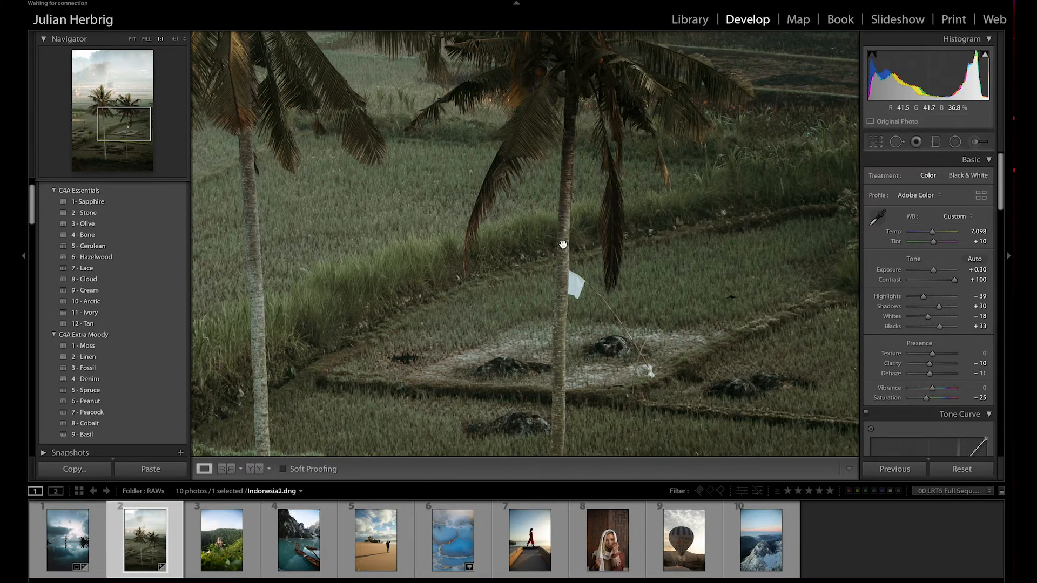
{"action": "left_click", "coordinate": [895, 143]}
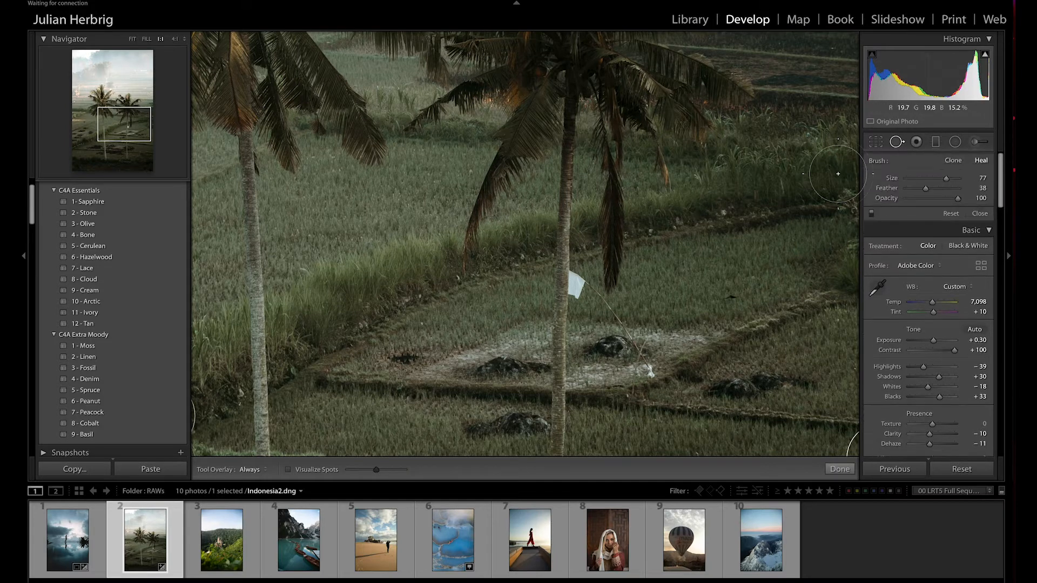
{"action": "left_click_drag", "start_coordinate": [923, 189], "coordinate": [910, 192]}
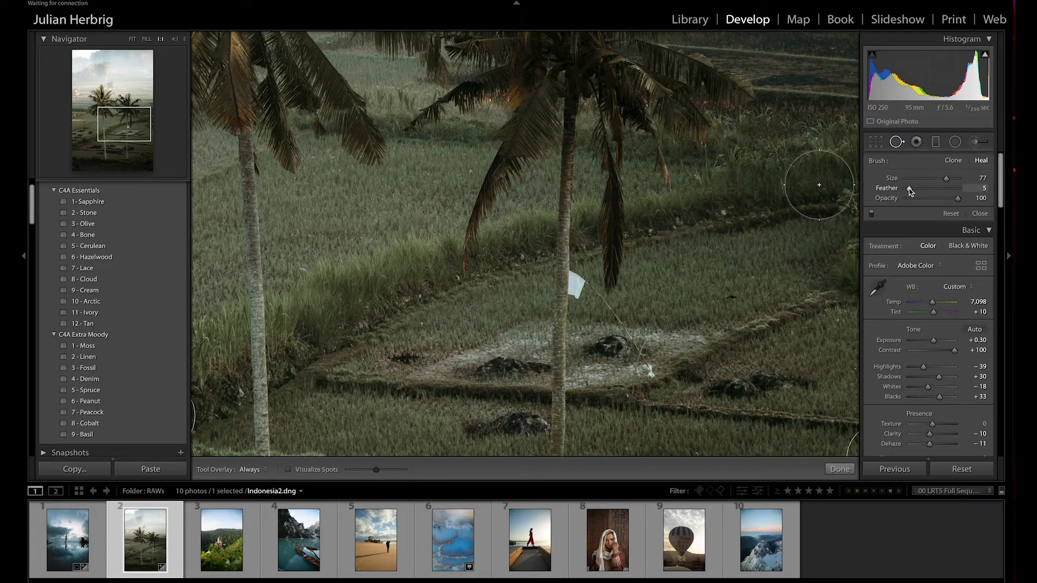
{"action": "scroll", "coordinate": [581, 285], "scroll_direction": "down", "scroll_amount": 2}
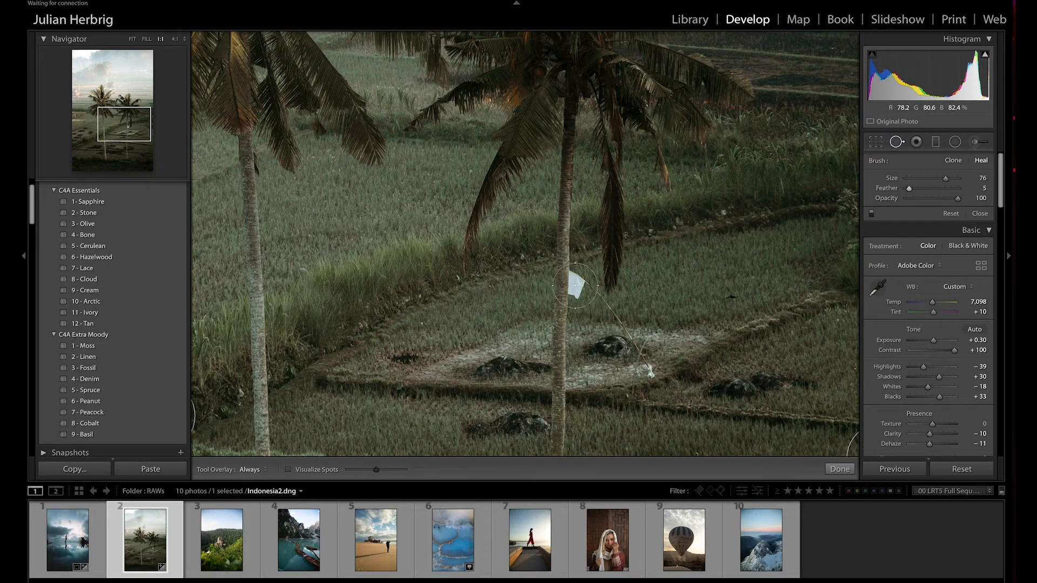
{"action": "scroll", "coordinate": [581, 285], "scroll_direction": "down", "scroll_amount": 5}
{"action": "left_click_drag", "start_coordinate": [579, 274], "coordinate": [580, 296]}
{"action": "left_click_drag", "start_coordinate": [607, 200], "coordinate": [679, 293]}
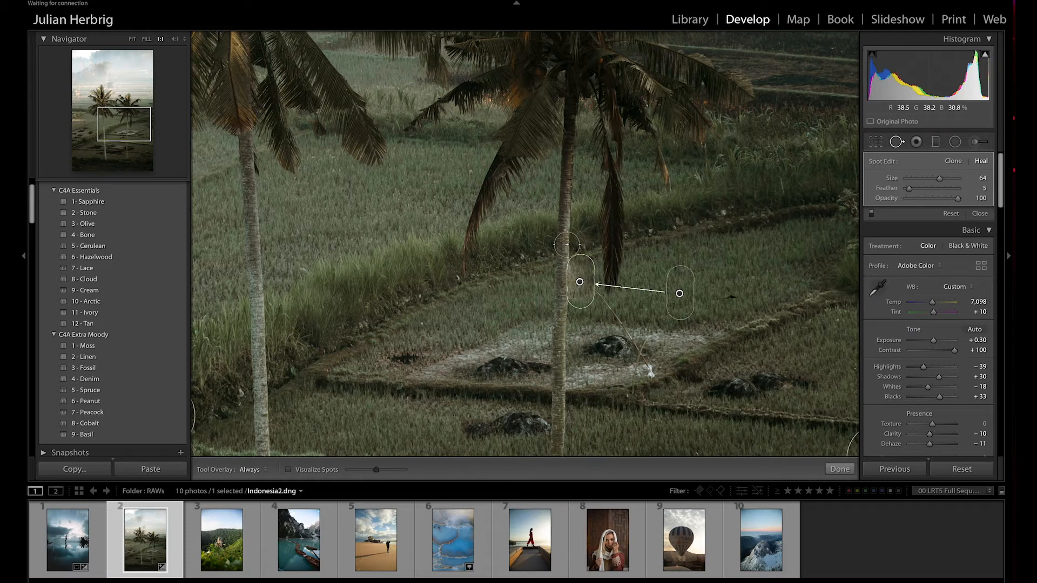
{"action": "left_click_drag", "start_coordinate": [583, 283], "coordinate": [581, 282]}
{"action": "left_click_drag", "start_coordinate": [580, 283], "coordinate": [580, 282]}
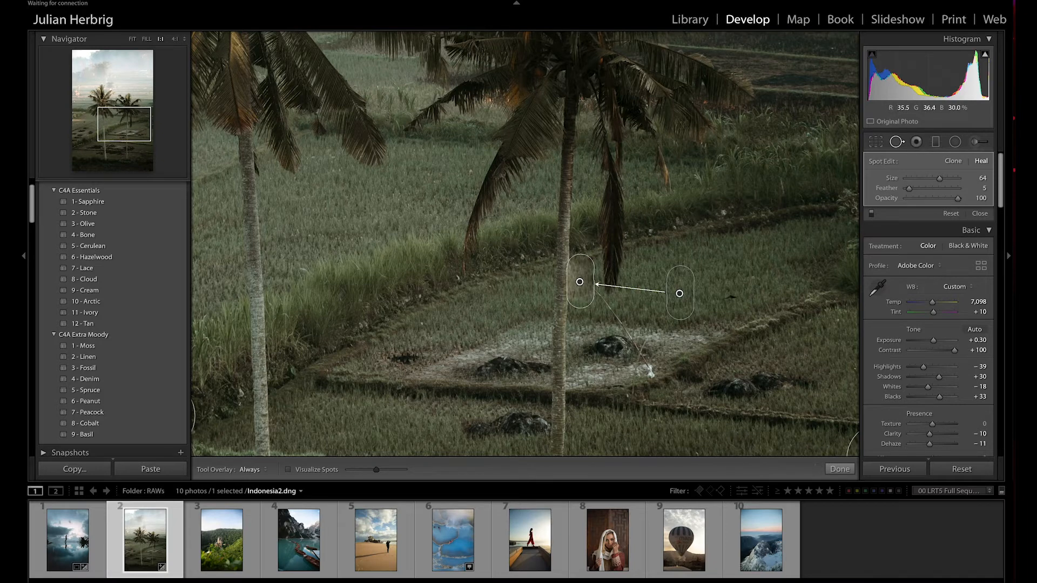
Step: Switch the second palm's flag spot to Clone, align its source level with it and shift the spot slightly away from the trunk
{"action": "left_click", "coordinate": [953, 162]}
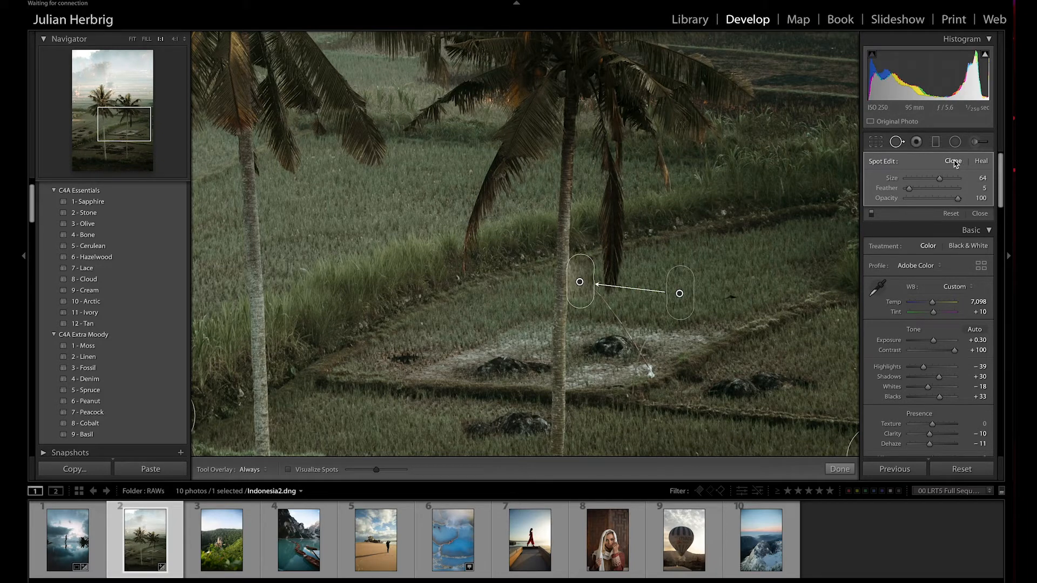
{"action": "left_click_drag", "start_coordinate": [680, 293], "coordinate": [683, 282]}
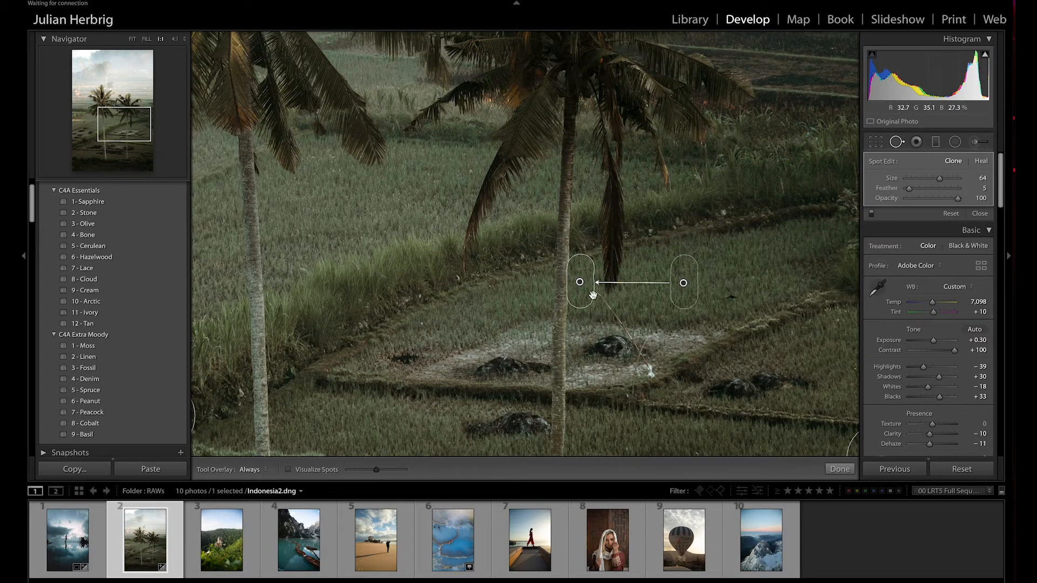
{"action": "key", "text": "Delete"}
{"action": "key", "text": "q"}
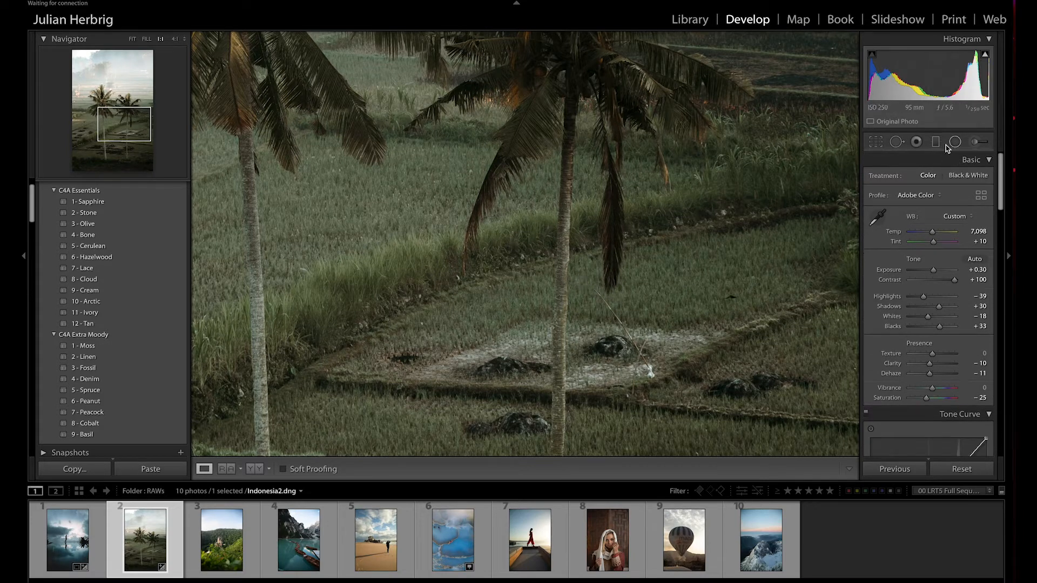
{"action": "left_click", "coordinate": [896, 142]}
{"action": "left_click", "coordinate": [580, 282]}
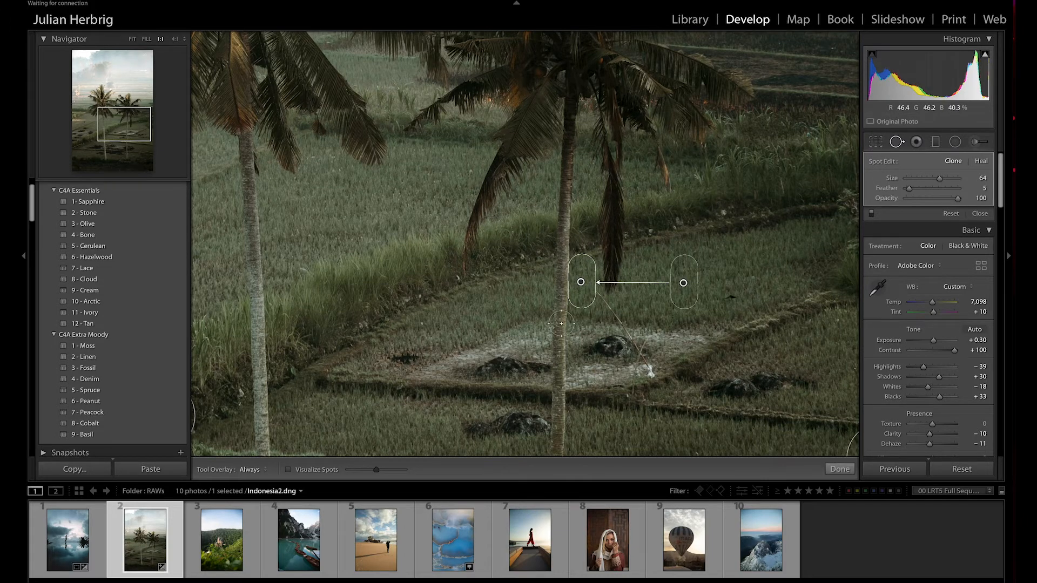
{"action": "key", "text": "q"}
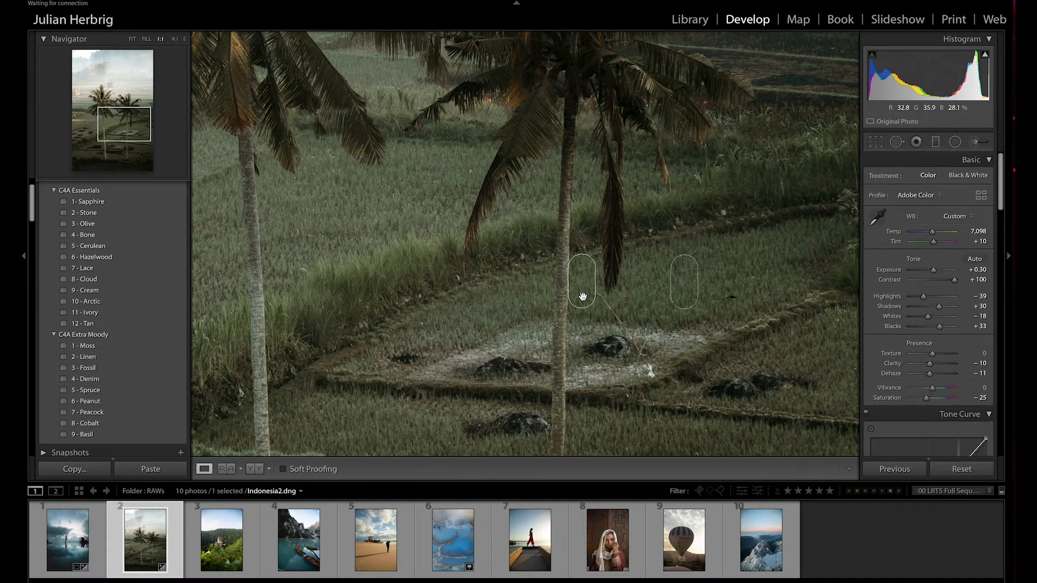
Step: Compare the whole retouched palm photo with its fully reset version and restore the edit
{"action": "left_click", "coordinate": [595, 297]}
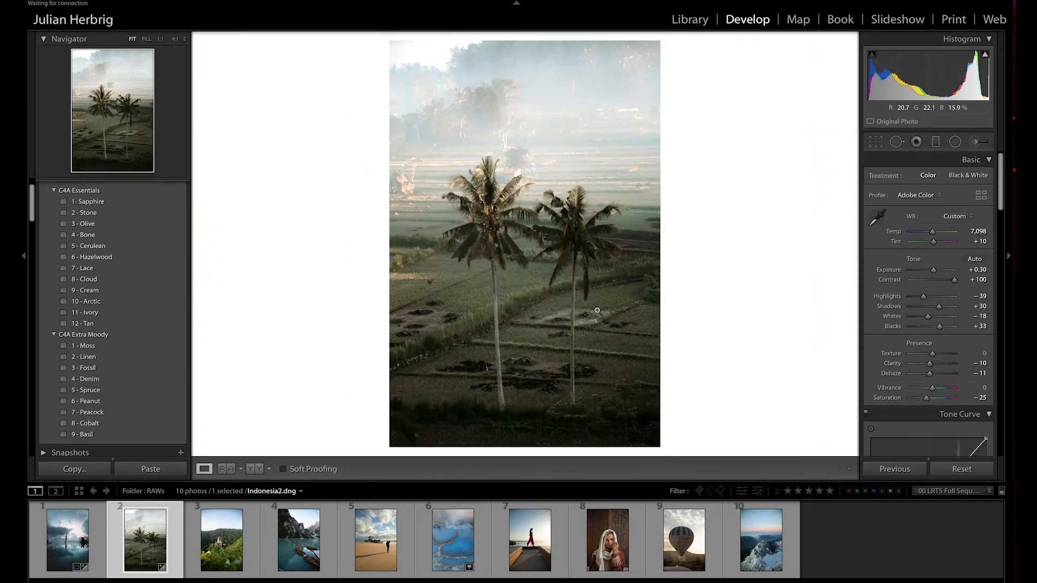
{"action": "left_click", "coordinate": [962, 469]}
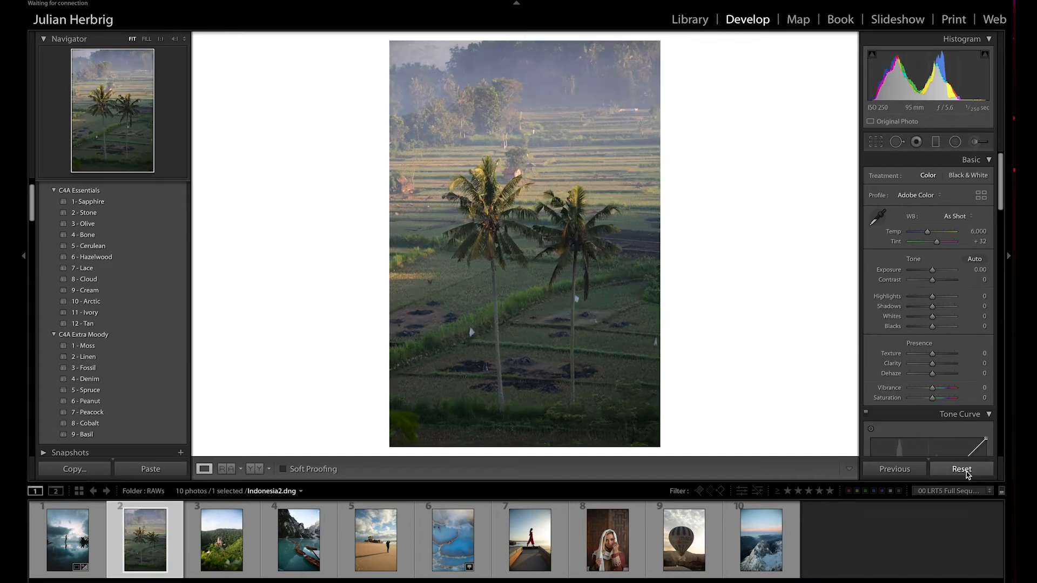
{"action": "key", "text": "ctrl+z"}
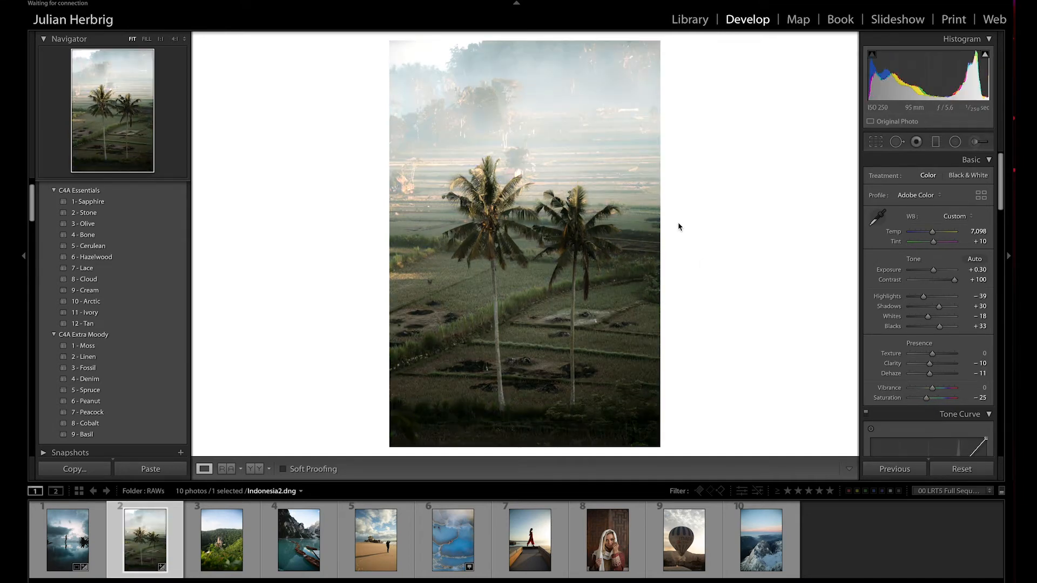
Step: Go to the castle photo Germany 2.dng and apply the 9 - Basil preset from C4A Extra Moody
{"action": "key", "text": "Right"}
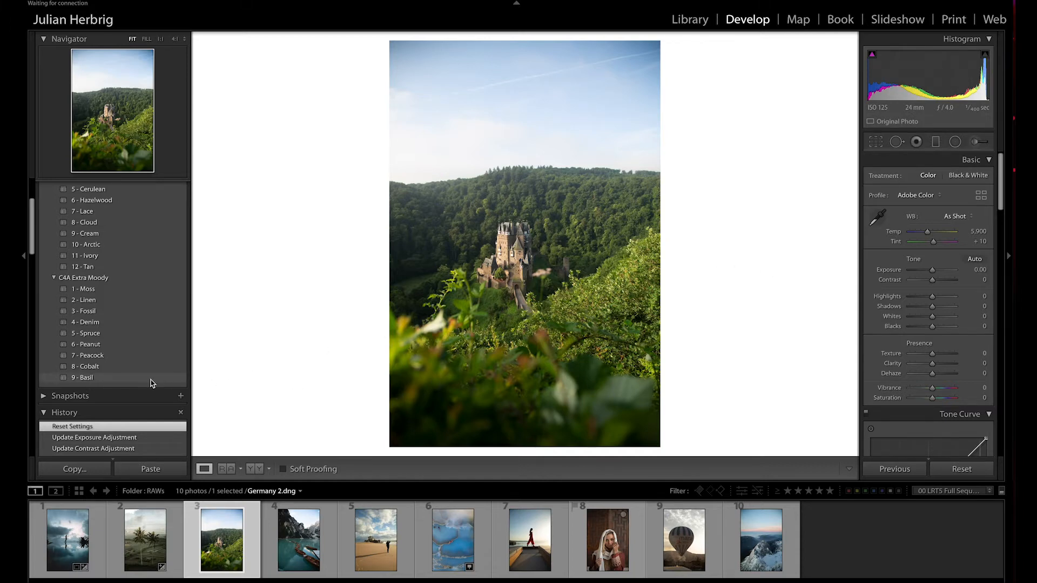
{"action": "left_click", "coordinate": [96, 380]}
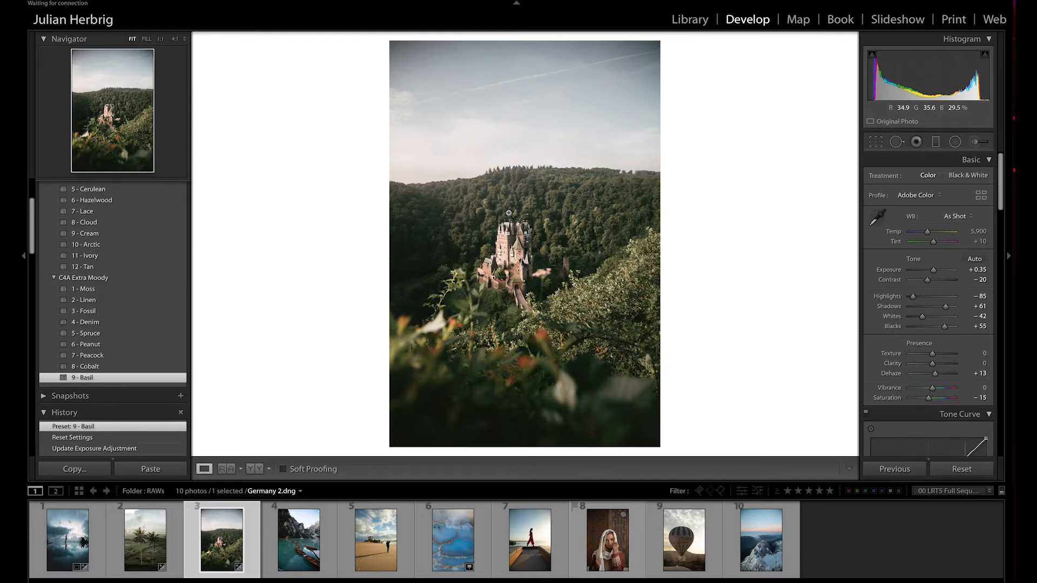
Step: Crop the castle photo tighter at its original aspect, trimming the sky, right side and bottom foliage and keeping the castle in the central grid cell
{"action": "left_click", "coordinate": [876, 143]}
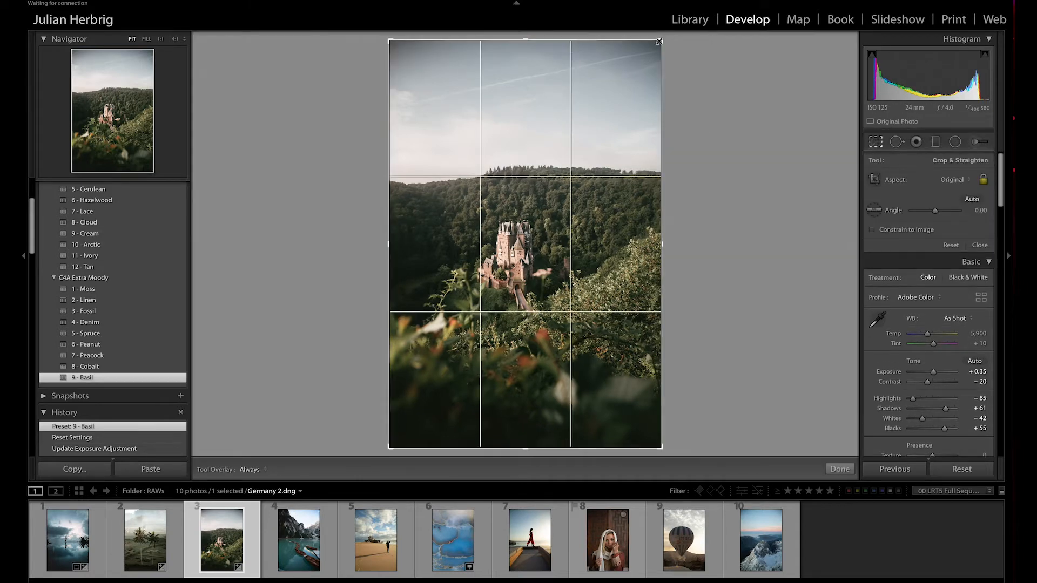
{"action": "left_click_drag", "start_coordinate": [662, 40], "coordinate": [645, 58]}
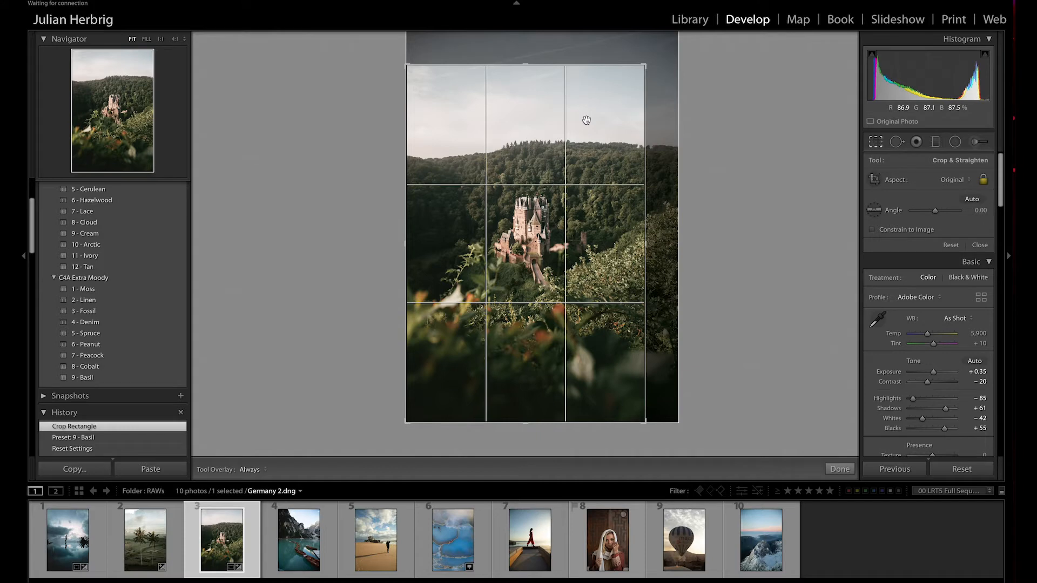
{"action": "left_click_drag", "start_coordinate": [521, 176], "coordinate": [525, 192]}
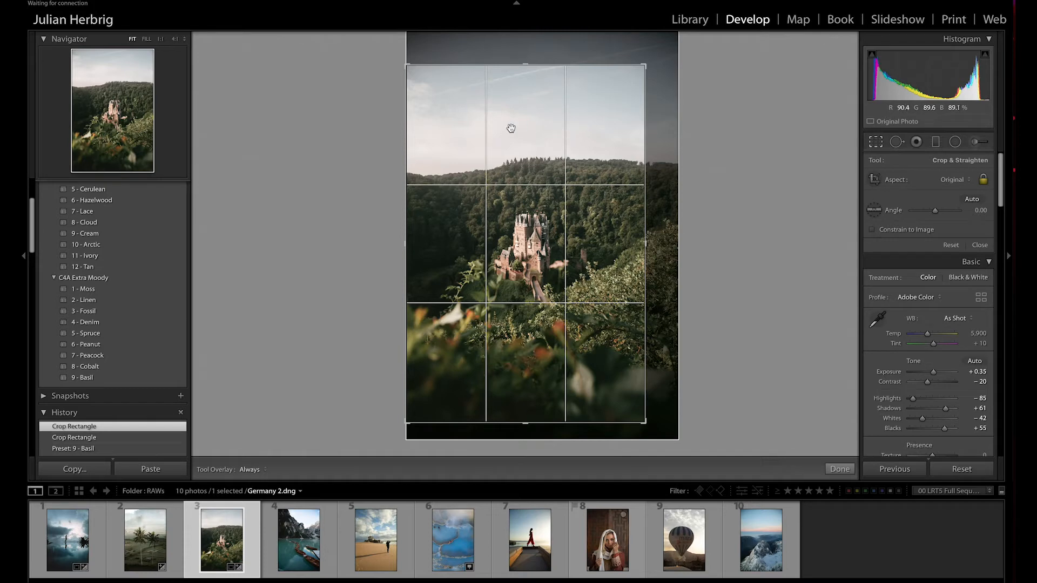
{"action": "left_click_drag", "start_coordinate": [510, 128], "coordinate": [510, 131]}
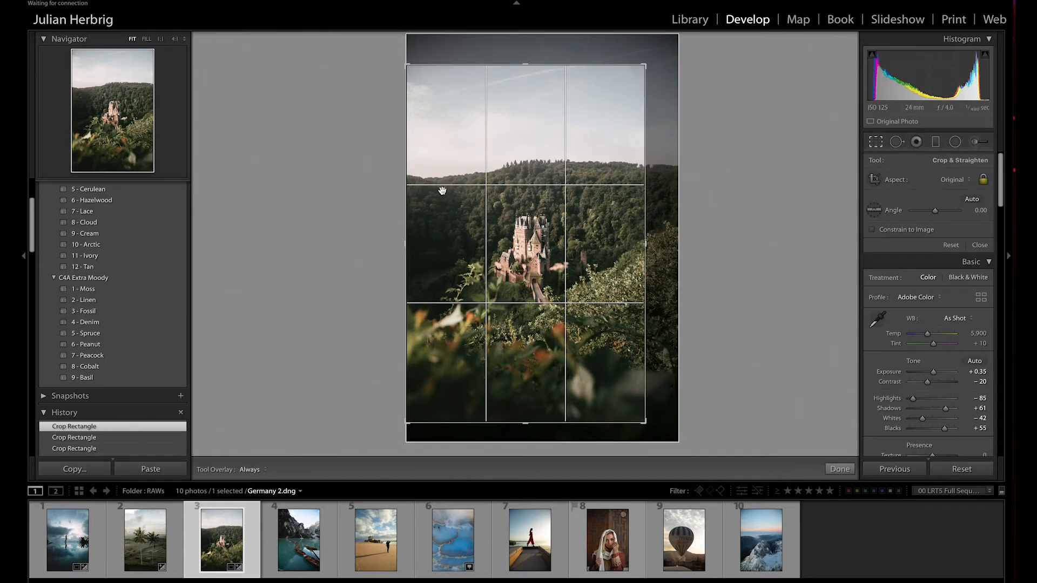
{"action": "left_click_drag", "start_coordinate": [468, 297], "coordinate": [478, 302]}
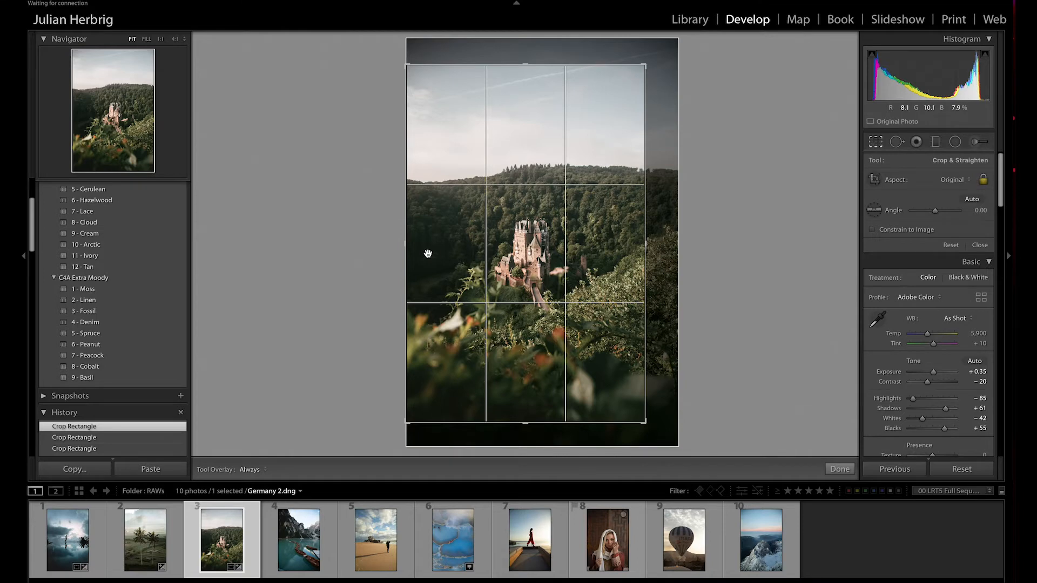
{"action": "key", "text": "Return"}
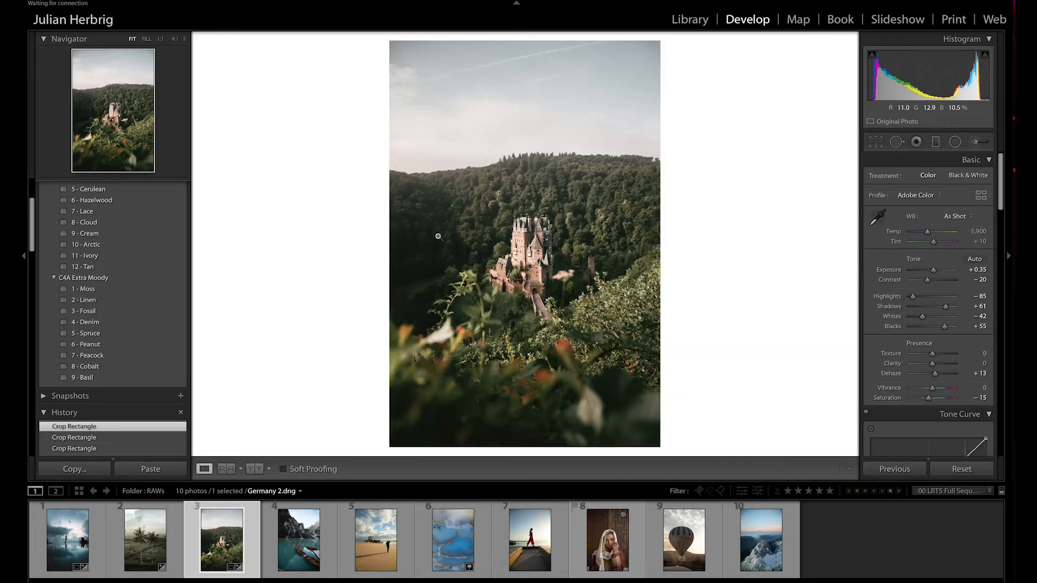
{"action": "left_click", "coordinate": [877, 141]}
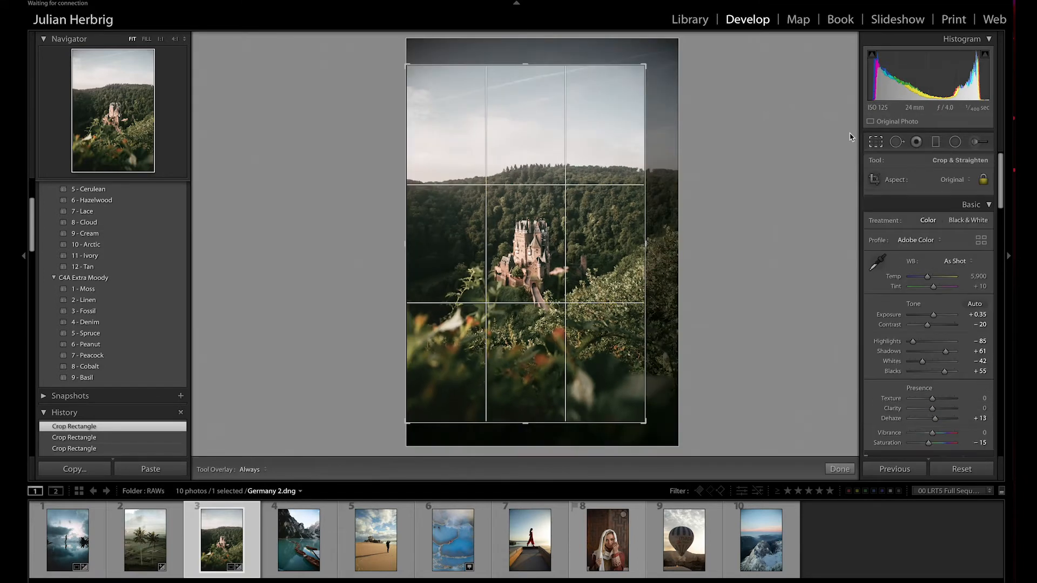
{"action": "key", "text": "Return"}
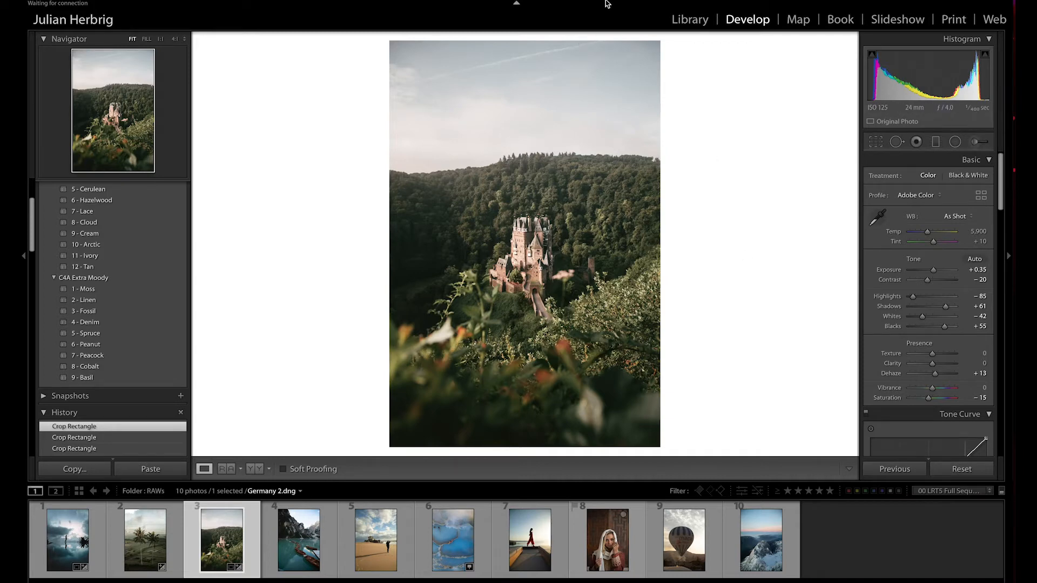
Step: Add a graduated filter over the castle photo's sky down to the treeline, with Highlights and Whites set to 0
{"action": "left_click", "coordinate": [938, 142]}
{"action": "left_click_drag", "start_coordinate": [517, 91], "coordinate": [517, 175]}
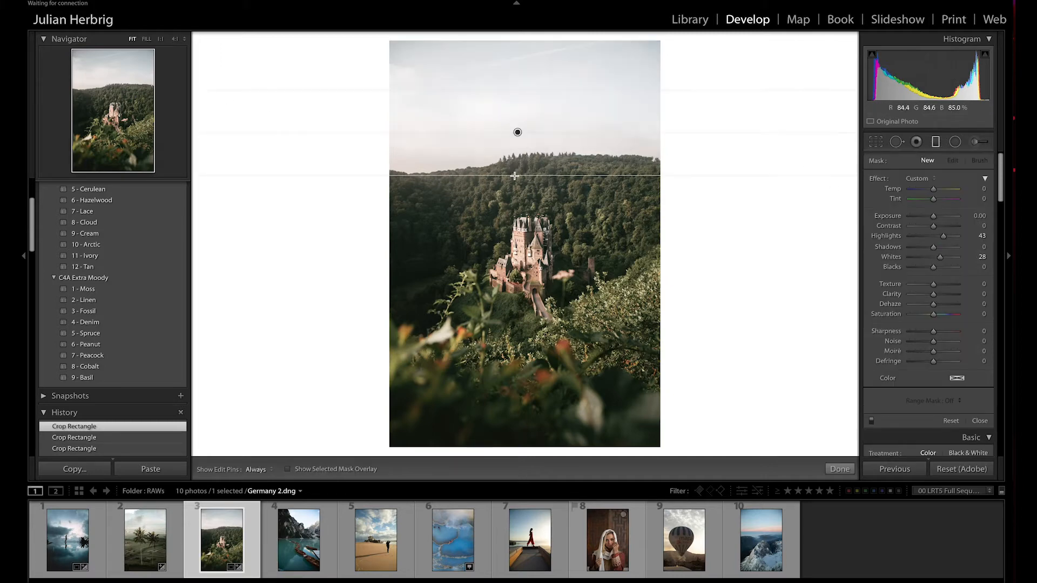
{"action": "left_click", "coordinate": [982, 236]}
{"action": "type", "text": "0"}
{"action": "key", "text": "Tab"}
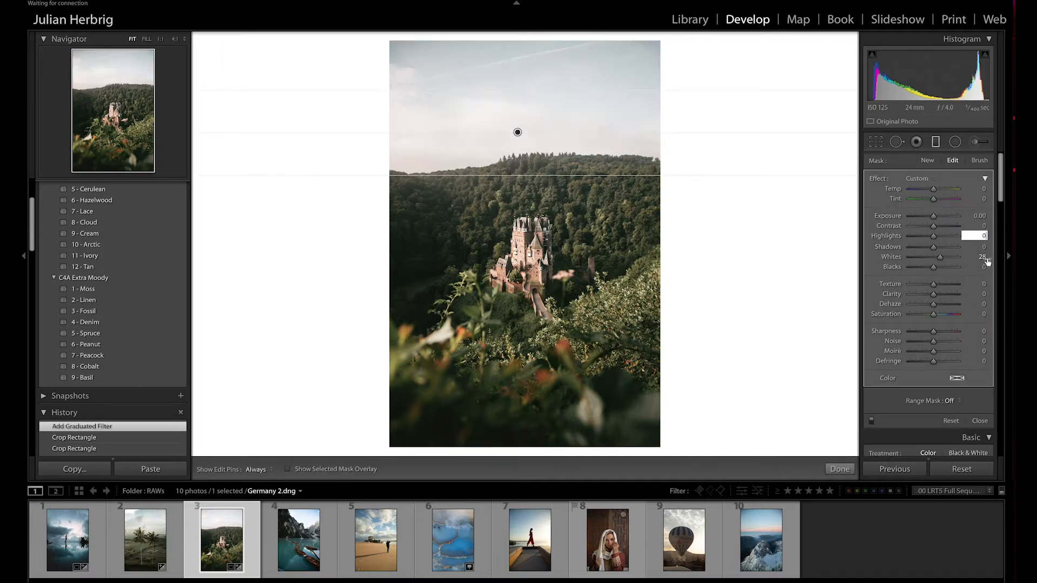
{"action": "type", "text": "0"}
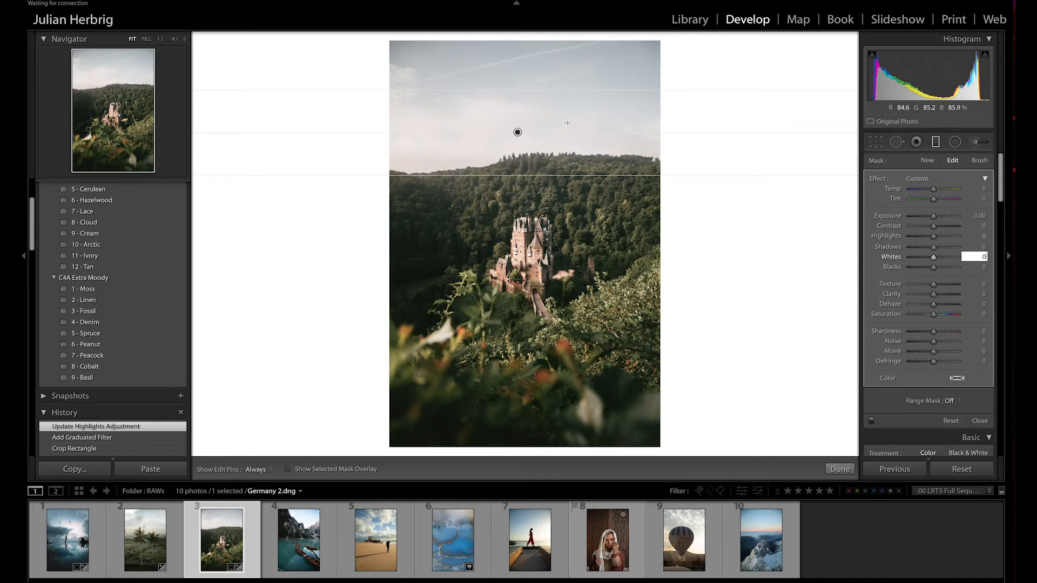
Step: Set the sky filter to Temp -47, Exposure -0.32 and Contrast 60, and widen and reposition its gradient across the sky
{"action": "left_click_drag", "start_coordinate": [933, 190], "coordinate": [948, 228]}
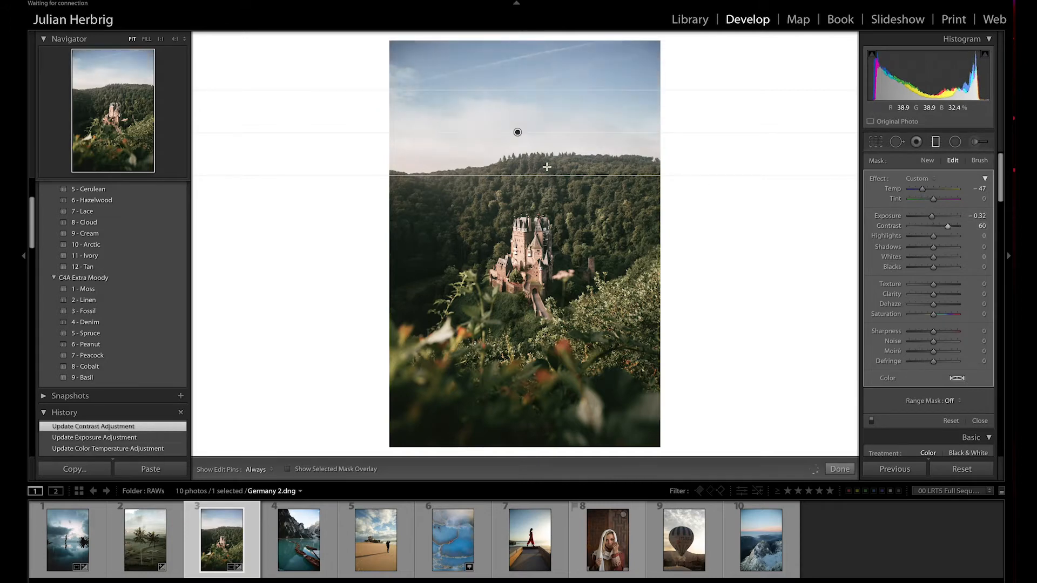
{"action": "left_click_drag", "start_coordinate": [536, 174], "coordinate": [536, 193]}
{"action": "left_click_drag", "start_coordinate": [520, 141], "coordinate": [530, 125]}
{"action": "left_click_drag", "start_coordinate": [555, 79], "coordinate": [556, 74]}
{"action": "key", "text": "m"}
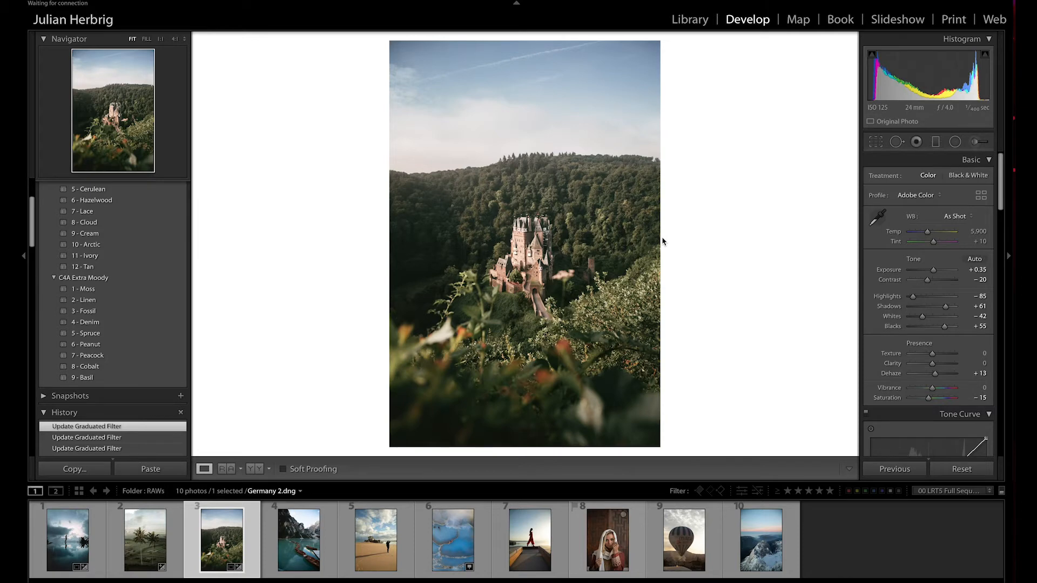
Step: Go to the lake photo Italy 1.dng and apply the 7 - Lace preset
{"action": "key", "text": "Right"}
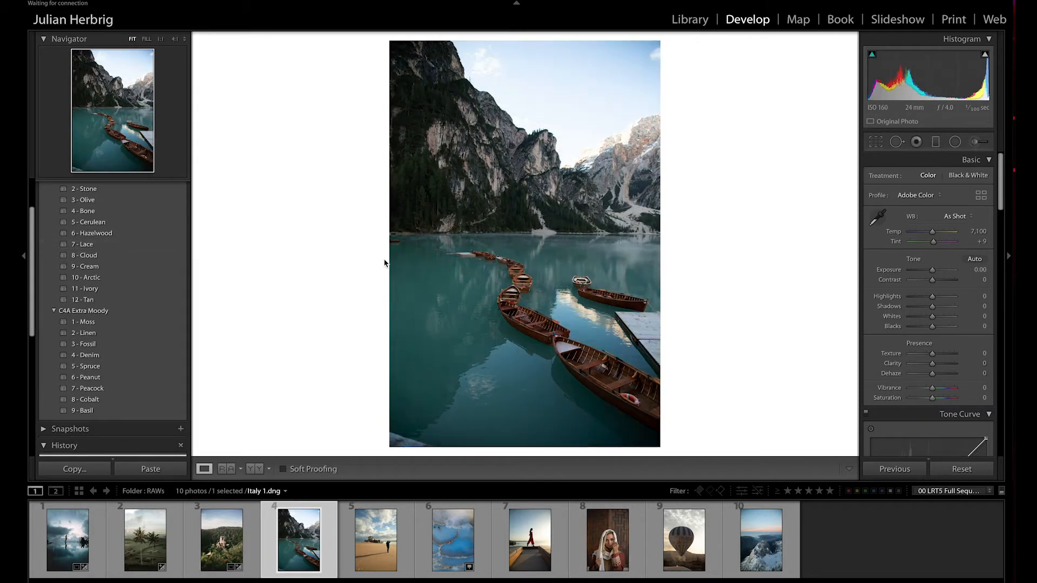
{"action": "left_click", "coordinate": [100, 246]}
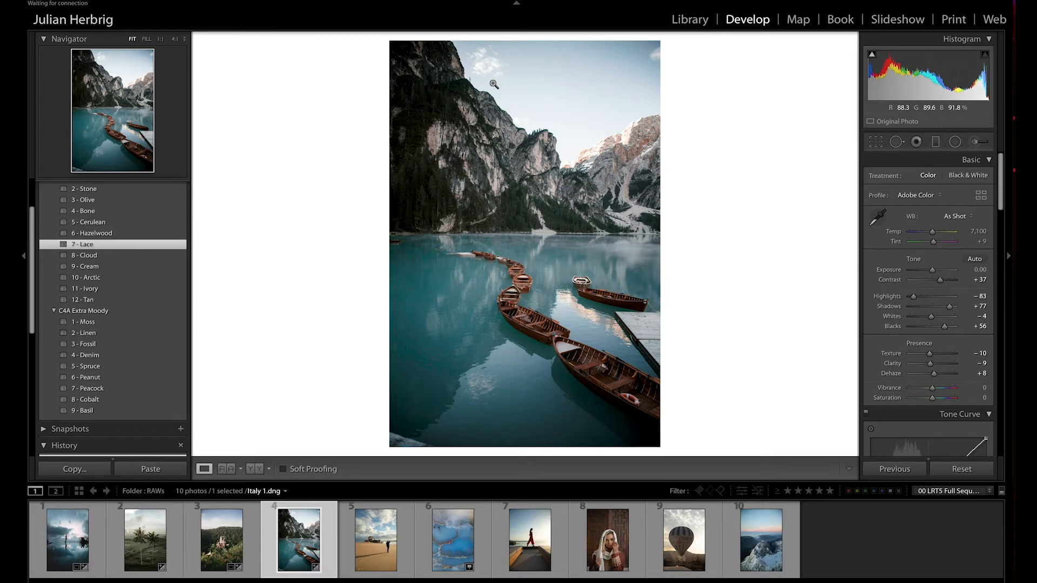
Step: Add a graduated filter from the sky down to near the lakeshore, with Highlights and Whites set to 0
{"action": "left_click", "coordinate": [936, 142]}
{"action": "left_click_drag", "start_coordinate": [542, 110], "coordinate": [542, 217]}
{"action": "left_click_drag", "start_coordinate": [542, 165], "coordinate": [542, 171]}
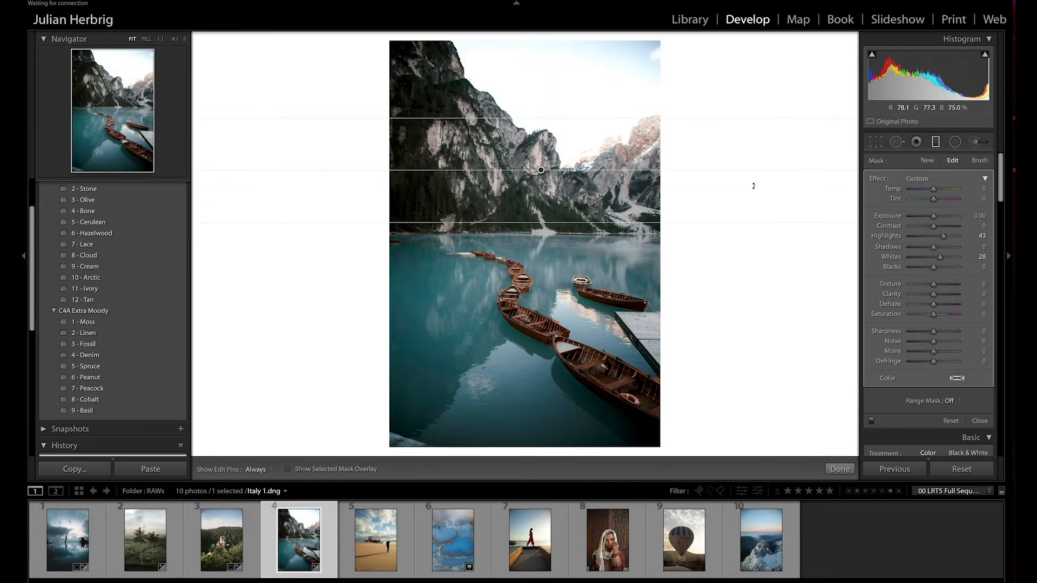
{"action": "left_click", "coordinate": [982, 236]}
{"action": "type", "text": "0"}
{"action": "left_click", "coordinate": [983, 257]}
{"action": "type", "text": "0"}
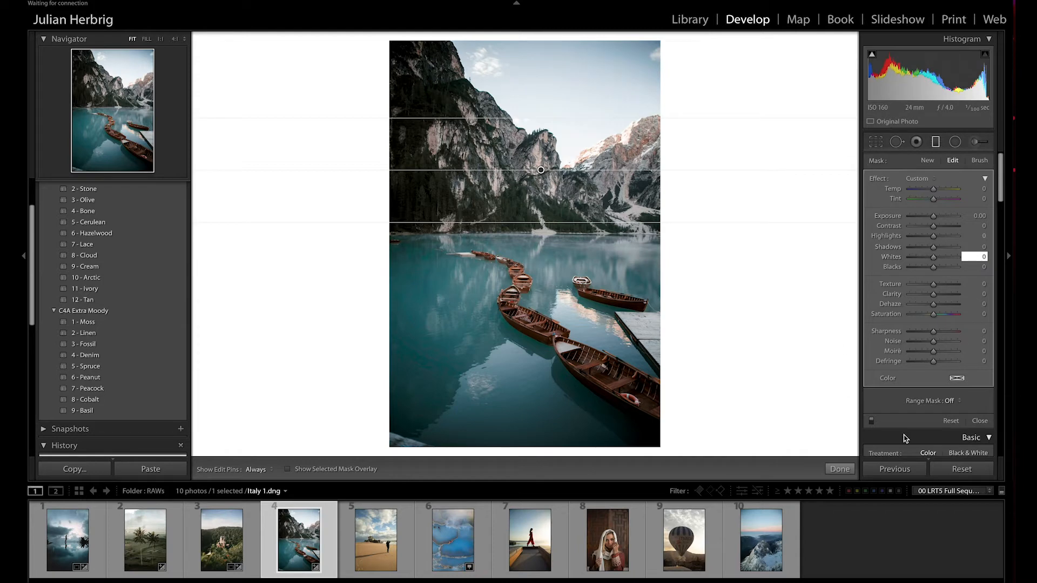
Step: Limit the filter to the bright sky with a Luminance range mask of 79/100, checking the mask overlay and lowering the gradient slightly
{"action": "left_click", "coordinate": [954, 401]}
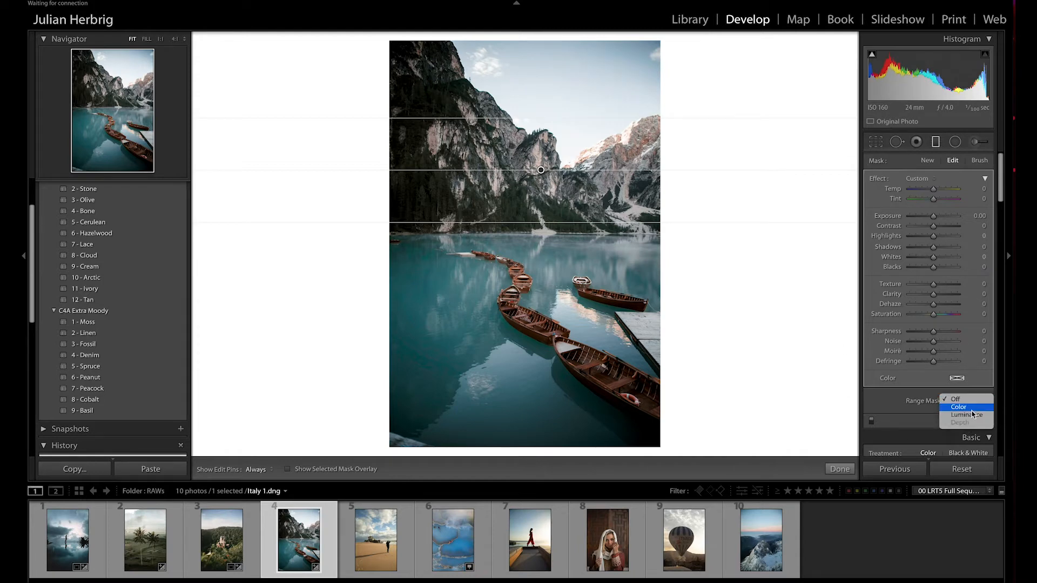
{"action": "left_click", "coordinate": [967, 415]}
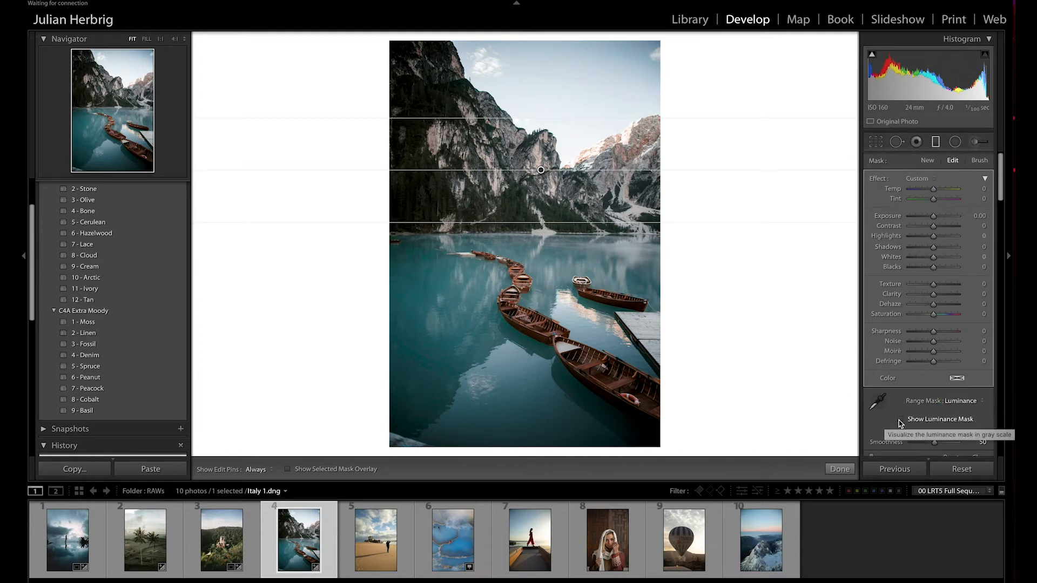
{"action": "left_click", "coordinate": [900, 420]}
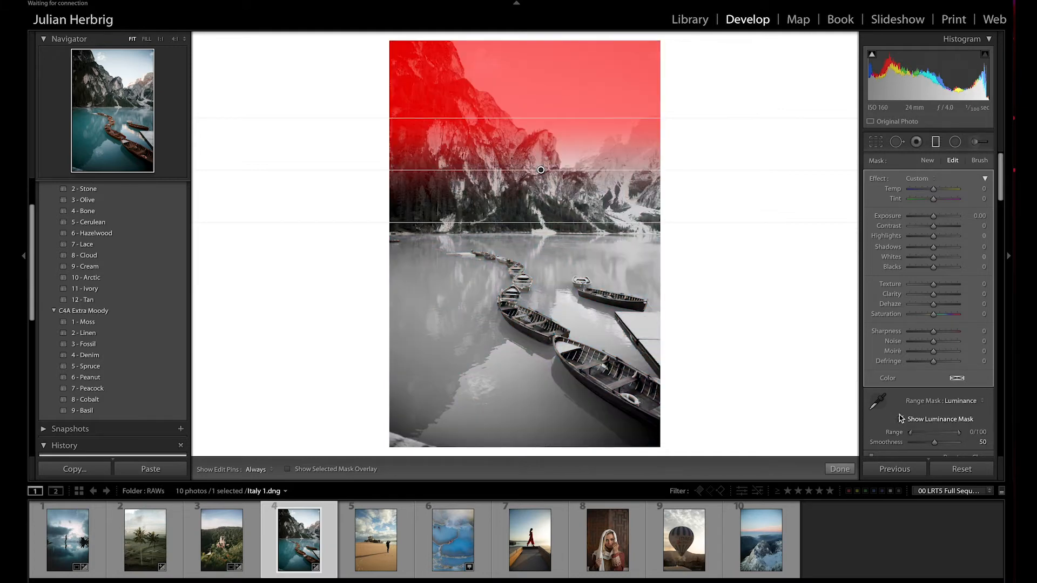
{"action": "scroll", "coordinate": [900, 418], "scroll_direction": "down", "scroll_amount": 2}
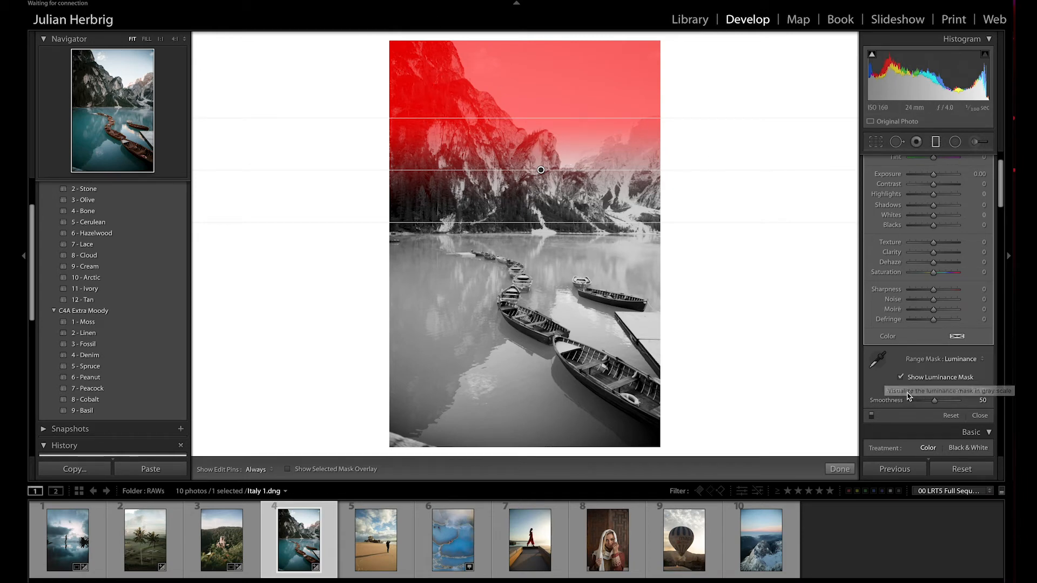
{"action": "left_click_drag", "start_coordinate": [910, 390], "coordinate": [943, 394]}
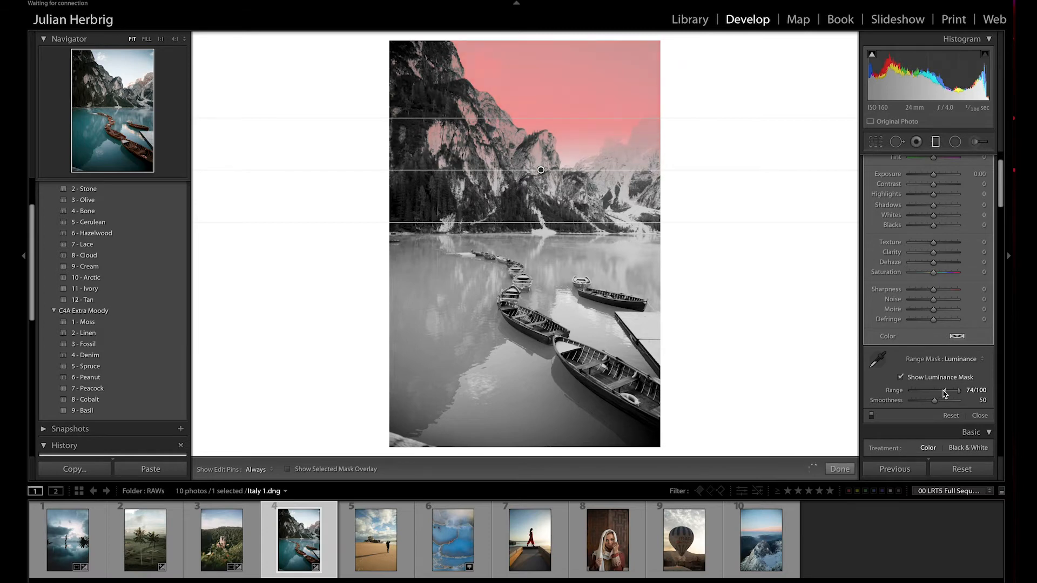
{"action": "left_click_drag", "start_coordinate": [541, 170], "coordinate": [541, 182]}
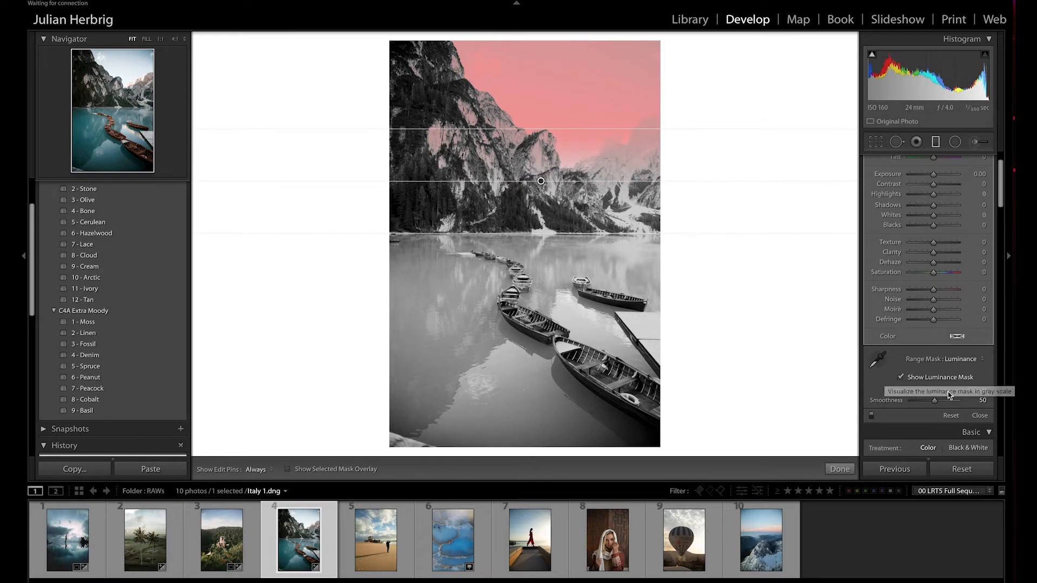
{"action": "left_click_drag", "start_coordinate": [948, 396], "coordinate": [950, 396]}
{"action": "left_click", "coordinate": [901, 378]}
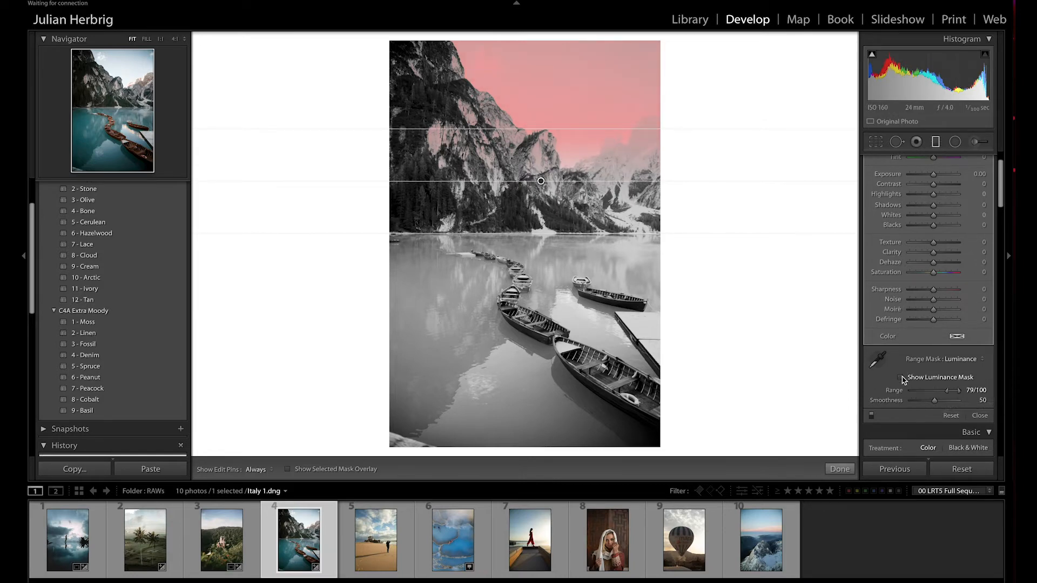
Step: Darken the masked sky with Exposure -0.45 and Highlights -67, and nudge the graduated filter slightly before closing it
{"action": "scroll", "coordinate": [918, 268], "scroll_direction": "up", "scroll_amount": 2}
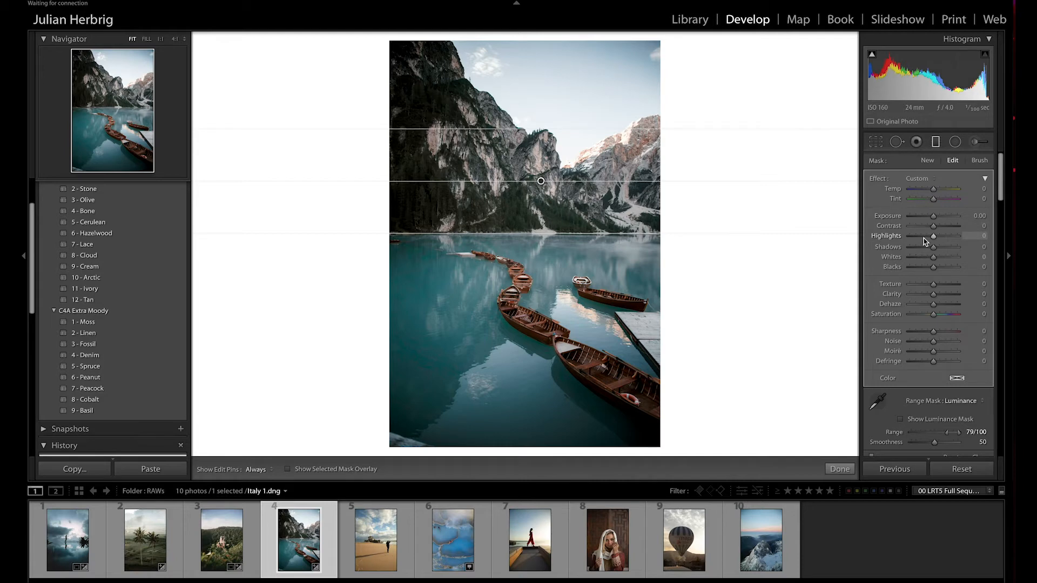
{"action": "left_click_drag", "start_coordinate": [921, 238], "coordinate": [917, 238]}
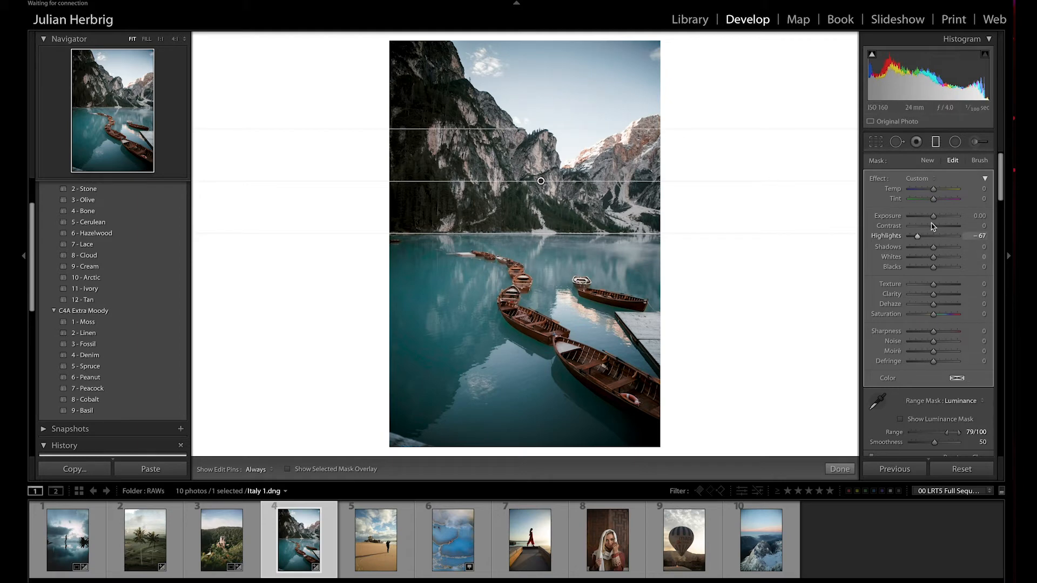
{"action": "left_click_drag", "start_coordinate": [933, 216], "coordinate": [928, 216]}
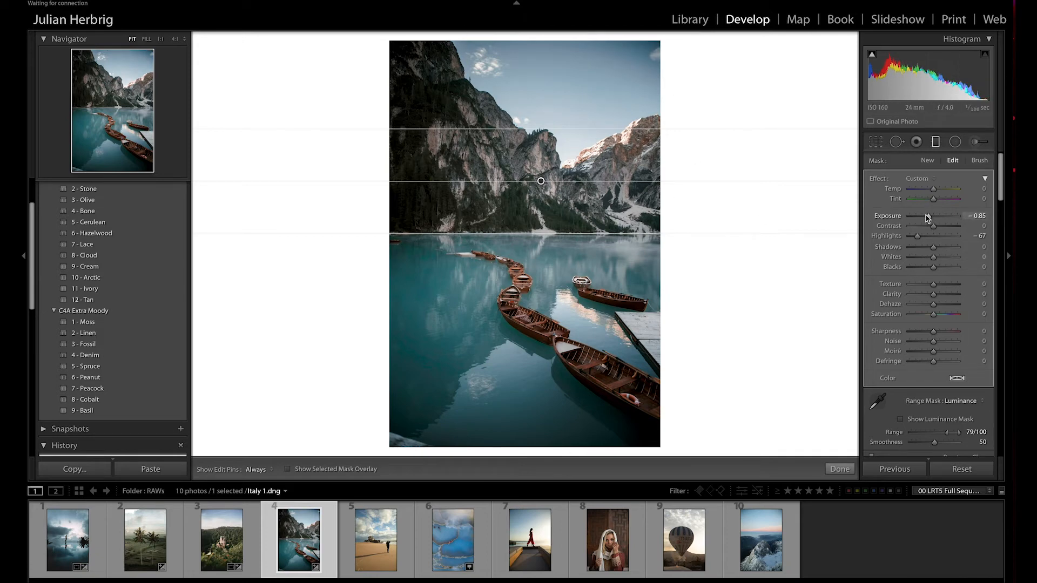
{"action": "left_click_drag", "start_coordinate": [927, 218], "coordinate": [912, 240]}
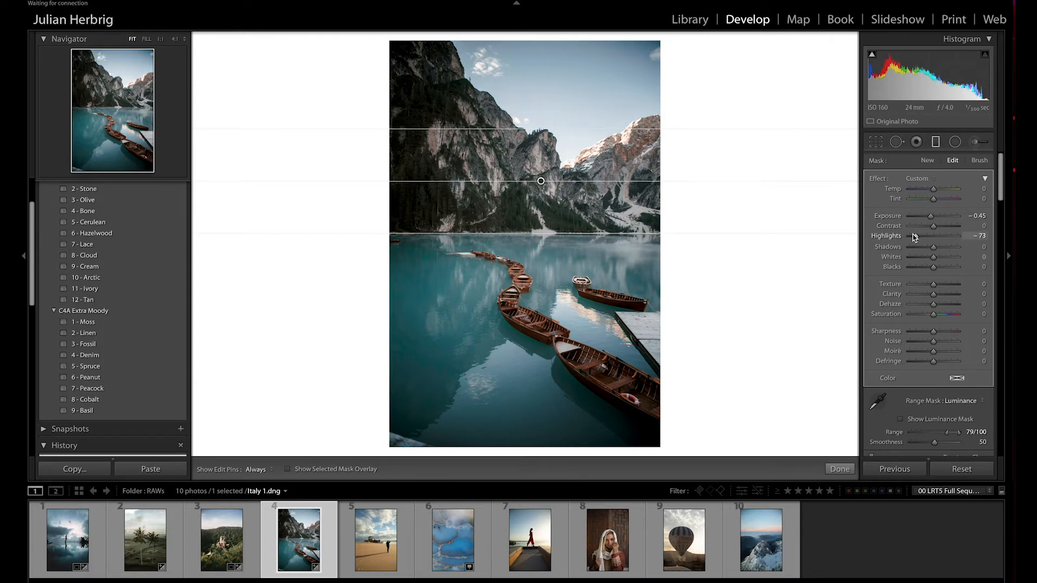
{"action": "left_click_drag", "start_coordinate": [918, 238], "coordinate": [920, 239]}
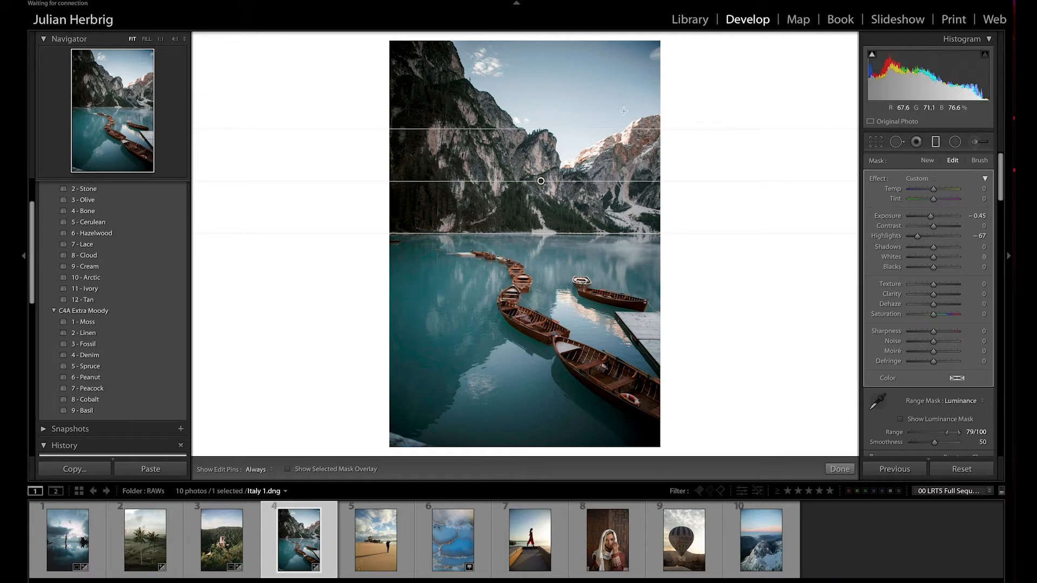
{"action": "left_click_drag", "start_coordinate": [541, 181], "coordinate": [560, 181]}
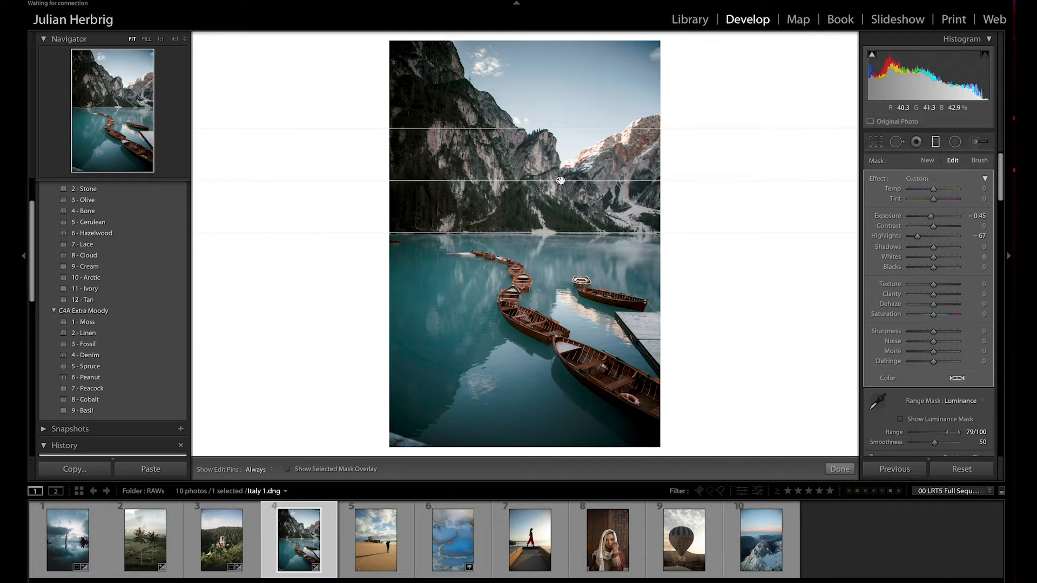
{"action": "key", "text": "m"}
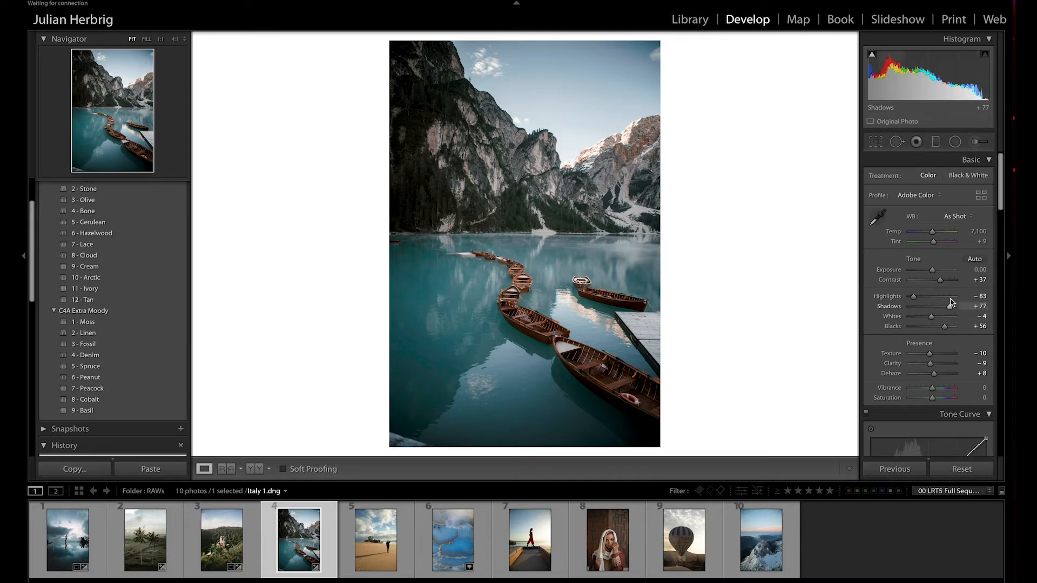
Step: Set the lake photo's overall Exposure to +0.15 and Contrast to +51, and compare it with the fully reset version before restoring the edit
{"action": "left_click_drag", "start_coordinate": [932, 271], "coordinate": [942, 283]}
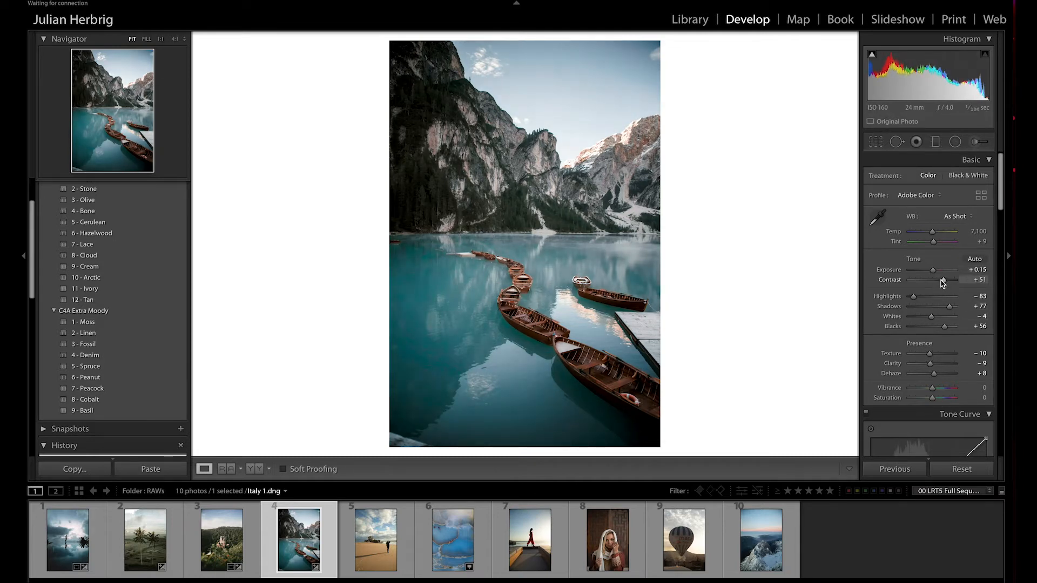
{"action": "left_click", "coordinate": [953, 469]}
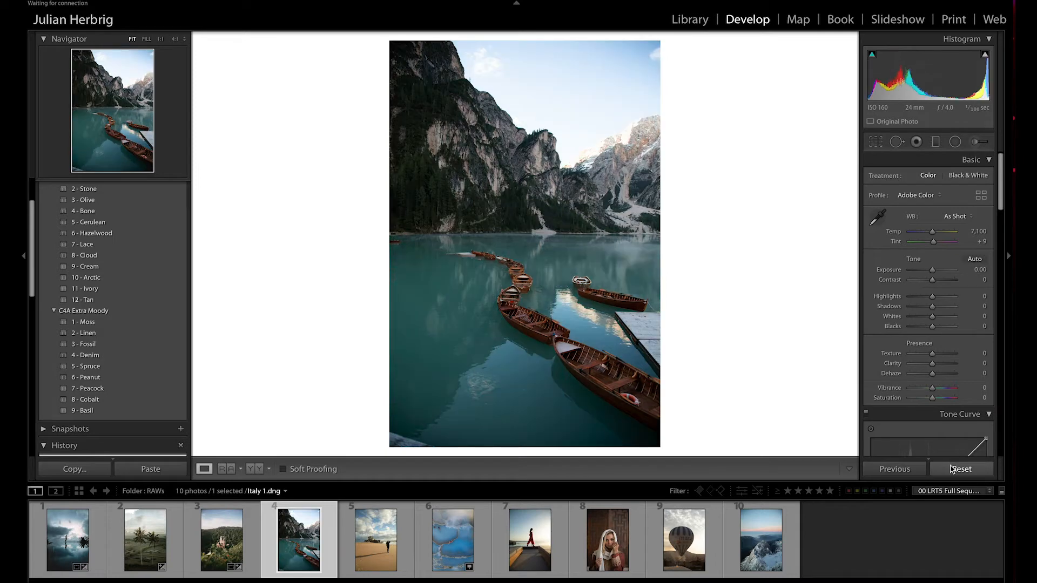
{"action": "key", "text": "ctrl+z"}
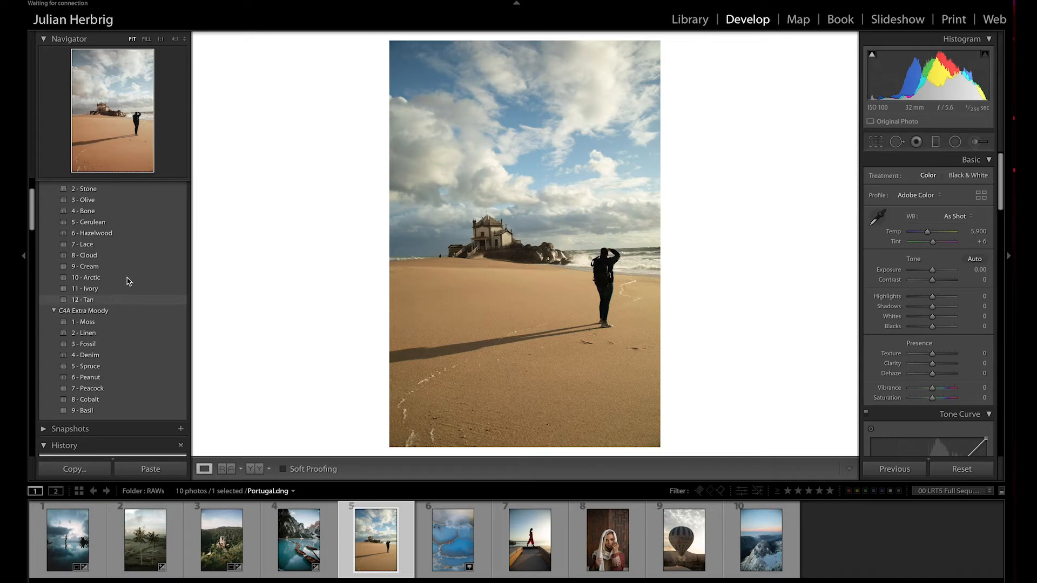
Step: Apply the 11 - Ivory preset to the beach photo Portugal.dng and set Contrast to +63
{"action": "left_click", "coordinate": [111, 286]}
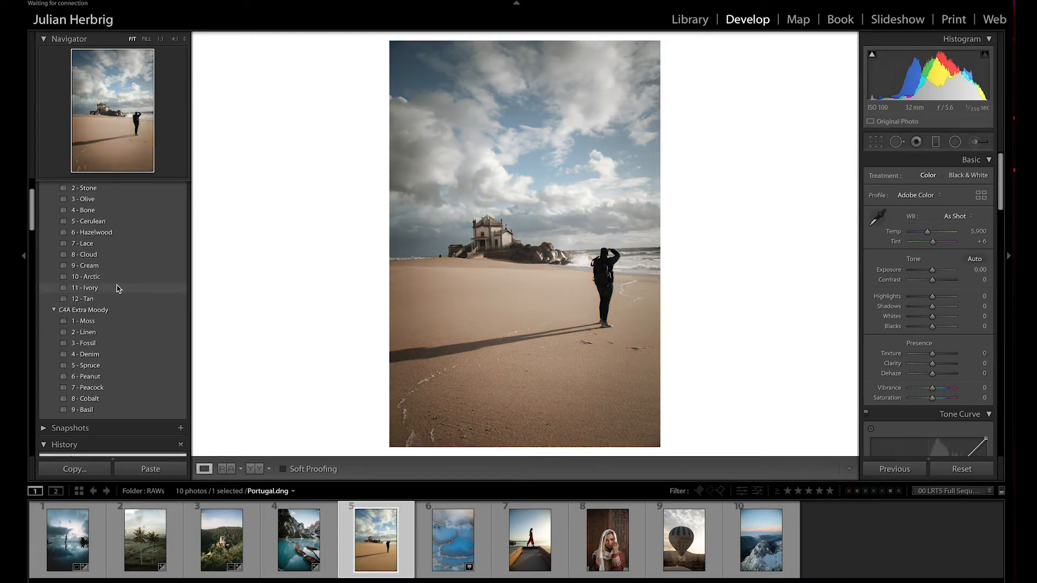
{"action": "left_click", "coordinate": [111, 289]}
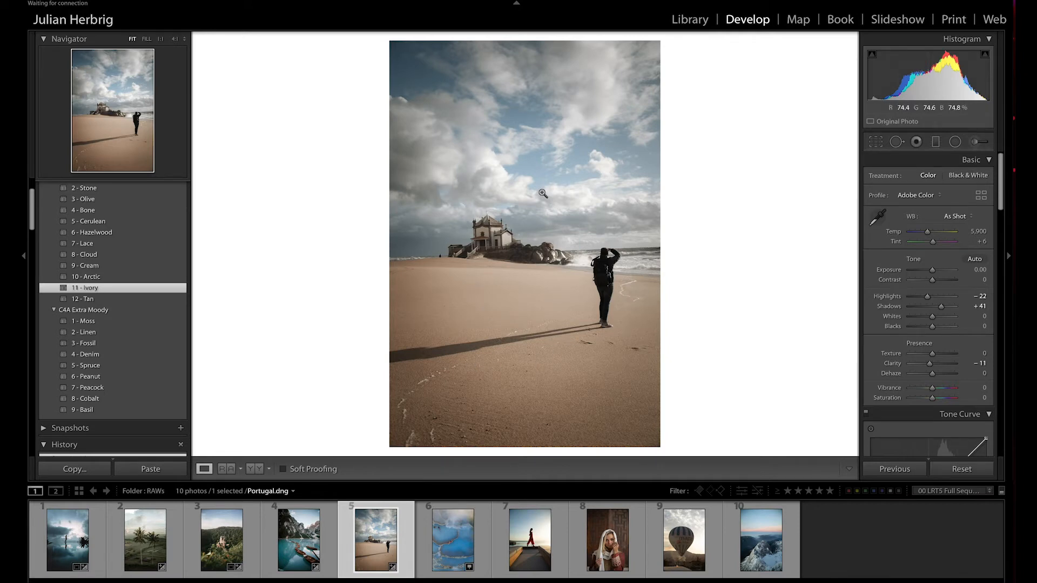
{"action": "left_click_drag", "start_coordinate": [932, 280], "coordinate": [946, 283]}
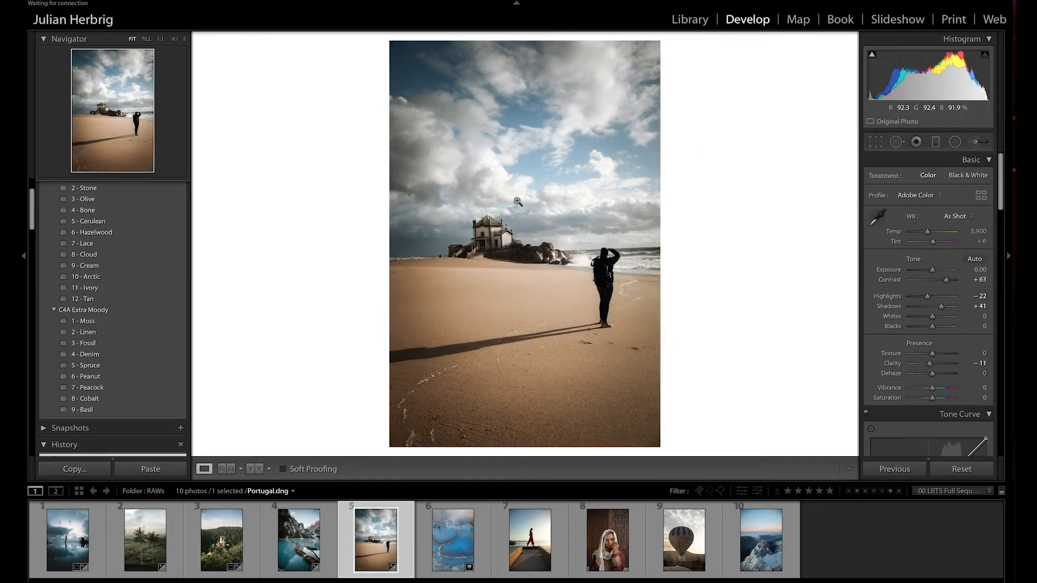
Step: Straighten the beach photo by rotating the crop slightly clockwise so the sea horizon is level
{"action": "left_click", "coordinate": [875, 143]}
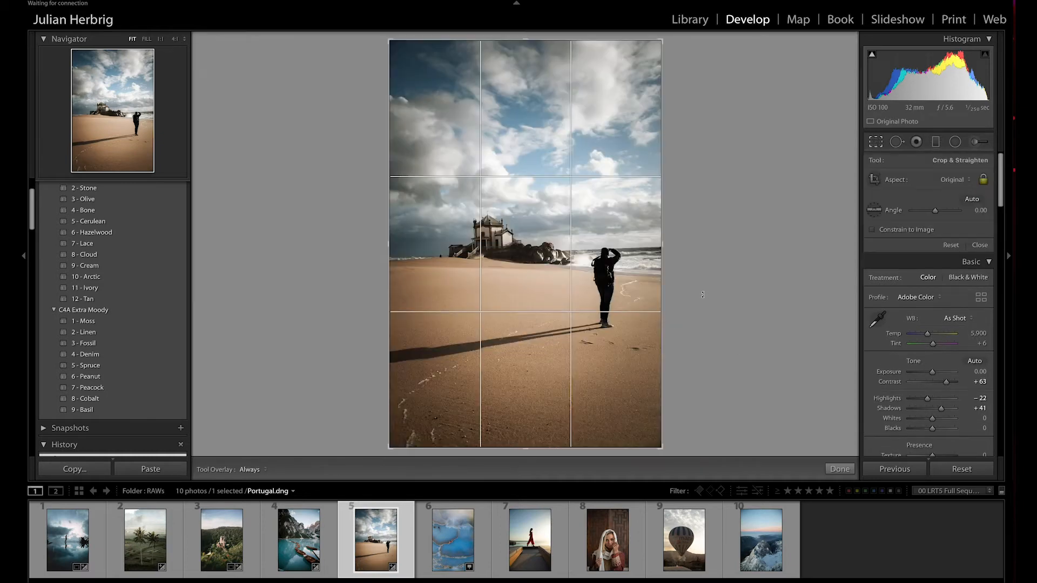
{"action": "left_click_drag", "start_coordinate": [702, 294], "coordinate": [704, 331]}
{"action": "key", "text": "Return"}
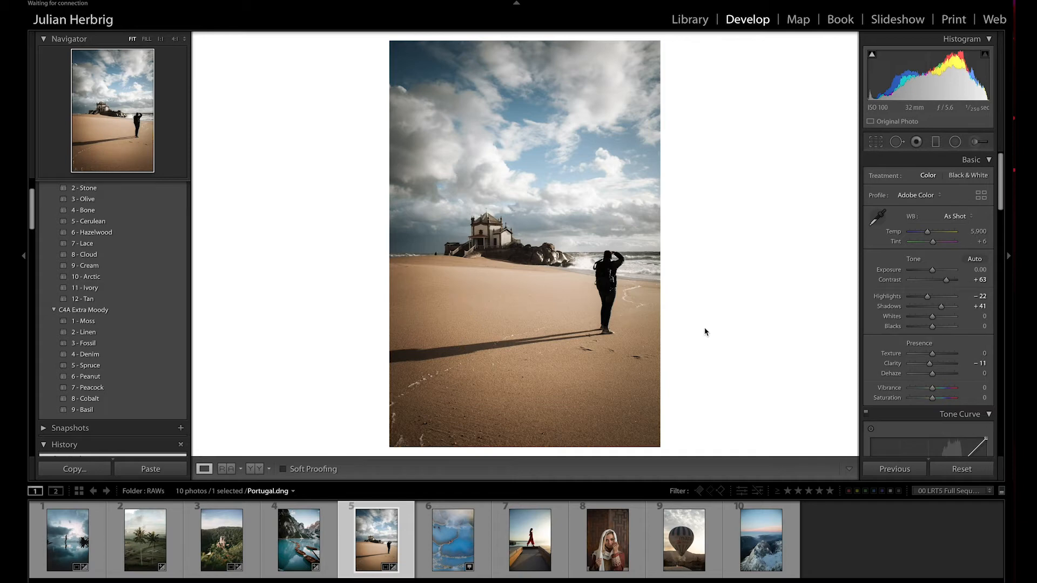
Step: Prepare an adjustment brush on the beach photo with Flow 50, and reset its Highlights and Whites to 0
{"action": "left_click", "coordinate": [424, 245]}
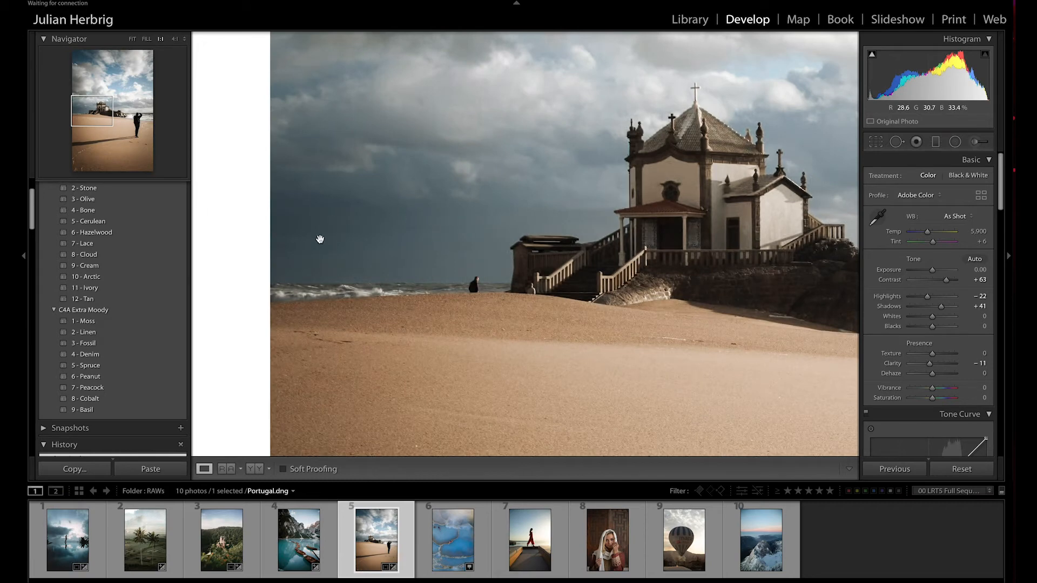
{"action": "left_click", "coordinate": [363, 238]}
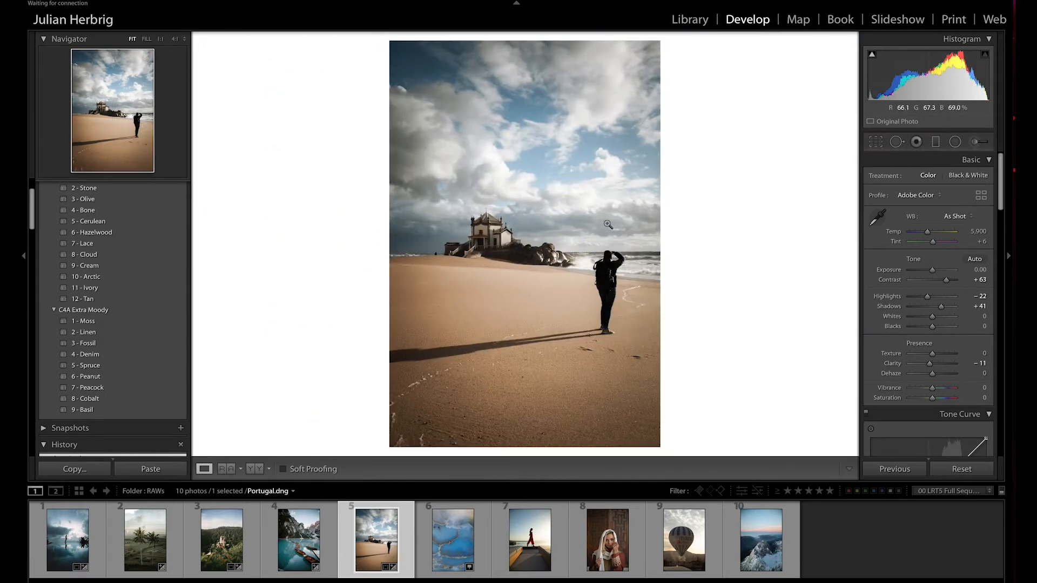
{"action": "left_click", "coordinate": [410, 242]}
{"action": "left_click", "coordinate": [480, 226]}
{"action": "left_click", "coordinate": [410, 249]}
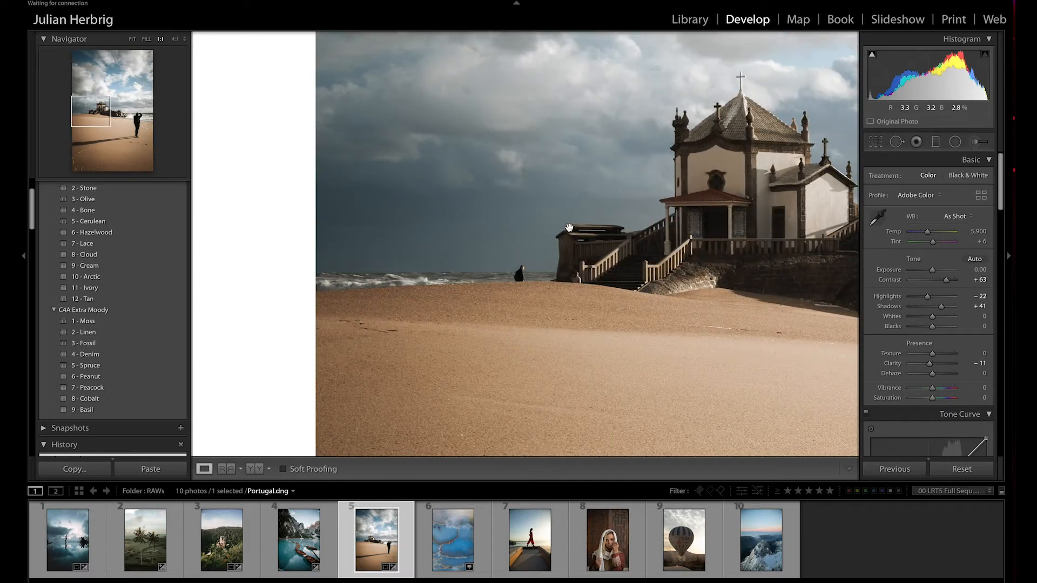
{"action": "left_click", "coordinate": [975, 142]}
{"action": "scroll", "coordinate": [437, 200], "scroll_direction": "up", "scroll_amount": 6}
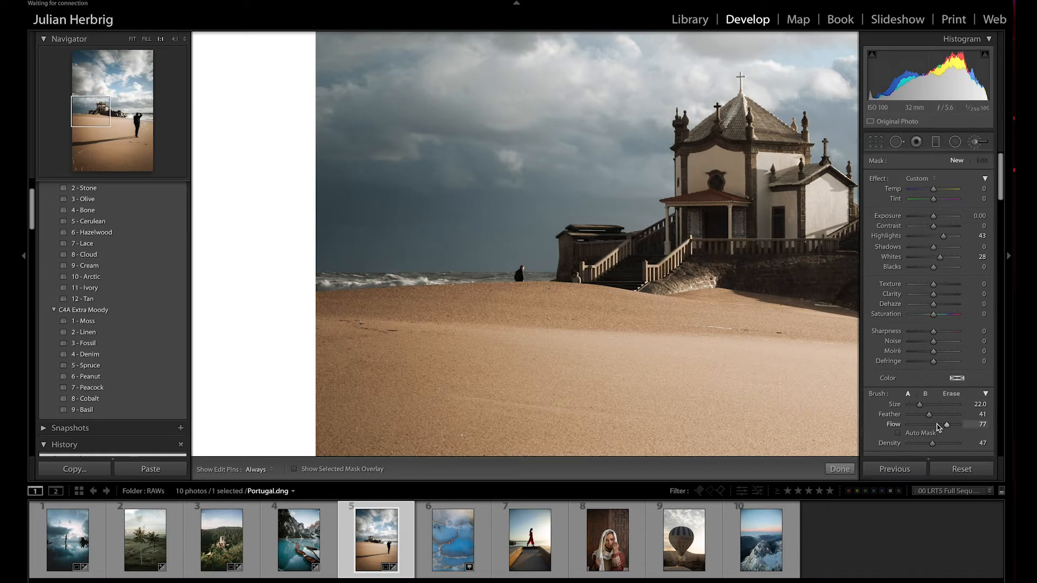
{"action": "left_click_drag", "start_coordinate": [938, 425], "coordinate": [975, 425]}
{"action": "left_click_drag", "start_coordinate": [942, 428], "coordinate": [937, 428]}
{"action": "left_click", "coordinate": [981, 237]}
{"action": "type", "text": "0"}
{"action": "left_click", "coordinate": [982, 258]}
{"action": "type", "text": "0"}
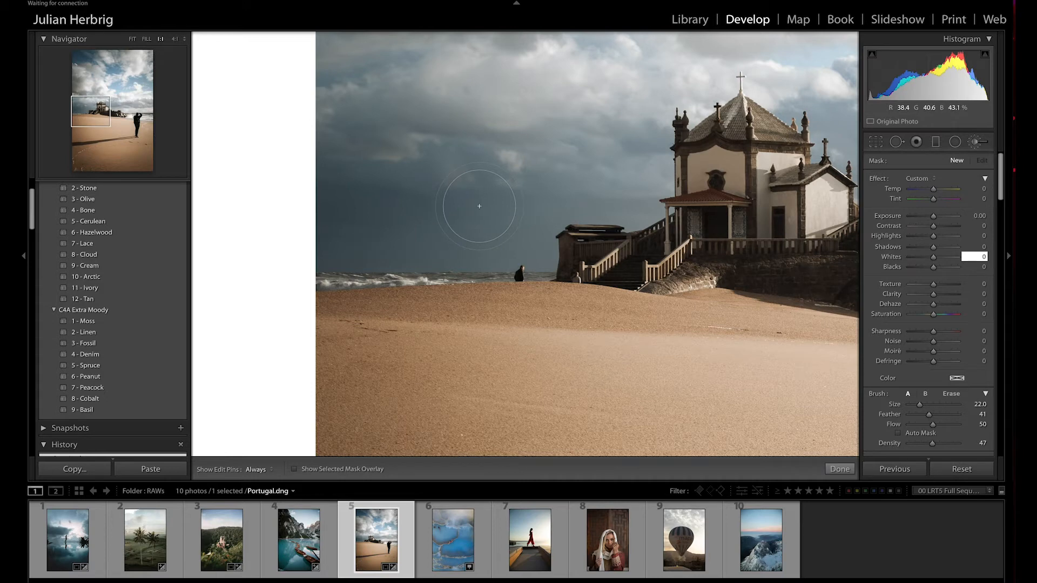
Step: Set the brush's Dehaze to 15 and paint over the dark sky between the photo's left edge and the chapel
{"action": "left_click", "coordinate": [934, 303]}
{"action": "scroll", "coordinate": [414, 231], "scroll_direction": "up", "scroll_amount": 2}
{"action": "scroll", "coordinate": [431, 222], "scroll_direction": "up", "scroll_amount": 2}
{"action": "key", "text": "h"}
{"action": "mouse_move", "coordinate": [447, 221]}
{"action": "left_mouse_down"}
{"action": "mouse_move", "coordinate": [518, 221]}
{"action": "mouse_move", "coordinate": [291, 224]}
{"action": "mouse_move", "coordinate": [547, 218]}
{"action": "mouse_move", "coordinate": [257, 213]}
{"action": "left_mouse_up"}
{"action": "scroll", "coordinate": [466, 220], "scroll_direction": "down", "scroll_amount": 3}
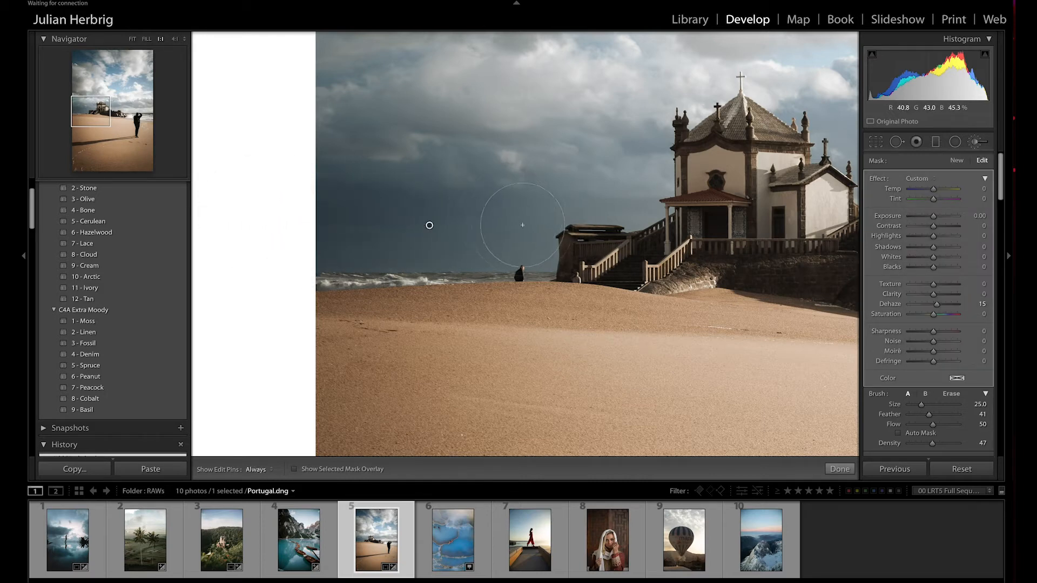
{"action": "key", "text": "h"}
{"action": "scroll", "coordinate": [281, 132], "scroll_direction": "down", "scroll_amount": 4}
{"action": "scroll", "coordinate": [493, 232], "scroll_direction": "down", "scroll_amount": 9}
{"action": "key", "text": "h"}
{"action": "key", "text": "h"}
{"action": "key", "text": "h"}
{"action": "key", "text": "h"}
{"action": "key", "text": "h"}
{"action": "key", "text": "h"}
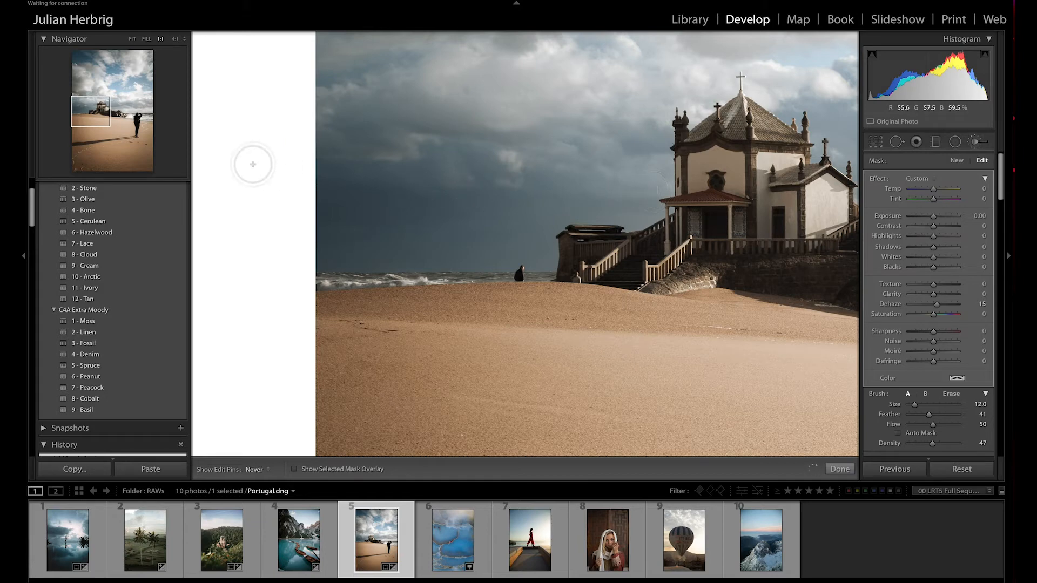
{"action": "key", "text": "h"}
{"action": "key", "text": "h"}
{"action": "mouse_move", "coordinate": [430, 226]}
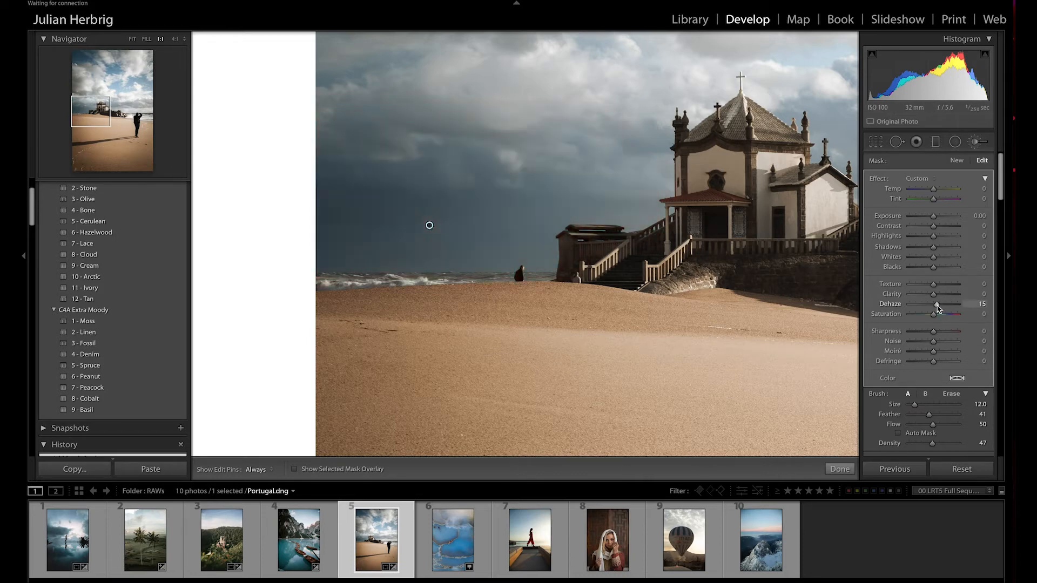
Step: Set the painted sky mask to Dehaze 42 and Clarity 35, and refine it with a smaller brush of size 7
{"action": "mouse_move", "coordinate": [940, 307]}
{"action": "left_mouse_down"}
{"action": "mouse_move", "coordinate": [916, 305]}
{"action": "mouse_move", "coordinate": [940, 308]}
{"action": "left_mouse_up"}
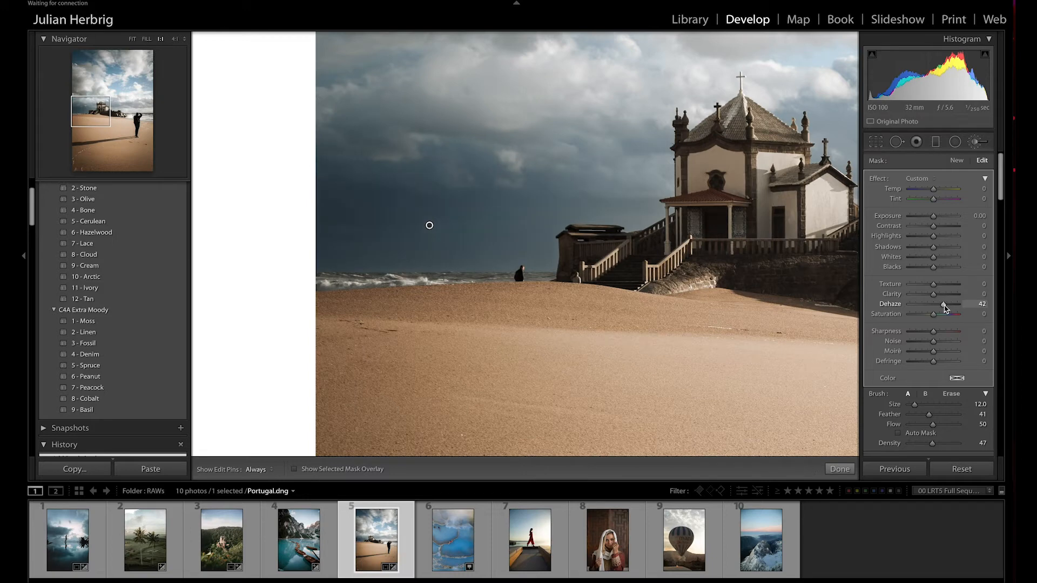
{"action": "left_click_drag", "start_coordinate": [933, 294], "coordinate": [945, 295]}
{"action": "scroll", "coordinate": [544, 248], "scroll_direction": "down", "scroll_amount": 5}
{"action": "key", "text": "h"}
{"action": "key", "text": "h"}
{"action": "key", "text": "h"}
{"action": "key", "text": "h"}
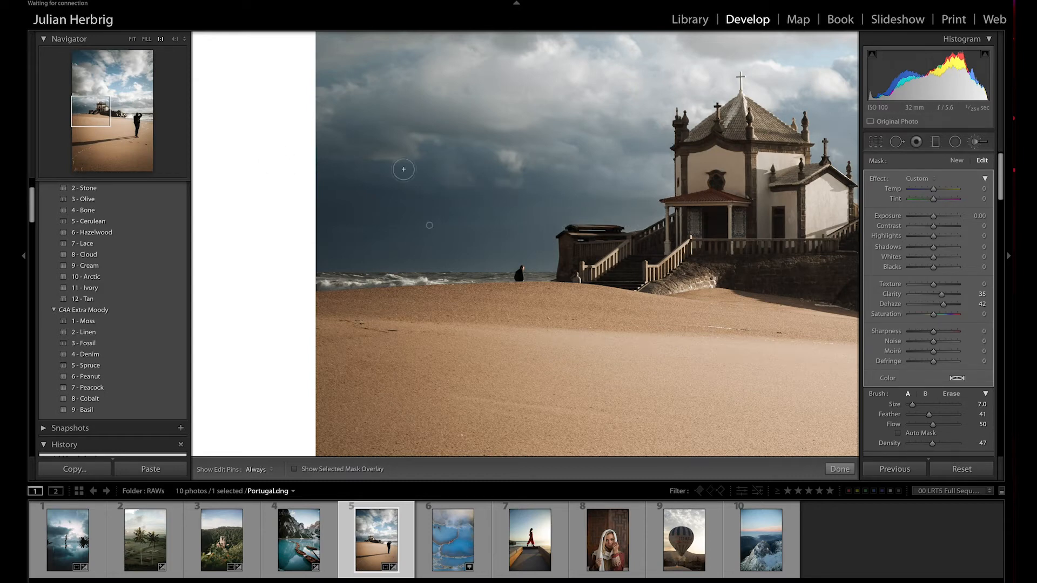
{"action": "key", "text": "h"}
Step: Extend the sky mask over the dark clouds above and beside the chapel with a brush size of about 16 to 21
{"action": "scroll", "coordinate": [431, 171], "scroll_direction": "up", "scroll_amount": 5}
{"action": "key", "text": "space"}
{"action": "left_click_drag", "start_coordinate": [480, 178], "coordinate": [467, 312]}
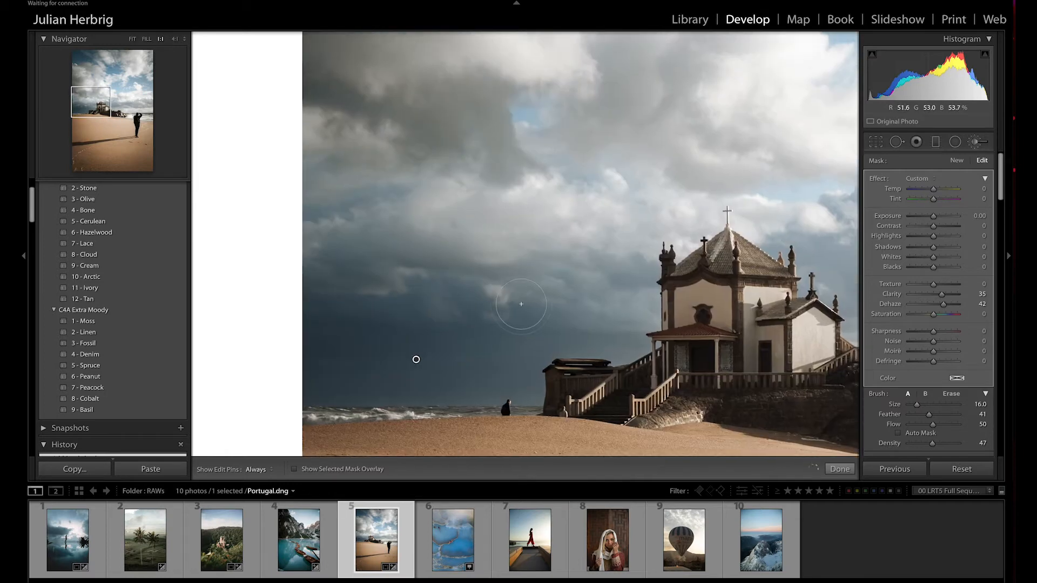
{"action": "scroll", "coordinate": [475, 259], "scroll_direction": "up", "scroll_amount": 1}
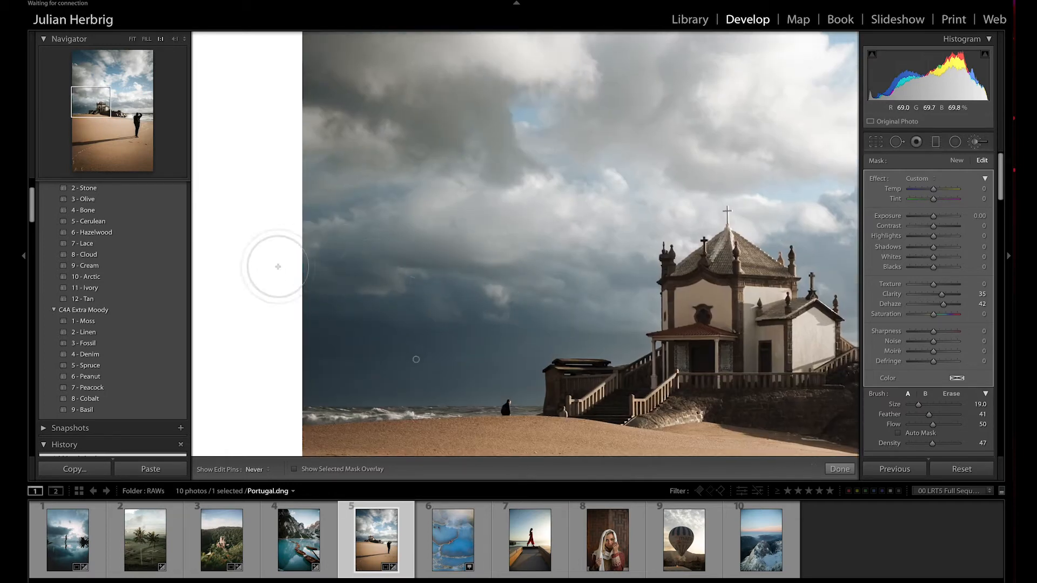
{"action": "key", "text": "h"}
{"action": "key", "text": "h"}
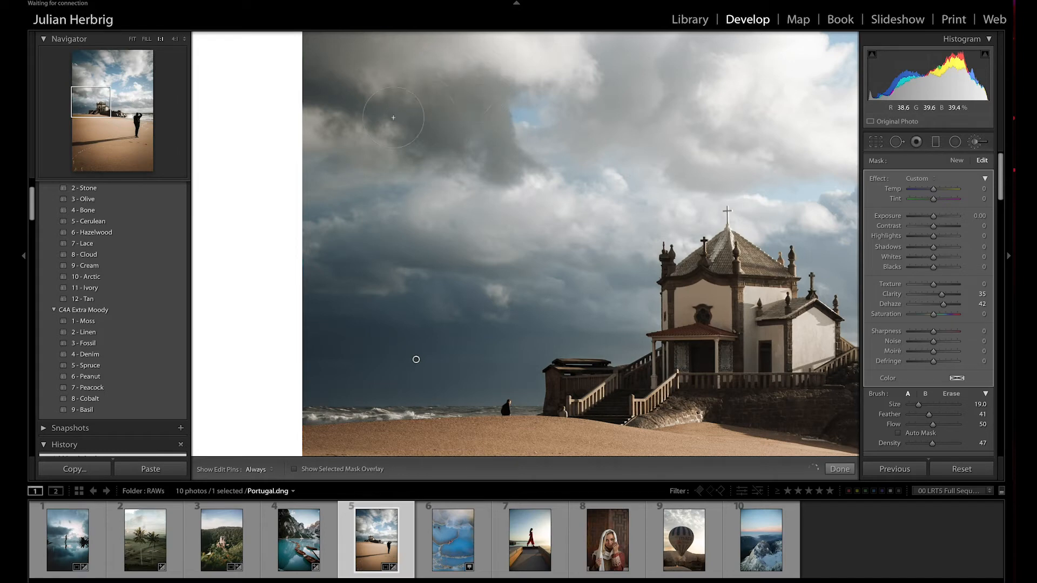
{"action": "left_click_drag", "start_coordinate": [577, 173], "coordinate": [436, 191]}
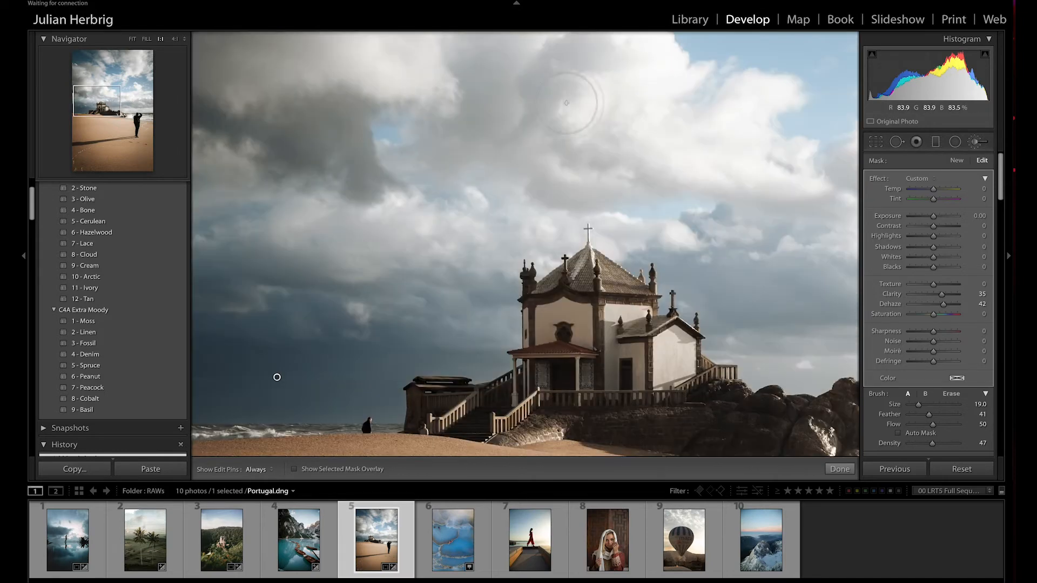
{"action": "left_click_drag", "start_coordinate": [537, 216], "coordinate": [523, 286]}
{"action": "scroll", "coordinate": [486, 254], "scroll_direction": "up", "scroll_amount": 2}
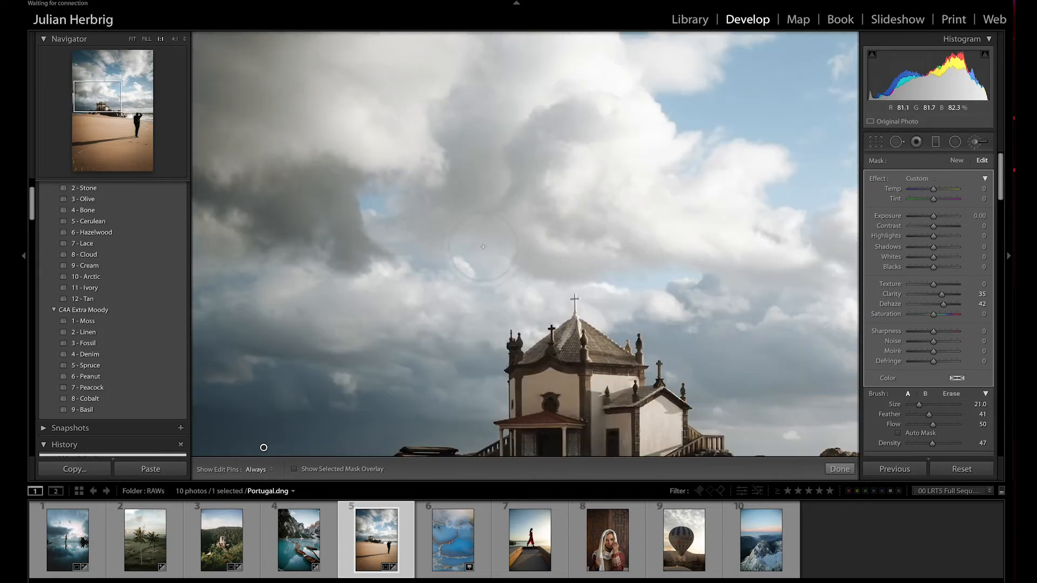
{"action": "key", "text": "h"}
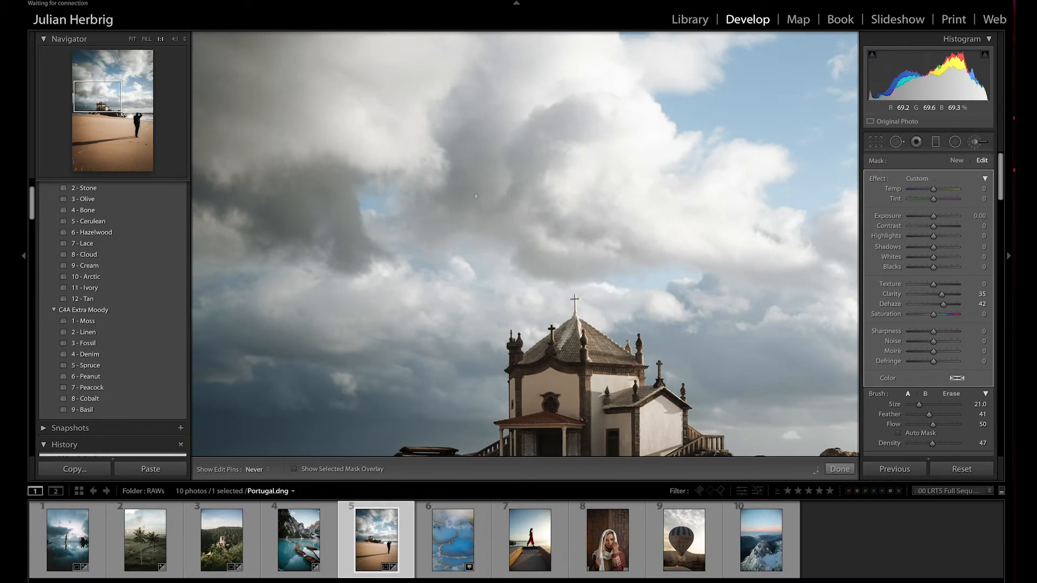
{"action": "key", "text": "h"}
Step: Paint the same mask over the dark clouds above the rocks and sea, and close the brush
{"action": "left_click_drag", "start_coordinate": [616, 252], "coordinate": [281, 160]}
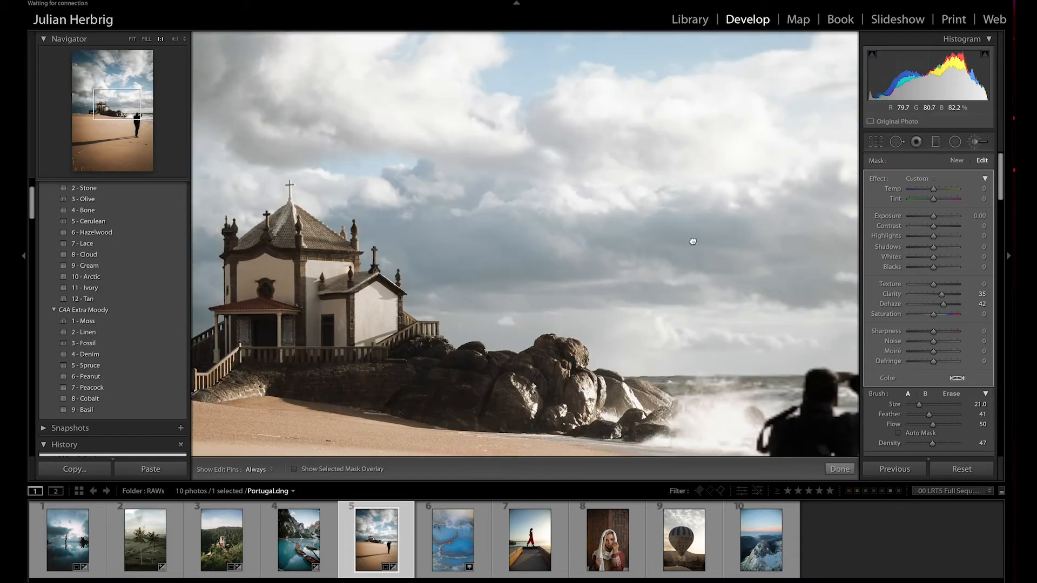
{"action": "left_click_drag", "start_coordinate": [692, 242], "coordinate": [460, 263]}
{"action": "key", "text": "h"}
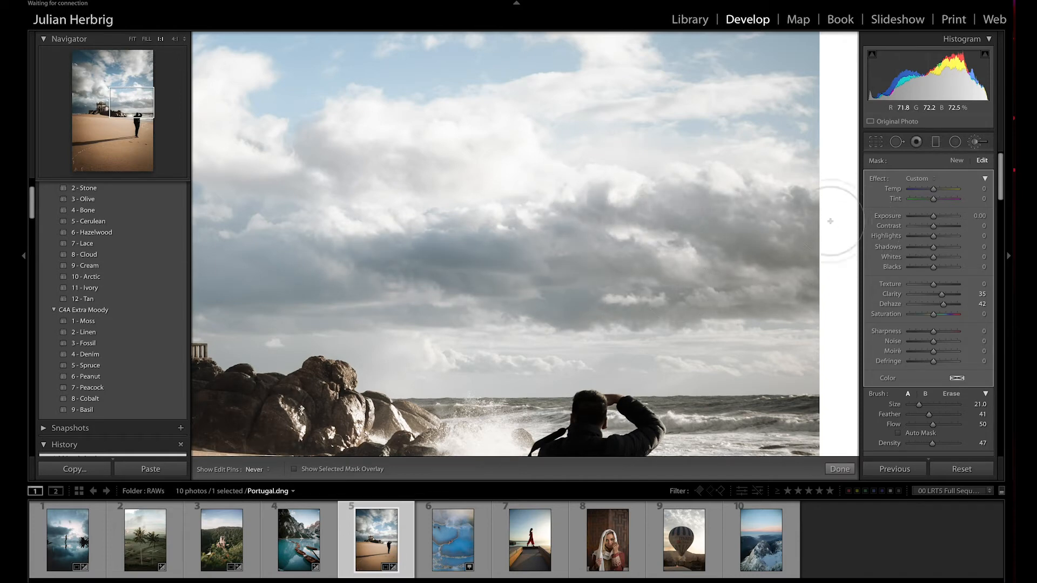
{"action": "left_click_drag", "start_coordinate": [426, 253], "coordinate": [673, 256]}
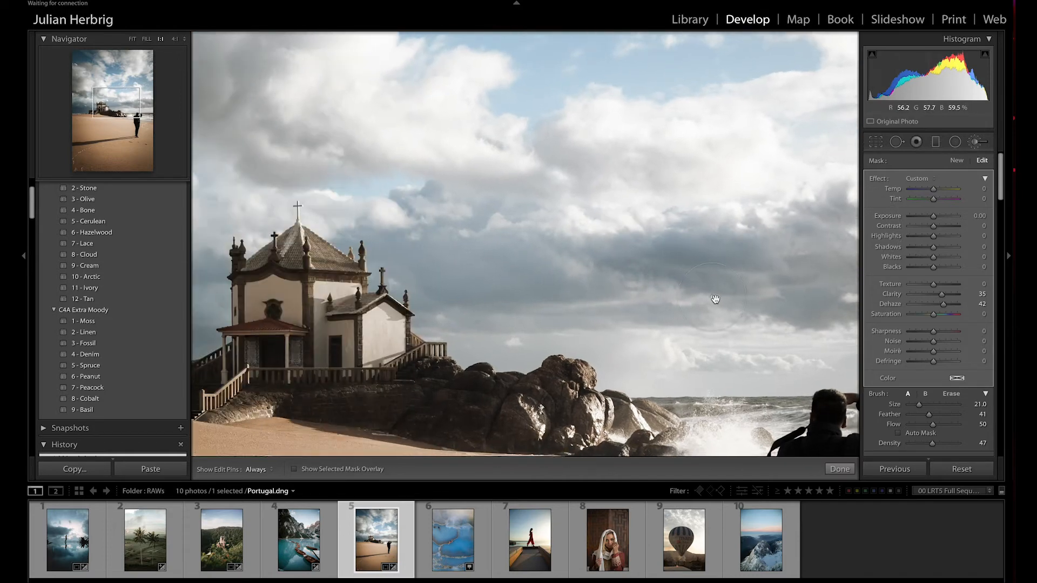
{"action": "left_click_drag", "start_coordinate": [725, 306], "coordinate": [673, 282]}
{"action": "key", "text": "h"}
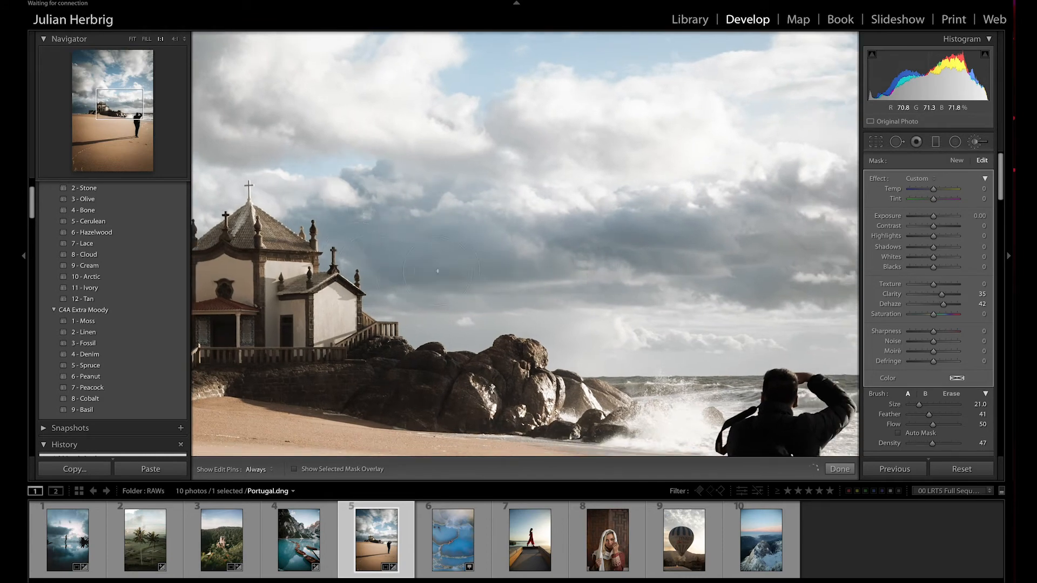
{"action": "key", "text": "k"}
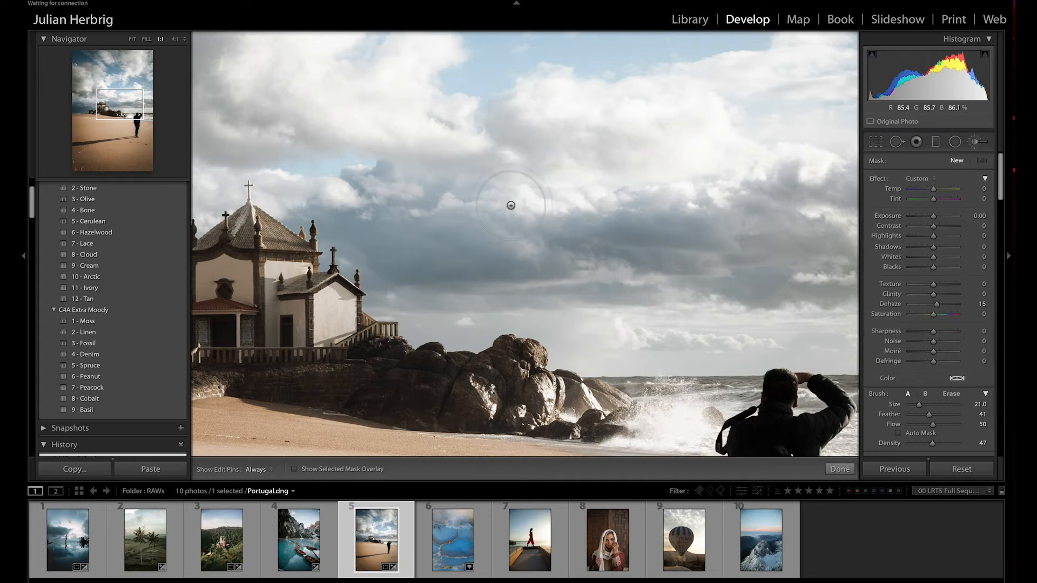
{"action": "left_click", "coordinate": [518, 206]}
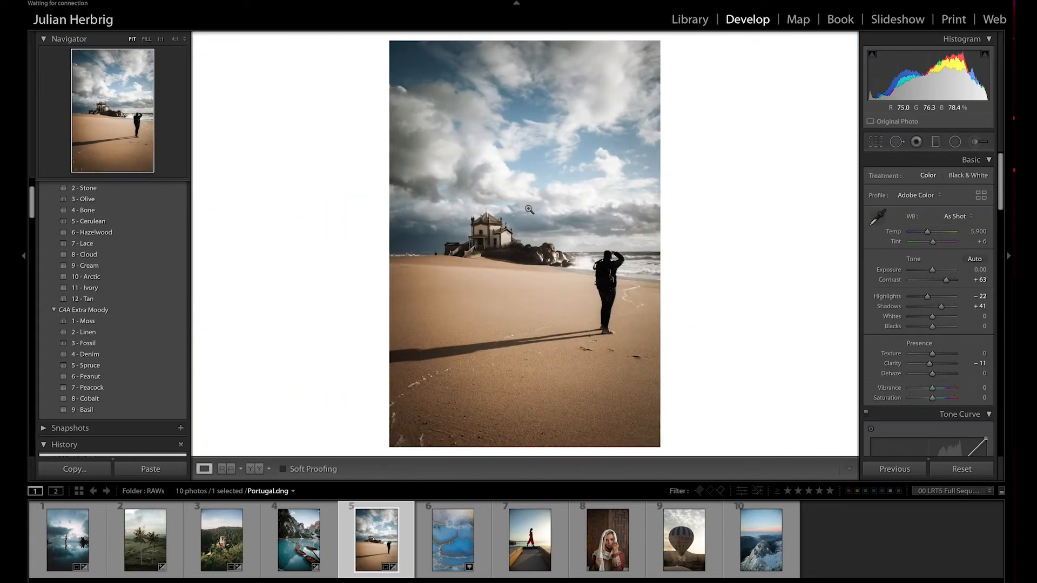
Step: Compare the beach photo with the brush adjustments switched off and on, and close the brush
{"action": "left_click", "coordinate": [976, 142]}
{"action": "scroll", "coordinate": [885, 393], "scroll_direction": "down", "scroll_amount": 3}
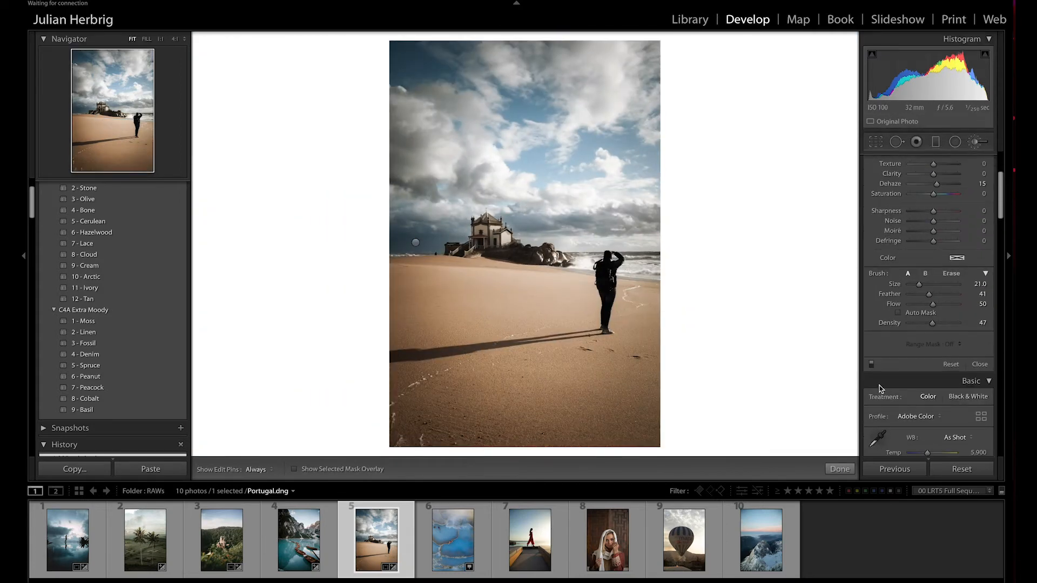
{"action": "left_click", "coordinate": [871, 365]}
{"action": "left_click", "coordinate": [871, 365]}
{"action": "left_click", "coordinate": [872, 365]}
{"action": "left_click", "coordinate": [872, 365]}
{"action": "left_click", "coordinate": [871, 365]}
{"action": "left_click", "coordinate": [871, 365]}
{"action": "left_click", "coordinate": [872, 365]}
{"action": "left_click", "coordinate": [871, 365]}
{"action": "left_click", "coordinate": [871, 365]}
{"action": "left_click", "coordinate": [872, 365]}
{"action": "left_click", "coordinate": [872, 365]}
{"action": "left_click", "coordinate": [872, 365]}
{"action": "key", "text": "k"}
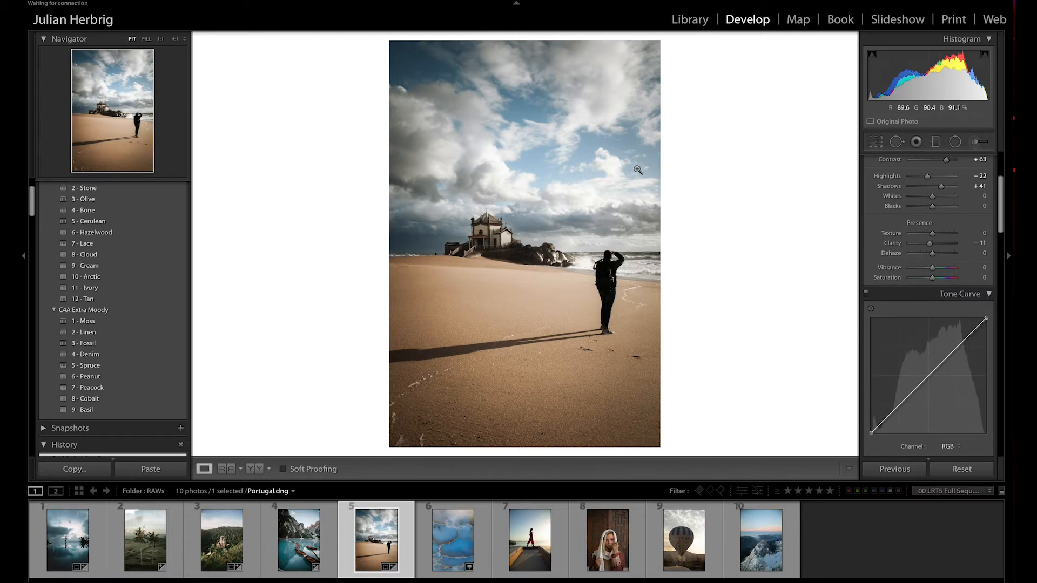
Step: Darken the blues of the beach photo by setting the Blue Luminance to -66
{"action": "scroll", "coordinate": [918, 297], "scroll_direction": "down", "scroll_amount": 6}
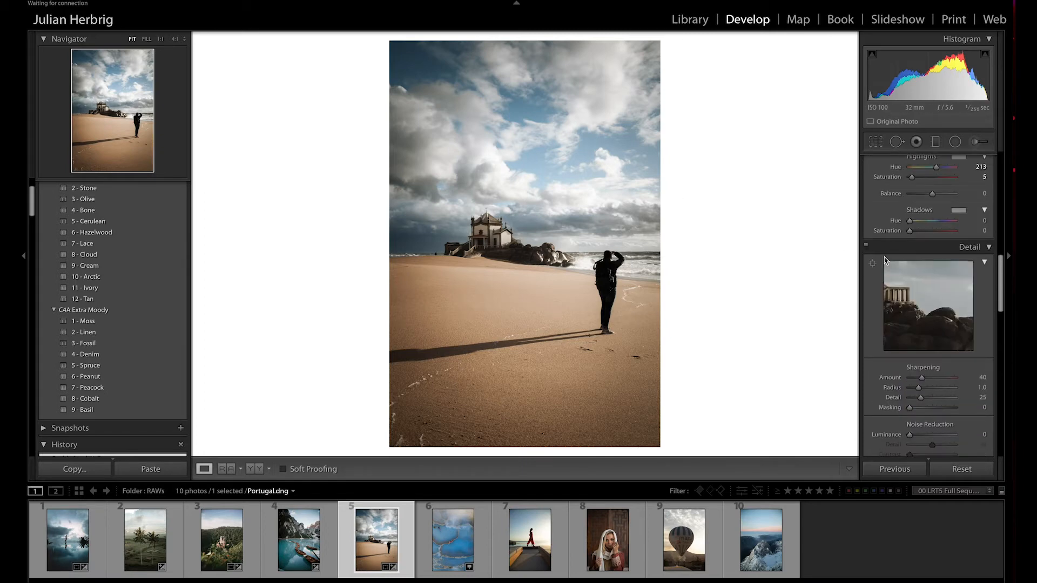
{"action": "scroll", "coordinate": [891, 260], "scroll_direction": "up", "scroll_amount": 1}
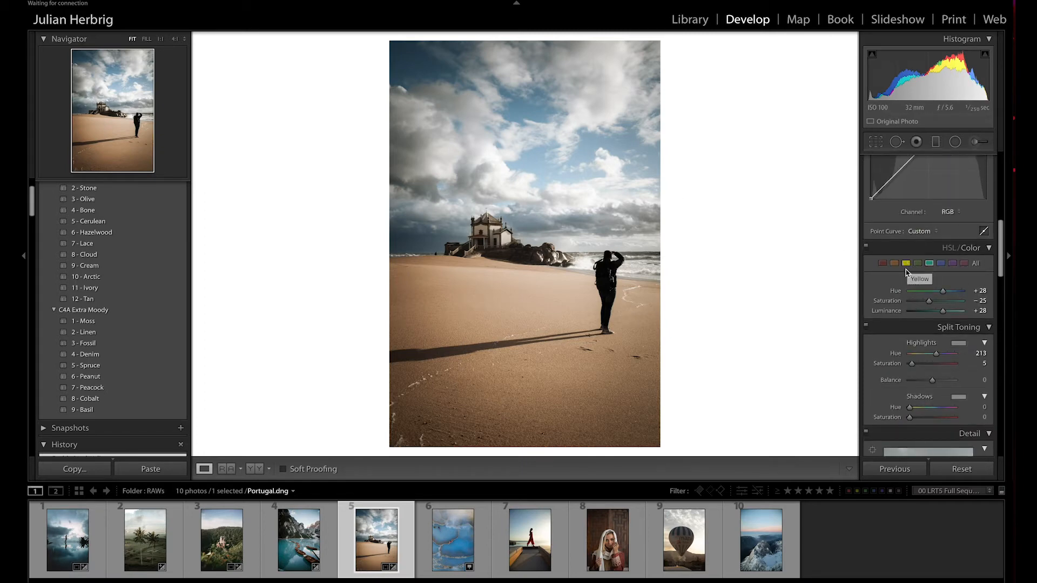
{"action": "left_click", "coordinate": [941, 264]}
{"action": "left_click_drag", "start_coordinate": [931, 311], "coordinate": [920, 316]}
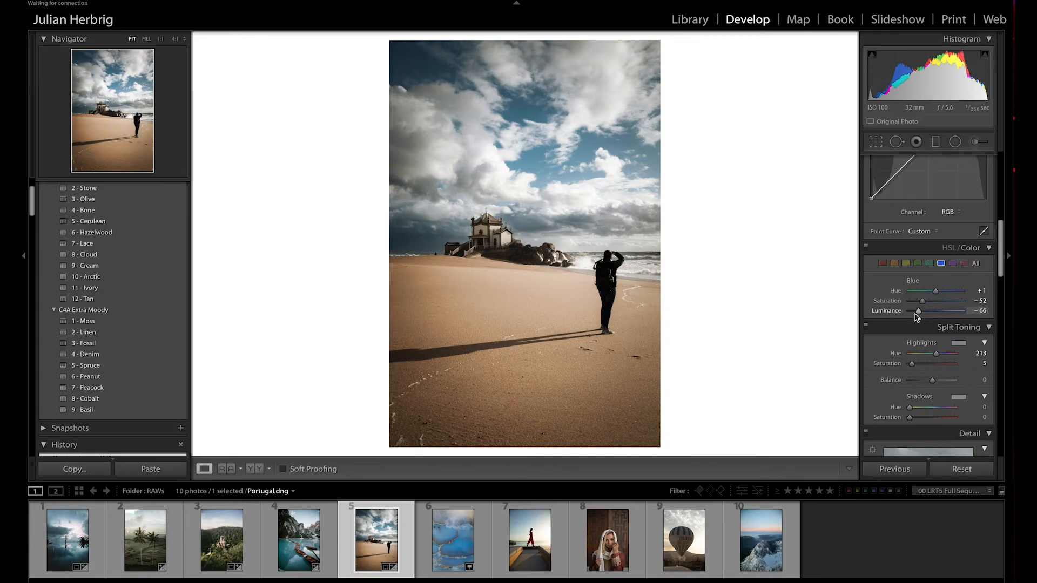
Step: Clone out the small dark figure on the sand left of the chapel with spot removal at Size 75 and Feather 39
{"action": "left_click", "coordinate": [435, 254]}
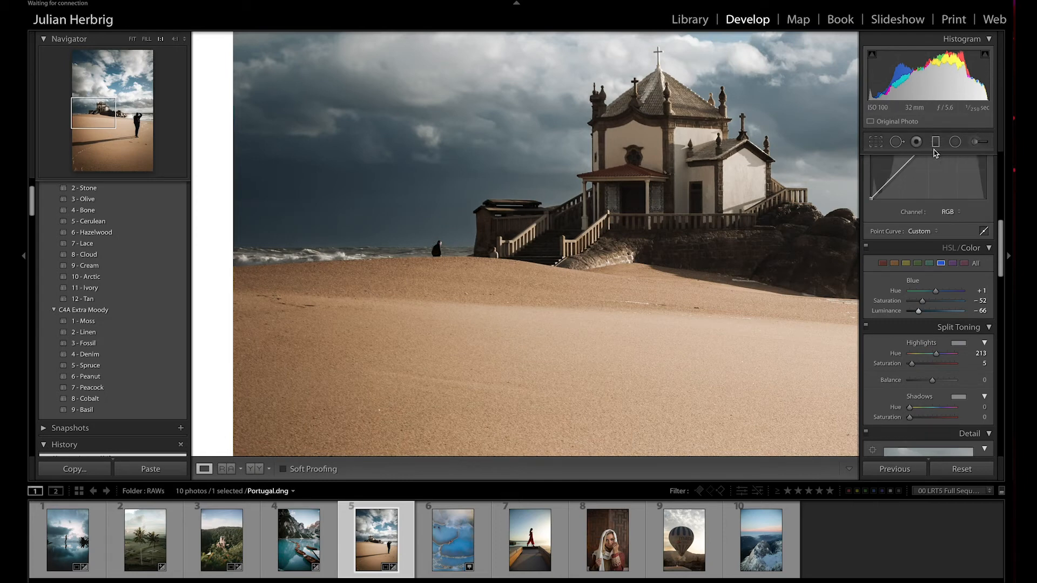
{"action": "left_click", "coordinate": [896, 142]}
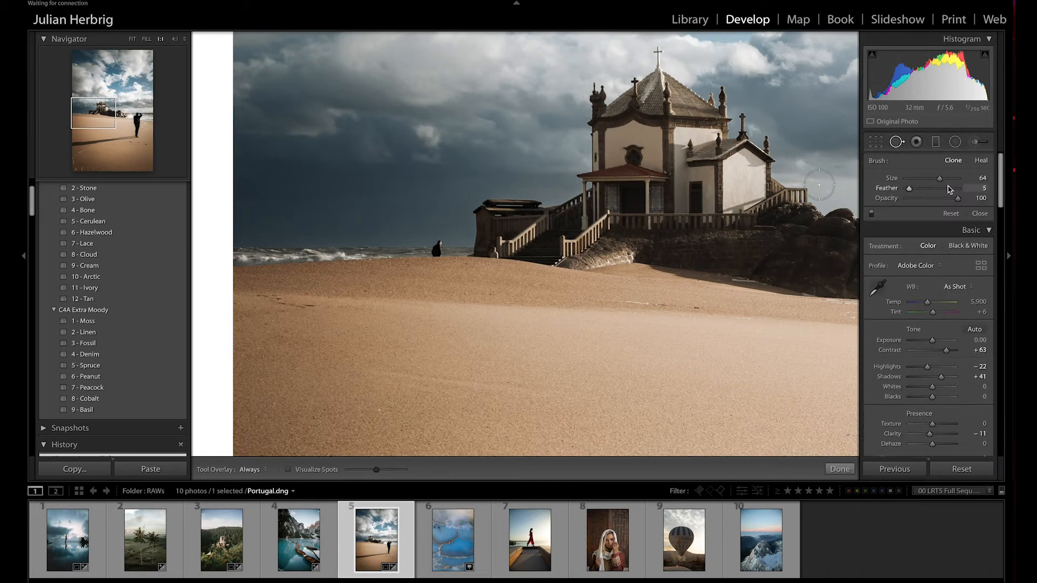
{"action": "scroll", "coordinate": [444, 246], "scroll_direction": "up", "scroll_amount": 2}
{"action": "left_click_drag", "start_coordinate": [910, 189], "coordinate": [926, 192]}
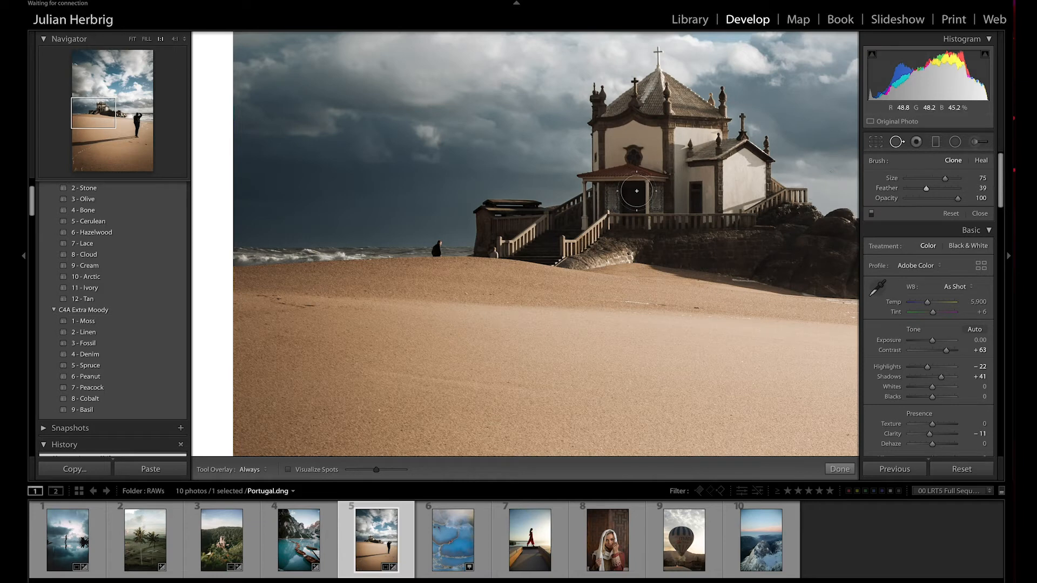
{"action": "left_click", "coordinate": [436, 249]}
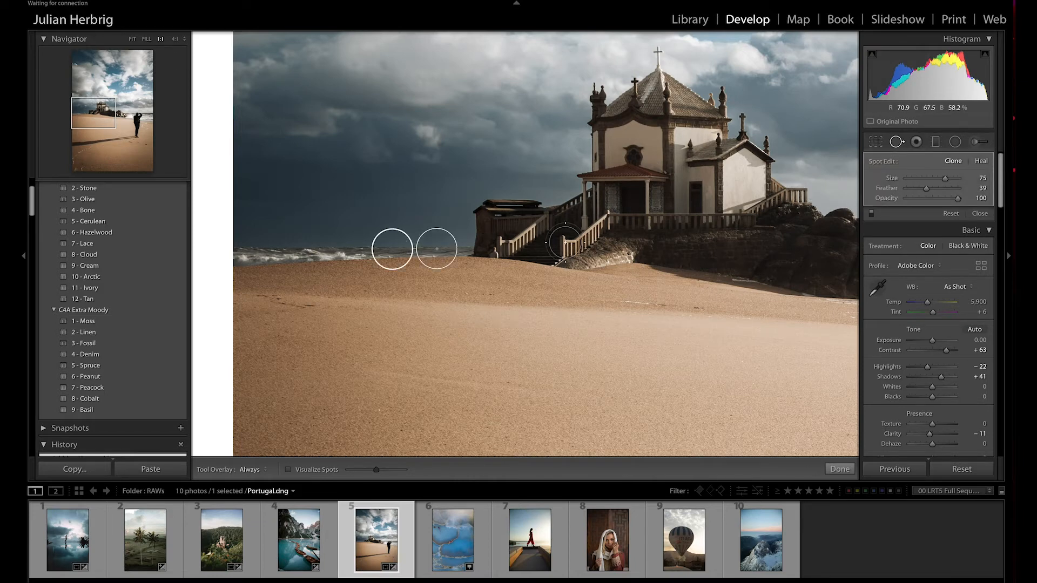
{"action": "key", "text": "q"}
{"action": "left_click", "coordinate": [516, 246]}
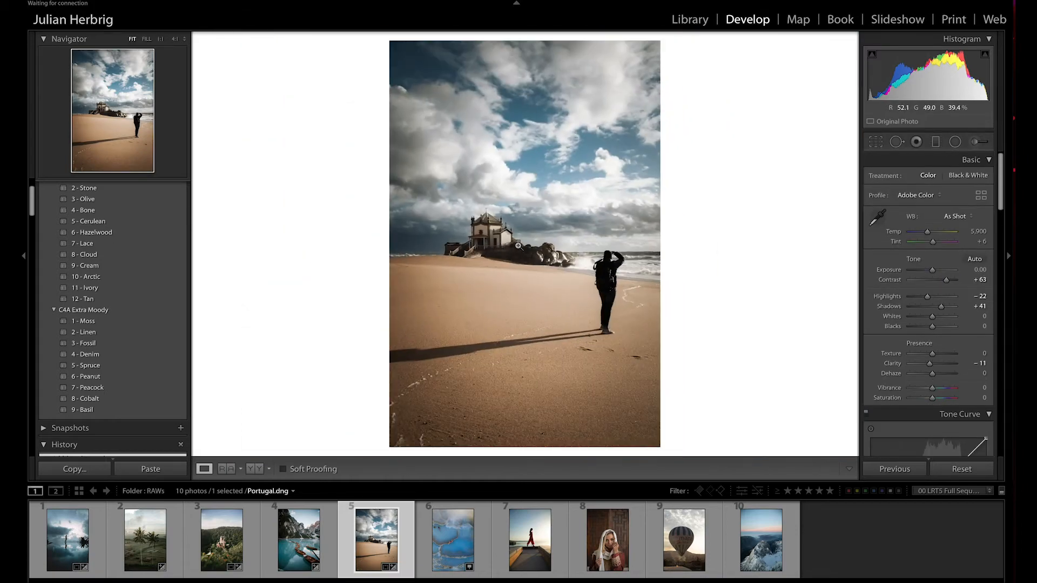
Step: Reselect the clone spot beside the chapel stairs and set its Feather to 72
{"action": "left_click", "coordinate": [431, 258]}
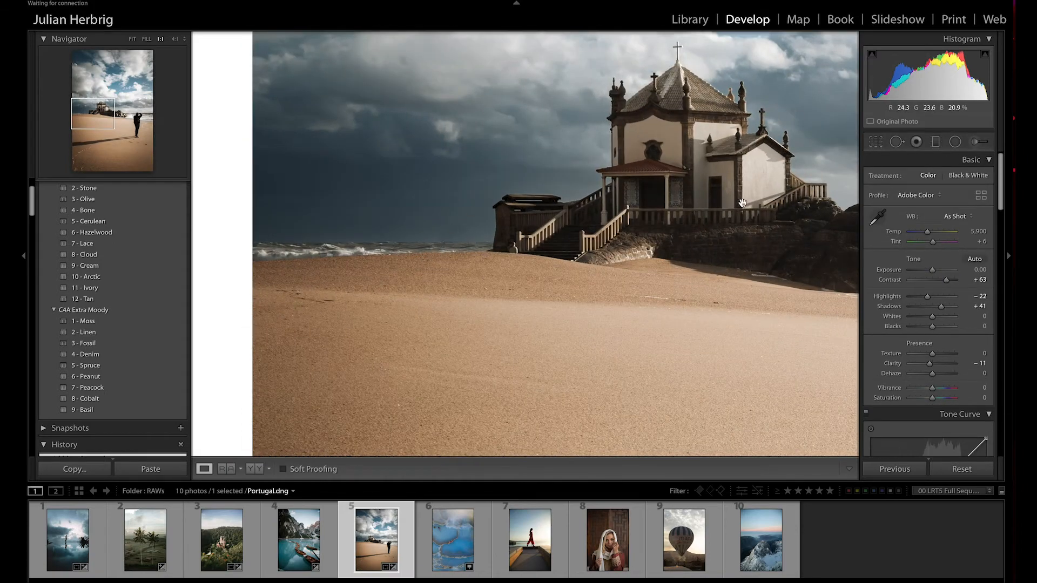
{"action": "left_click", "coordinate": [897, 141]}
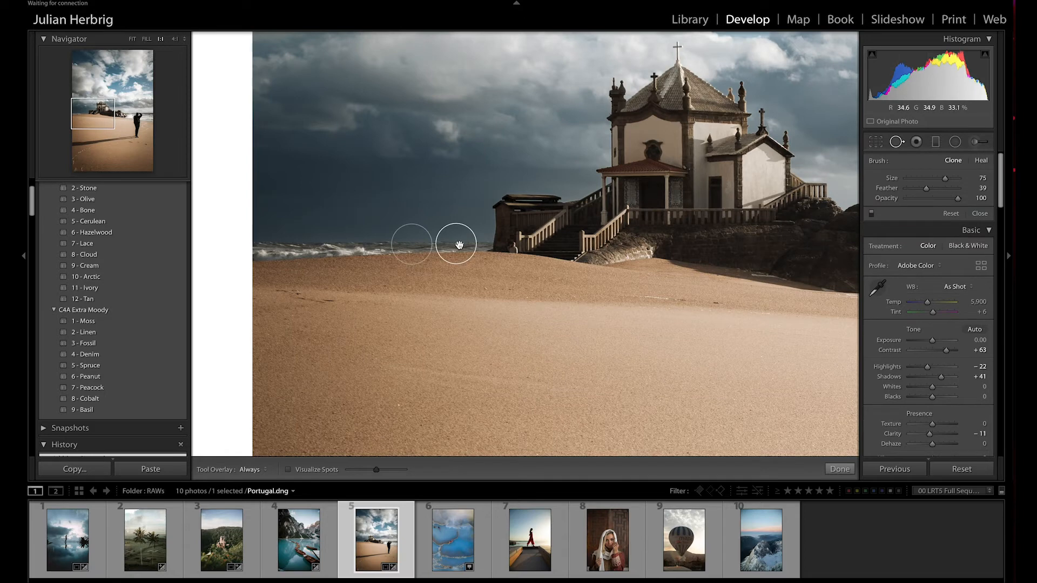
{"action": "left_click", "coordinate": [460, 244]}
{"action": "left_click_drag", "start_coordinate": [926, 187], "coordinate": [943, 189]}
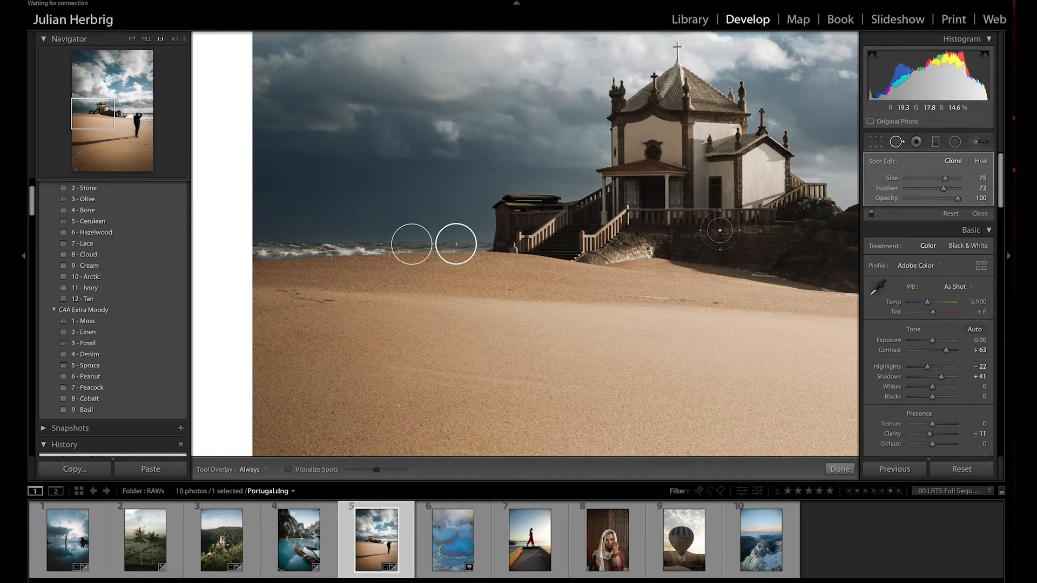
Step: Finish the spot removal on the beach photo, open Italy 2.dng and apply the C4A Essentials preset 3 - Olive
{"action": "key", "text": "q"}
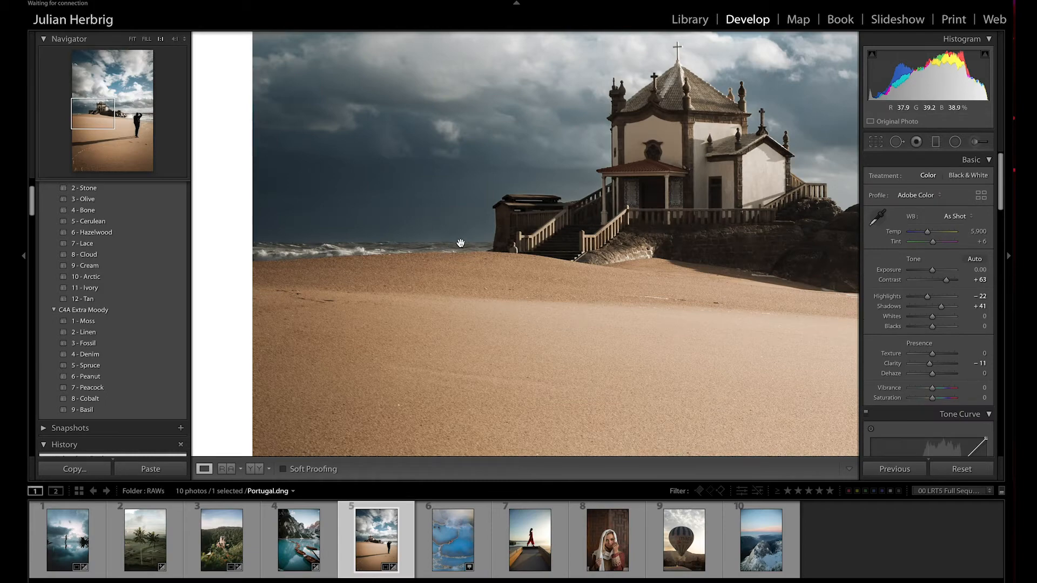
{"action": "left_click", "coordinate": [462, 243]}
{"action": "key", "text": "Right"}
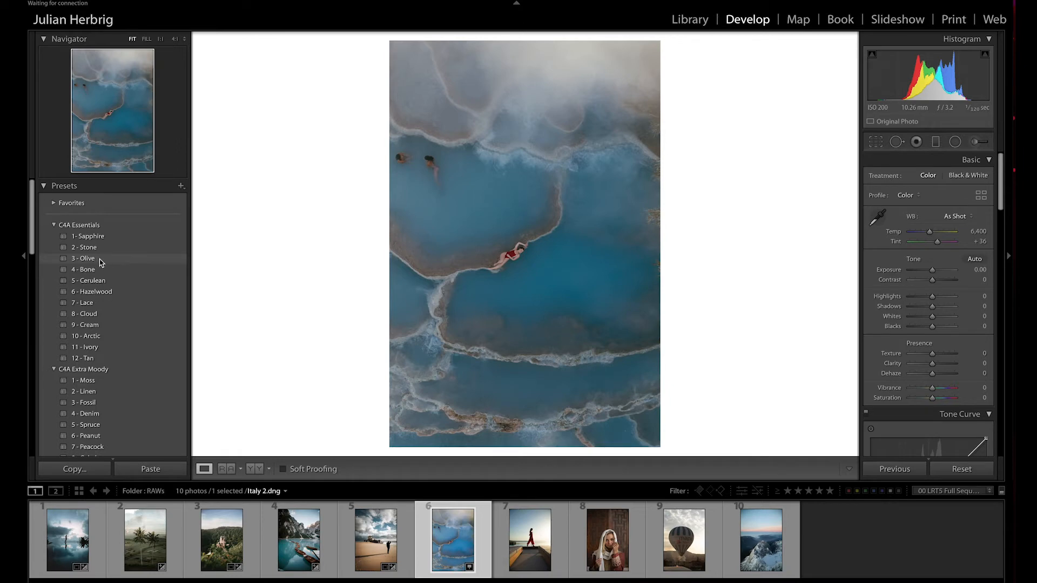
{"action": "left_click", "coordinate": [102, 262]}
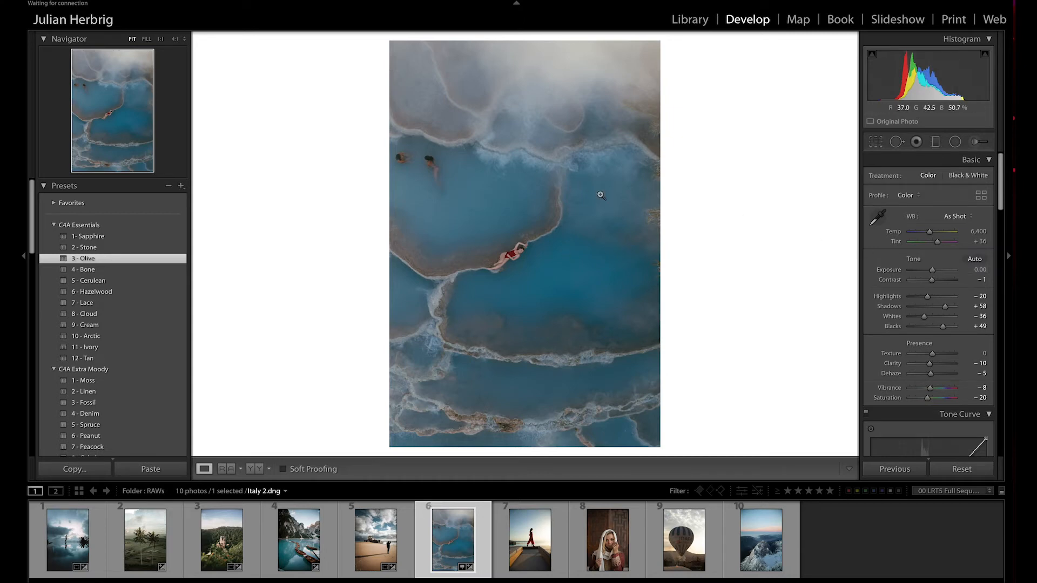
Step: Crop the pool photo slightly tighter at the original aspect ratio, trimming the upper and right edges
{"action": "left_click", "coordinate": [875, 142]}
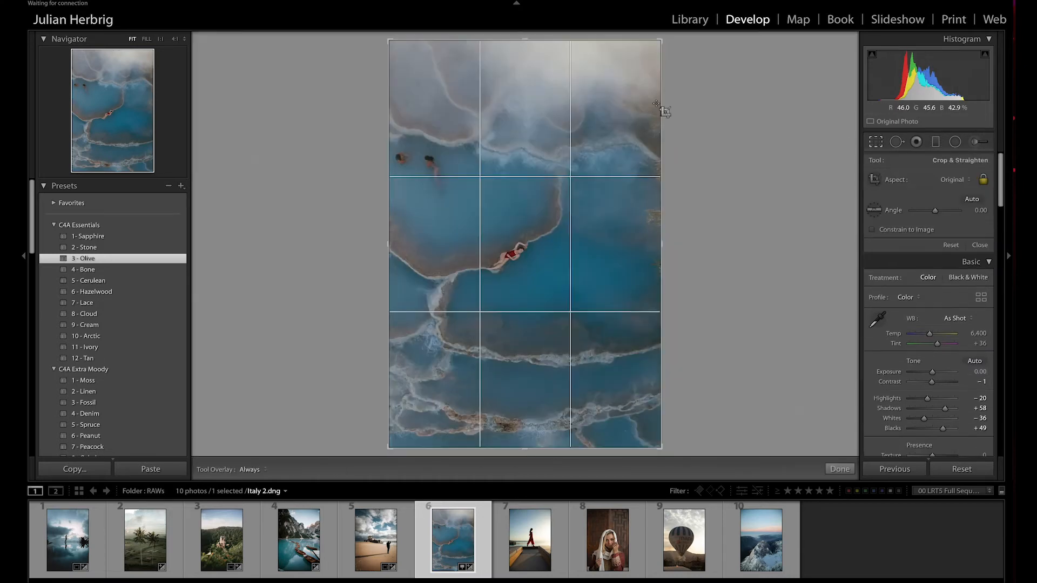
{"action": "left_click_drag", "start_coordinate": [660, 42], "coordinate": [637, 74]}
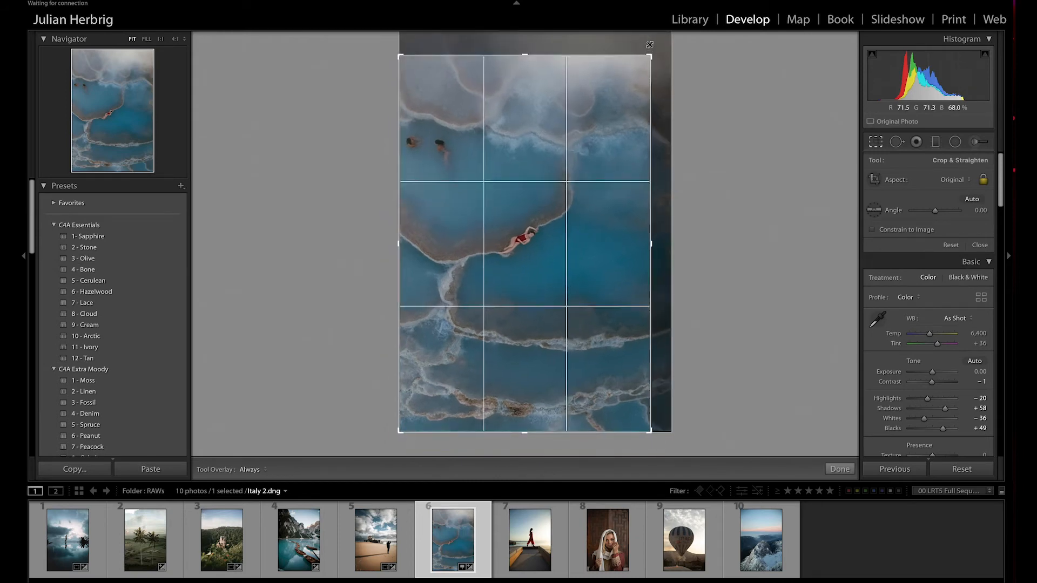
{"action": "left_click_drag", "start_coordinate": [547, 181], "coordinate": [550, 190]}
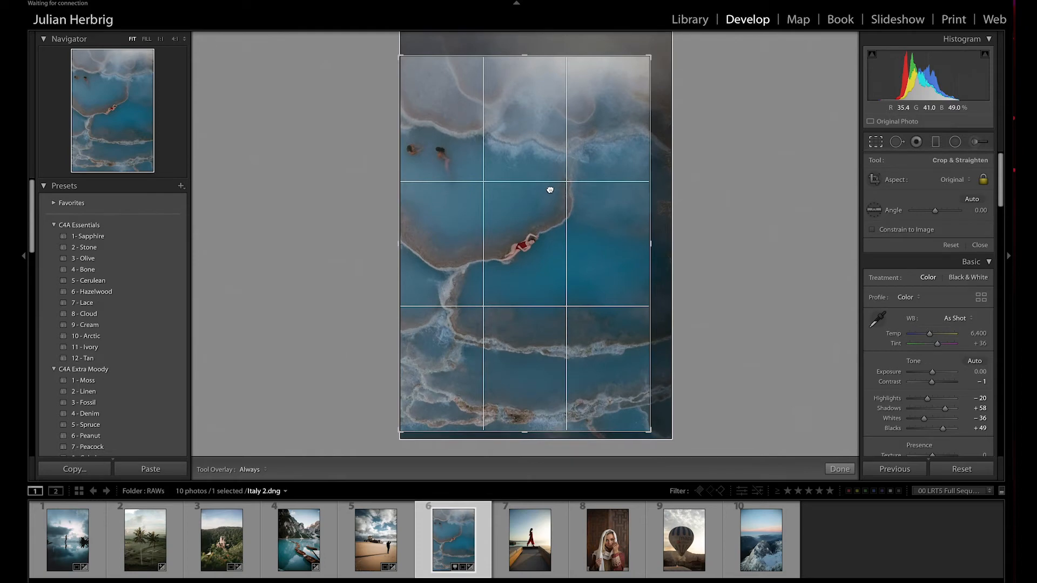
{"action": "key", "text": "Return"}
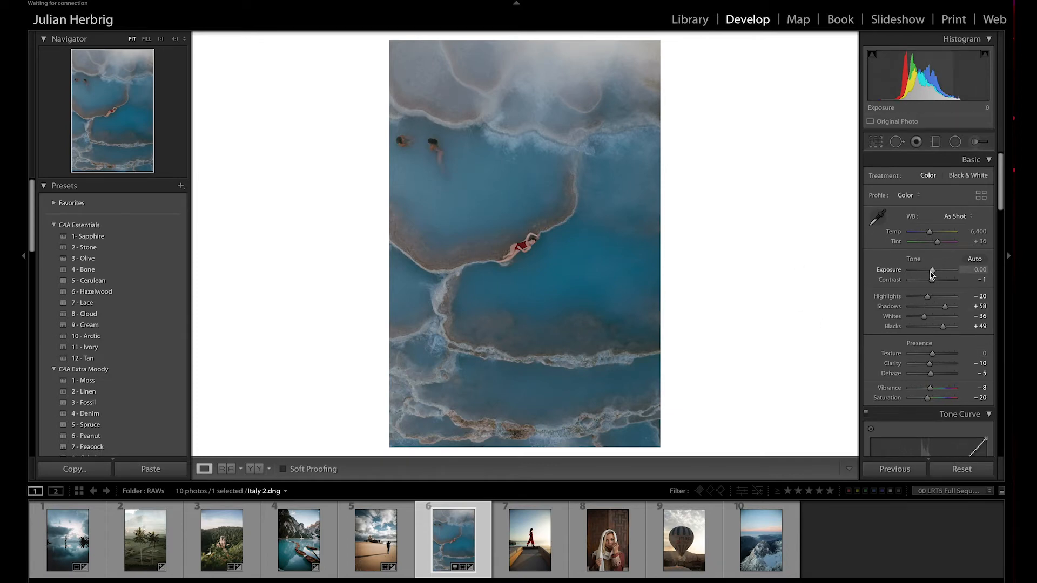
Step: Adjust the pool photo's tone to Exposure +0.45, Contrast +66 and Highlights -55, checking the woman in red up close
{"action": "left_click_drag", "start_coordinate": [933, 274], "coordinate": [949, 282]}
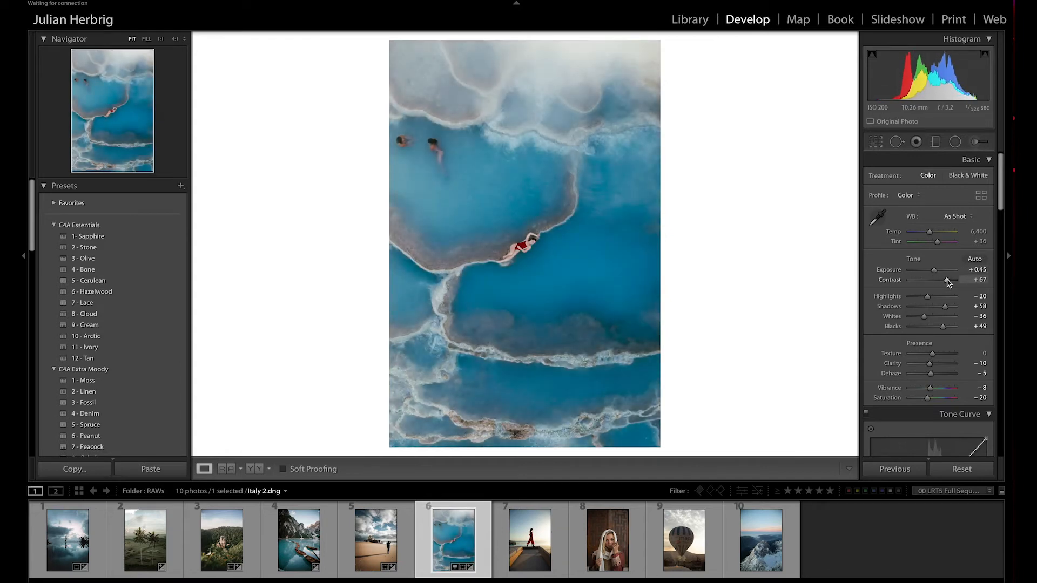
{"action": "left_click", "coordinate": [513, 253]}
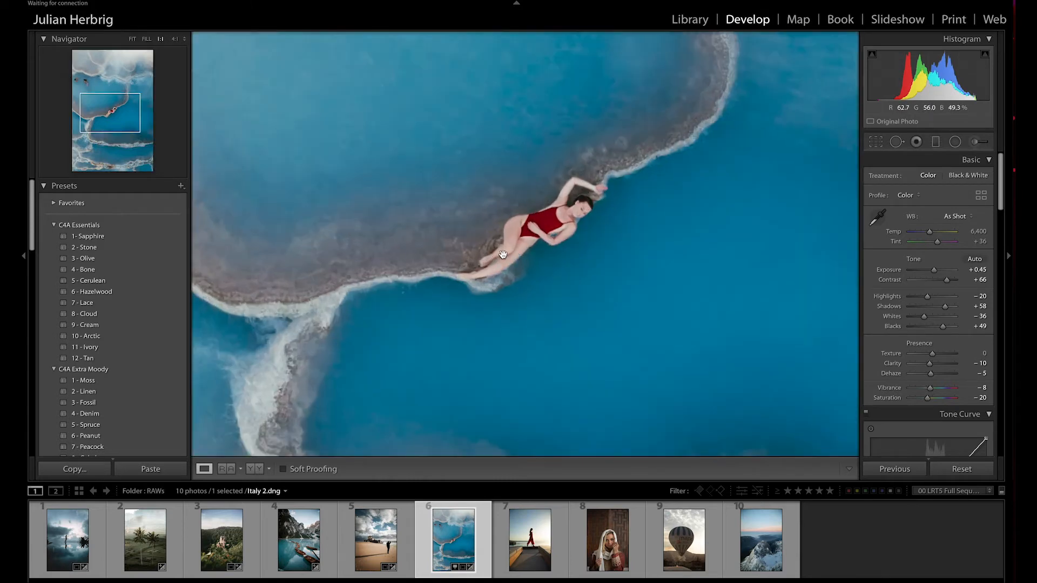
{"action": "left_click", "coordinate": [511, 246]}
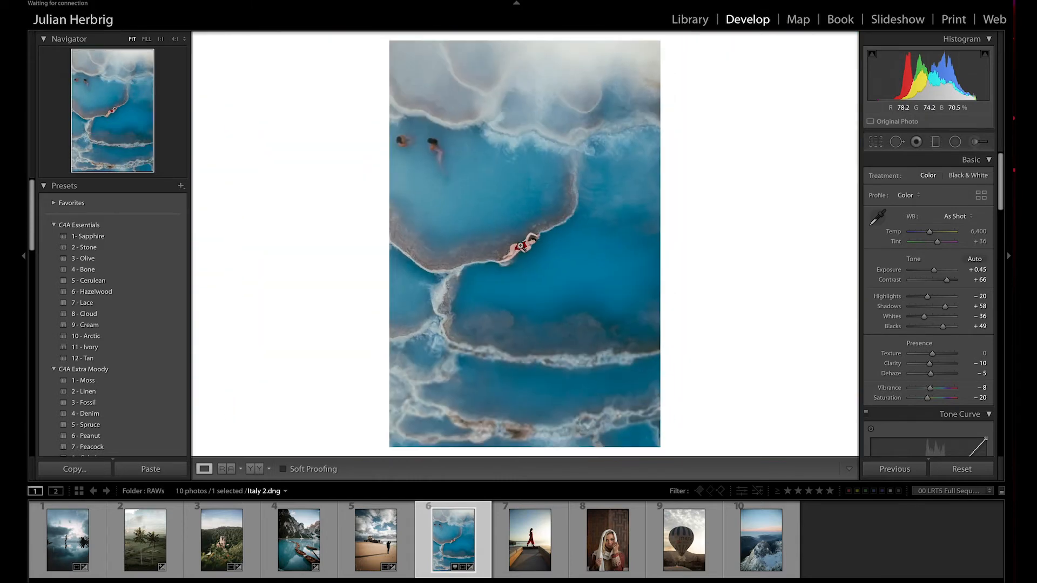
{"action": "left_click_drag", "start_coordinate": [922, 295], "coordinate": [919, 296]}
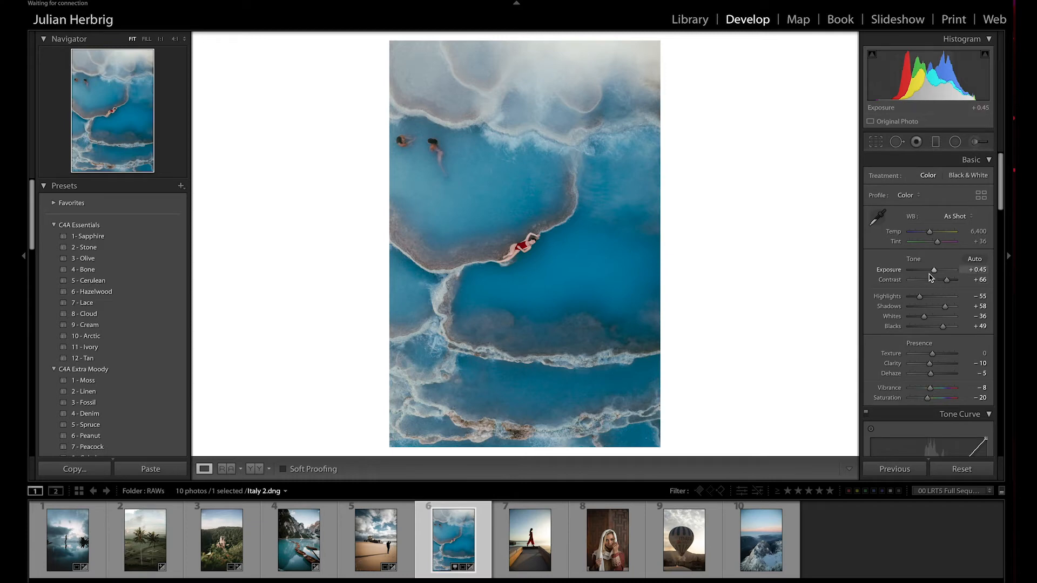
Step: Mute the blue water by setting the Blue Saturation to -52 and the Blue Luminance to -28
{"action": "scroll", "coordinate": [935, 366], "scroll_direction": "down", "scroll_amount": 4}
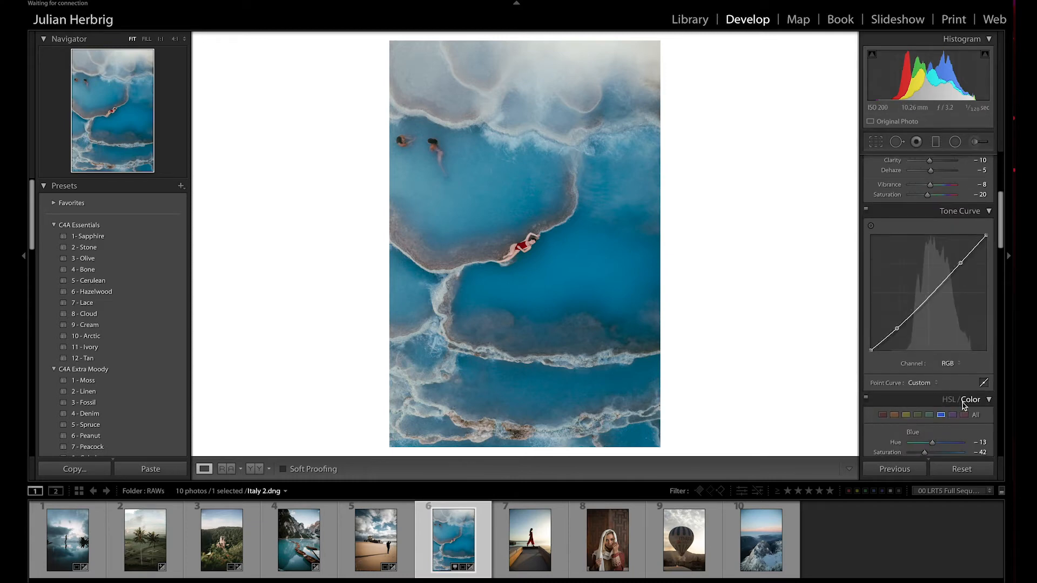
{"action": "scroll", "coordinate": [951, 378], "scroll_direction": "down", "scroll_amount": 2}
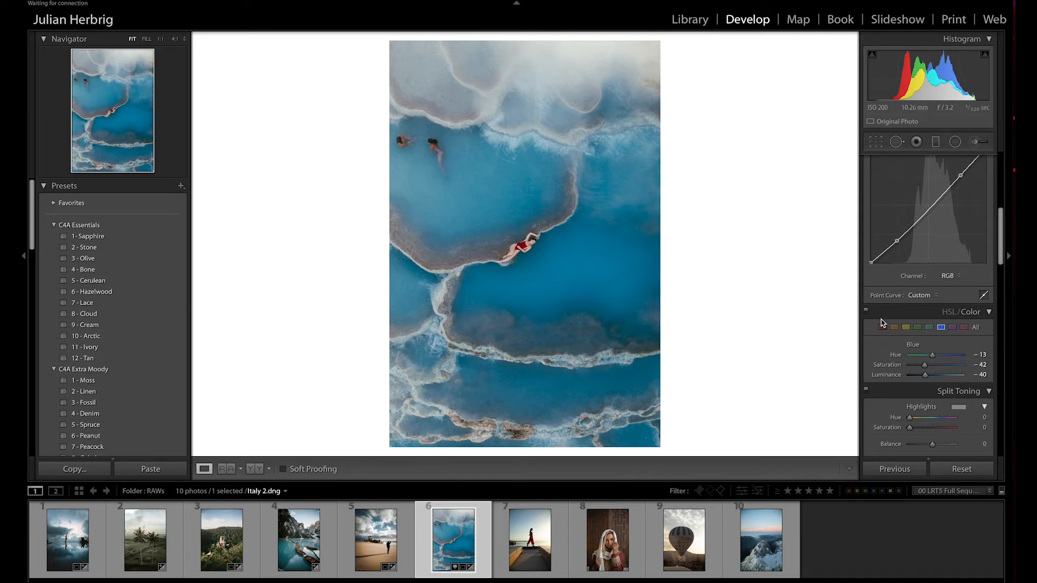
{"action": "left_click", "coordinate": [976, 327]}
{"action": "scroll", "coordinate": [961, 345], "scroll_direction": "down", "scroll_amount": 5}
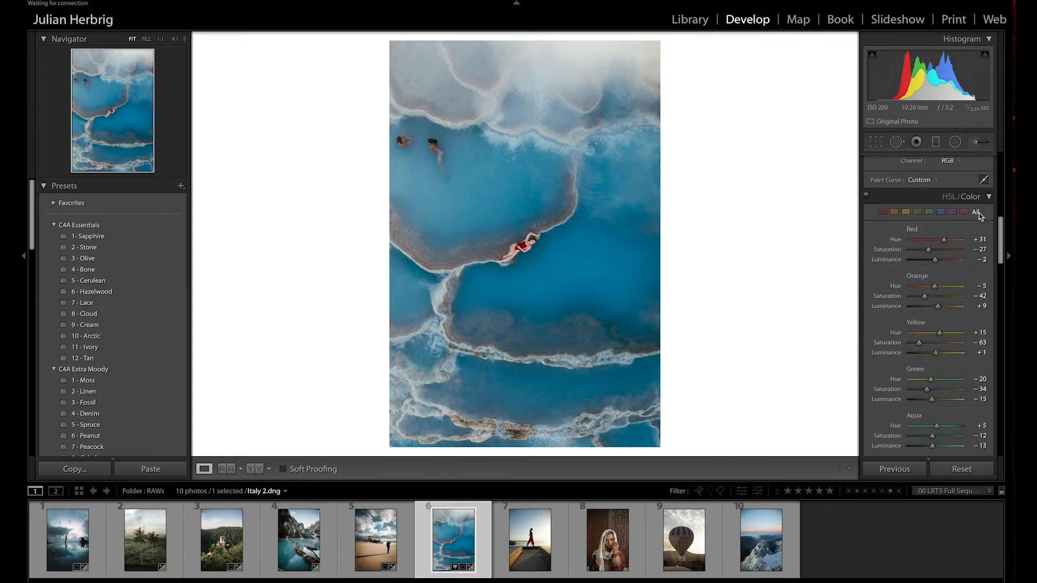
{"action": "left_click", "coordinate": [940, 213]}
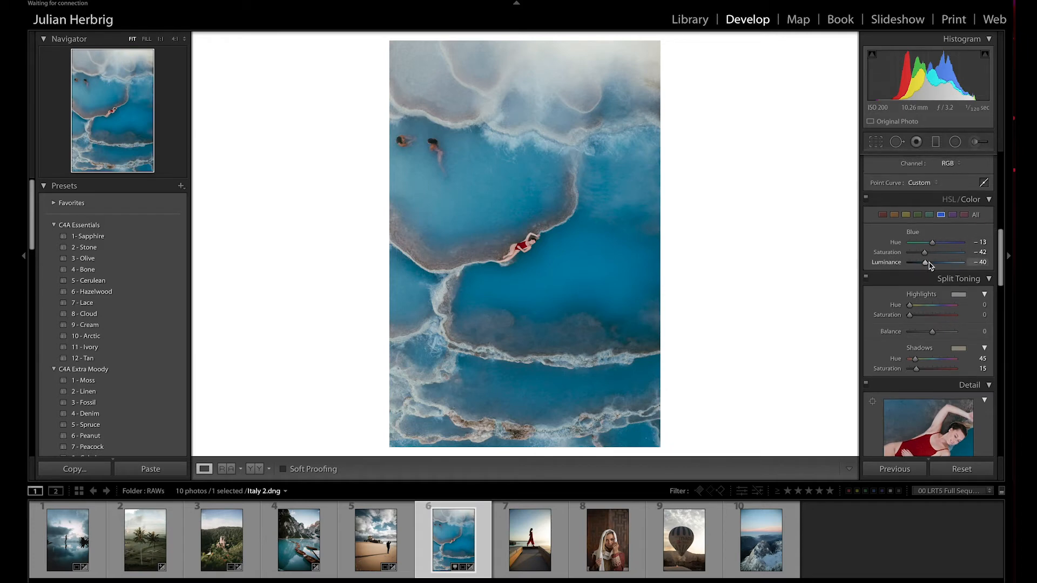
{"action": "left_click_drag", "start_coordinate": [930, 264], "coordinate": [928, 264]}
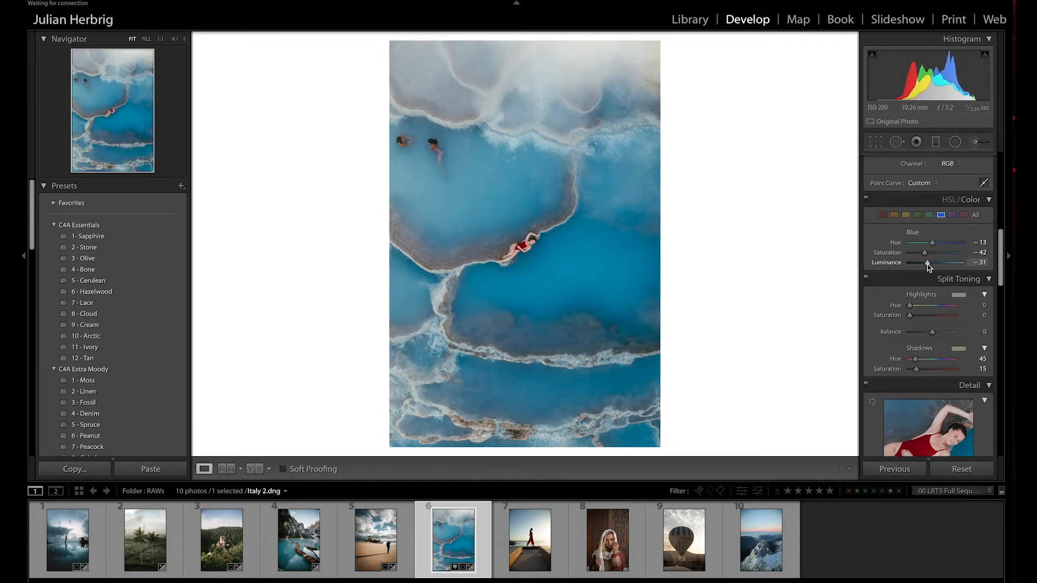
{"action": "scroll", "coordinate": [928, 264], "scroll_direction": "up", "scroll_amount": 1}
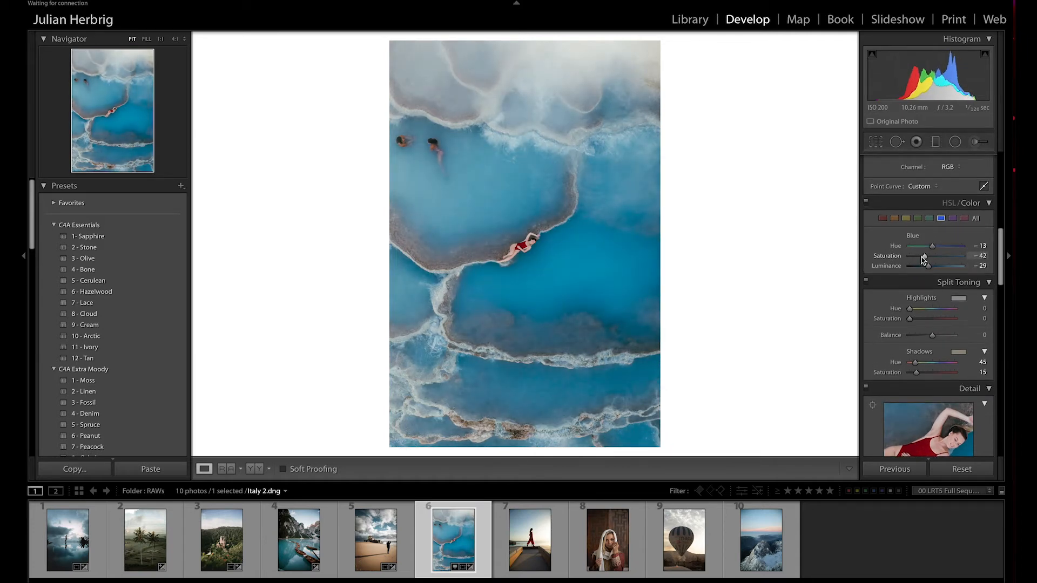
{"action": "left_click_drag", "start_coordinate": [923, 260], "coordinate": [928, 265]}
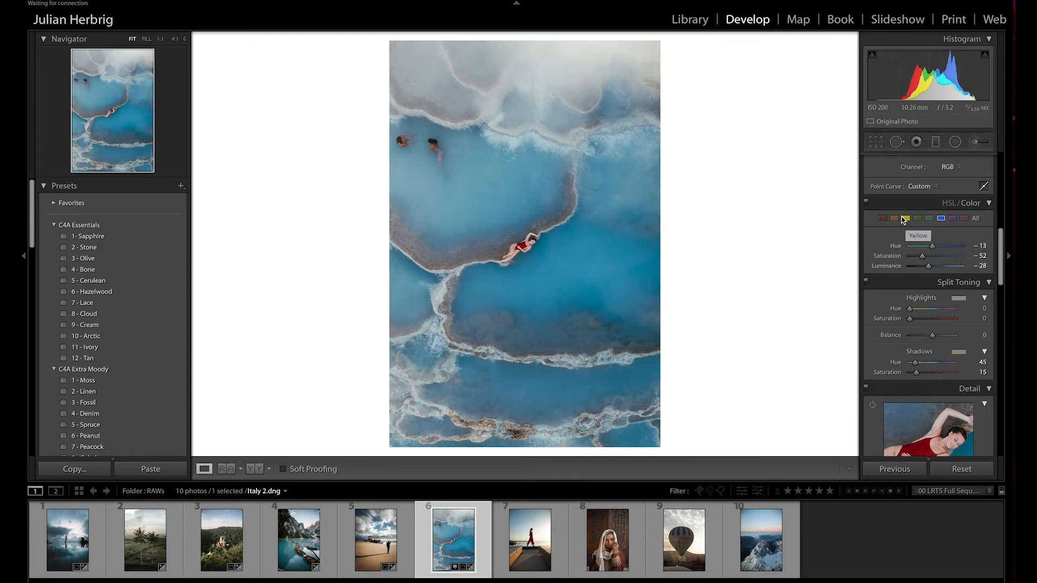
Step: Set the pool photo's Exposure to +0.35 and its Contrast to +95
{"action": "scroll", "coordinate": [918, 243], "scroll_direction": "up", "scroll_amount": 10}
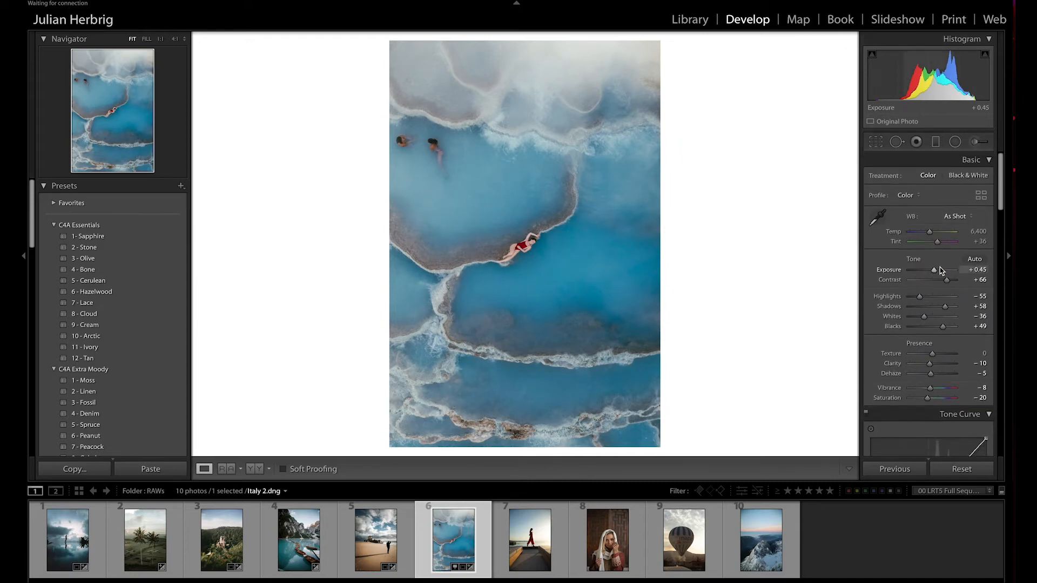
{"action": "left_click_drag", "start_coordinate": [936, 271], "coordinate": [954, 285]}
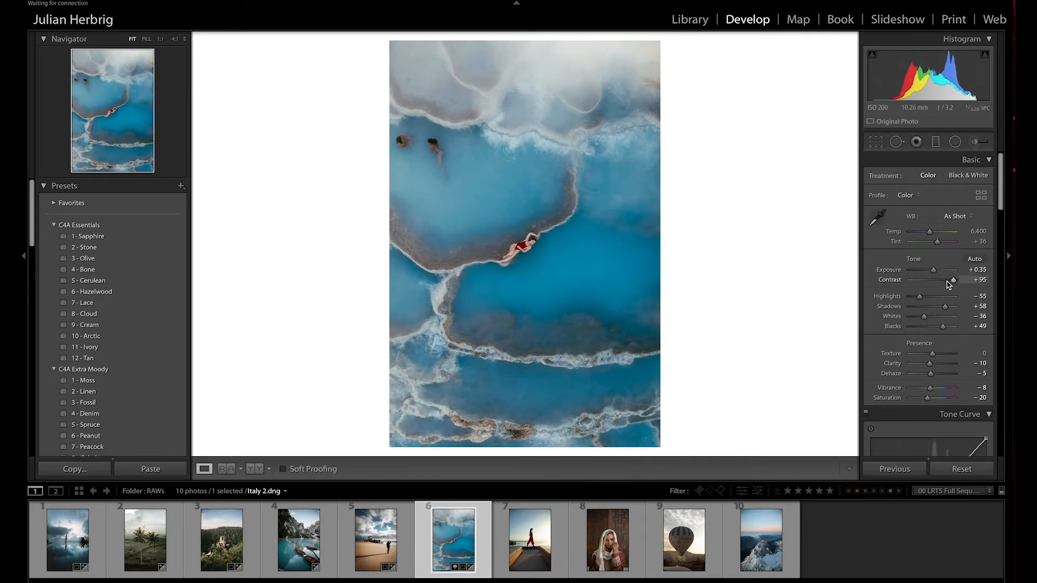
{"action": "left_click", "coordinate": [969, 470]}
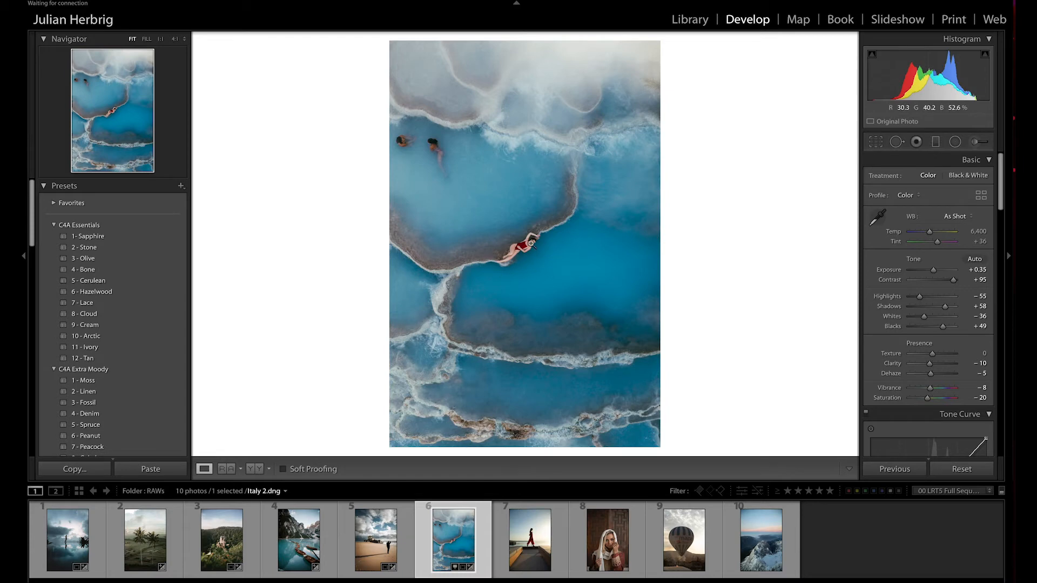
Step: Darken the oranges by setting the Orange Luminance to -9, and inspect the woman's skin up close
{"action": "scroll", "coordinate": [940, 281], "scroll_direction": "down", "scroll_amount": 4}
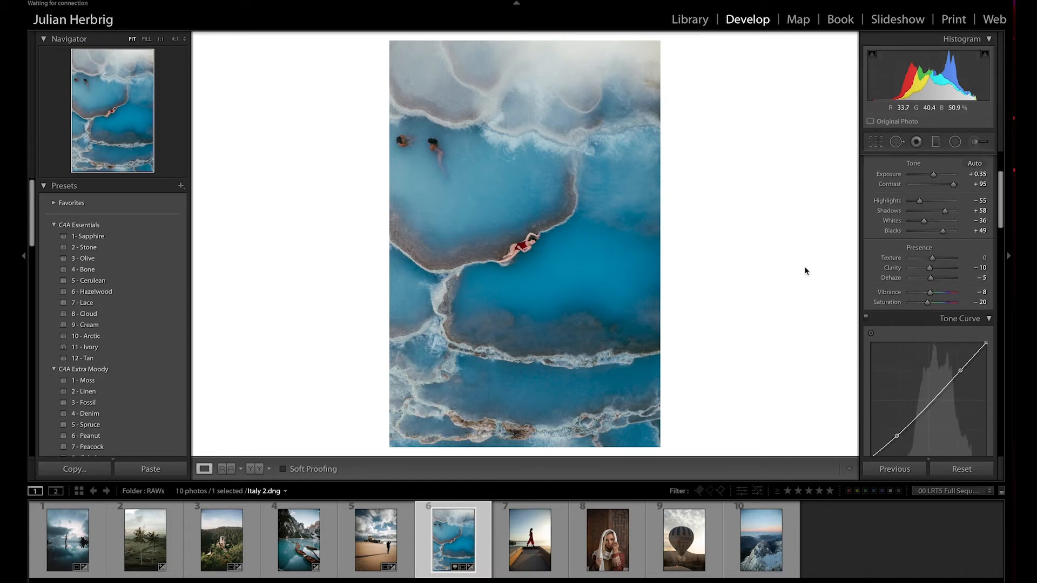
{"action": "scroll", "coordinate": [897, 323], "scroll_direction": "down", "scroll_amount": 6}
{"action": "scroll", "coordinate": [897, 322], "scroll_direction": "down", "scroll_amount": 2}
{"action": "left_click", "coordinate": [894, 311]}
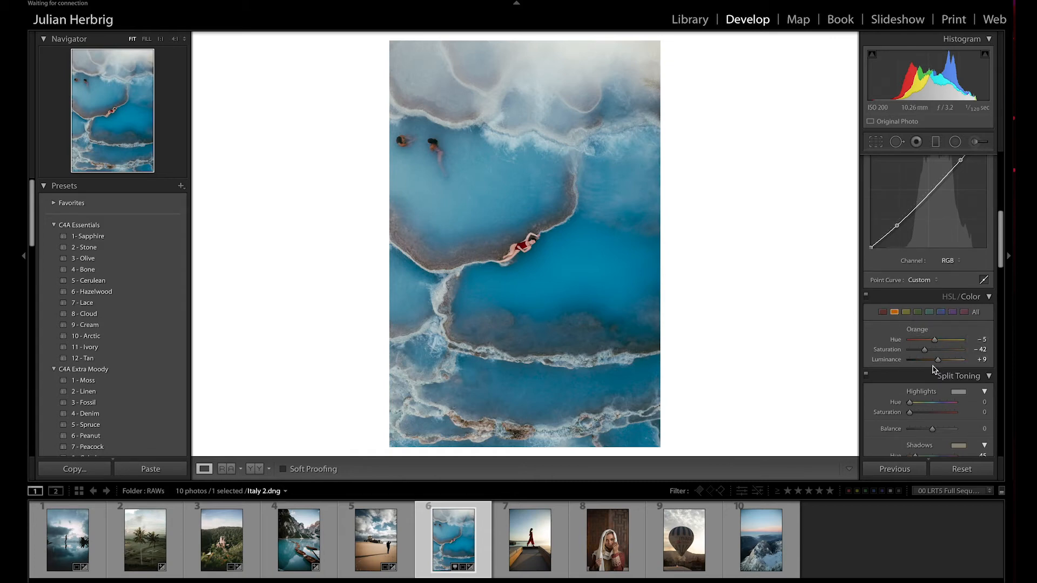
{"action": "left_click_drag", "start_coordinate": [938, 361], "coordinate": [931, 361]}
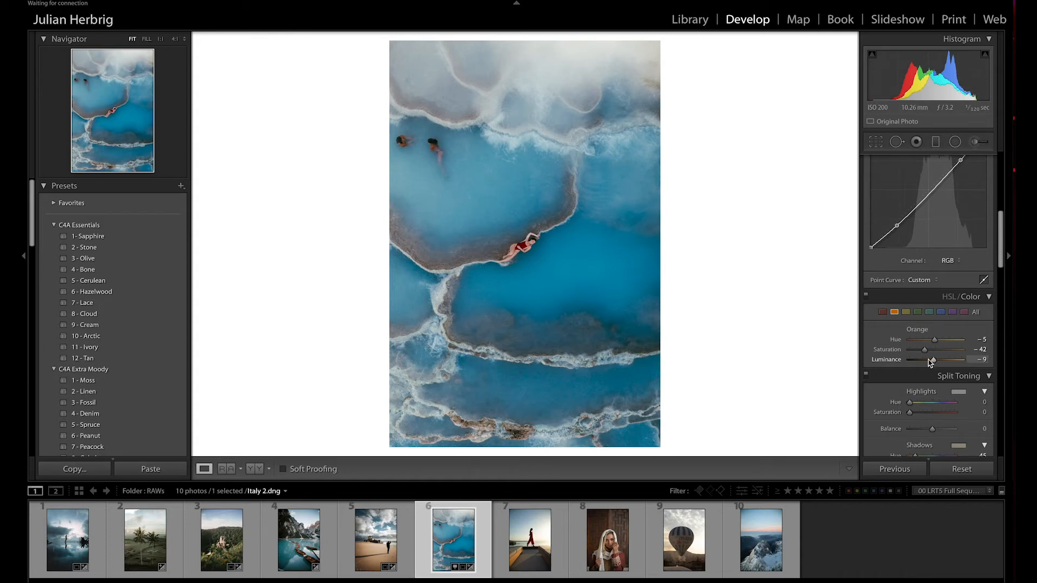
{"action": "left_click", "coordinate": [515, 254]}
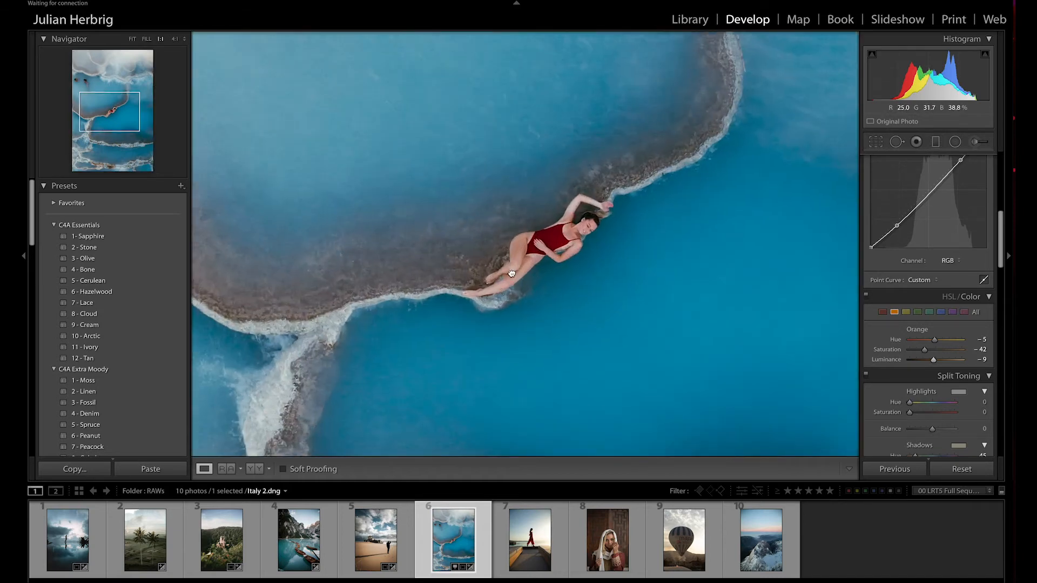
{"action": "left_click", "coordinate": [512, 273]}
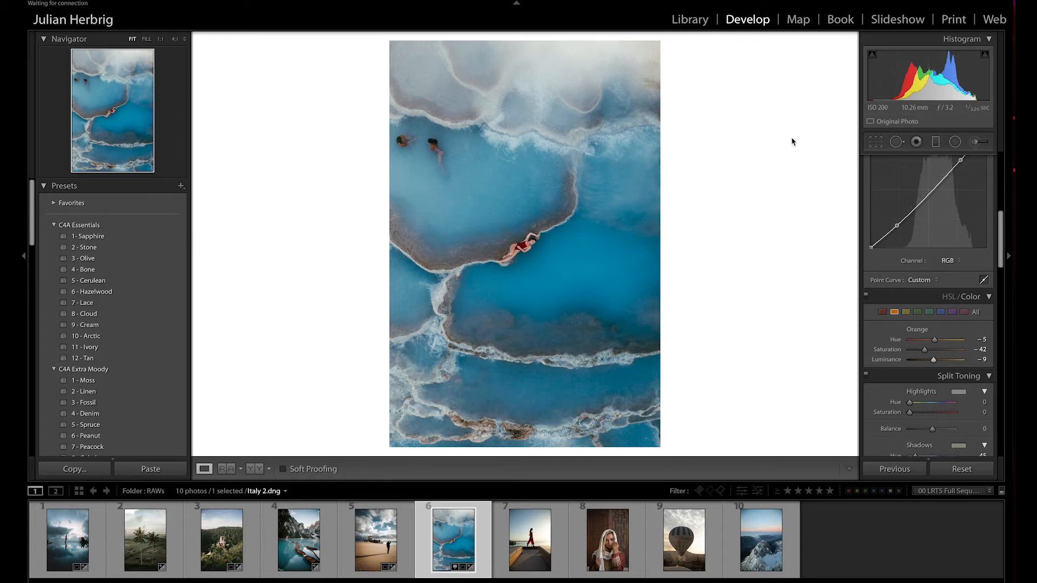
Step: Heal away the swimmer nearer the middle of the upper pool with spot removal at Size 79 and Feather 43
{"action": "left_click", "coordinate": [895, 142]}
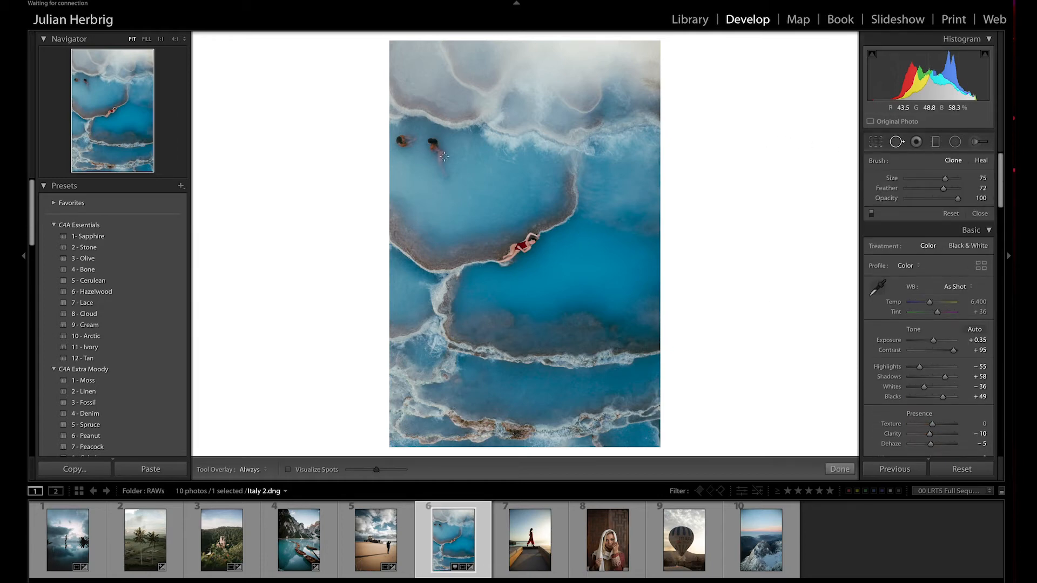
{"action": "scroll", "coordinate": [441, 155], "scroll_direction": "up", "scroll_amount": 1}
{"action": "left_click", "coordinate": [938, 189]}
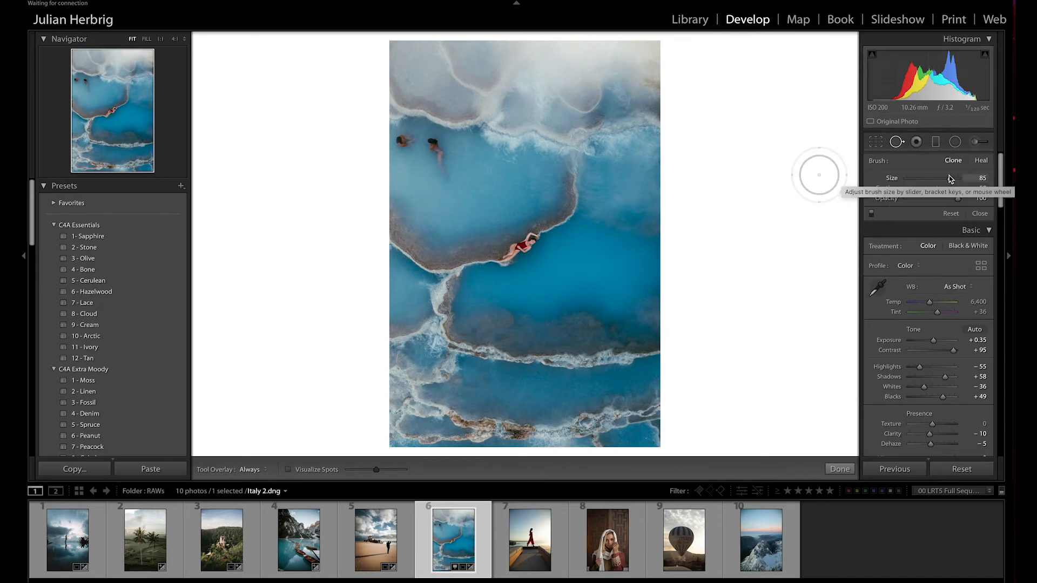
{"action": "left_click", "coordinate": [981, 162]}
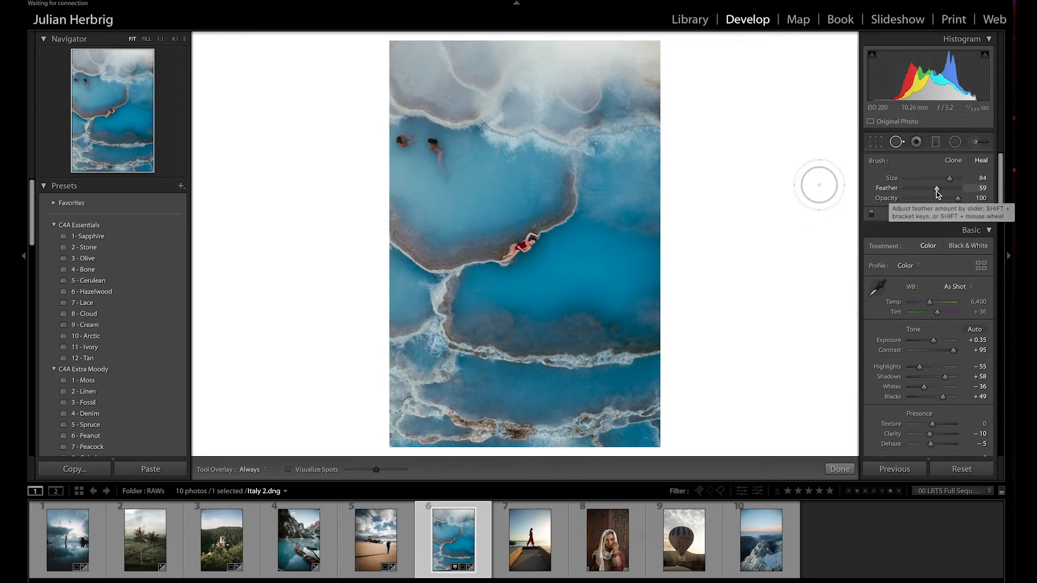
{"action": "left_click_drag", "start_coordinate": [936, 190], "coordinate": [928, 188]}
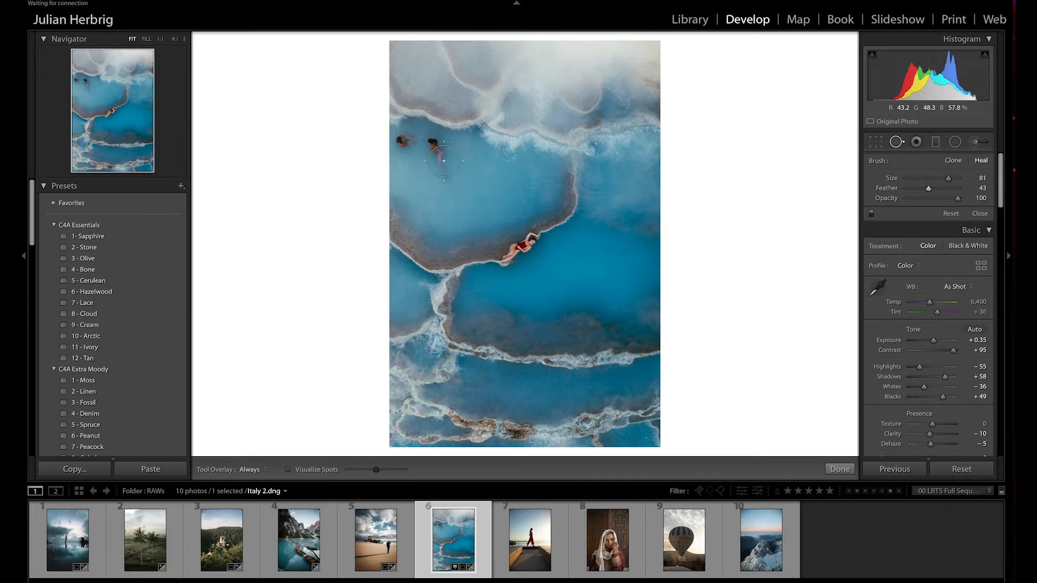
{"action": "left_click_drag", "start_coordinate": [436, 152], "coordinate": [446, 171]}
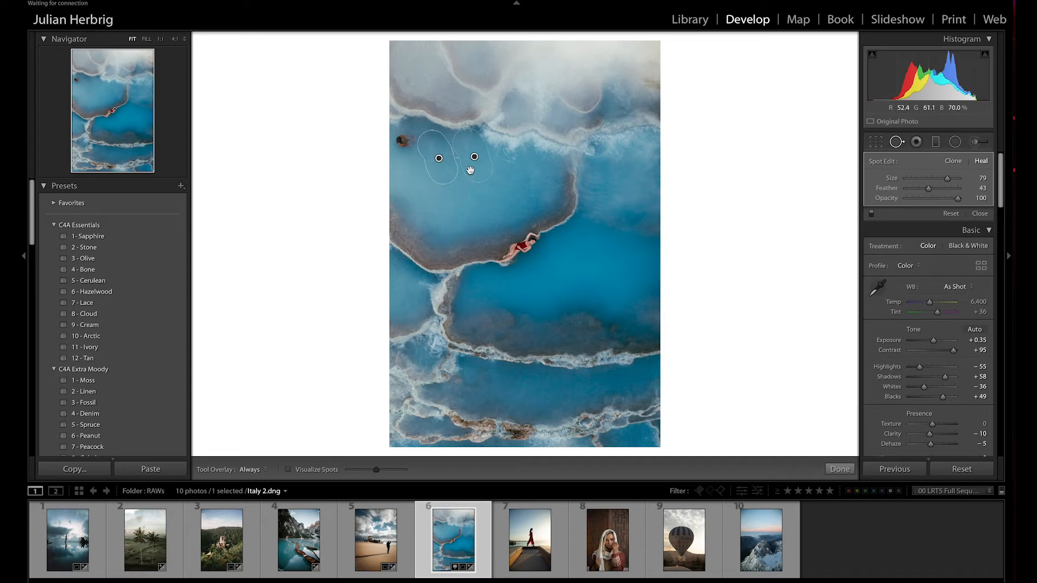
{"action": "key", "text": "q"}
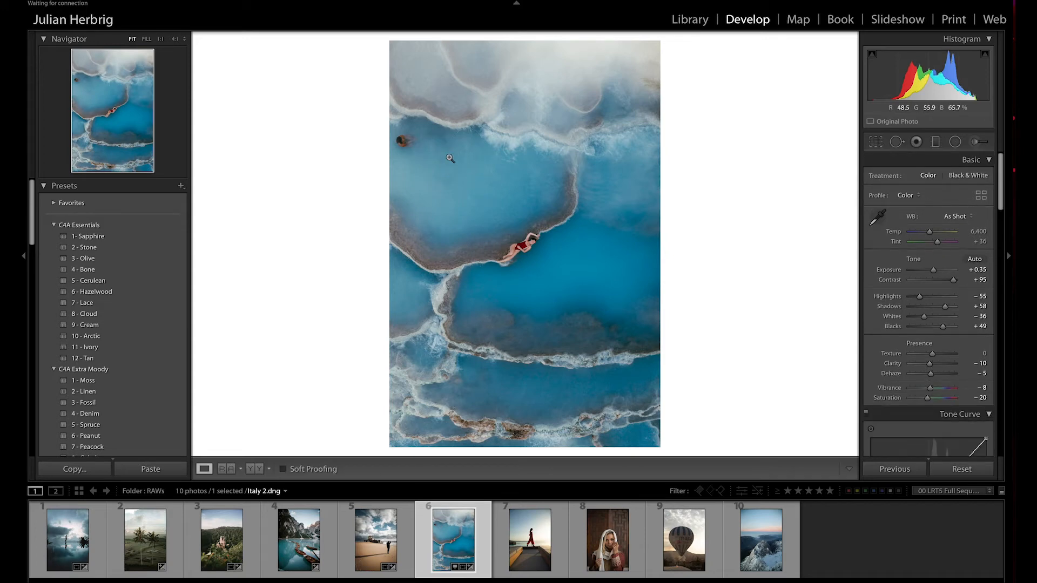
Step: Reselect the heal spot in the upper pool and set its Feather to 35
{"action": "left_click", "coordinate": [897, 142]}
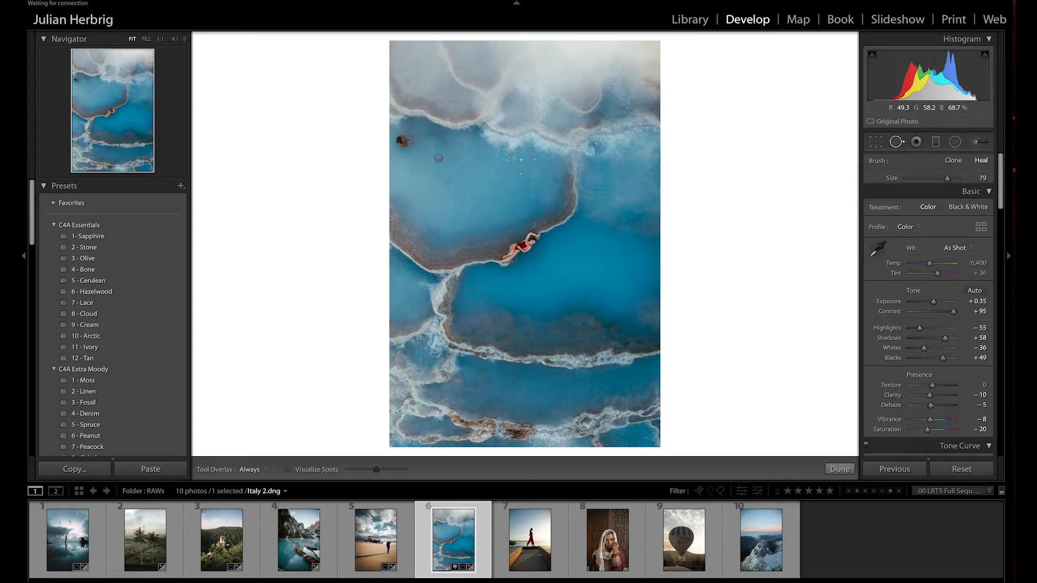
{"action": "left_click", "coordinate": [439, 158]}
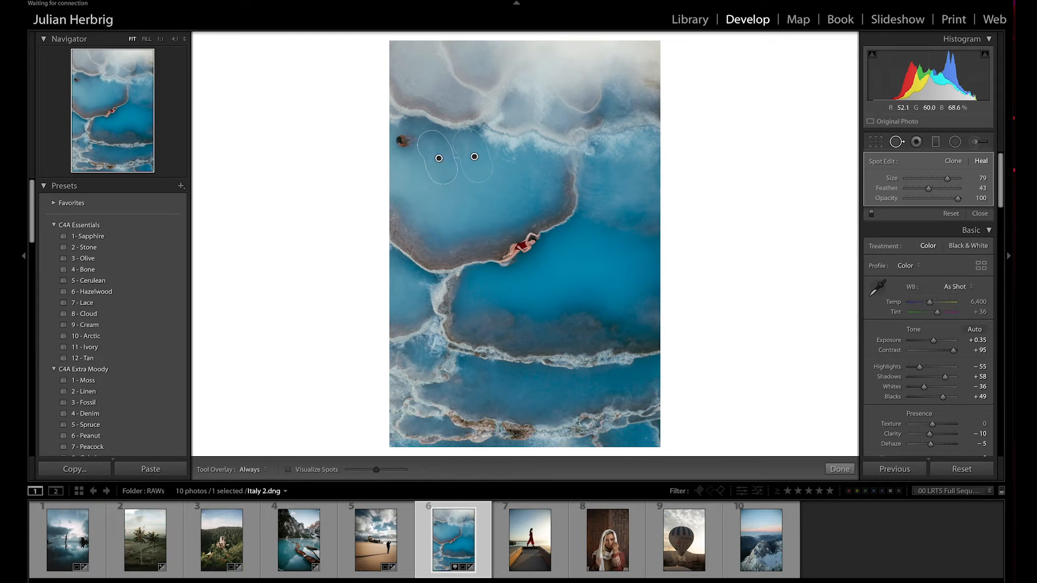
{"action": "left_click", "coordinate": [440, 157]}
{"action": "left_click", "coordinate": [439, 158]}
{"action": "left_click_drag", "start_coordinate": [939, 189], "coordinate": [925, 188]}
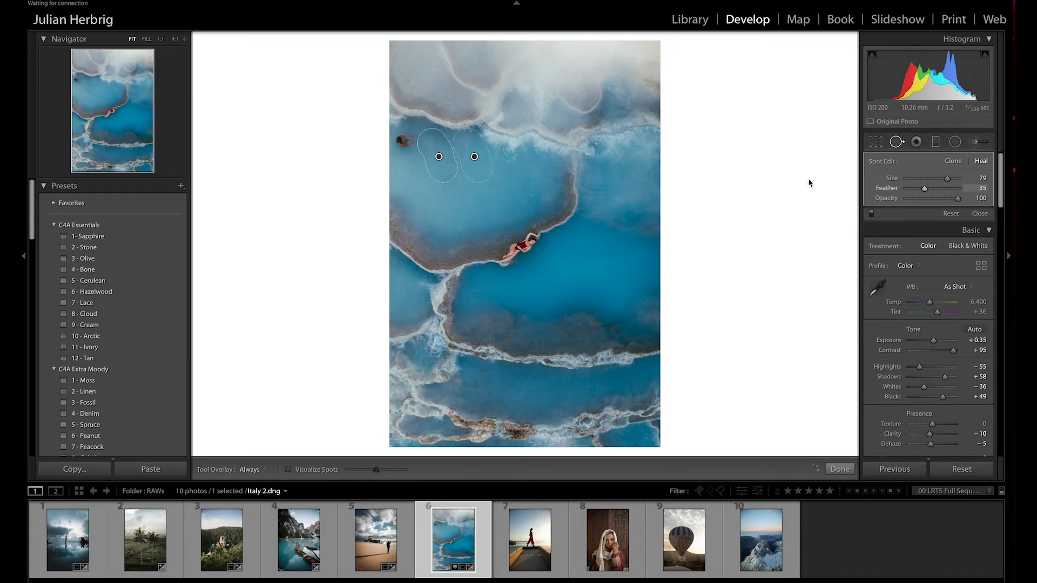
Step: Delete the heal spot over the swimmer nearer the middle of the upper pool and repaint it at Feather 35
{"action": "left_click", "coordinate": [440, 157]}
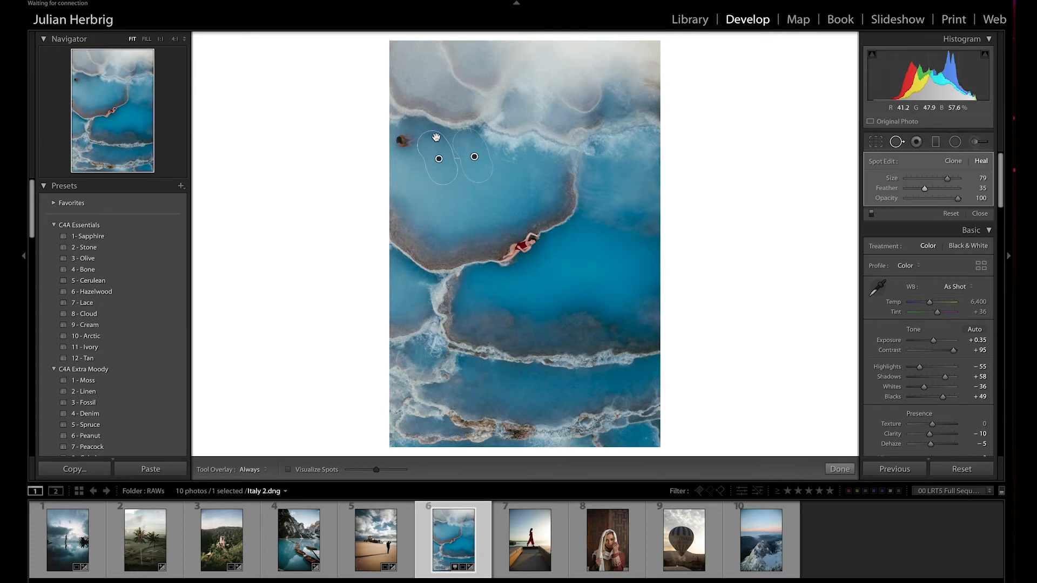
{"action": "key", "text": "Delete"}
{"action": "mouse_move", "coordinate": [431, 139]}
{"action": "left_mouse_down"}
{"action": "mouse_move", "coordinate": [458, 178]}
{"action": "mouse_move", "coordinate": [432, 143]}
{"action": "left_mouse_up"}
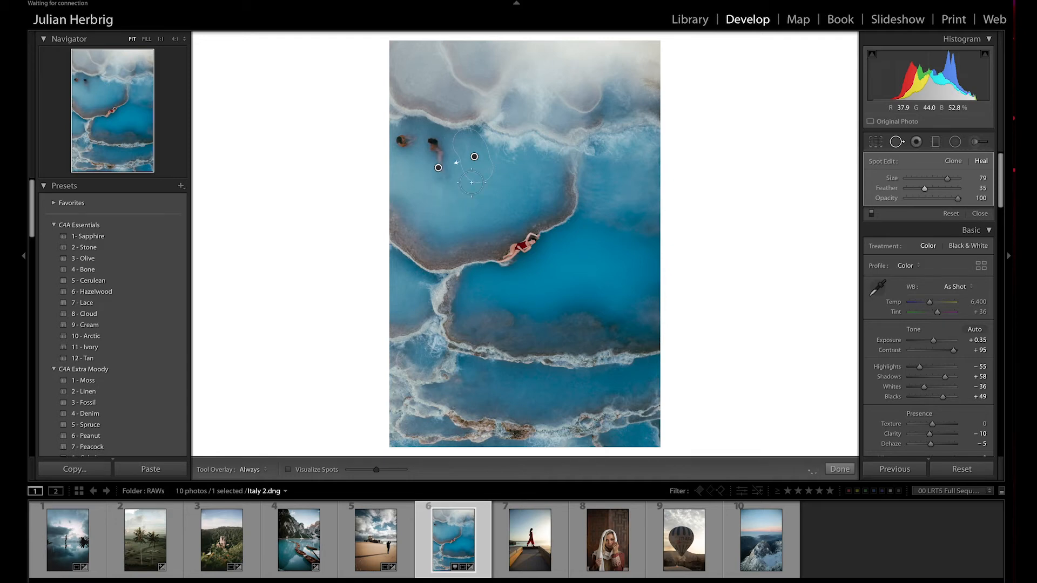
{"action": "key", "text": "Delete"}
{"action": "left_click_drag", "start_coordinate": [428, 141], "coordinate": [434, 139]}
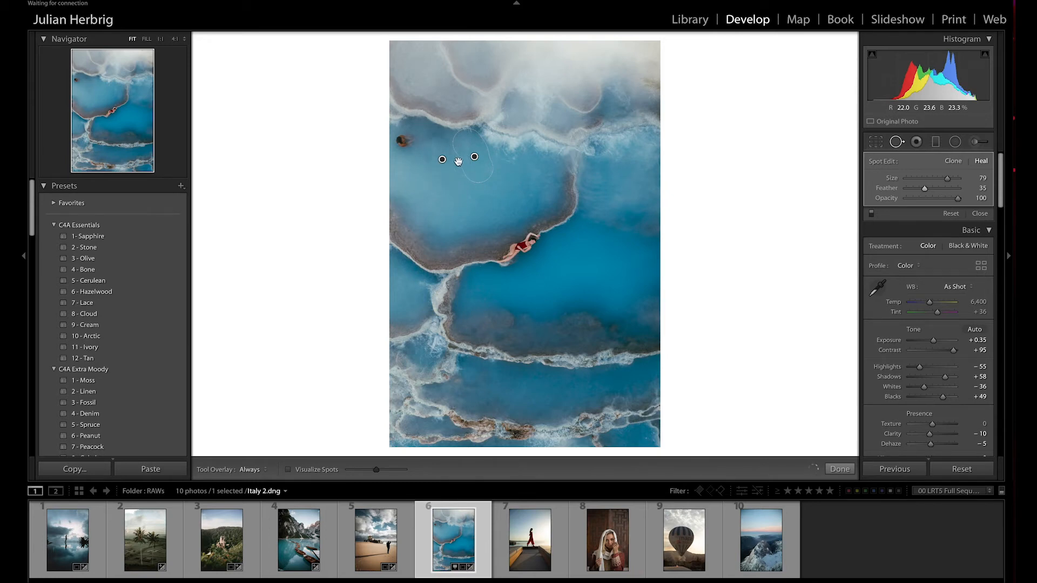
{"action": "key", "text": "q"}
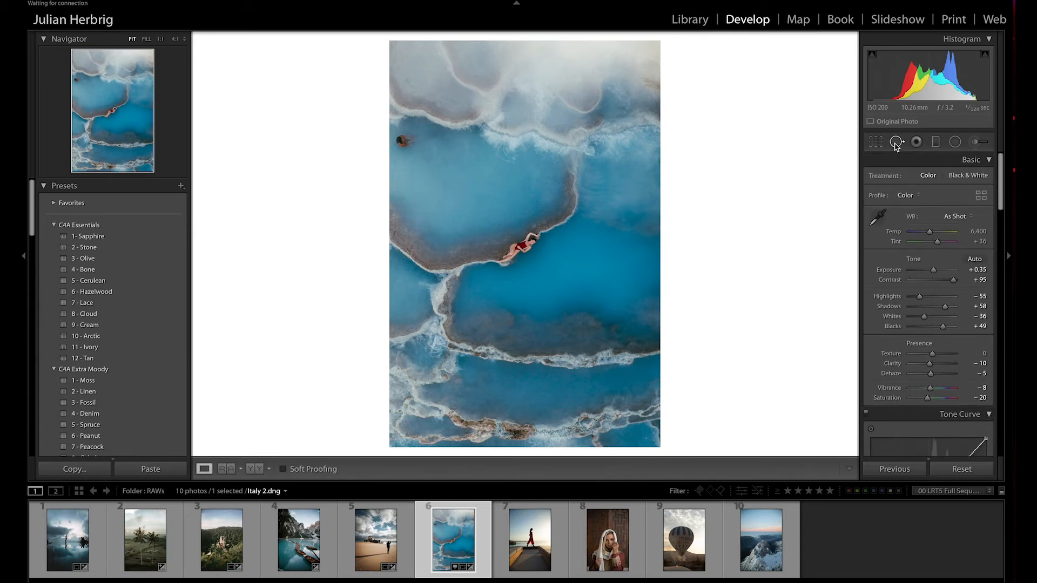
Step: Heal away the remaining swimmer at the upper pool's outer edge with spot removal at Size 81 and Feather 35
{"action": "left_click", "coordinate": [896, 141]}
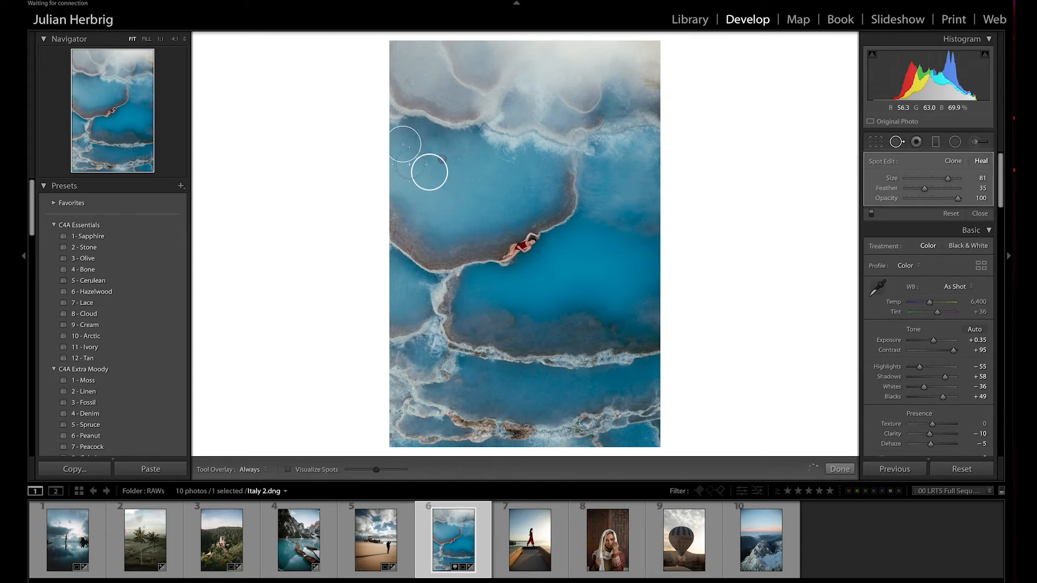
{"action": "key", "text": "q"}
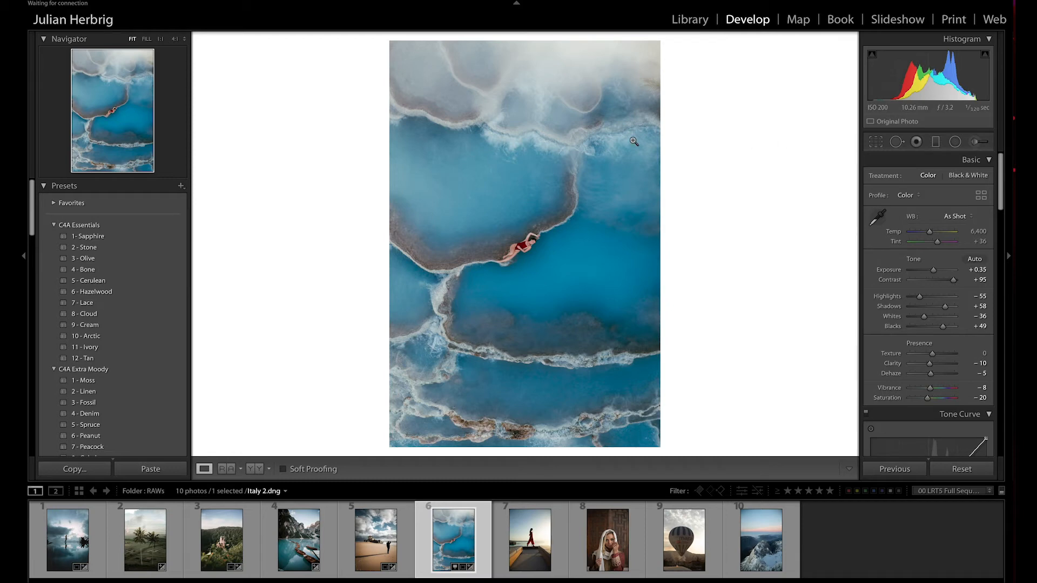
Step: With the adjustment brush at Clarity 55 and Dehaze 0, paint the pale mineral ridge below the large central pool
{"action": "left_click", "coordinate": [977, 143]}
{"action": "scroll", "coordinate": [443, 291], "scroll_direction": "down", "scroll_amount": 3}
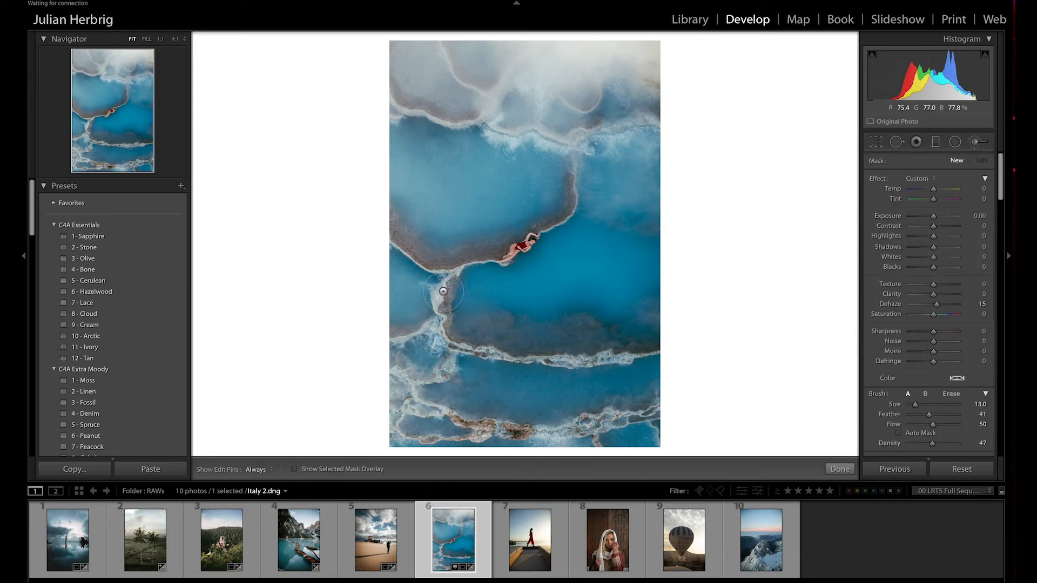
{"action": "left_click", "coordinate": [981, 305]}
{"action": "type", "text": "0"}
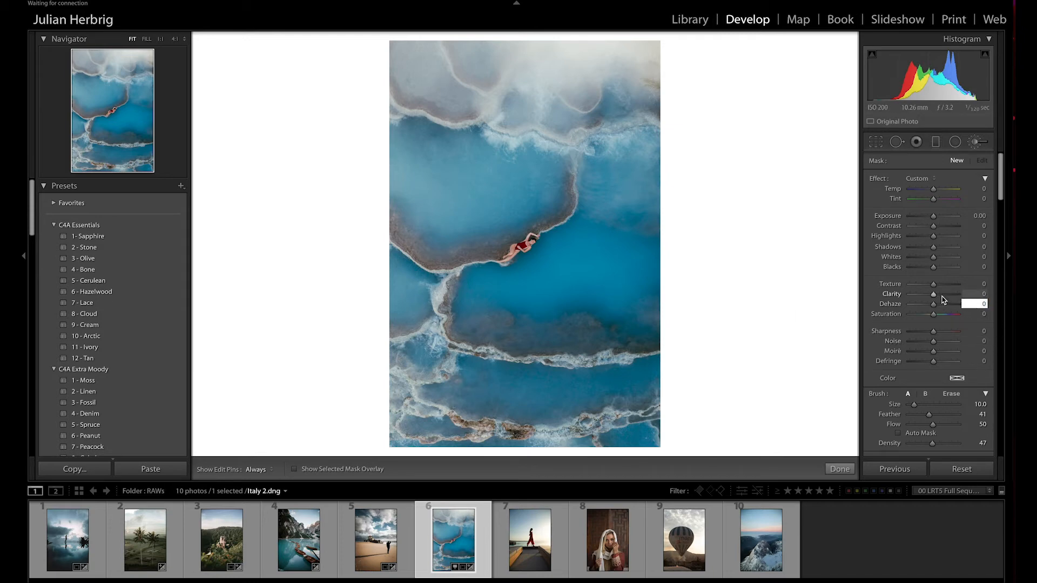
{"action": "left_click_drag", "start_coordinate": [934, 295], "coordinate": [948, 296]}
{"action": "key", "text": "h"}
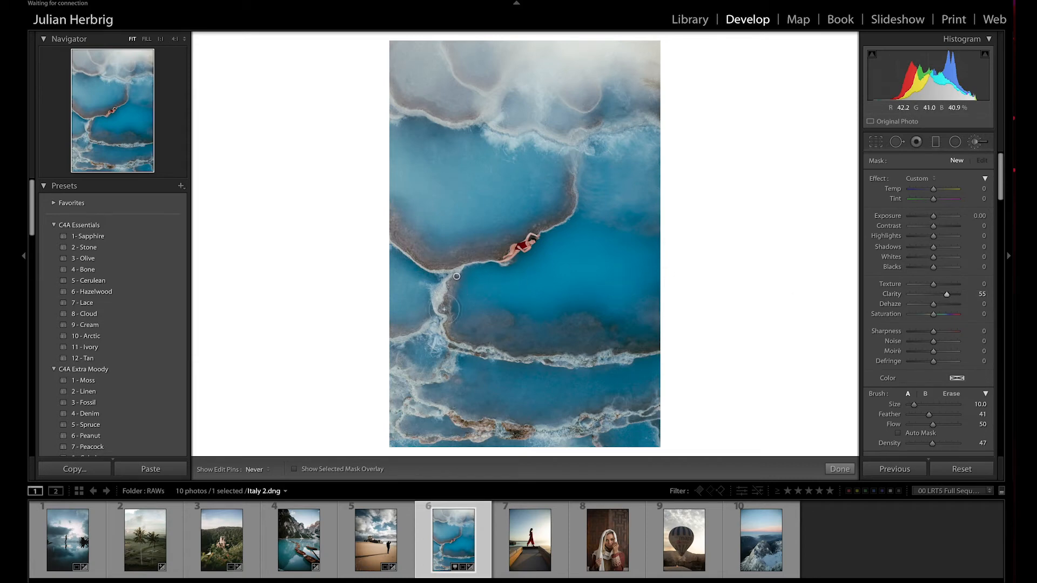
{"action": "mouse_move", "coordinate": [451, 347]}
{"action": "left_mouse_down"}
{"action": "mouse_move", "coordinate": [505, 369]}
{"action": "mouse_move", "coordinate": [640, 367]}
{"action": "mouse_move", "coordinate": [652, 354]}
{"action": "left_mouse_up"}
Step: Set the brush to Flow 100 and Size 8.0 and extend the clarity mask over the lower mineral ridges
{"action": "key", "text": "h"}
{"action": "left_click_drag", "start_coordinate": [933, 425], "coordinate": [971, 426]}
{"action": "key", "text": "bracketleft"}
{"action": "key", "text": "h"}
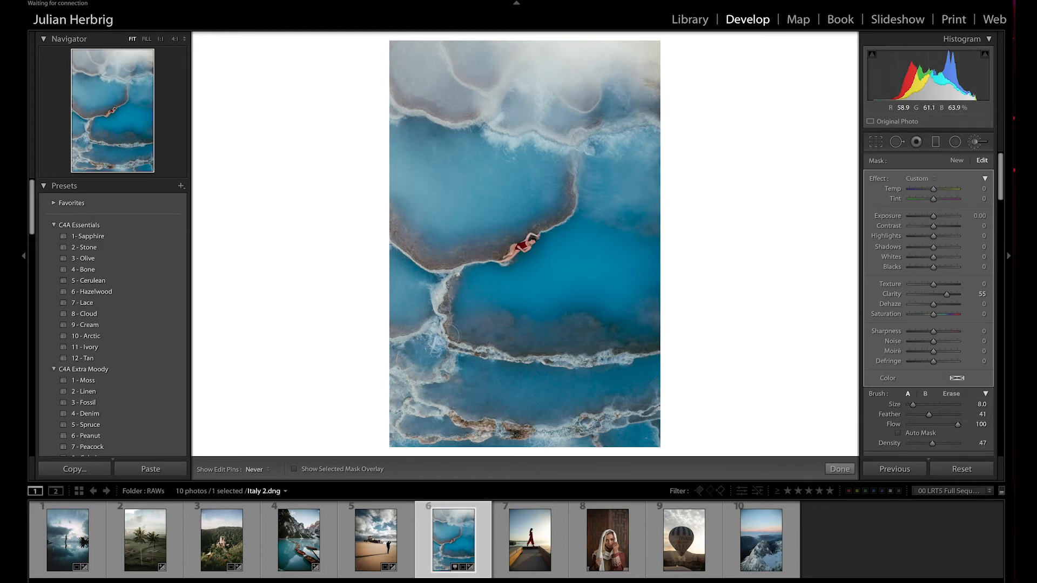
{"action": "key", "text": "h"}
{"action": "mouse_move", "coordinate": [439, 323]}
{"action": "left_mouse_down"}
{"action": "mouse_move", "coordinate": [395, 340]}
{"action": "mouse_move", "coordinate": [405, 351]}
{"action": "left_mouse_up"}
{"action": "left_click_drag", "start_coordinate": [415, 359], "coordinate": [450, 367]}
{"action": "key", "text": "h"}
{"action": "mouse_move", "coordinate": [620, 422]}
{"action": "left_mouse_down"}
{"action": "mouse_move", "coordinate": [662, 417]}
{"action": "mouse_move", "coordinate": [693, 395]}
{"action": "left_mouse_up"}
Step: At brush Size 7.0, paint the clarity mask along the upper pool's rim and the remaining ridges down to the bottom of the photo
{"action": "key", "text": "["}
{"action": "key", "text": "]"}
{"action": "key", "text": "]"}
{"action": "mouse_move", "coordinate": [489, 256]}
{"action": "left_mouse_down"}
{"action": "mouse_move", "coordinate": [425, 258]}
{"action": "mouse_move", "coordinate": [381, 208]}
{"action": "mouse_move", "coordinate": [403, 242]}
{"action": "mouse_move", "coordinate": [437, 260]}
{"action": "mouse_move", "coordinate": [500, 253]}
{"action": "mouse_move", "coordinate": [533, 217]}
{"action": "mouse_move", "coordinate": [539, 227]}
{"action": "mouse_move", "coordinate": [577, 196]}
{"action": "left_mouse_up"}
{"action": "mouse_move", "coordinate": [481, 121]}
{"action": "left_mouse_down"}
{"action": "mouse_move", "coordinate": [448, 116]}
{"action": "mouse_move", "coordinate": [380, 78]}
{"action": "mouse_move", "coordinate": [465, 104]}
{"action": "left_mouse_up"}
{"action": "mouse_move", "coordinate": [454, 282]}
{"action": "left_mouse_down"}
{"action": "mouse_move", "coordinate": [454, 337]}
{"action": "mouse_move", "coordinate": [496, 319]}
{"action": "mouse_move", "coordinate": [507, 328]}
{"action": "mouse_move", "coordinate": [487, 338]}
{"action": "mouse_move", "coordinate": [553, 350]}
{"action": "mouse_move", "coordinate": [583, 326]}
{"action": "mouse_move", "coordinate": [547, 336]}
{"action": "mouse_move", "coordinate": [581, 325]}
{"action": "mouse_move", "coordinate": [671, 358]}
{"action": "mouse_move", "coordinate": [385, 337]}
{"action": "mouse_move", "coordinate": [412, 366]}
{"action": "left_mouse_up"}
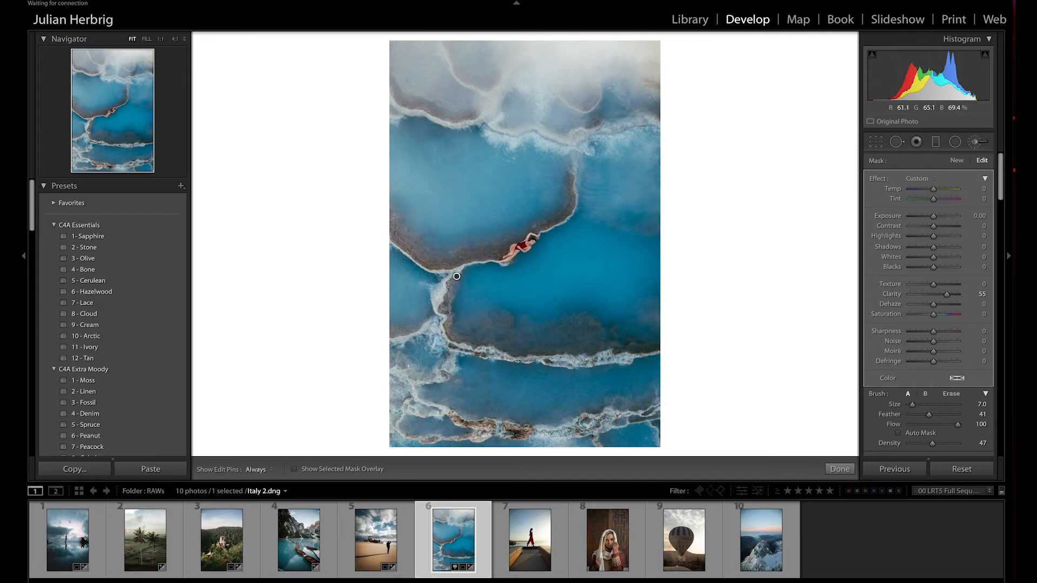
{"action": "left_click_drag", "start_coordinate": [541, 432], "coordinate": [535, 433]}
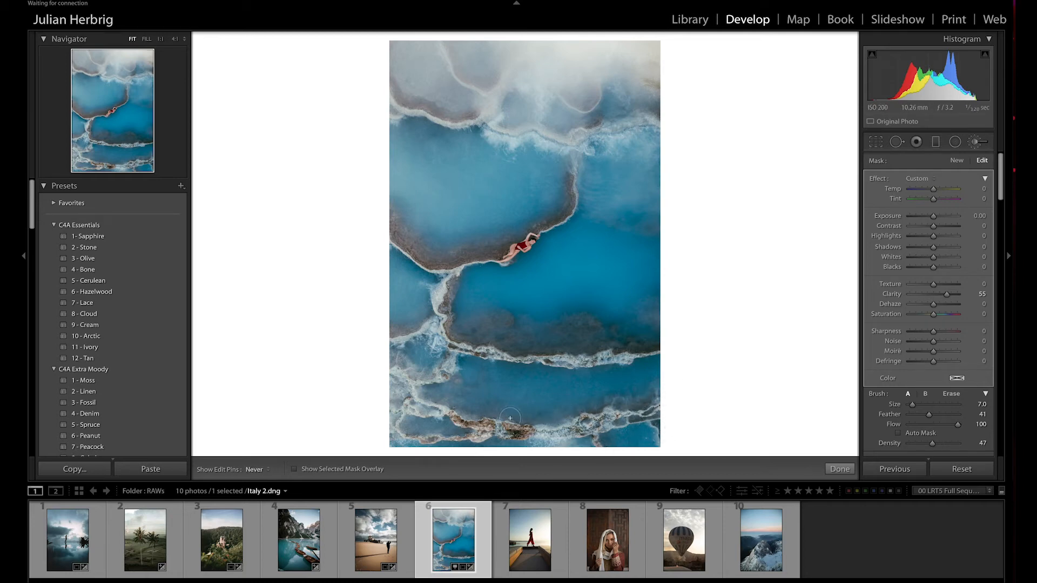
{"action": "key", "text": "h"}
Step: Compare the pool photo with and without the brush adjustments
{"action": "scroll", "coordinate": [890, 425], "scroll_direction": "down", "scroll_amount": 3}
{"action": "left_click", "coordinate": [871, 411]}
{"action": "left_click", "coordinate": [871, 410]}
{"action": "left_click", "coordinate": [871, 410]}
{"action": "left_click", "coordinate": [872, 411]}
{"action": "left_click", "coordinate": [871, 412]}
Step: Switch to Greece.dng and apply the C4A Essentials preset 9 - Cream
{"action": "key", "text": "Right"}
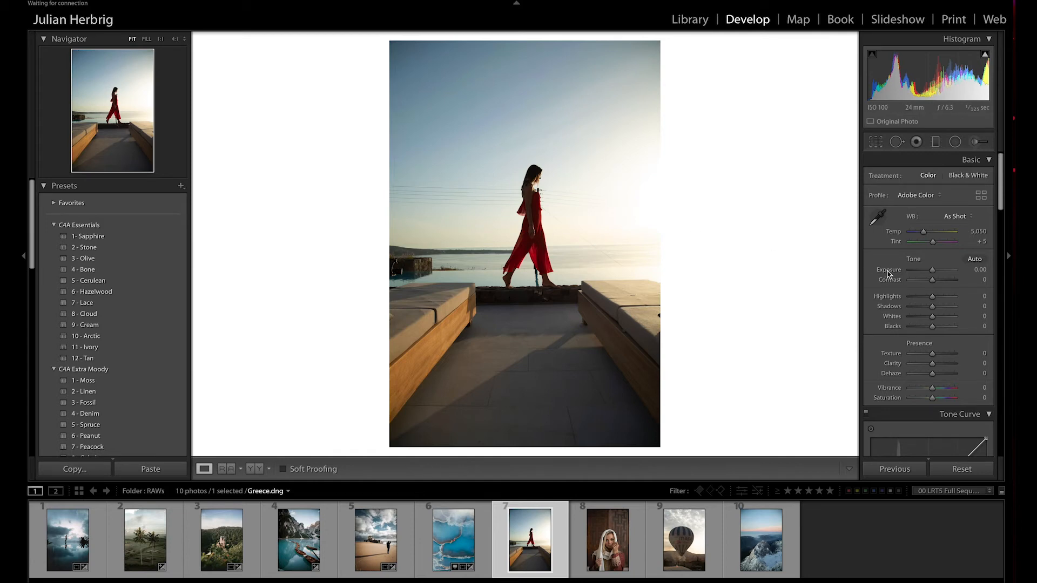
{"action": "scroll", "coordinate": [886, 275], "scroll_direction": "down", "scroll_amount": 6}
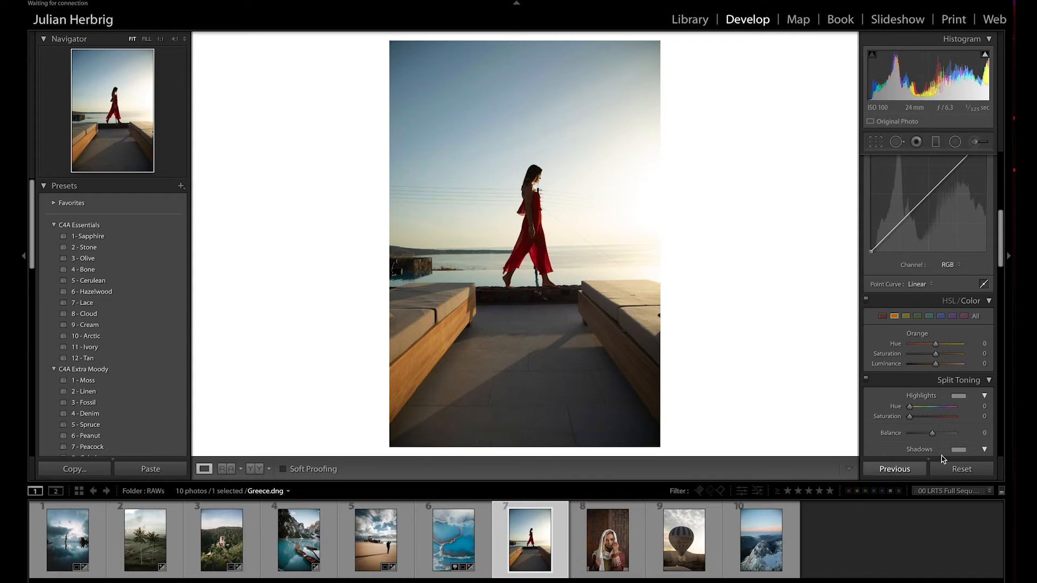
{"action": "scroll", "coordinate": [934, 224], "scroll_direction": "up", "scroll_amount": 5}
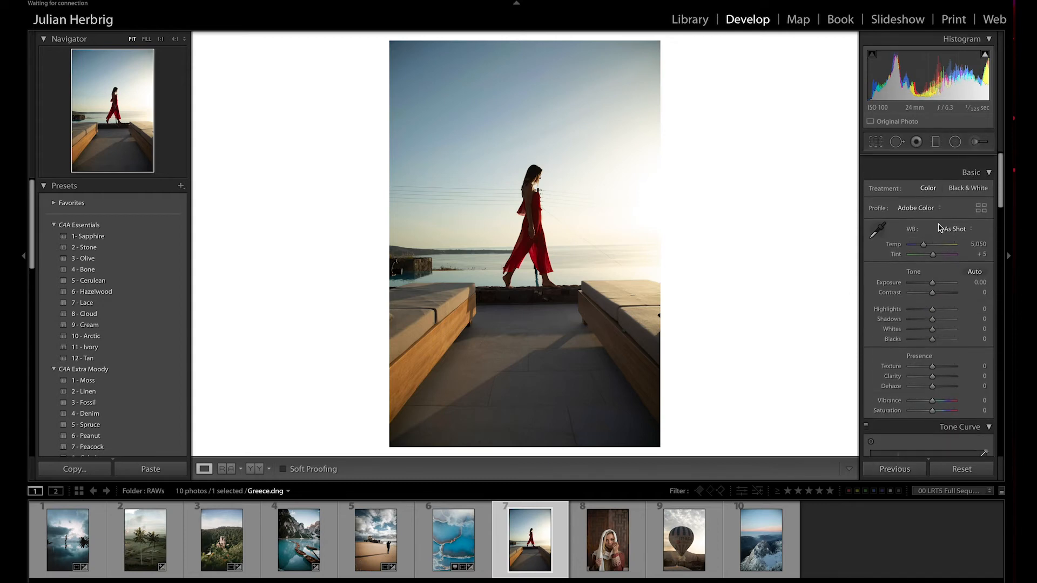
{"action": "scroll", "coordinate": [869, 403], "scroll_direction": "down", "scroll_amount": 10}
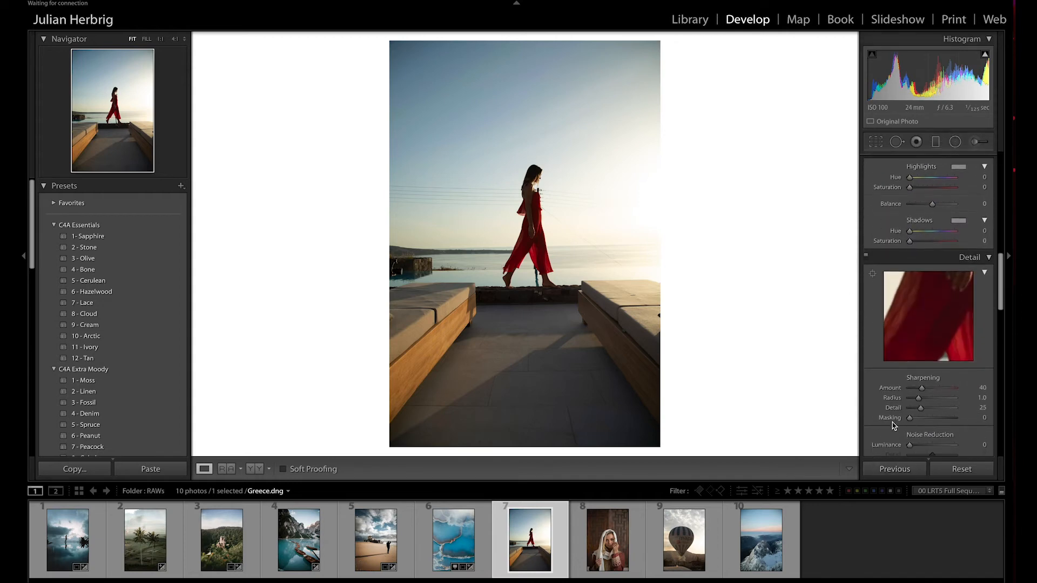
{"action": "scroll", "coordinate": [928, 427], "scroll_direction": "up", "scroll_amount": 10}
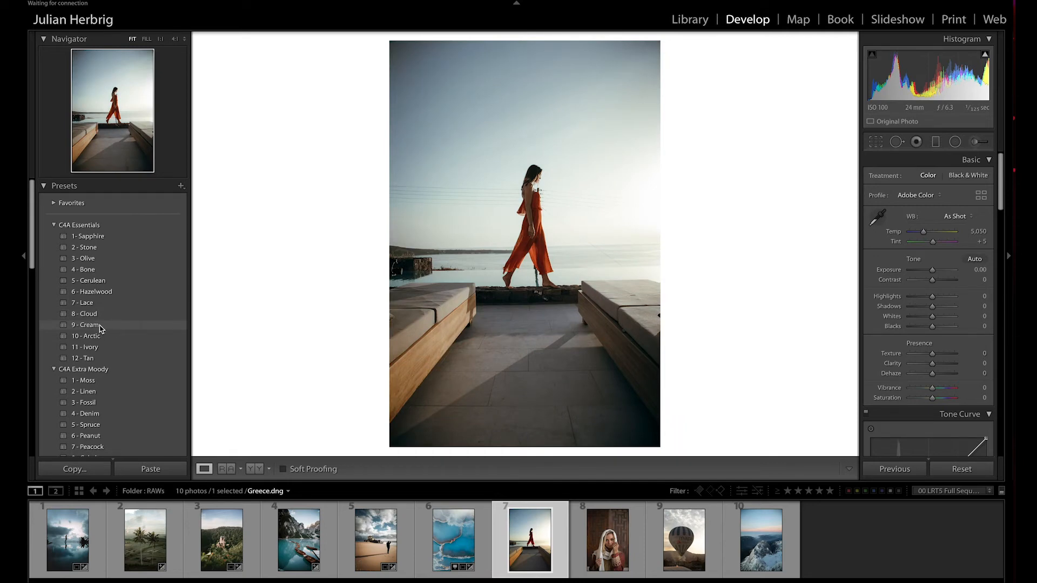
{"action": "left_click", "coordinate": [96, 326]}
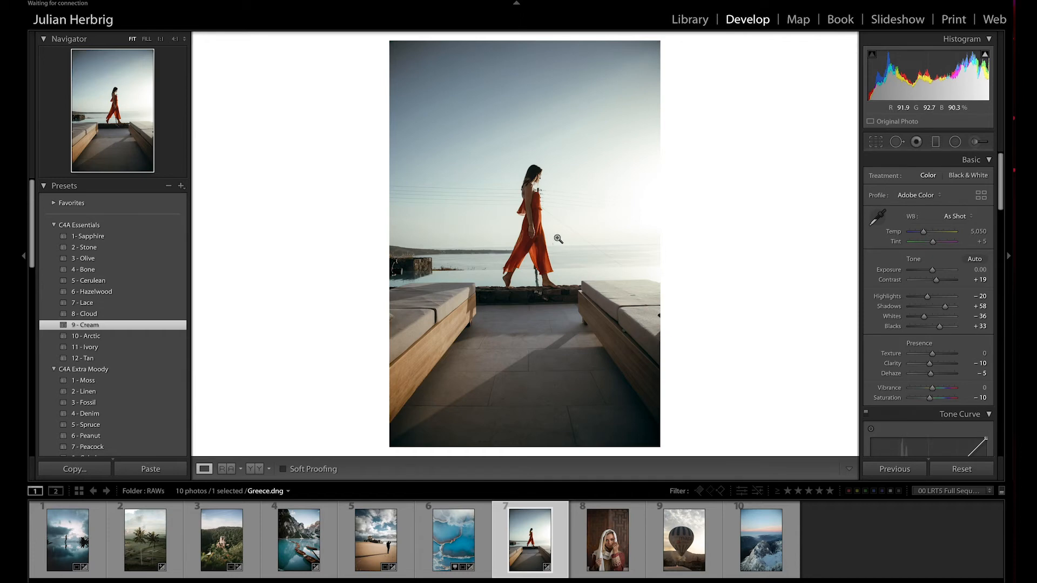
Step: Adjust the reds of the dress with Red Hue -11, Saturation +64 and Luminance +20
{"action": "scroll", "coordinate": [916, 297], "scroll_direction": "down", "scroll_amount": 10}
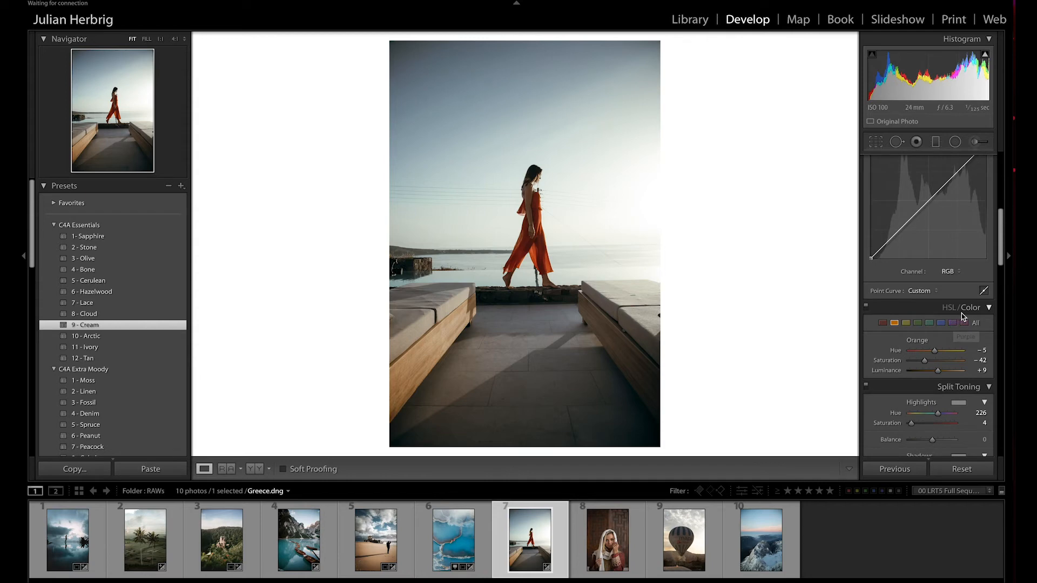
{"action": "left_click", "coordinate": [883, 324]}
{"action": "mouse_move", "coordinate": [937, 360]}
{"action": "left_mouse_down"}
{"action": "mouse_move", "coordinate": [945, 362]}
{"action": "mouse_move", "coordinate": [936, 373]}
{"action": "mouse_move", "coordinate": [952, 362]}
{"action": "mouse_move", "coordinate": [941, 373]}
{"action": "left_mouse_up"}
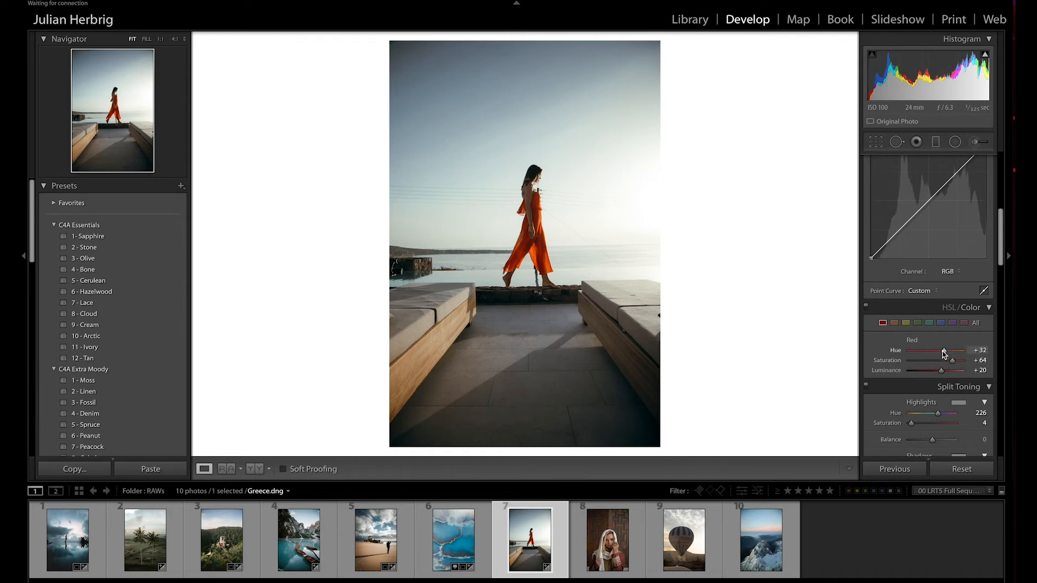
{"action": "mouse_move", "coordinate": [944, 352]}
{"action": "left_mouse_down"}
{"action": "mouse_move", "coordinate": [953, 352]}
{"action": "mouse_move", "coordinate": [931, 355]}
{"action": "left_mouse_up"}
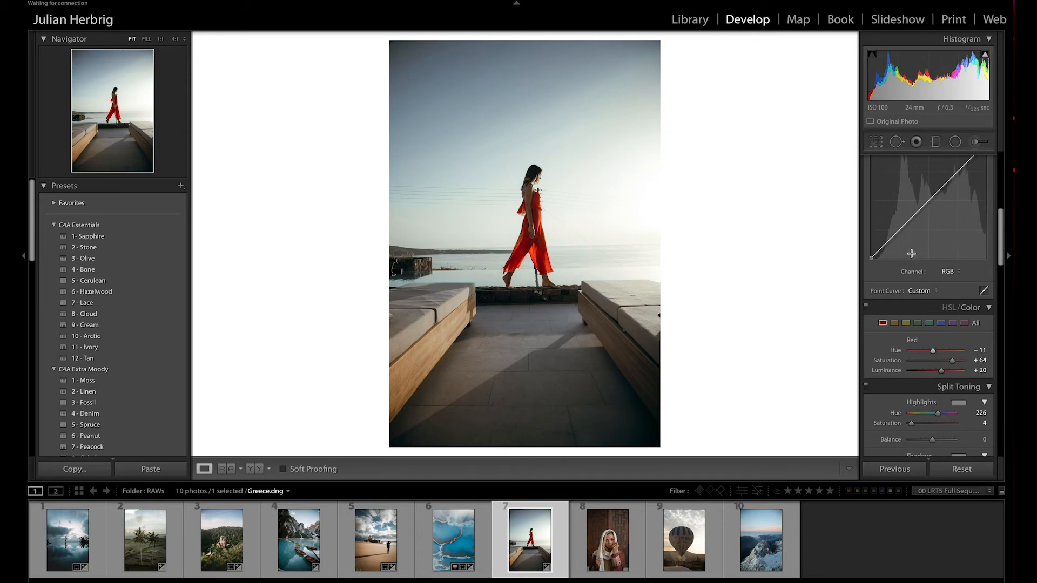
Step: Draw a slightly tilted graduated filter from the sky down across the walking woman and set its Clarity to 0
{"action": "scroll", "coordinate": [912, 248], "scroll_direction": "up", "scroll_amount": 5}
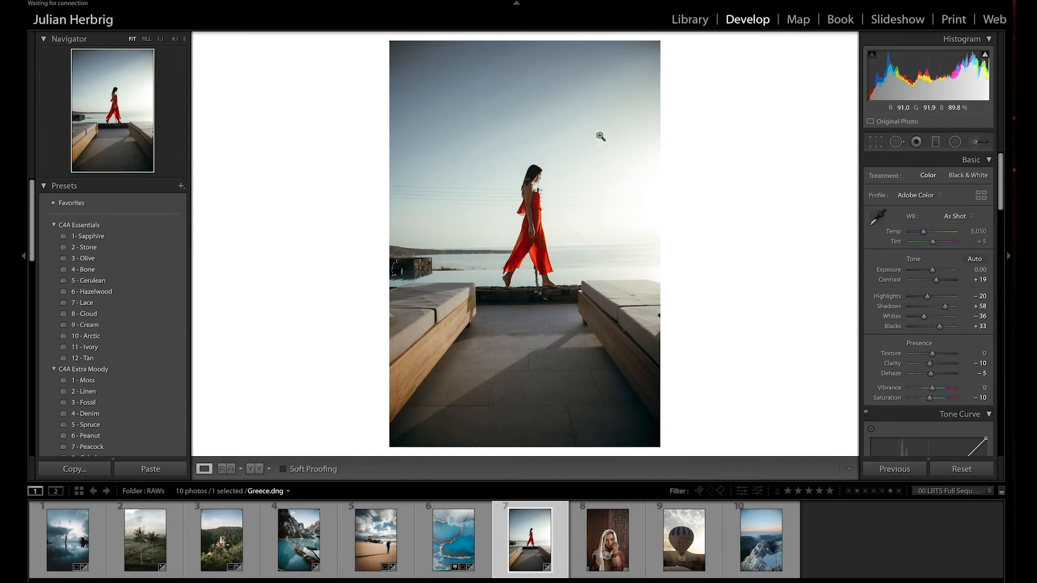
{"action": "left_click", "coordinate": [935, 141]}
{"action": "left_click_drag", "start_coordinate": [510, 136], "coordinate": [536, 258]}
{"action": "left_click", "coordinate": [980, 293]}
{"action": "type", "text": "0"}
Step: Give the sky's graduated filter a Luminance range mask and turn on the luminance mask display
{"action": "scroll", "coordinate": [933, 279], "scroll_direction": "down", "scroll_amount": 3}
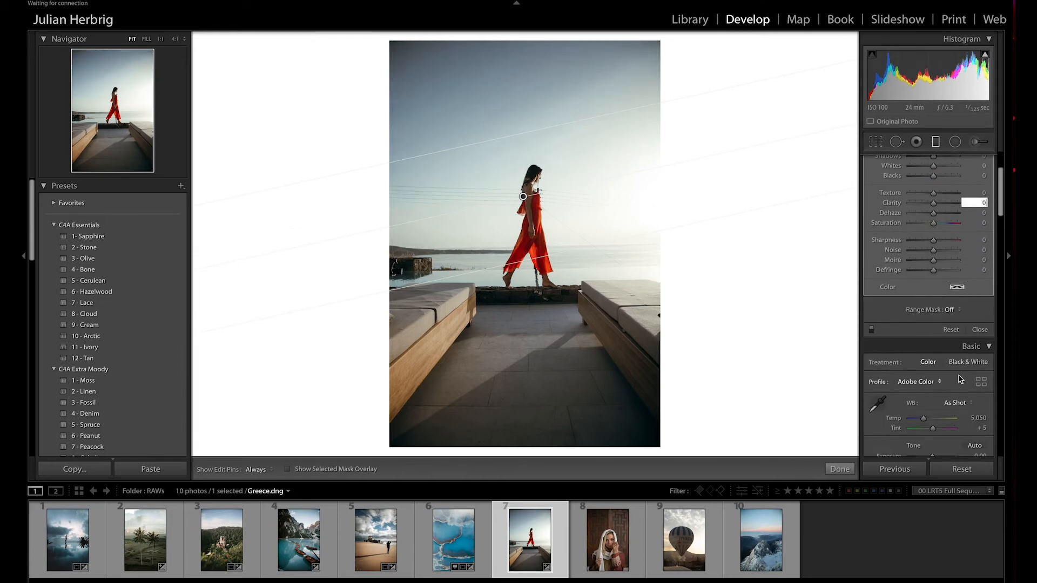
{"action": "left_click", "coordinate": [950, 309]}
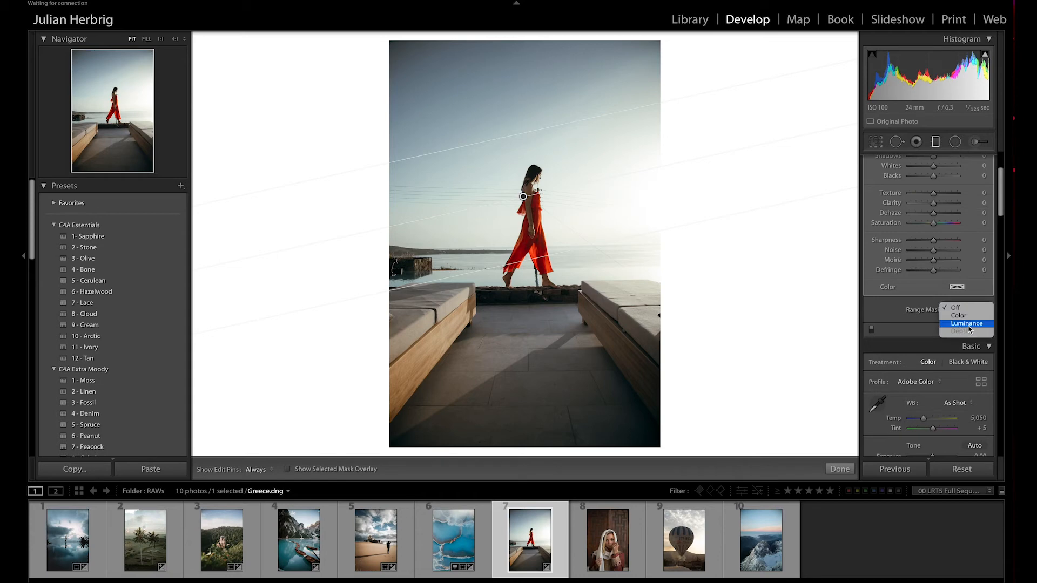
{"action": "left_click", "coordinate": [967, 323]}
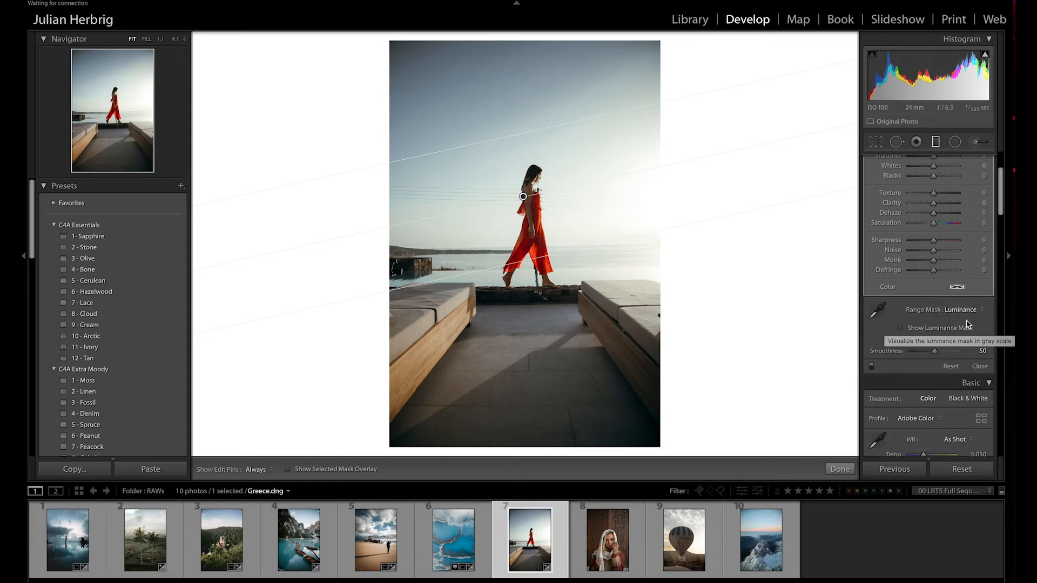
{"action": "left_click", "coordinate": [900, 328]}
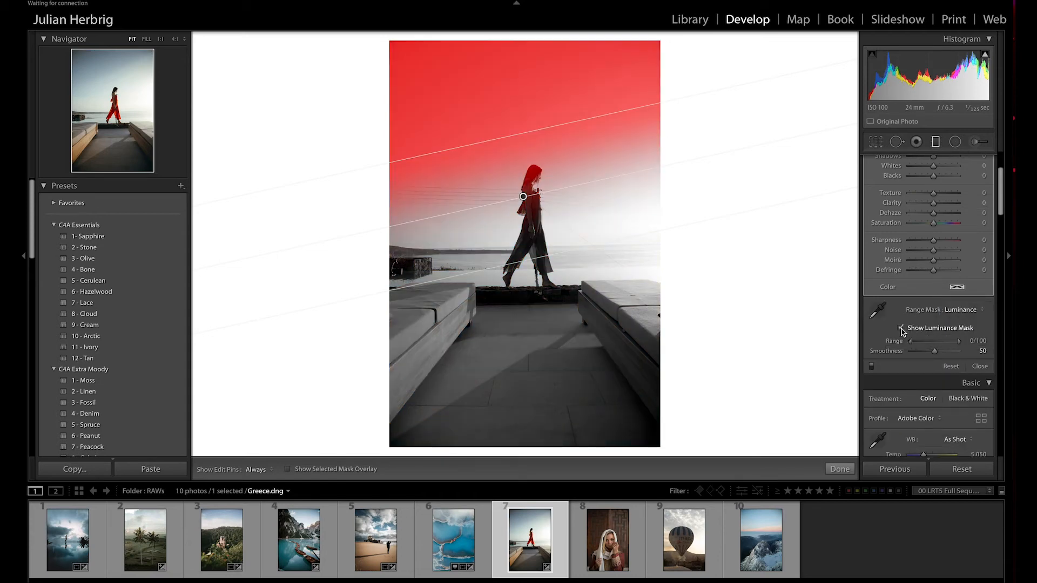
Step: Shift and widen the graduated filter slightly, limit its luminance Range to 50/100, and hide the mask display
{"action": "left_click_drag", "start_coordinate": [521, 197], "coordinate": [523, 201]}
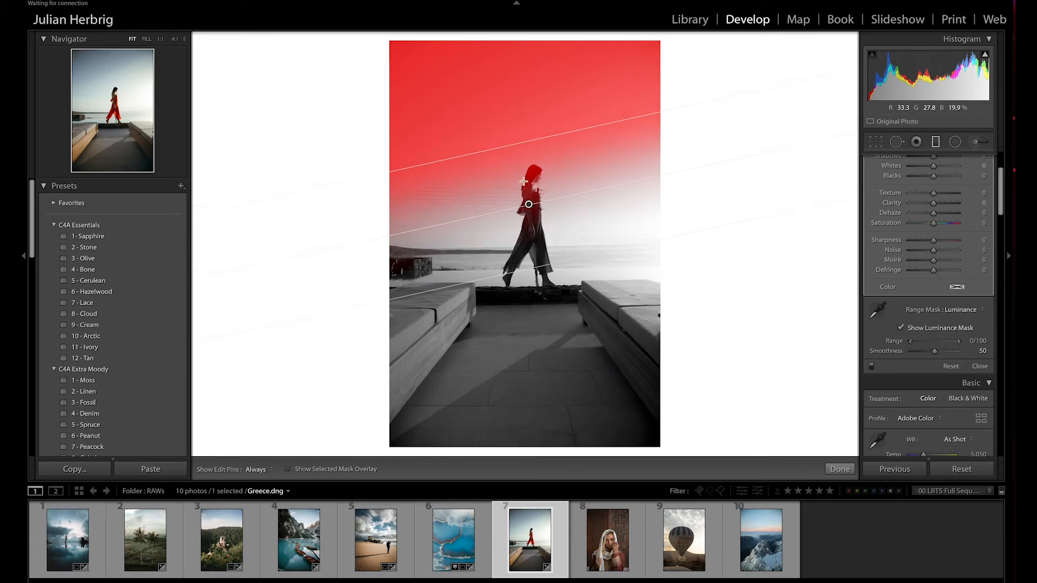
{"action": "left_click_drag", "start_coordinate": [521, 140], "coordinate": [518, 124]}
{"action": "left_click_drag", "start_coordinate": [525, 193], "coordinate": [531, 208]}
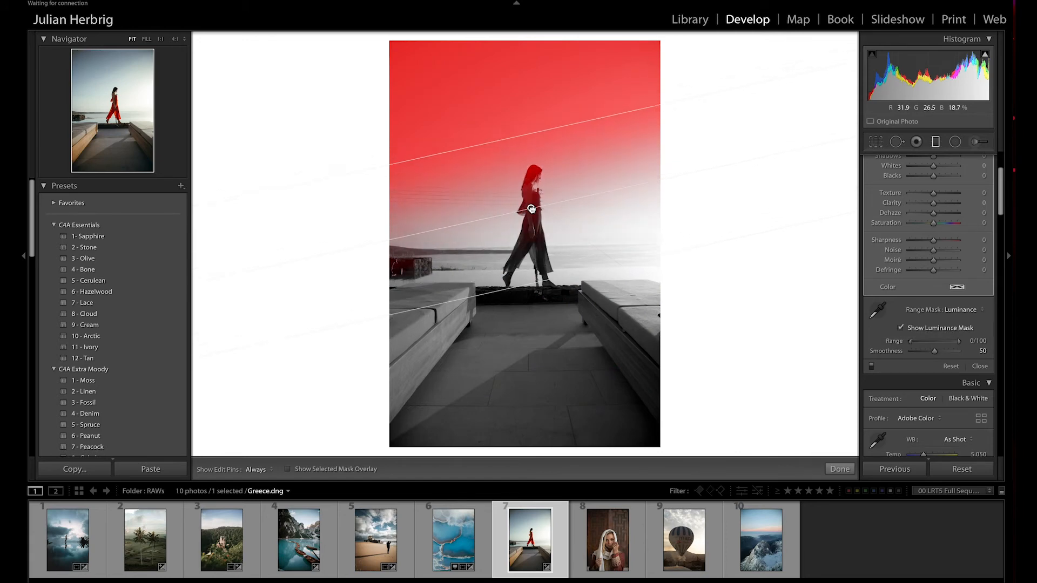
{"action": "left_click_drag", "start_coordinate": [915, 343], "coordinate": [936, 346]}
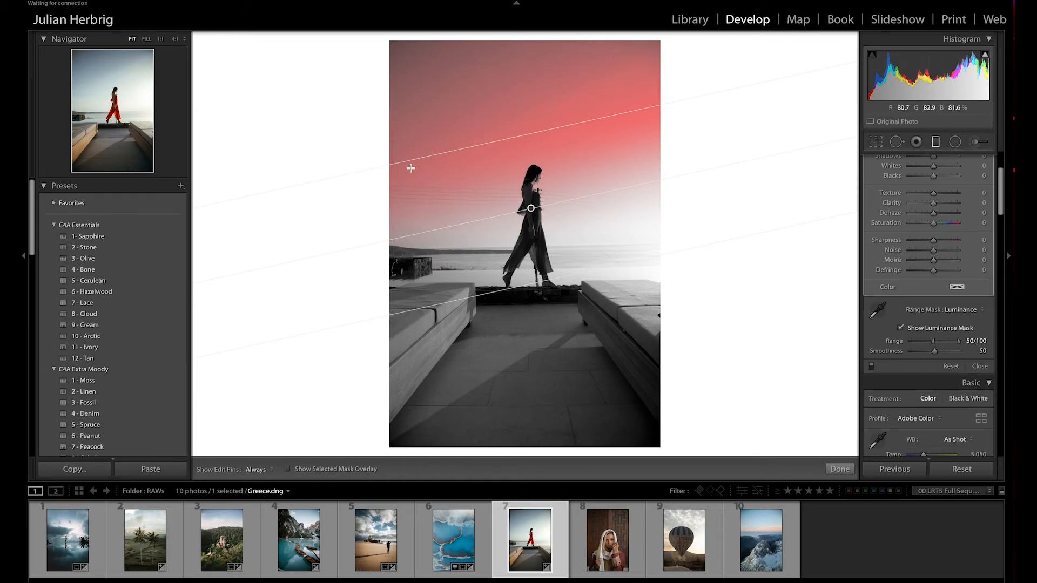
{"action": "left_click", "coordinate": [900, 328]}
Step: Cool the sky by setting the graduated filter's Temp to -34, and move the filter slightly lower
{"action": "scroll", "coordinate": [933, 362], "scroll_direction": "up", "scroll_amount": 3}
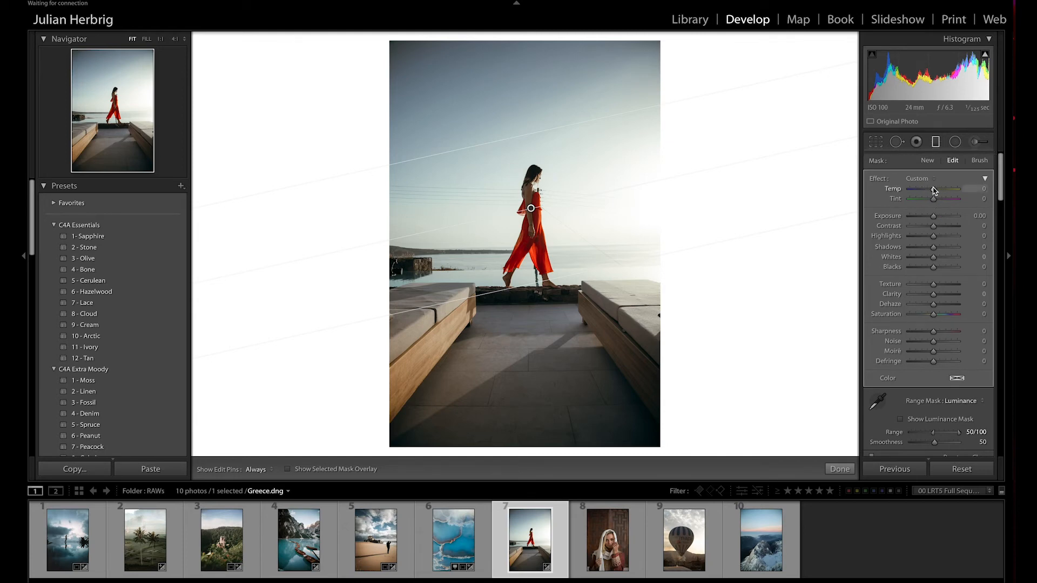
{"action": "left_click_drag", "start_coordinate": [933, 190], "coordinate": [926, 190]}
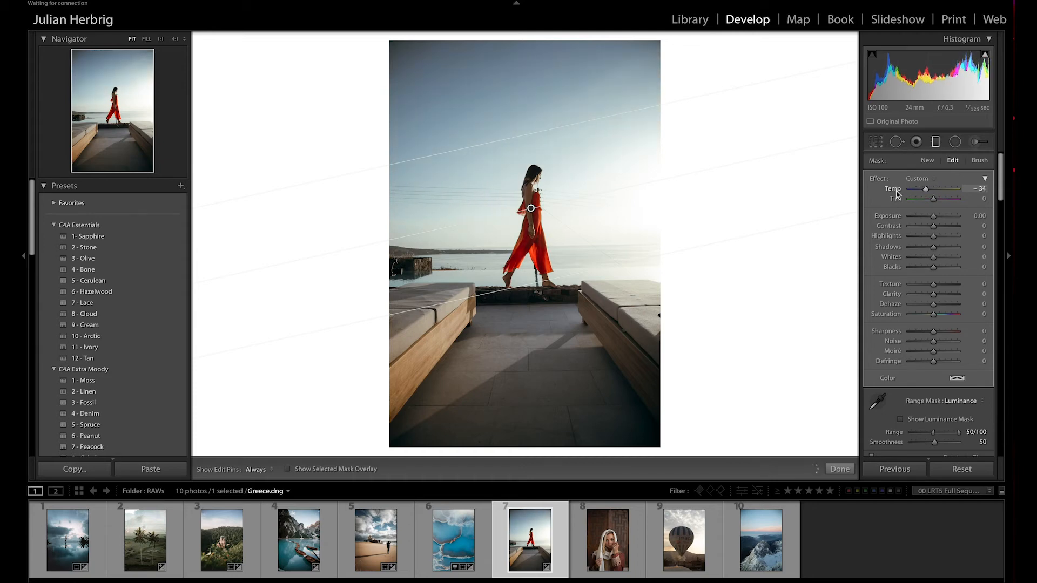
{"action": "left_click_drag", "start_coordinate": [530, 207], "coordinate": [534, 216]}
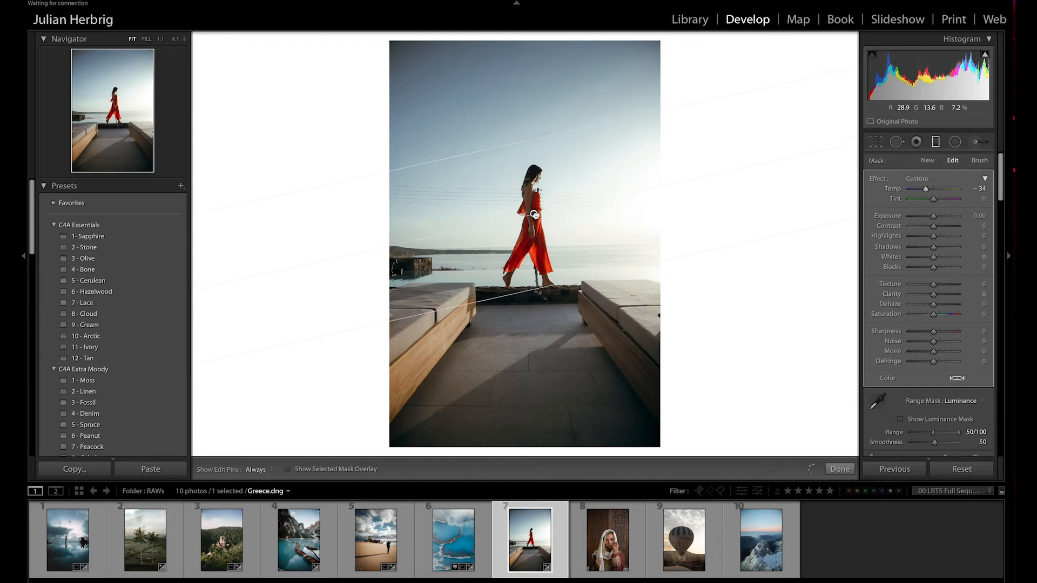
Step: Compare the sky with and without the graduated filter, and close the filter
{"action": "scroll", "coordinate": [884, 425], "scroll_direction": "down", "scroll_amount": 2}
{"action": "left_click", "coordinate": [870, 398]}
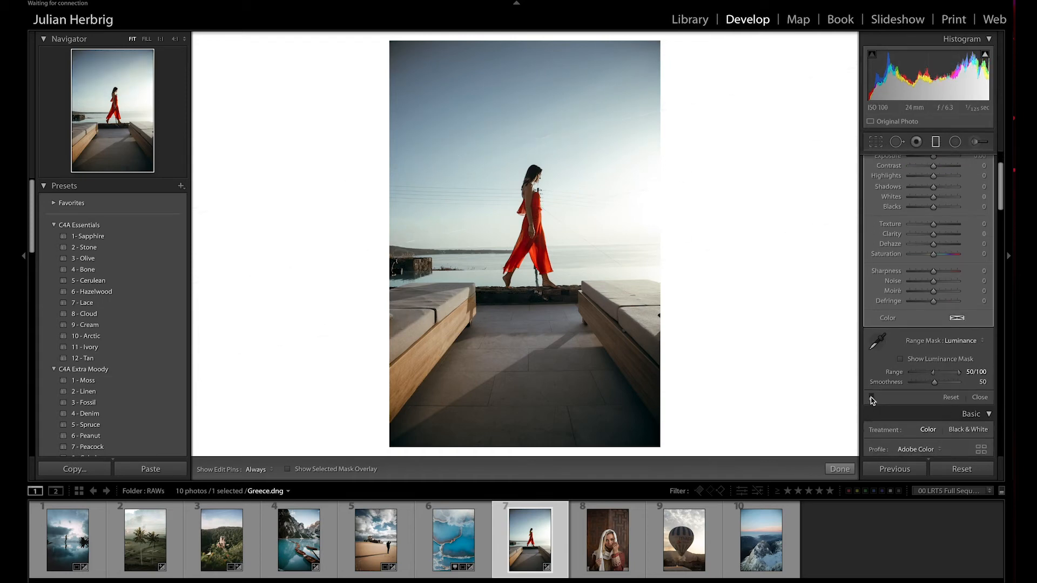
{"action": "left_click", "coordinate": [870, 398]}
{"action": "left_click", "coordinate": [871, 399]}
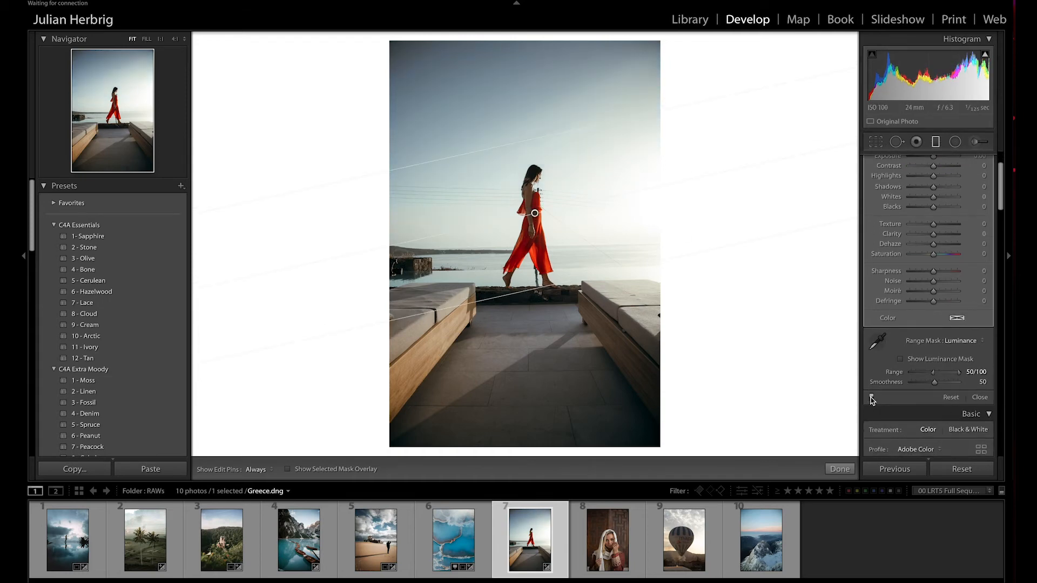
{"action": "left_click", "coordinate": [871, 399]}
{"action": "key", "text": "m"}
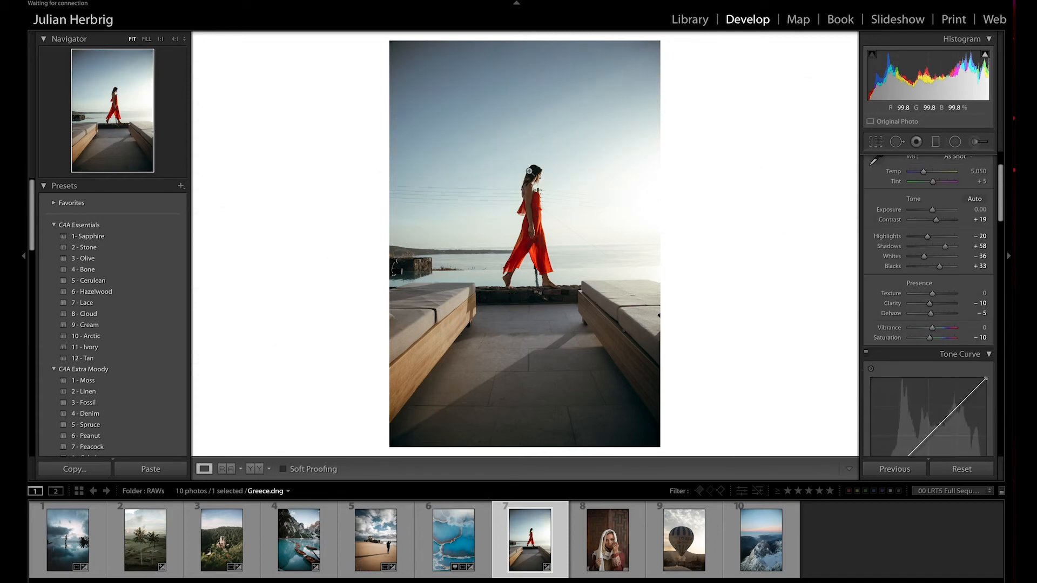
Step: Inspect the woman in the red dress up close, and compare the edit with the original by resetting all settings and undoing the reset
{"action": "left_click", "coordinate": [497, 192]}
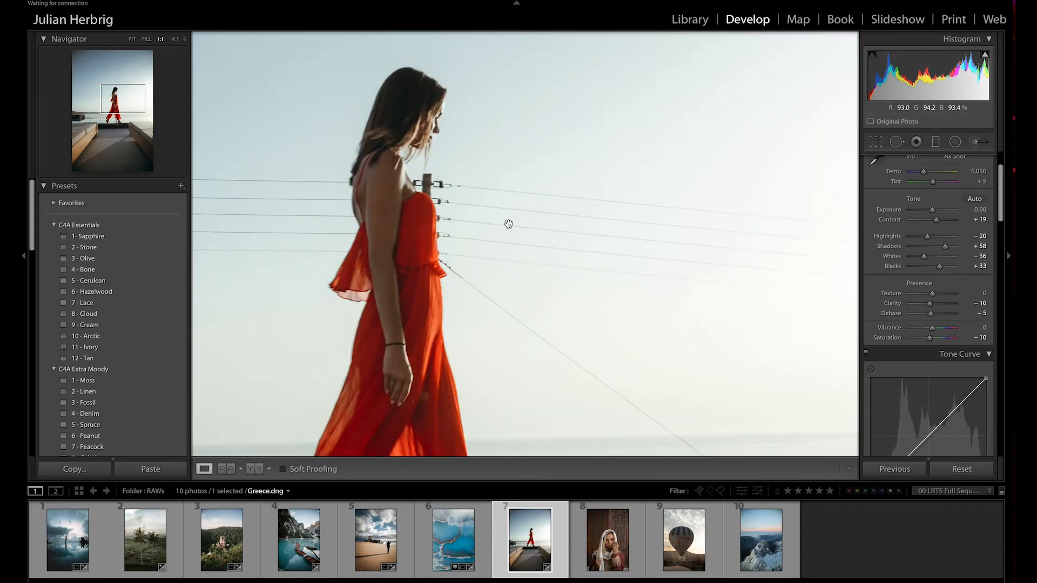
{"action": "left_click", "coordinate": [508, 223]}
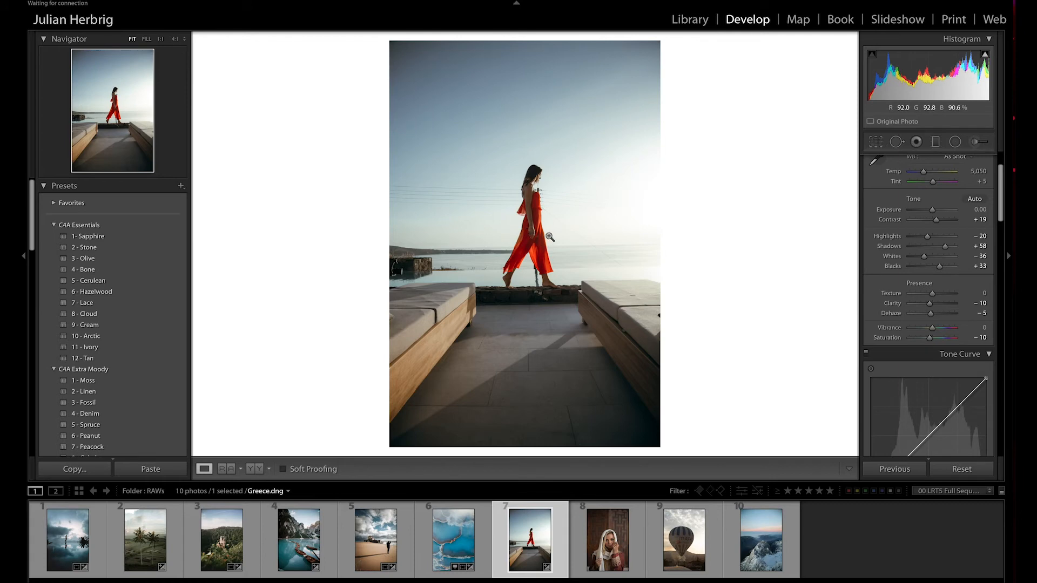
{"action": "left_click", "coordinate": [961, 469]}
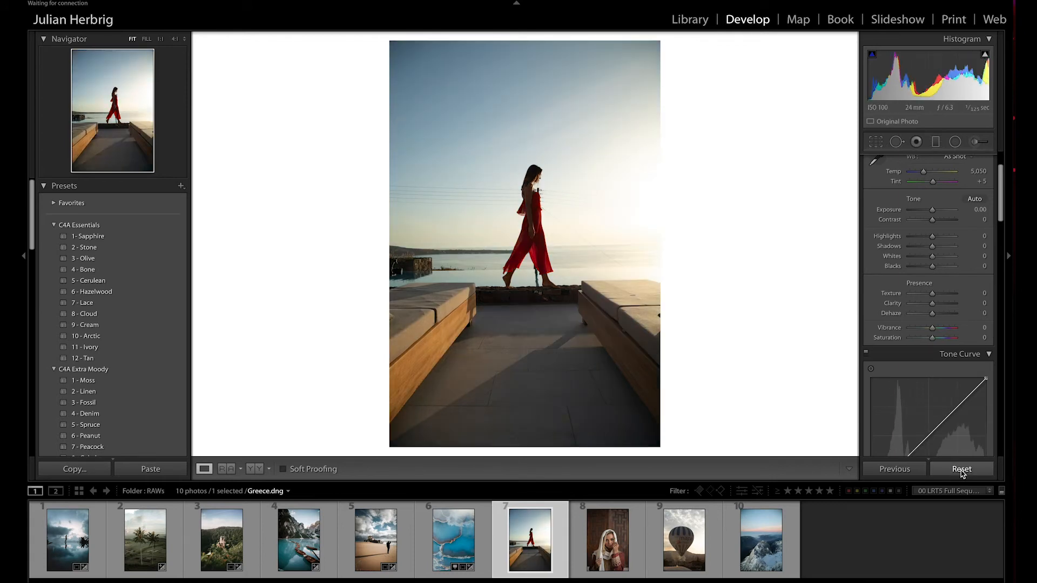
{"action": "key", "text": "ctrl+z"}
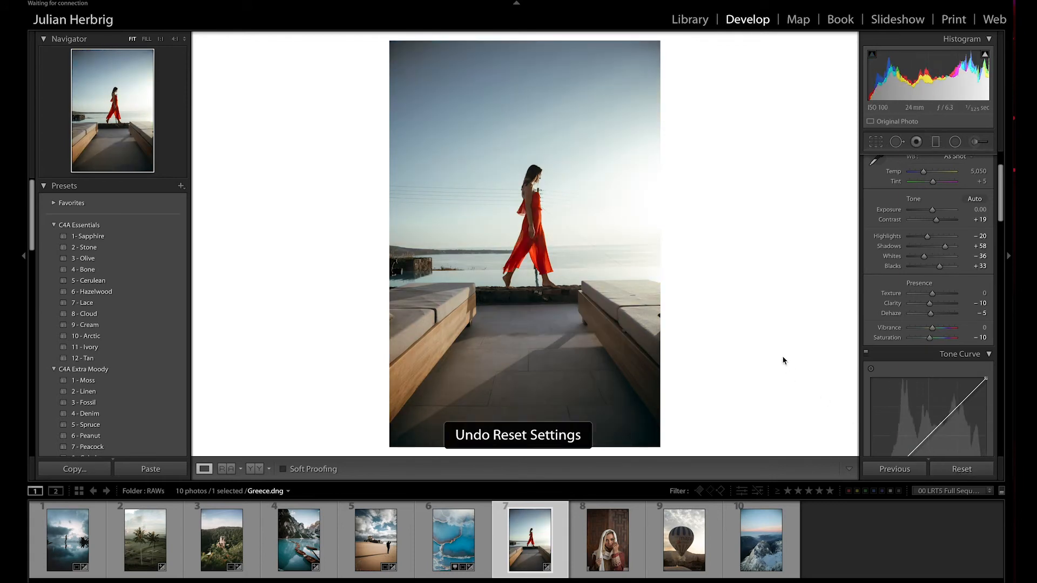
Step: Open Turkey 1.dng and crop it tighter around the woman at the original aspect ratio, removing empty wall above her head
{"action": "key", "text": "Right"}
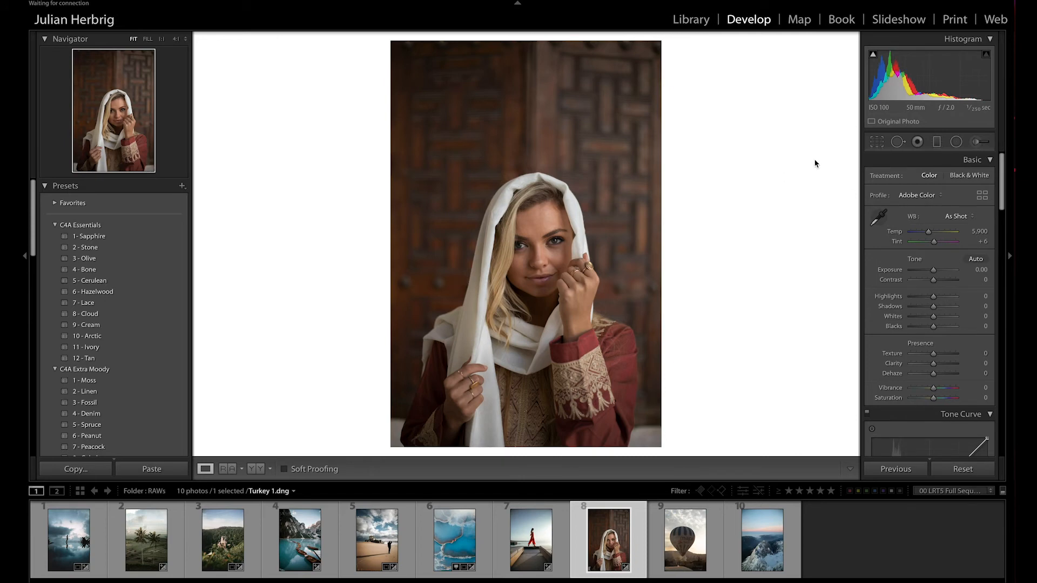
{"action": "left_click", "coordinate": [877, 142]}
{"action": "left_click_drag", "start_coordinate": [527, 41], "coordinate": [534, 35]}
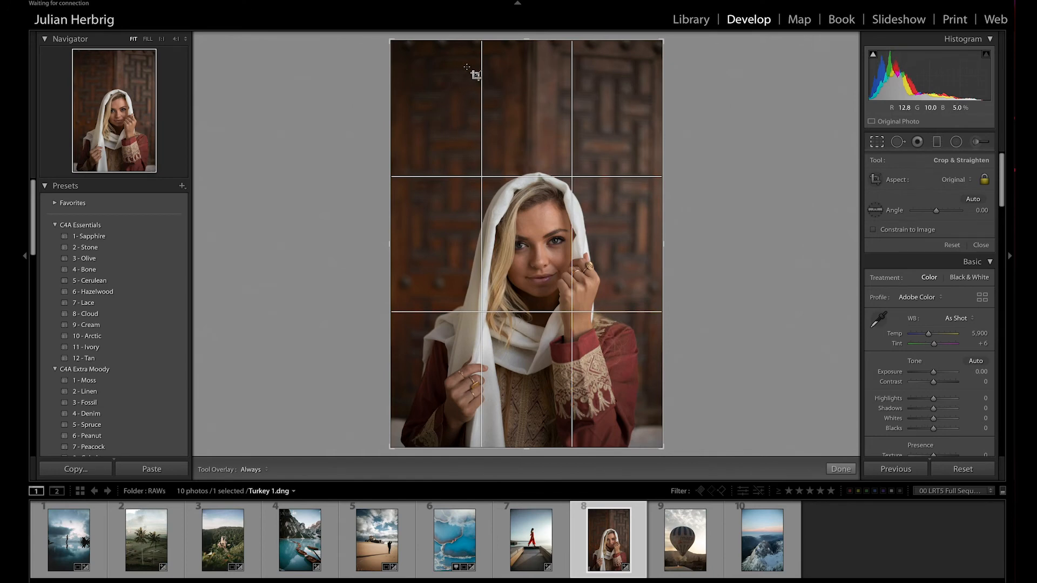
{"action": "left_click_drag", "start_coordinate": [525, 41], "coordinate": [531, 88]}
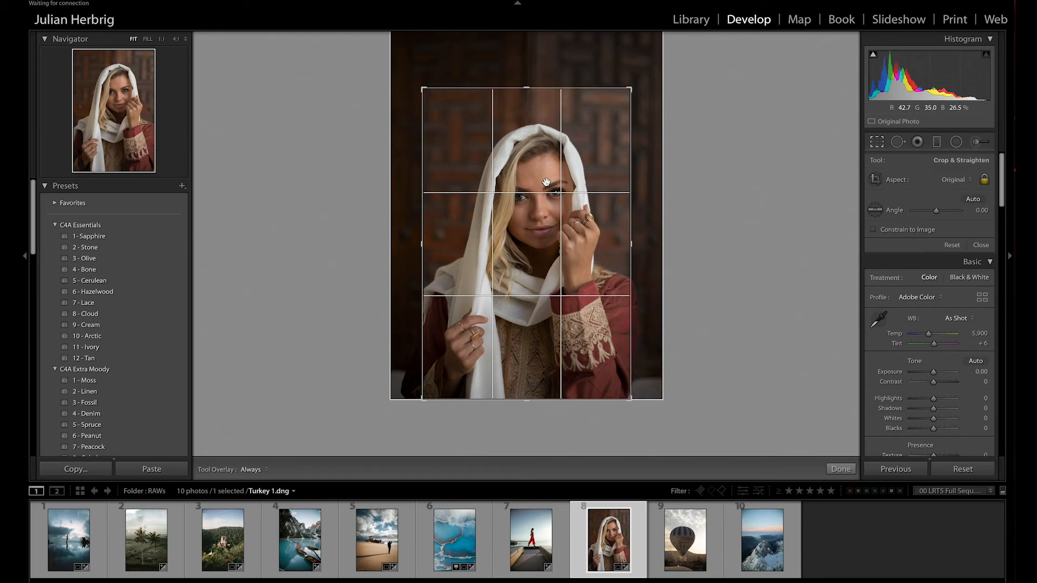
{"action": "left_click_drag", "start_coordinate": [554, 209], "coordinate": [547, 211]}
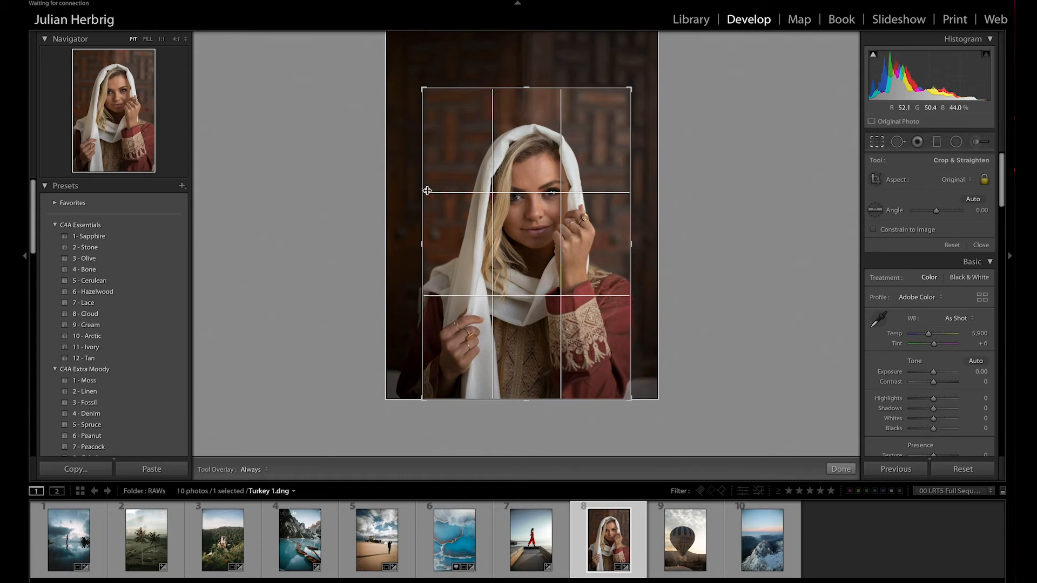
{"action": "key", "text": "Return"}
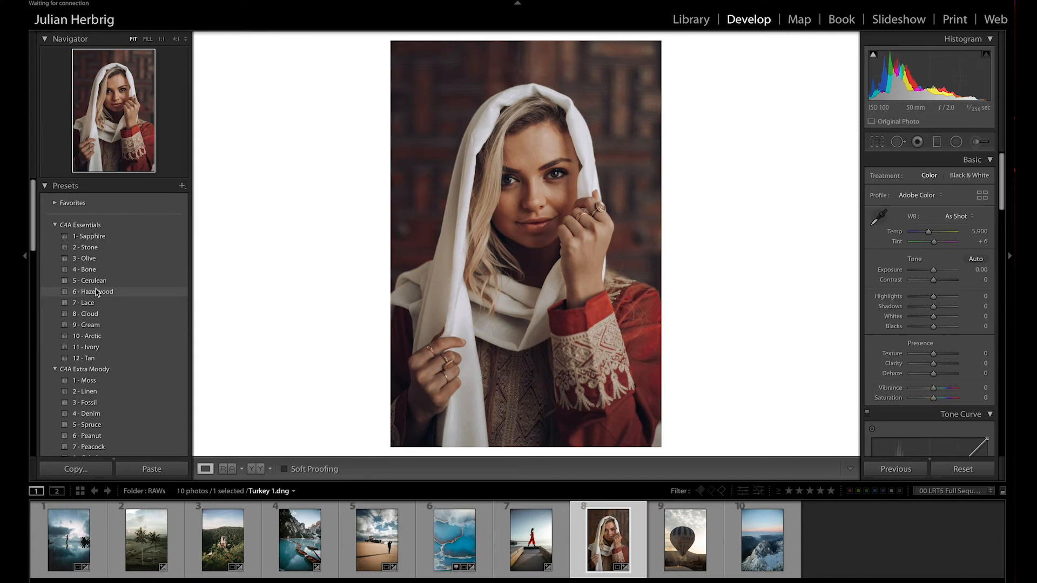
Step: Apply the Hazelwood preset to the portrait and set Temp to 4,991, Exposure to +0.55 and Contrast to +71
{"action": "left_click", "coordinate": [107, 293]}
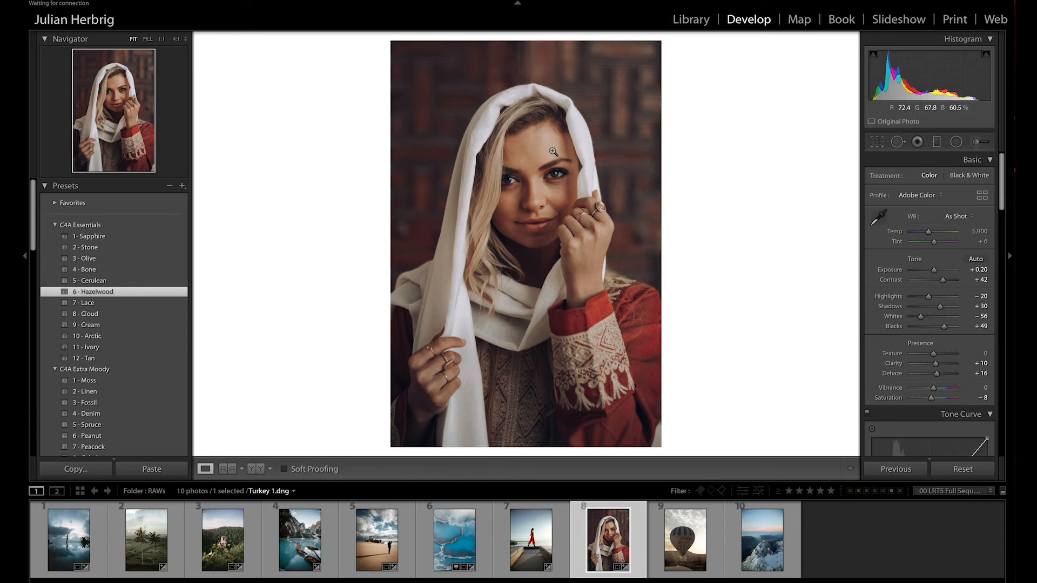
{"action": "left_click", "coordinate": [929, 234]}
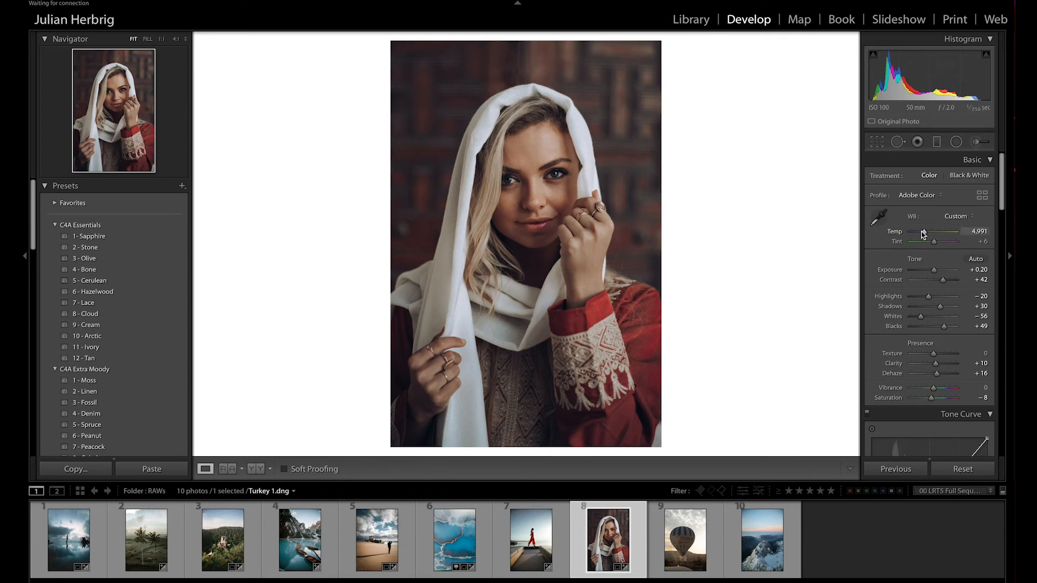
{"action": "left_click_drag", "start_coordinate": [934, 270], "coordinate": [951, 285]}
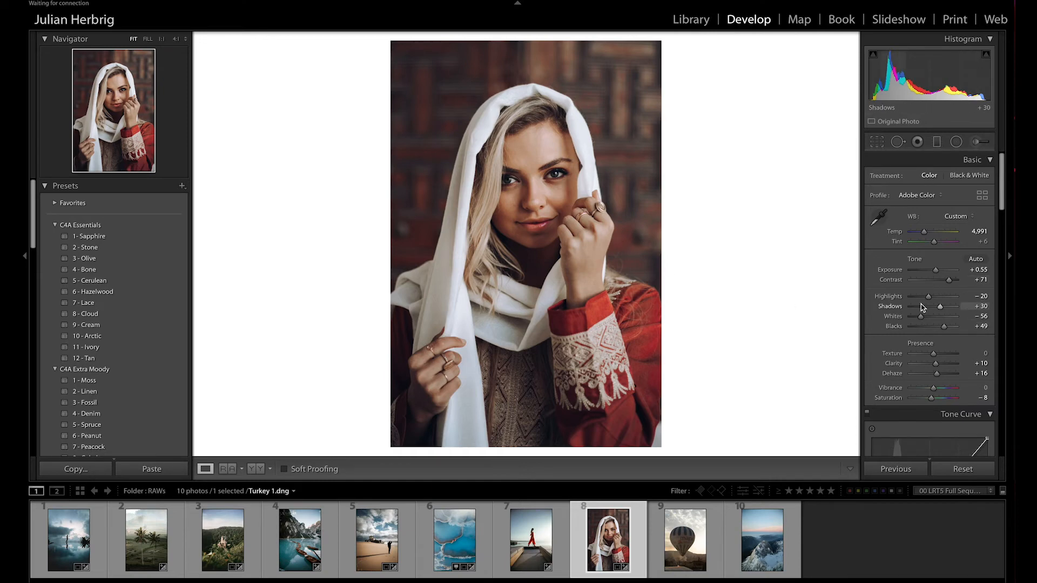
Step: Adjust the portrait's reds in HSL/Color with Hue +33 and Luminance -30
{"action": "scroll", "coordinate": [919, 300], "scroll_direction": "down", "scroll_amount": 7}
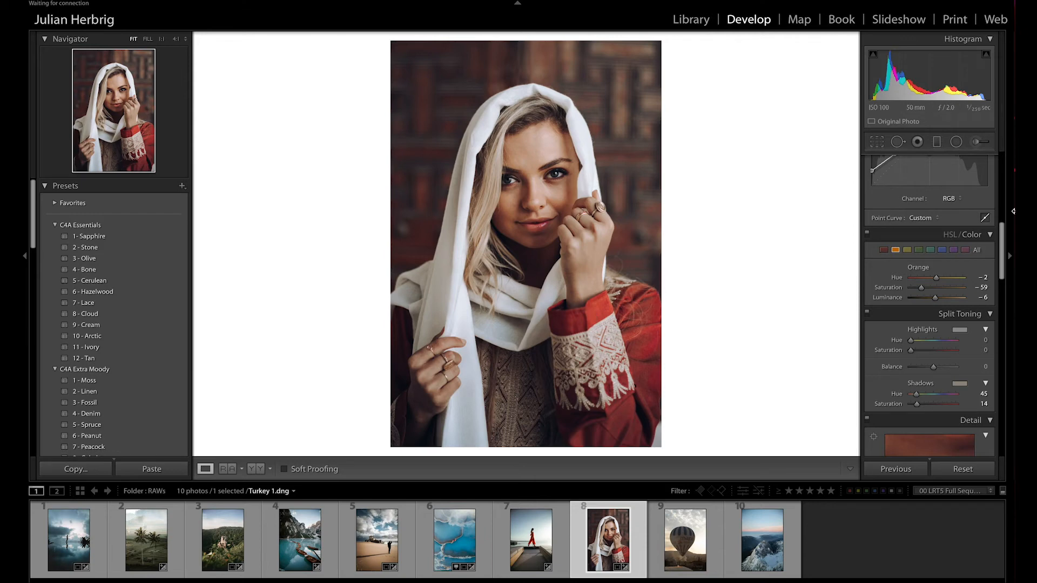
{"action": "left_click", "coordinate": [884, 249]}
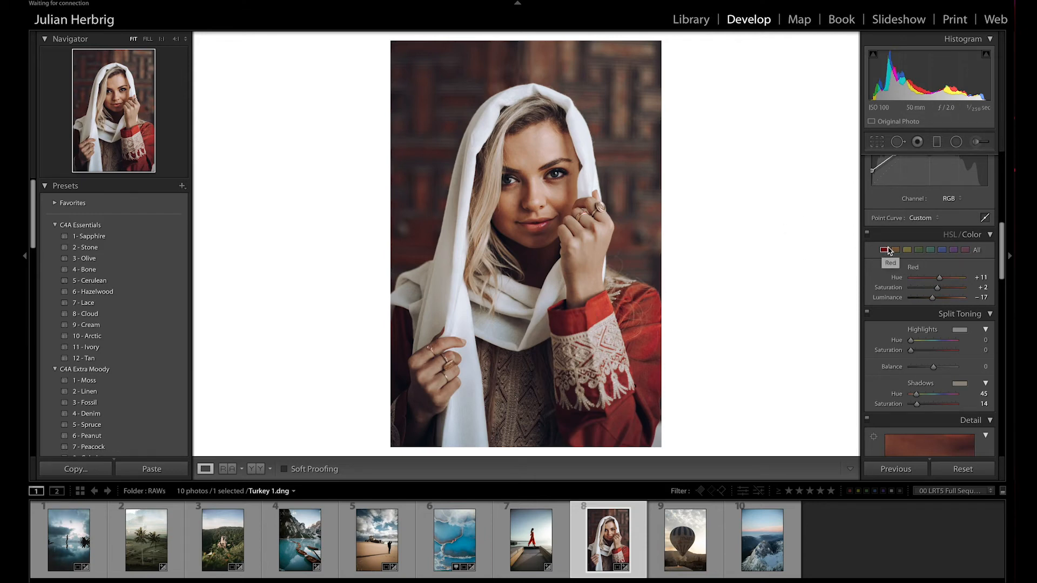
{"action": "left_click_drag", "start_coordinate": [935, 280], "coordinate": [946, 281]}
{"action": "mouse_move", "coordinate": [932, 300]}
{"action": "left_mouse_down"}
{"action": "mouse_move", "coordinate": [945, 301]}
{"action": "mouse_move", "coordinate": [929, 301]}
{"action": "left_mouse_up"}
{"action": "mouse_move", "coordinate": [953, 276]}
{"action": "left_mouse_down"}
{"action": "mouse_move", "coordinate": [909, 277]}
{"action": "mouse_move", "coordinate": [975, 277]}
{"action": "mouse_move", "coordinate": [900, 279]}
{"action": "mouse_move", "coordinate": [1002, 277]}
{"action": "mouse_move", "coordinate": [914, 277]}
{"action": "mouse_move", "coordinate": [946, 279]}
{"action": "left_mouse_up"}
{"action": "key", "text": "ctrl+z"}
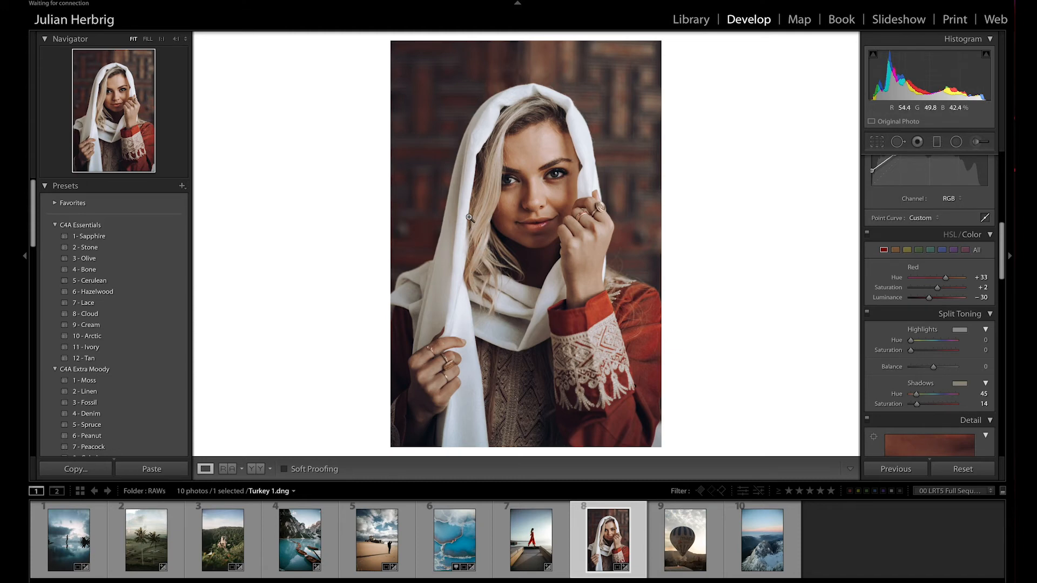
Step: Paint an adjustment brush mask over the woman's eyes with Clarity reset to 0 and brush Size 4.0
{"action": "left_click", "coordinate": [558, 178]}
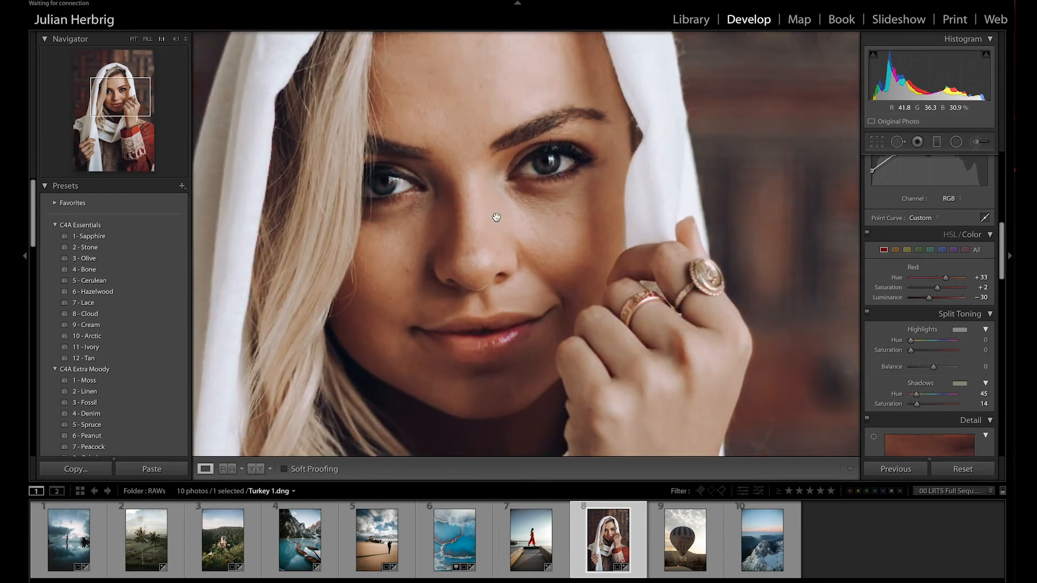
{"action": "scroll", "coordinate": [903, 265], "scroll_direction": "up", "scroll_amount": 7}
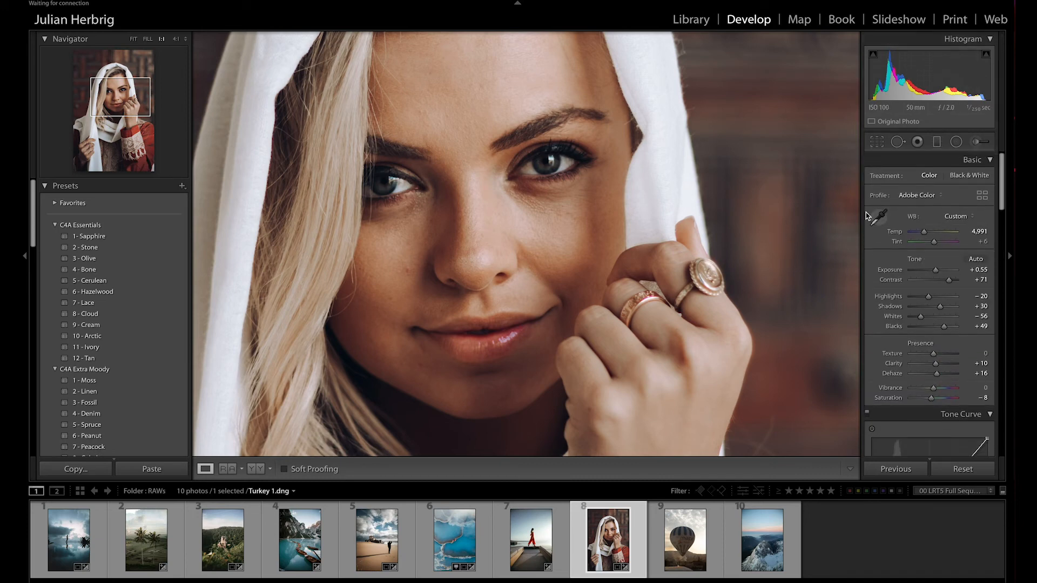
{"action": "left_click", "coordinate": [974, 145]}
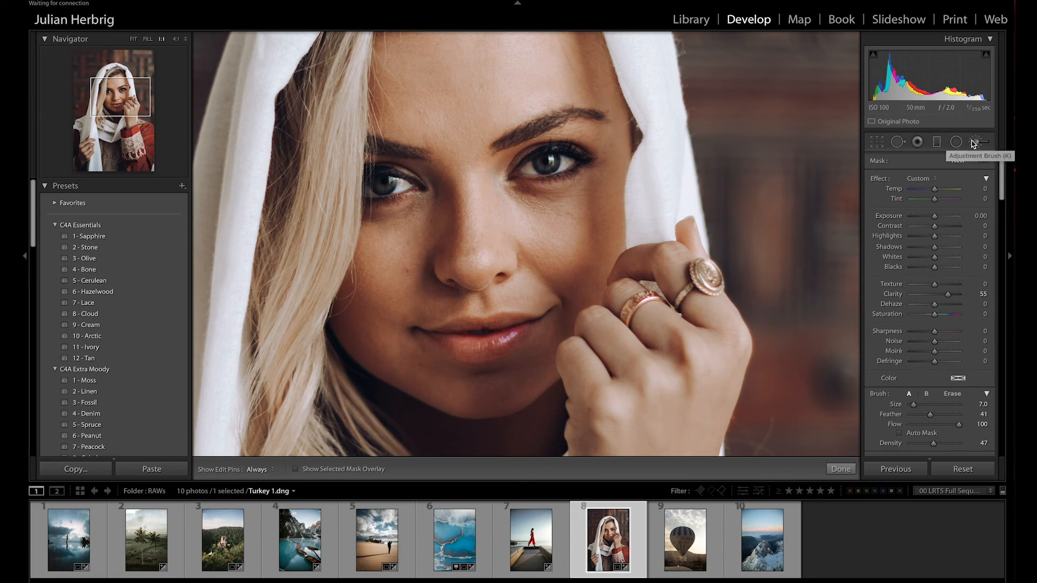
{"action": "left_click", "coordinate": [976, 294]}
{"action": "type", "text": "0"}
{"action": "scroll", "coordinate": [529, 164], "scroll_direction": "down", "scroll_amount": 3}
{"action": "key", "text": "Return"}
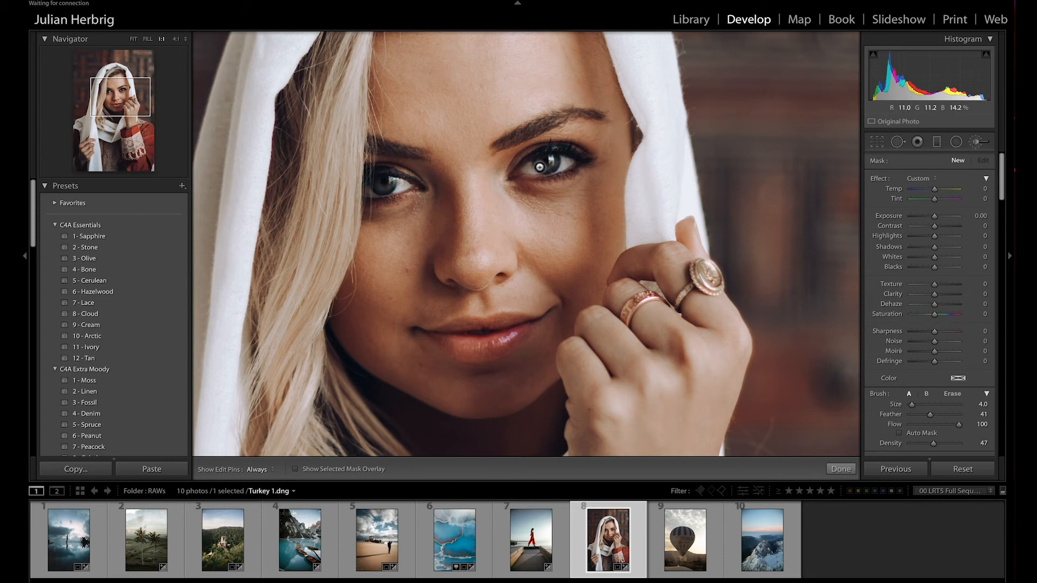
{"action": "key", "text": "h"}
{"action": "mouse_move", "coordinate": [387, 189]}
{"action": "left_mouse_down"}
{"action": "mouse_move", "coordinate": [370, 185]}
{"action": "mouse_move", "coordinate": [409, 184]}
{"action": "mouse_move", "coordinate": [385, 188]}
{"action": "left_mouse_up"}
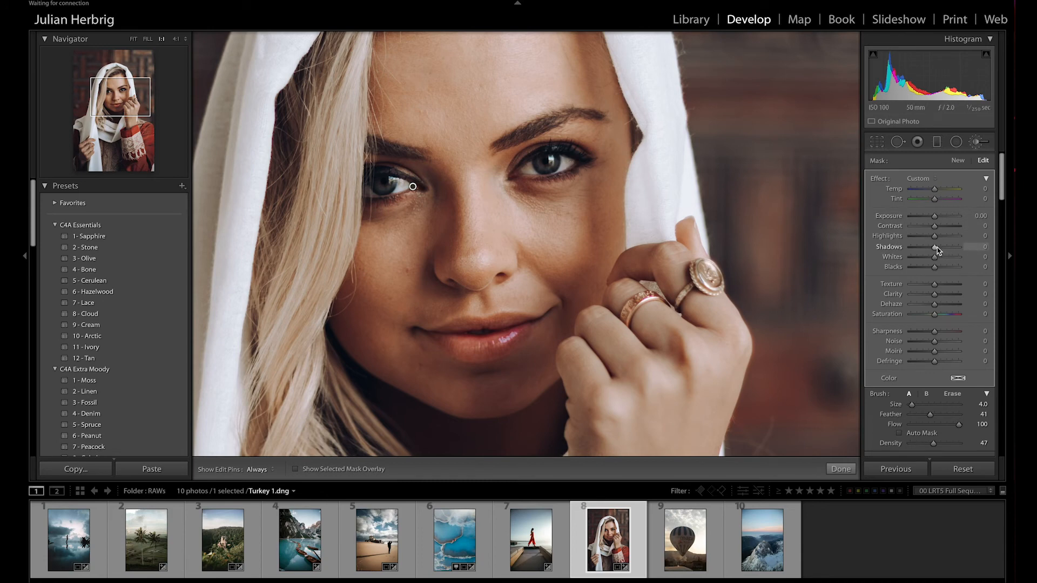
Step: Brighten the eye mask with Shadows 35, Blacks 13 and Exposure 0.07, and hide the edit pins to check it
{"action": "mouse_move", "coordinate": [936, 250]}
{"action": "left_mouse_down"}
{"action": "mouse_move", "coordinate": [960, 250]}
{"action": "mouse_move", "coordinate": [950, 250]}
{"action": "left_mouse_up"}
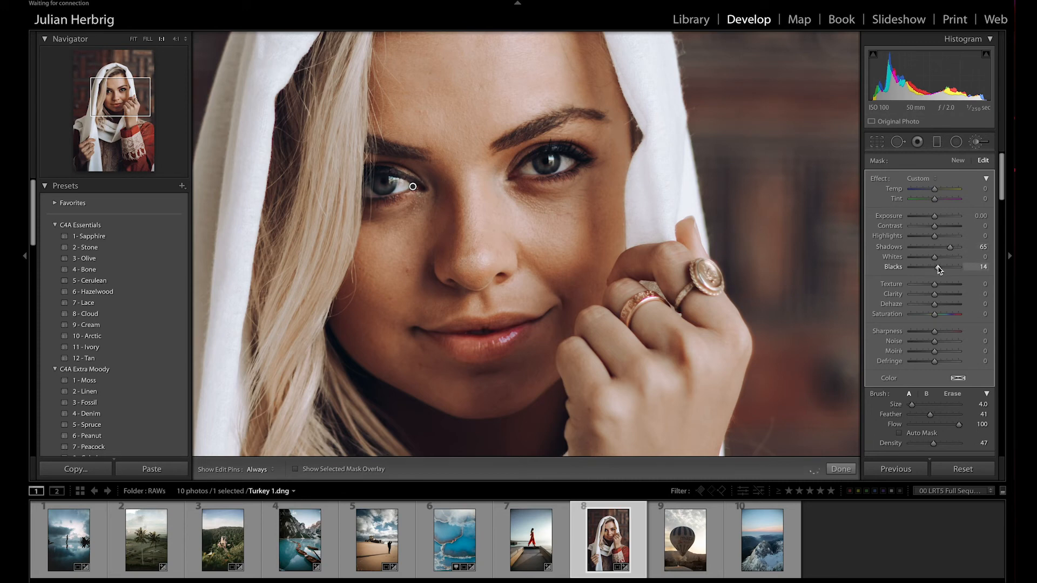
{"action": "scroll", "coordinate": [939, 272], "scroll_direction": "down", "scroll_amount": 1}
{"action": "scroll", "coordinate": [935, 272], "scroll_direction": "up", "scroll_amount": 1}
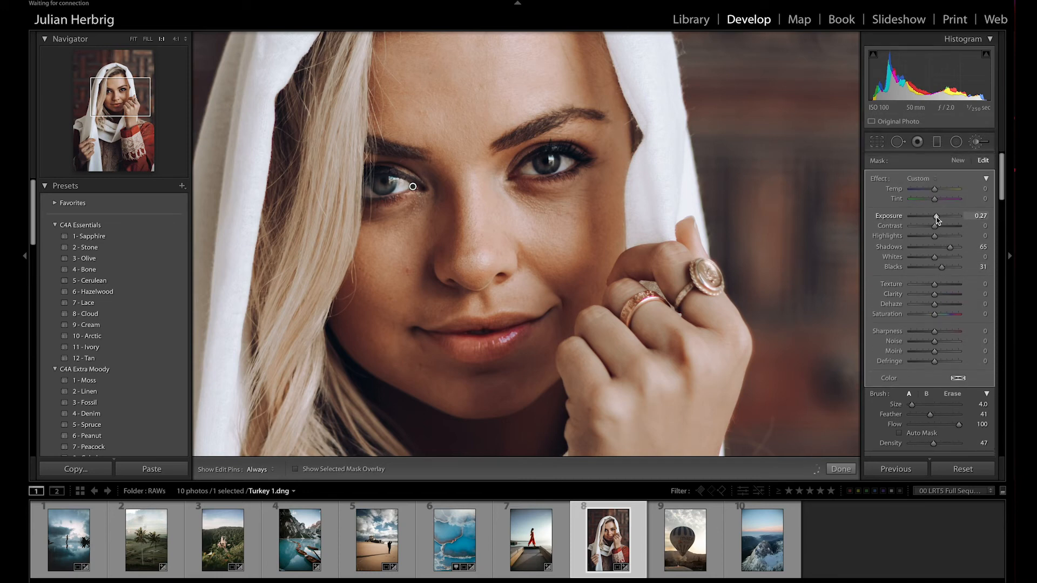
{"action": "left_click_drag", "start_coordinate": [935, 216], "coordinate": [937, 217]}
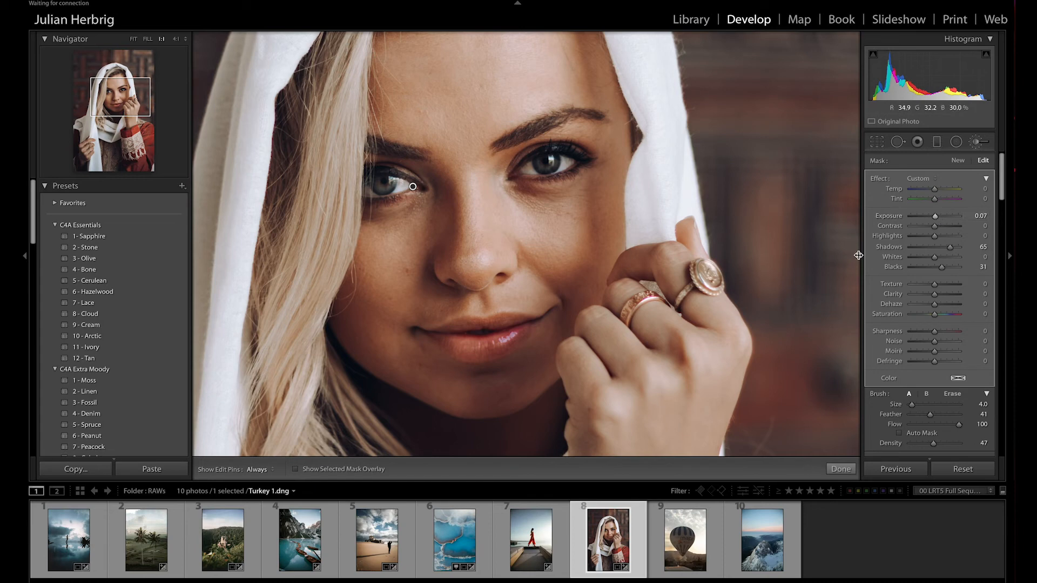
{"action": "left_click_drag", "start_coordinate": [949, 247], "coordinate": [936, 271]}
{"action": "key", "text": "h"}
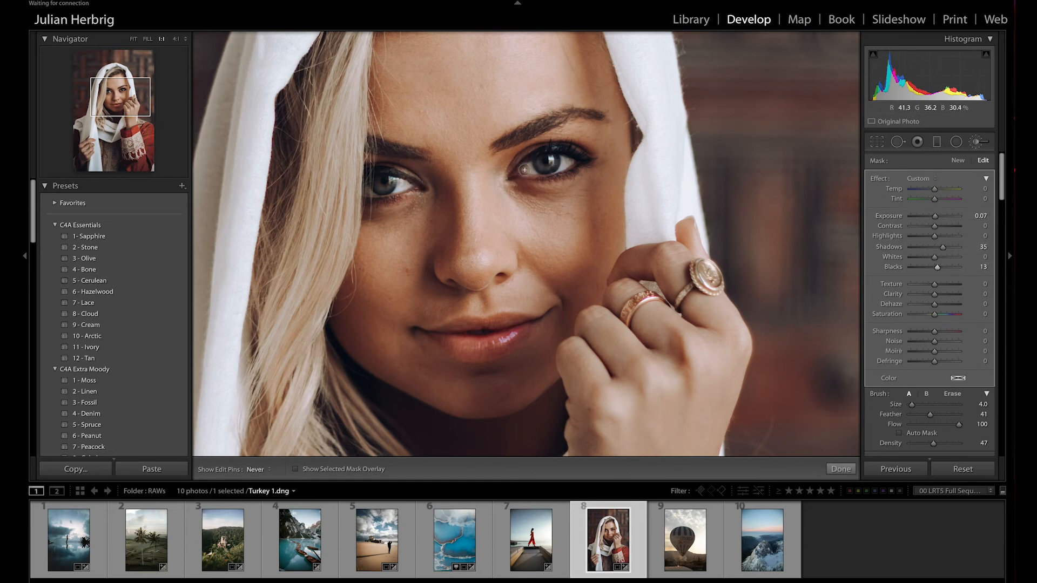
Step: Set the eye mask's Exposure to 0.65 and Contrast to 15, and compare the eyes with and without the brush effect
{"action": "key", "text": "h"}
{"action": "left_click_drag", "start_coordinate": [937, 218], "coordinate": [938, 218]}
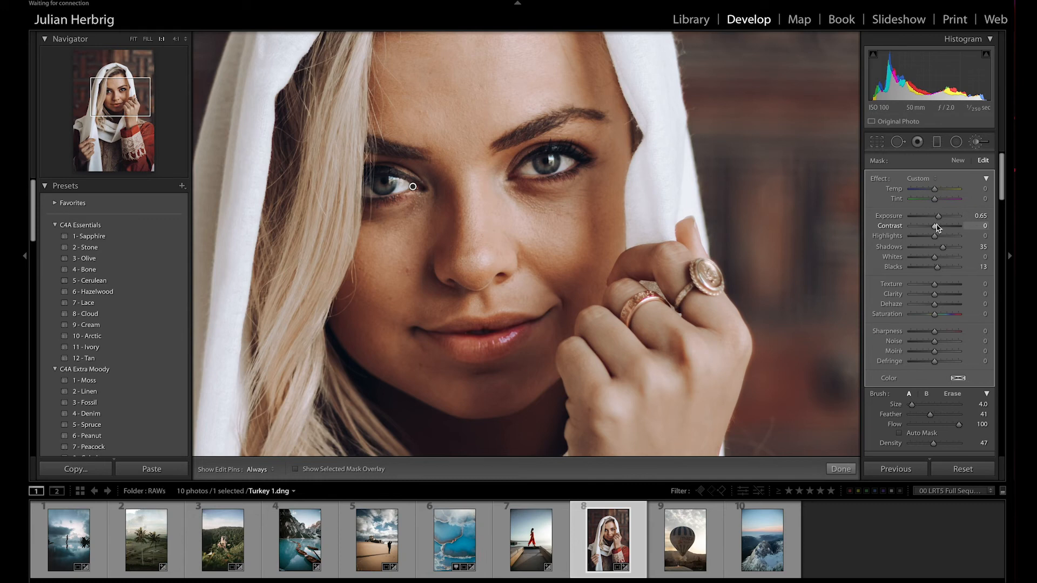
{"action": "left_click_drag", "start_coordinate": [938, 228], "coordinate": [939, 228]}
{"action": "scroll", "coordinate": [929, 243], "scroll_direction": "down", "scroll_amount": 3}
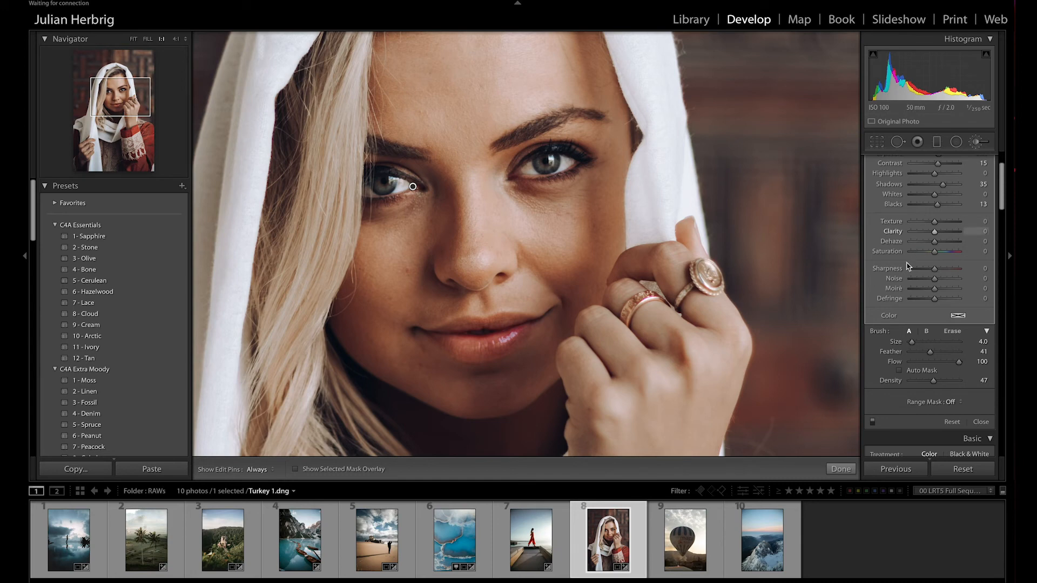
{"action": "left_click", "coordinate": [874, 423]}
{"action": "left_click", "coordinate": [873, 423]}
{"action": "left_click", "coordinate": [874, 423]}
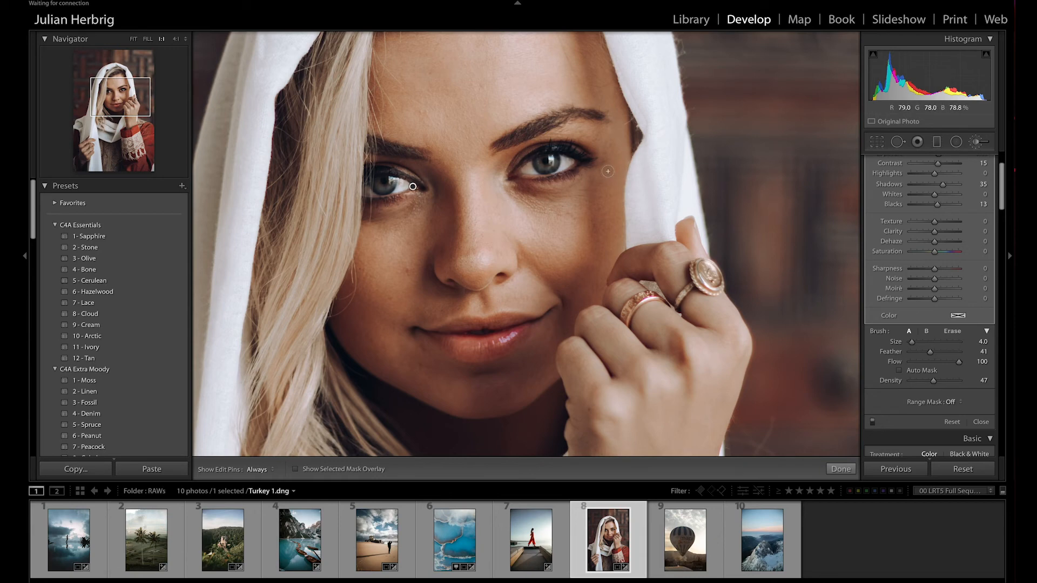
{"action": "left_click", "coordinate": [872, 422]}
Step: Switch the eye mask's brush to Erase with Flow 100, then close the adjustment brush and return to the full portrait
{"action": "left_click", "coordinate": [953, 332]}
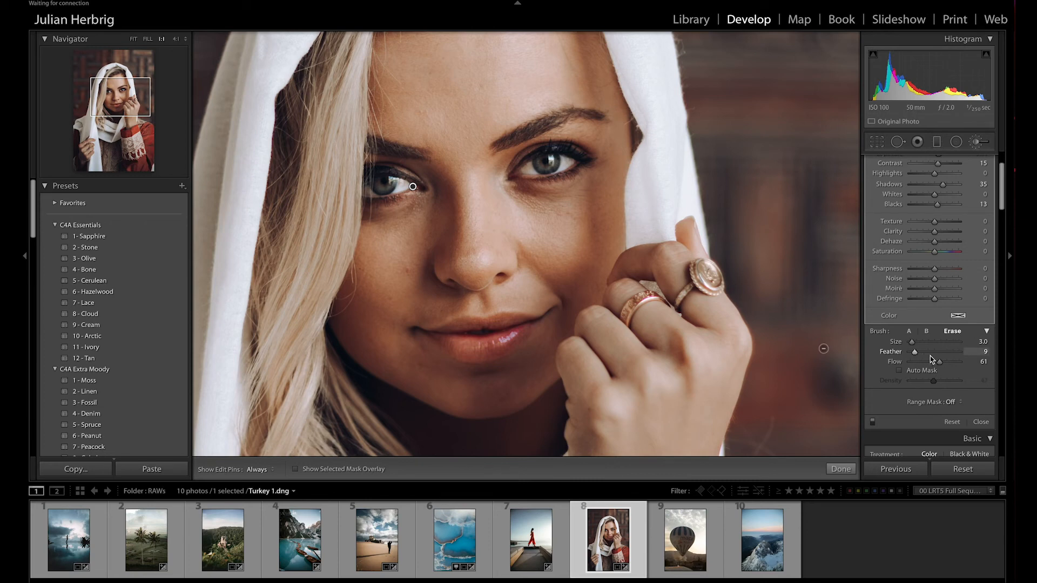
{"action": "left_click_drag", "start_coordinate": [940, 362], "coordinate": [979, 363]}
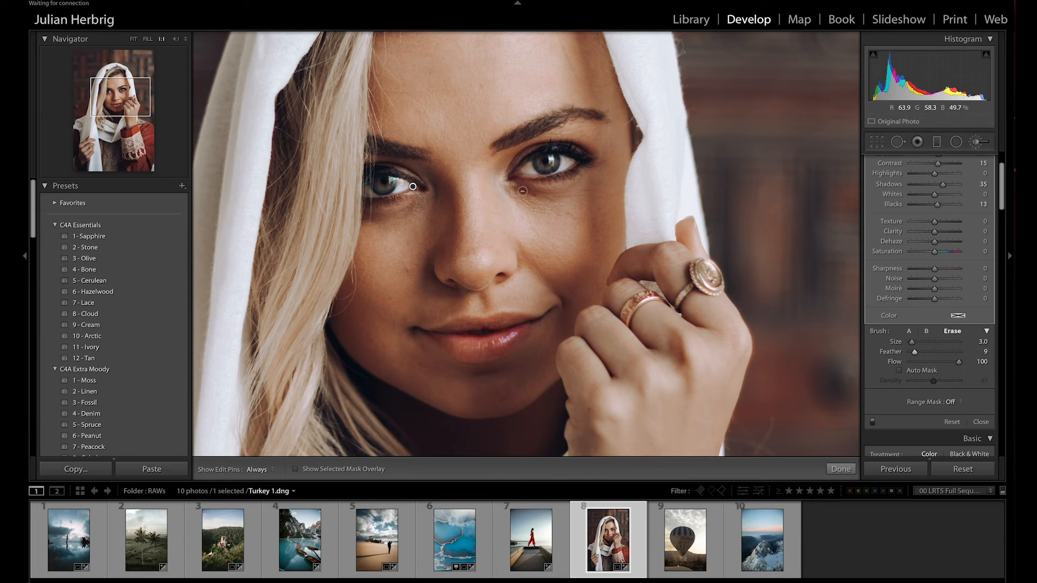
{"action": "key", "text": "h"}
{"action": "key", "text": "bracketright"}
{"action": "key", "text": "k"}
{"action": "left_click", "coordinate": [513, 136]}
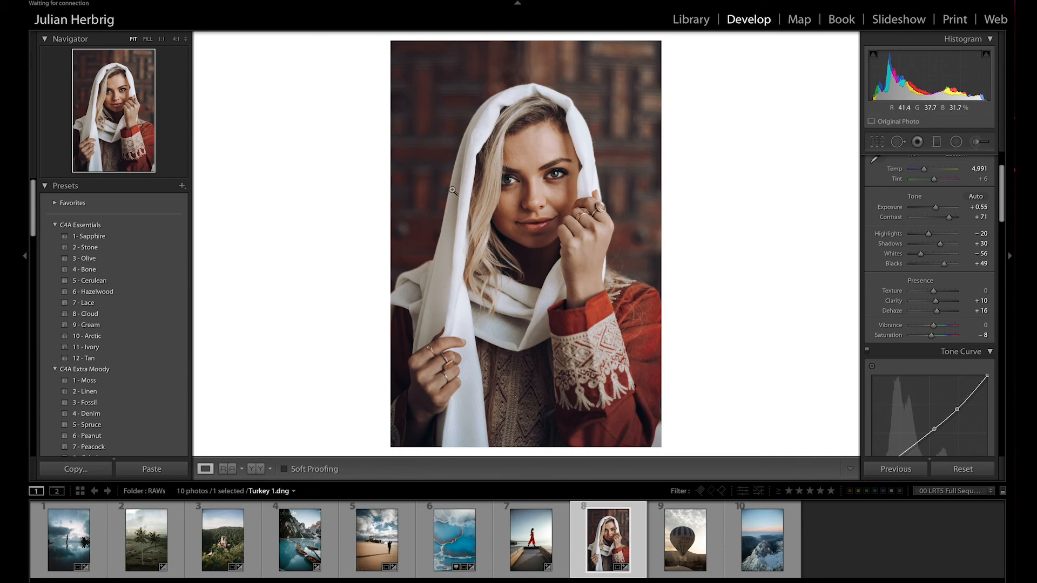
Step: Paint a new adjustment brush mask over the woman's hair at brush sizes 12.0 and 8.0, and set its Clarity to 74
{"action": "left_click", "coordinate": [976, 144]}
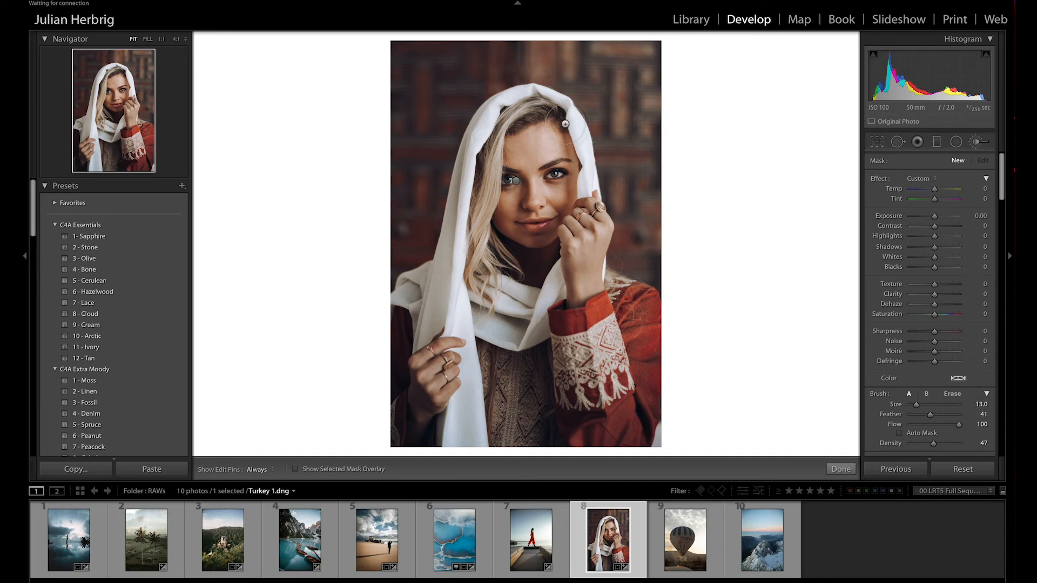
{"action": "key", "text": "h"}
{"action": "key", "text": "["}
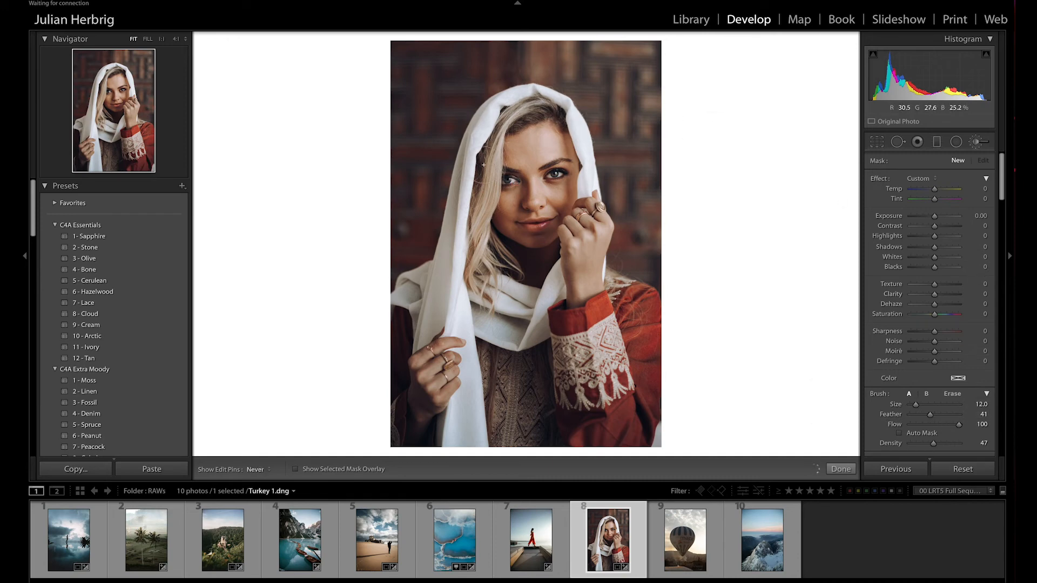
{"action": "left_click", "coordinate": [487, 258]}
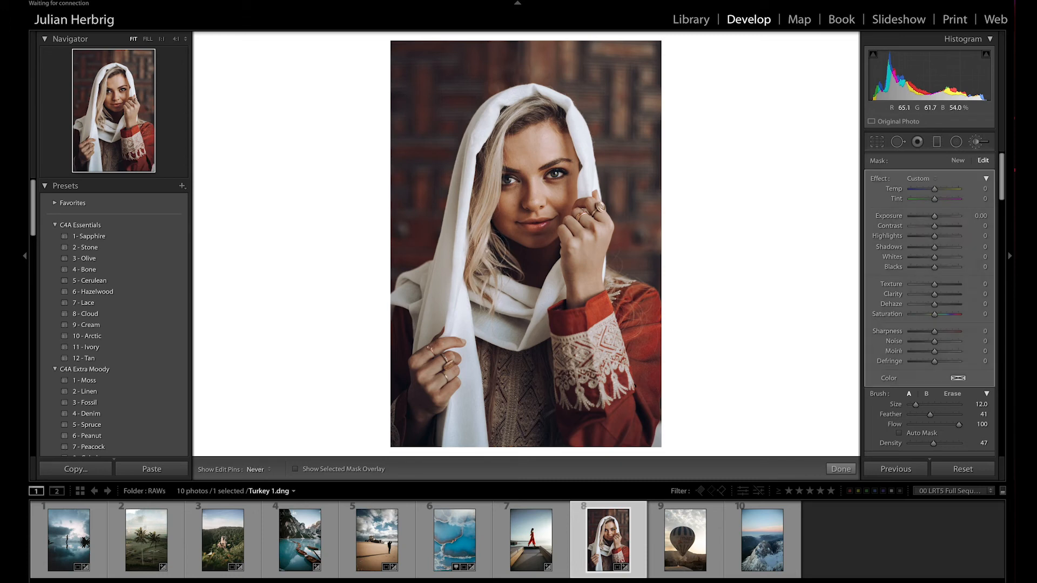
{"action": "scroll", "coordinate": [481, 167], "scroll_direction": "down", "scroll_amount": 4}
{"action": "left_click_drag", "start_coordinate": [564, 114], "coordinate": [507, 124]}
{"action": "key", "text": "h"}
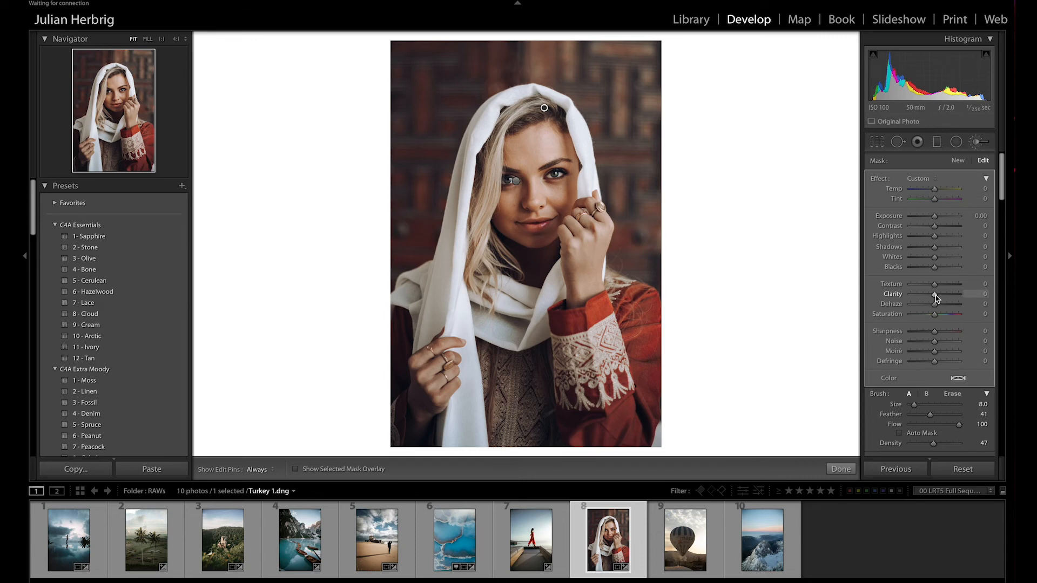
{"action": "mouse_move", "coordinate": [948, 297]}
{"action": "left_mouse_down"}
{"action": "mouse_move", "coordinate": [962, 296]}
{"action": "mouse_move", "coordinate": [935, 296]}
{"action": "mouse_move", "coordinate": [978, 299]}
{"action": "mouse_move", "coordinate": [938, 298]}
{"action": "mouse_move", "coordinate": [963, 297]}
{"action": "mouse_move", "coordinate": [950, 297]}
{"action": "left_mouse_up"}
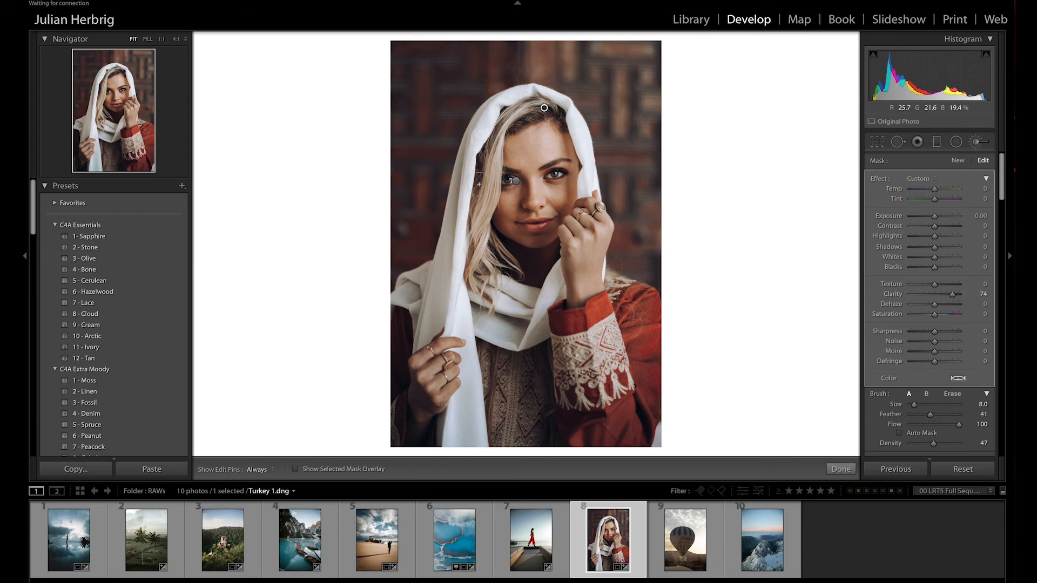
Step: Examine the woman's hair up close without the brush tool, and reselect the hair mask in the full portrait view
{"action": "key", "text": "k"}
{"action": "left_click", "coordinate": [483, 240]}
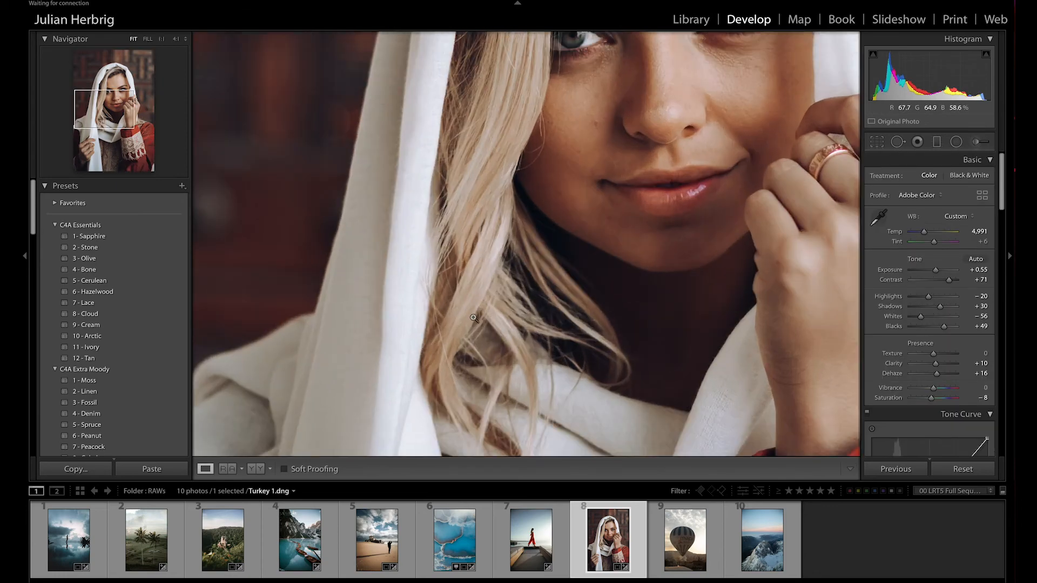
{"action": "left_click", "coordinate": [473, 317]}
{"action": "left_click", "coordinate": [956, 141]}
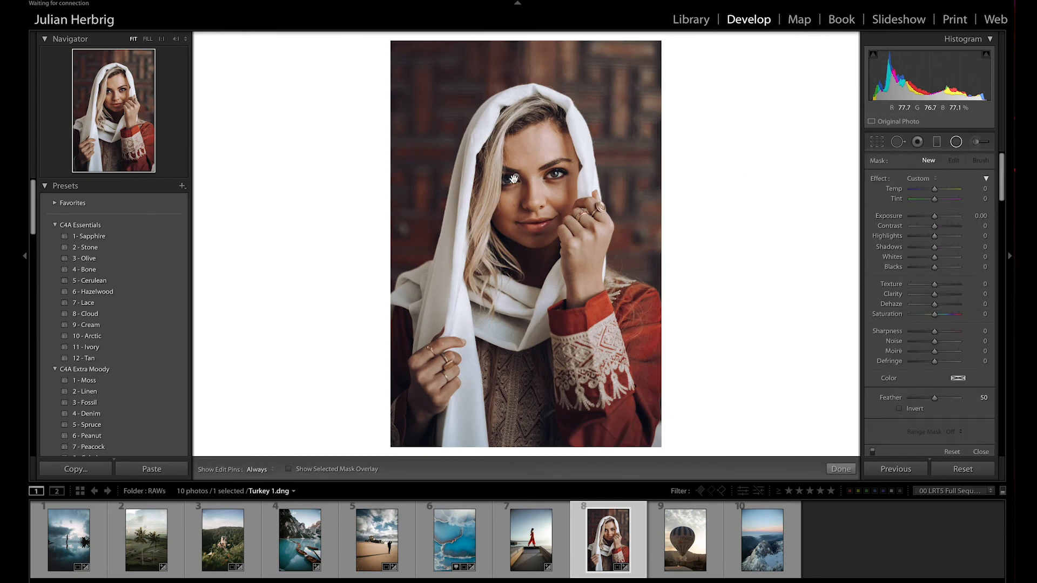
{"action": "left_click", "coordinate": [976, 142]}
{"action": "left_click", "coordinate": [543, 108]}
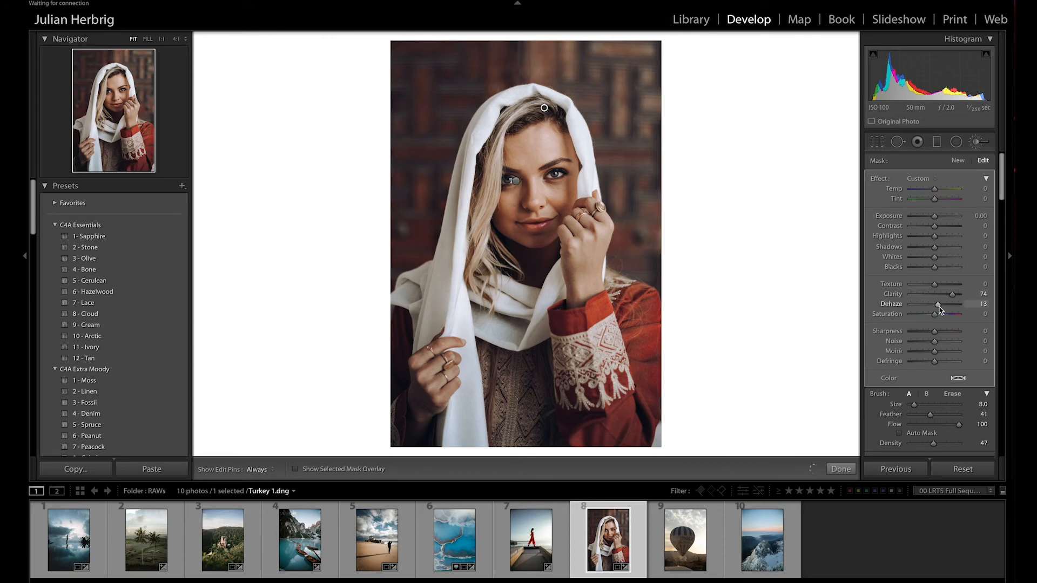
Step: Try Dehaze 38 and Exposure 1.26 on the hair mask, and undo both changes
{"action": "left_click_drag", "start_coordinate": [937, 309], "coordinate": [943, 311]}
{"action": "left_click_drag", "start_coordinate": [935, 217], "coordinate": [948, 220]}
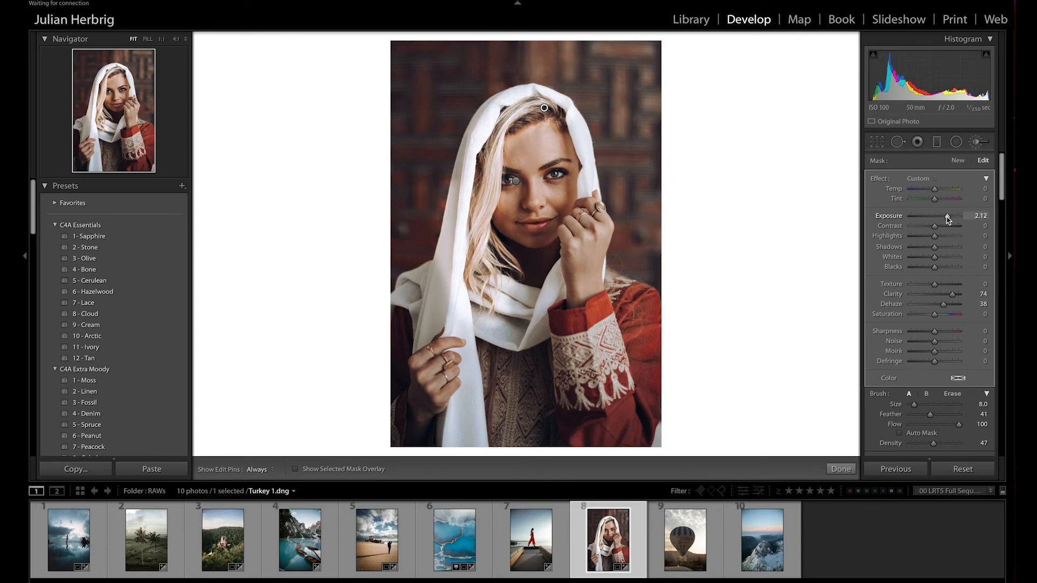
{"action": "left_click_drag", "start_coordinate": [946, 218], "coordinate": [941, 220]}
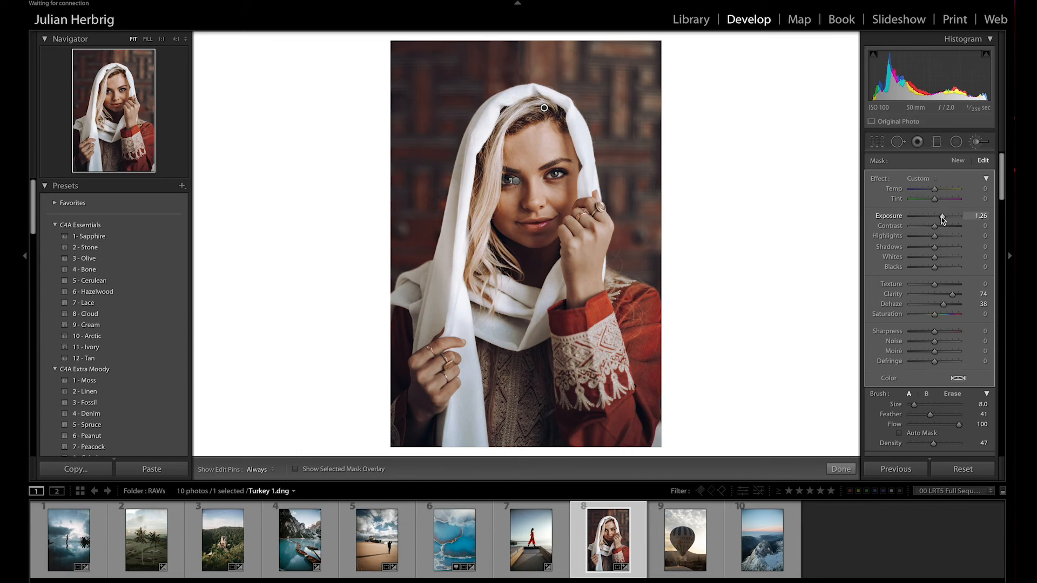
{"action": "key", "text": "ctrl+z"}
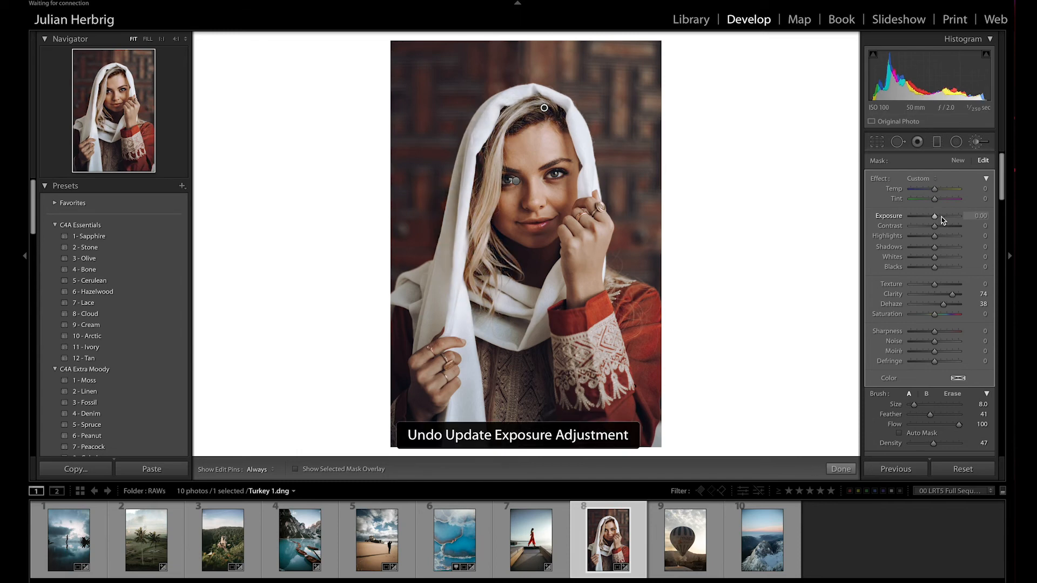
{"action": "key", "text": "ctrl+z"}
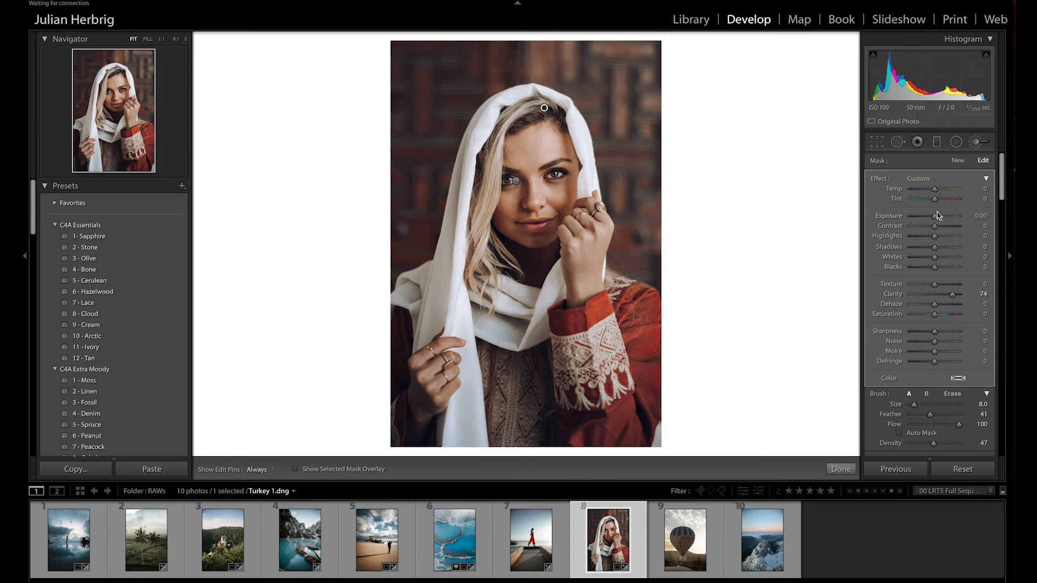
Step: Set the hair mask's Exposure to 0.55, close the adjustment brush, and briefly reset the portrait to compare it with the original
{"action": "left_click_drag", "start_coordinate": [934, 219], "coordinate": [938, 218]}
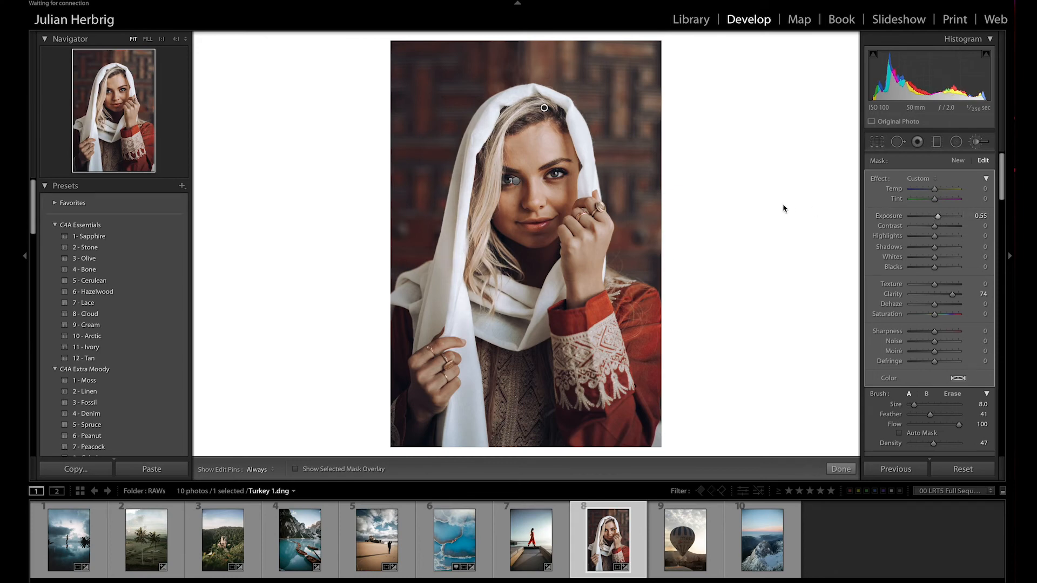
{"action": "key", "text": "k"}
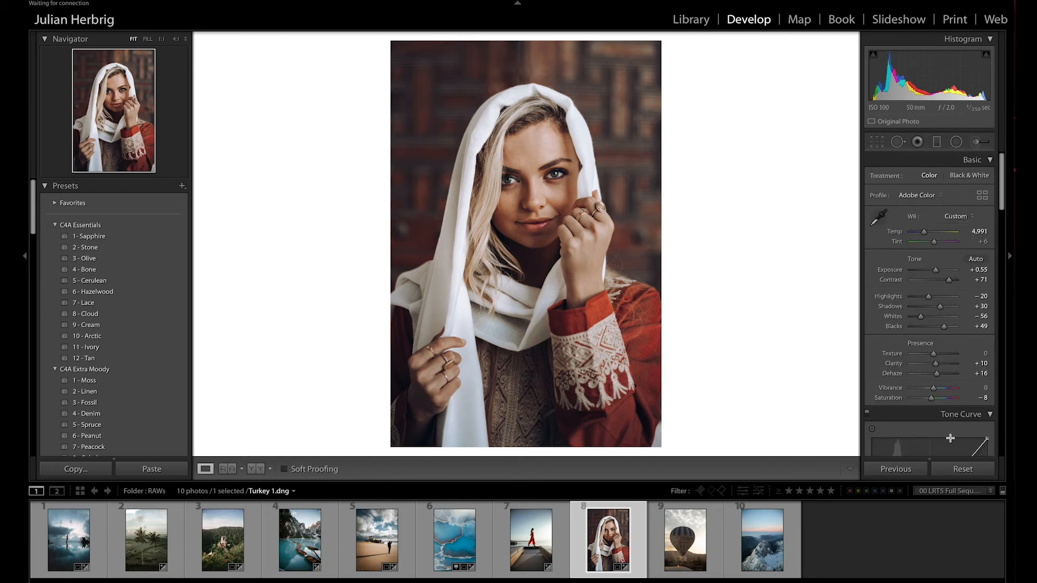
{"action": "left_click", "coordinate": [962, 469]}
{"action": "key", "text": "ctrl+z"}
Step: Add a post-crop vignette with Amount −24 to the portrait, and compare it with the unedited photo using a reset and undo
{"action": "scroll", "coordinate": [939, 272], "scroll_direction": "down", "scroll_amount": 5}
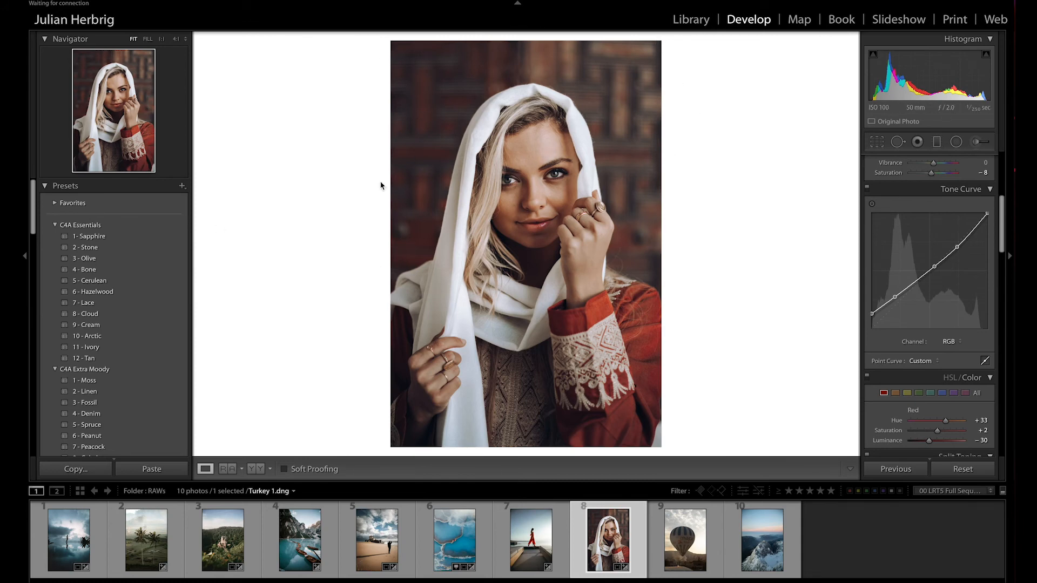
{"action": "scroll", "coordinate": [927, 280], "scroll_direction": "down", "scroll_amount": 15}
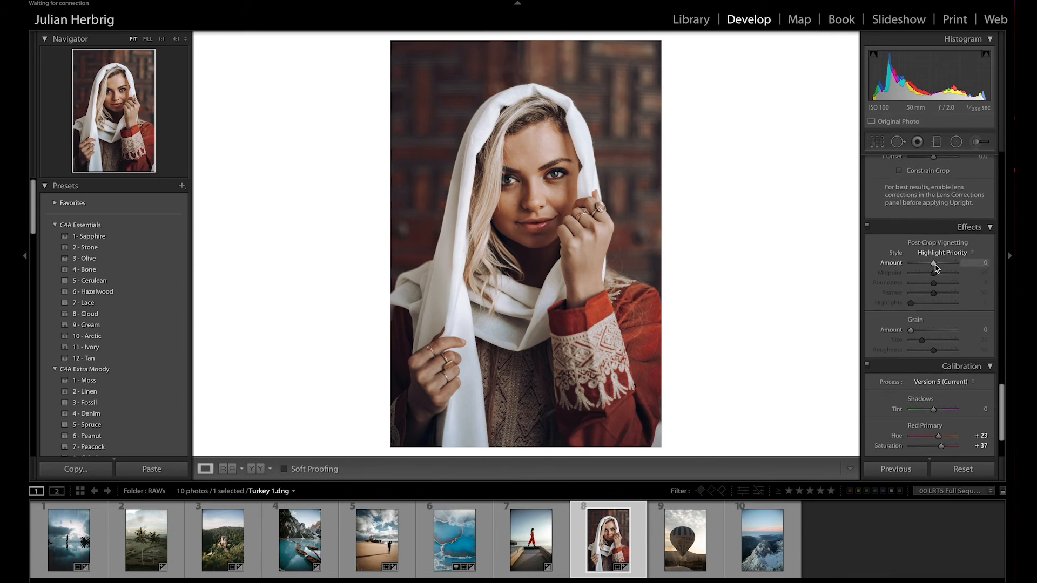
{"action": "mouse_move", "coordinate": [935, 267]}
{"action": "left_mouse_down"}
{"action": "mouse_move", "coordinate": [955, 269]}
{"action": "mouse_move", "coordinate": [930, 269]}
{"action": "left_mouse_up"}
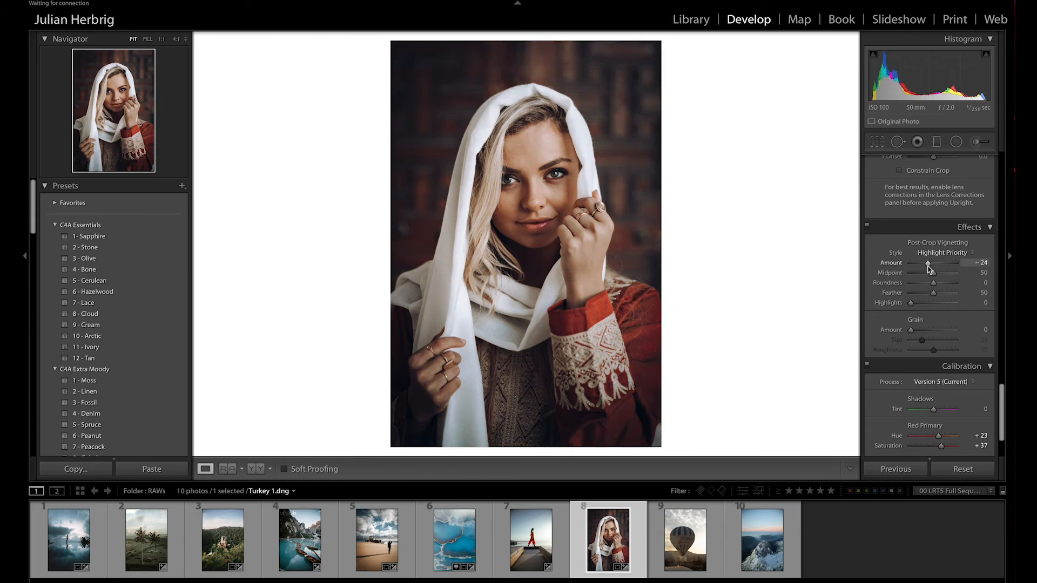
{"action": "left_click", "coordinate": [961, 476]}
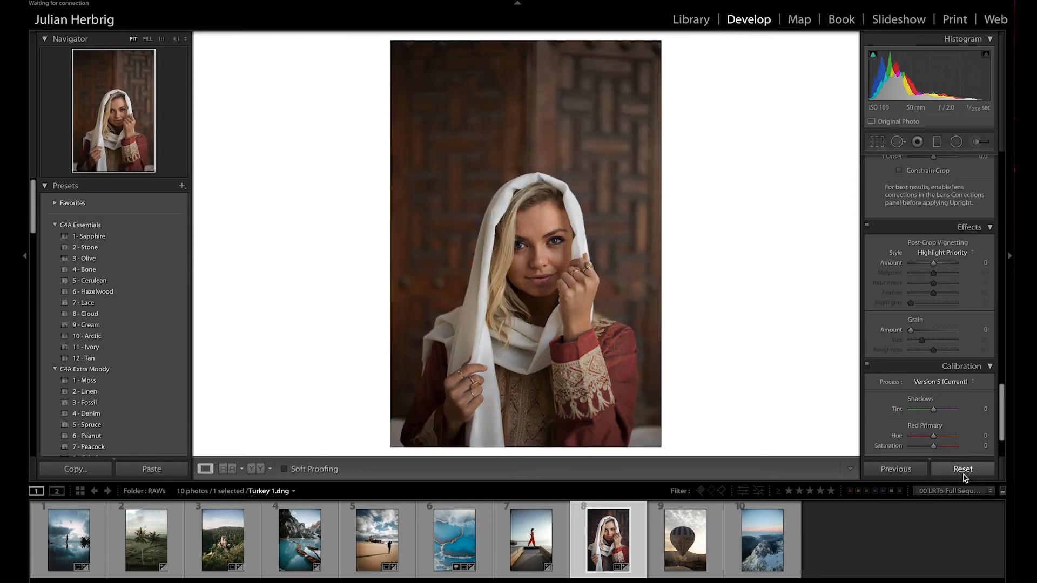
{"action": "key", "text": "ctrl+z"}
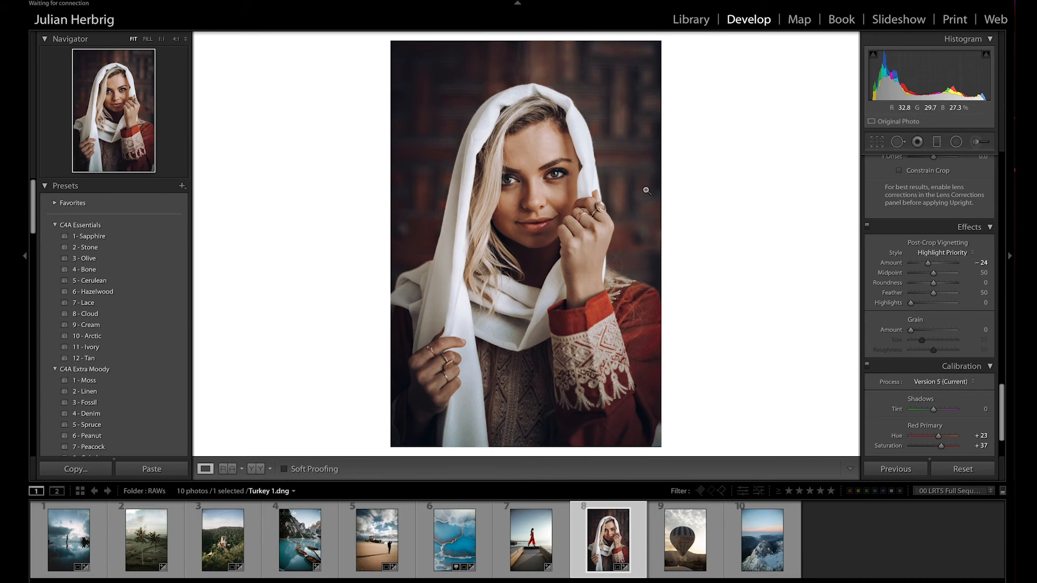
Step: Set the portrait's overall Exposure to +0.60 in the basic adjustments
{"action": "scroll", "coordinate": [956, 284], "scroll_direction": "up", "scroll_amount": 5}
{"action": "scroll", "coordinate": [956, 285], "scroll_direction": "up", "scroll_amount": 10}
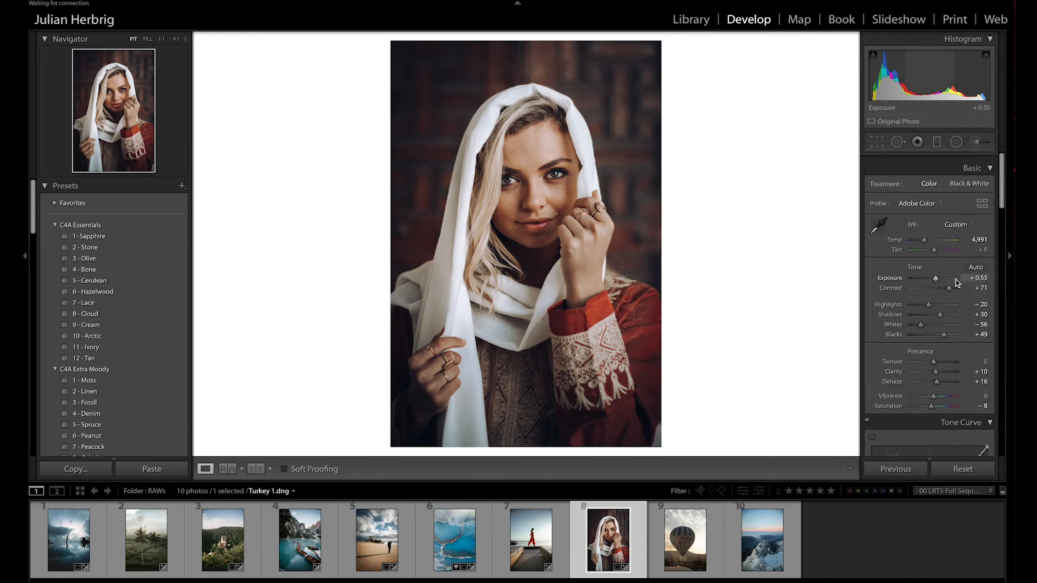
{"action": "left_click_drag", "start_coordinate": [936, 270], "coordinate": [937, 270]}
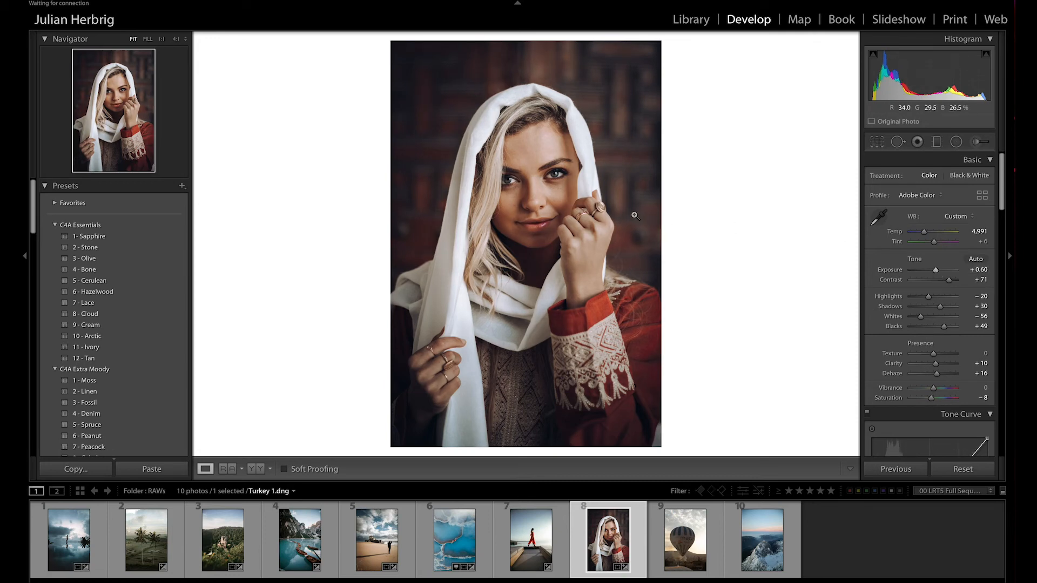
Step: Open the balloon photo Turkey 2.dng and apply the 7 - Lace preset from C4A Essentials
{"action": "key", "text": "Right"}
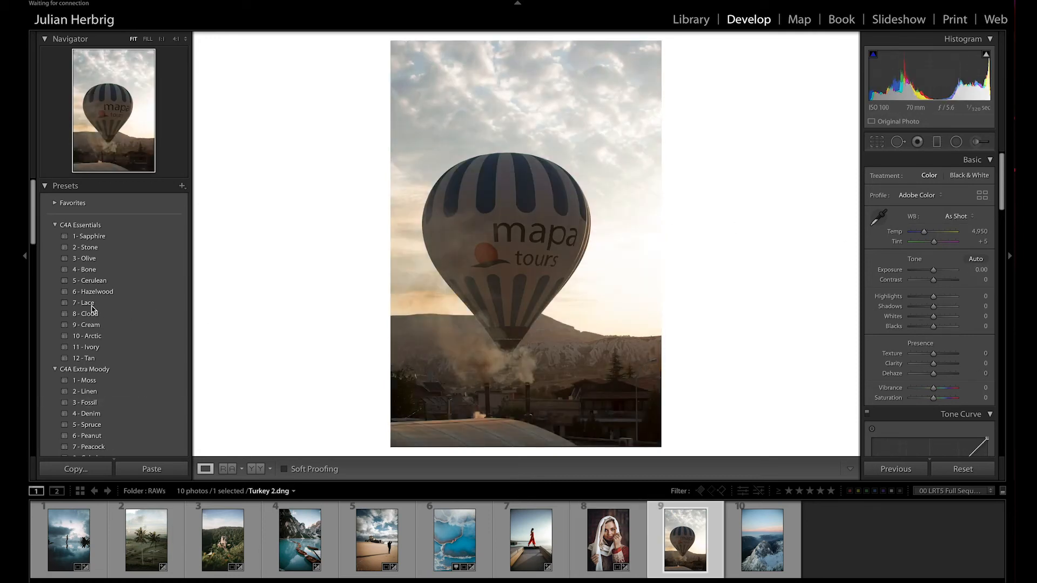
{"action": "scroll", "coordinate": [92, 305], "scroll_direction": "down", "scroll_amount": 1}
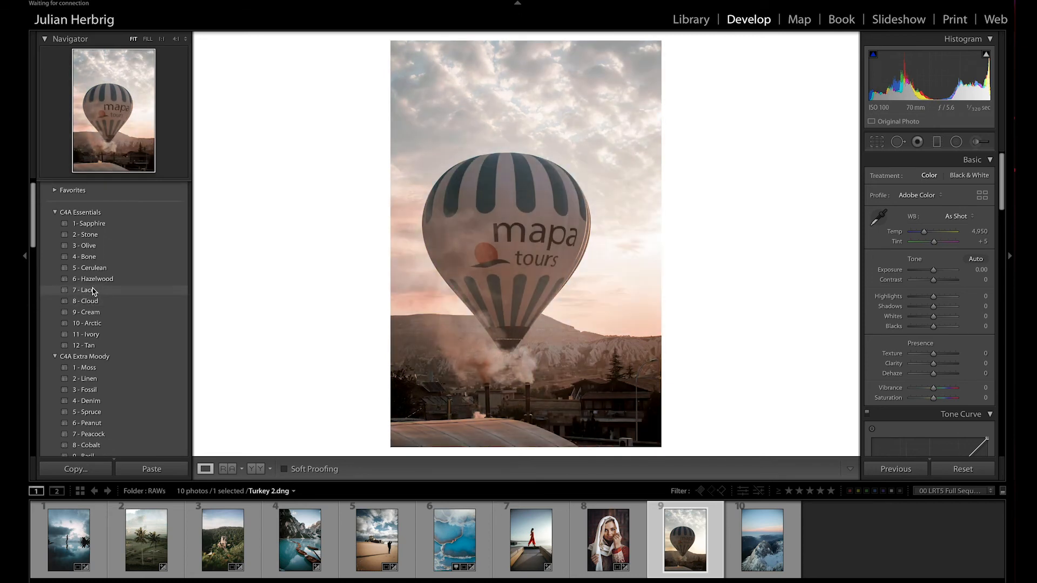
{"action": "left_click", "coordinate": [91, 292]}
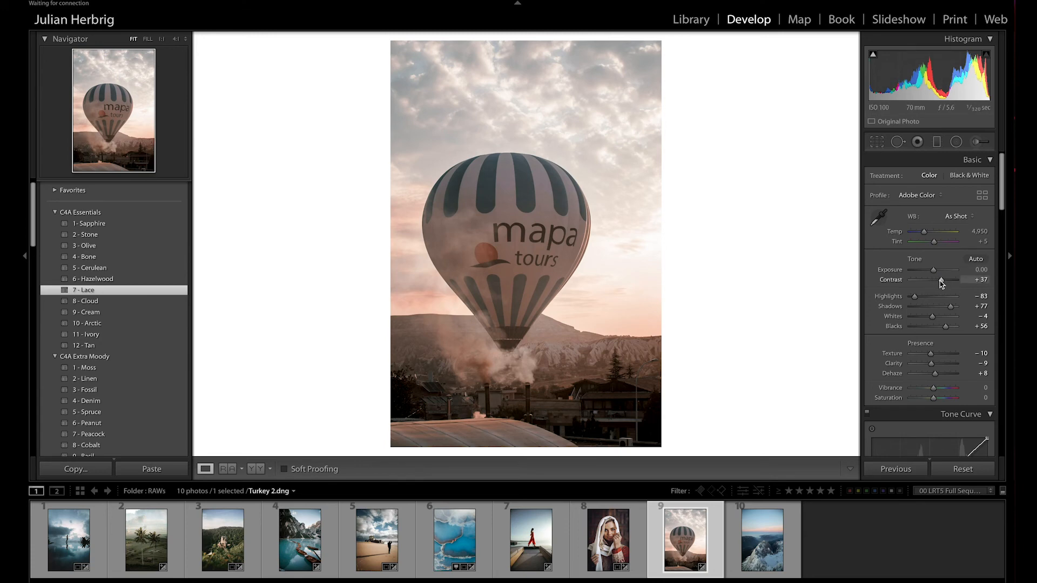
Step: Set the balloon photo's Temp to 4,444, Tint to −11, Exposure to −0.15 and Contrast to +88
{"action": "mouse_move", "coordinate": [941, 285]}
{"action": "left_mouse_down"}
{"action": "mouse_move", "coordinate": [961, 284]}
{"action": "mouse_move", "coordinate": [949, 285]}
{"action": "left_mouse_up"}
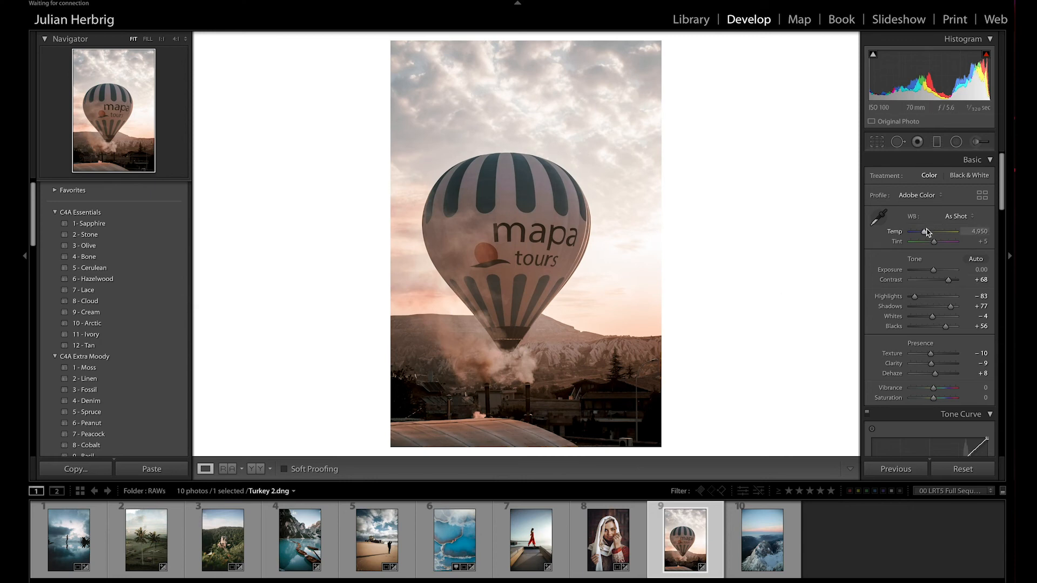
{"action": "left_click_drag", "start_coordinate": [926, 233], "coordinate": [925, 234]}
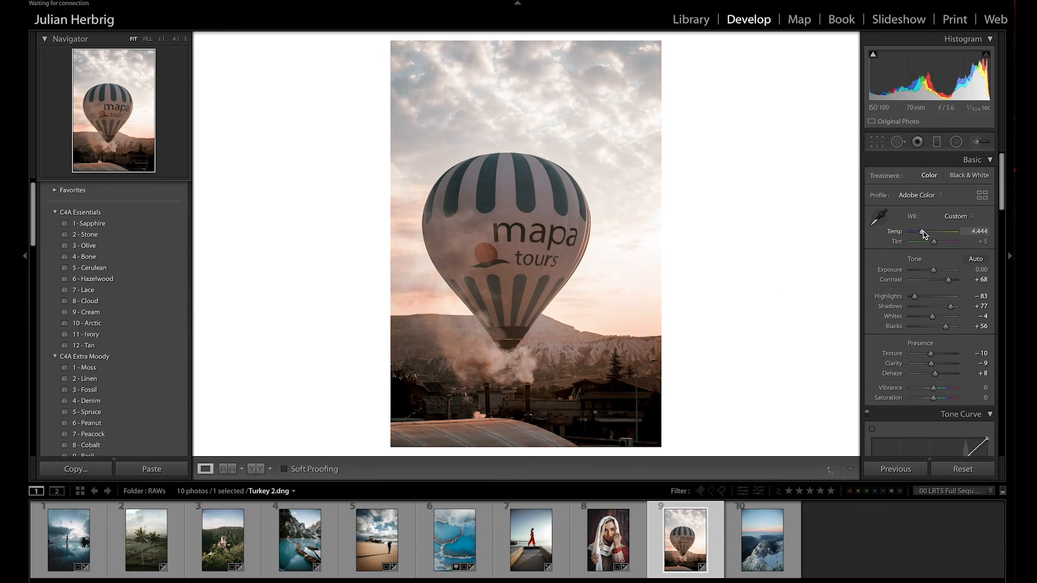
{"action": "left_click_drag", "start_coordinate": [934, 243], "coordinate": [931, 245]}
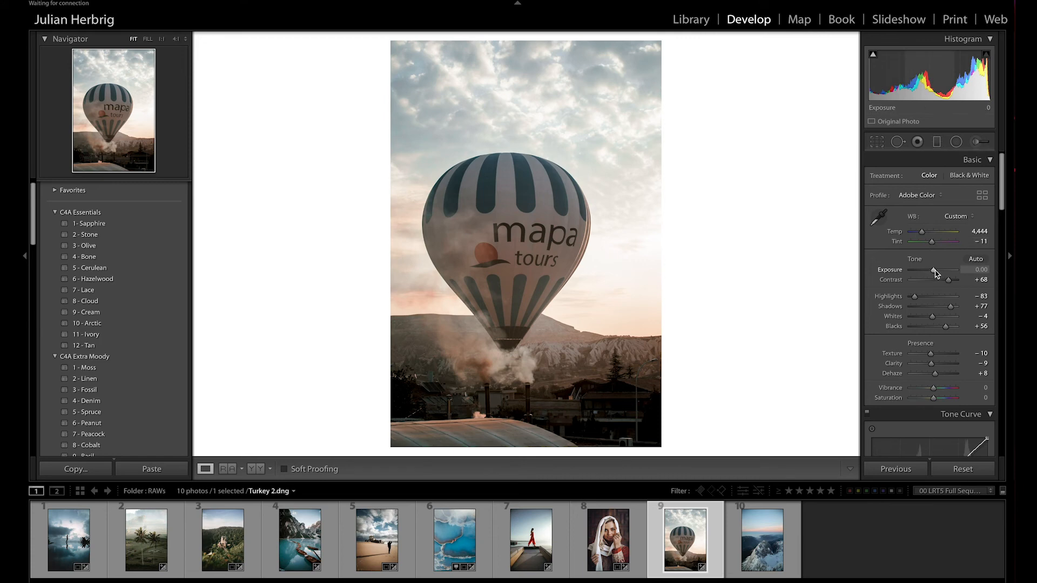
{"action": "left_click_drag", "start_coordinate": [934, 273], "coordinate": [934, 274]}
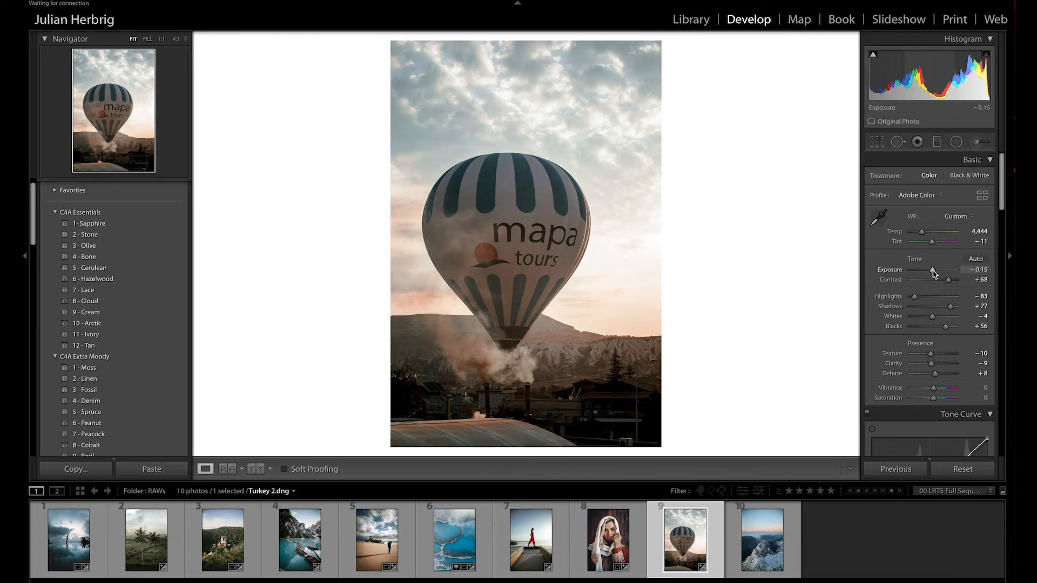
{"action": "left_click_drag", "start_coordinate": [948, 280], "coordinate": [952, 280]}
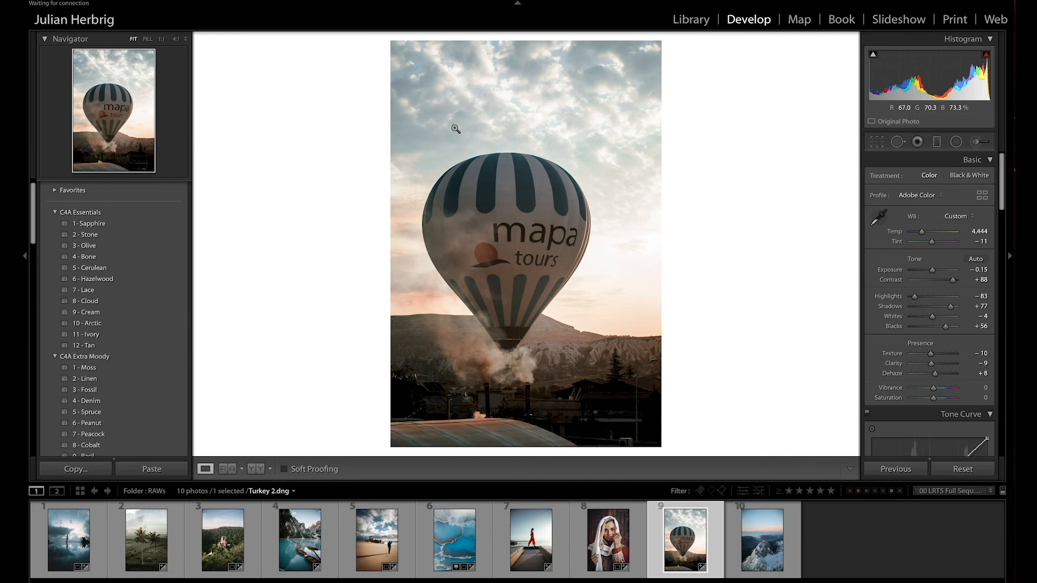
Step: Draw a horizontal graduated filter from the sky downward, with its centre on the balloon just below the lettering
{"action": "left_click", "coordinate": [917, 141]}
{"action": "left_click_drag", "start_coordinate": [464, 120], "coordinate": [471, 321]}
{"action": "left_click_drag", "start_coordinate": [464, 221], "coordinate": [486, 255]}
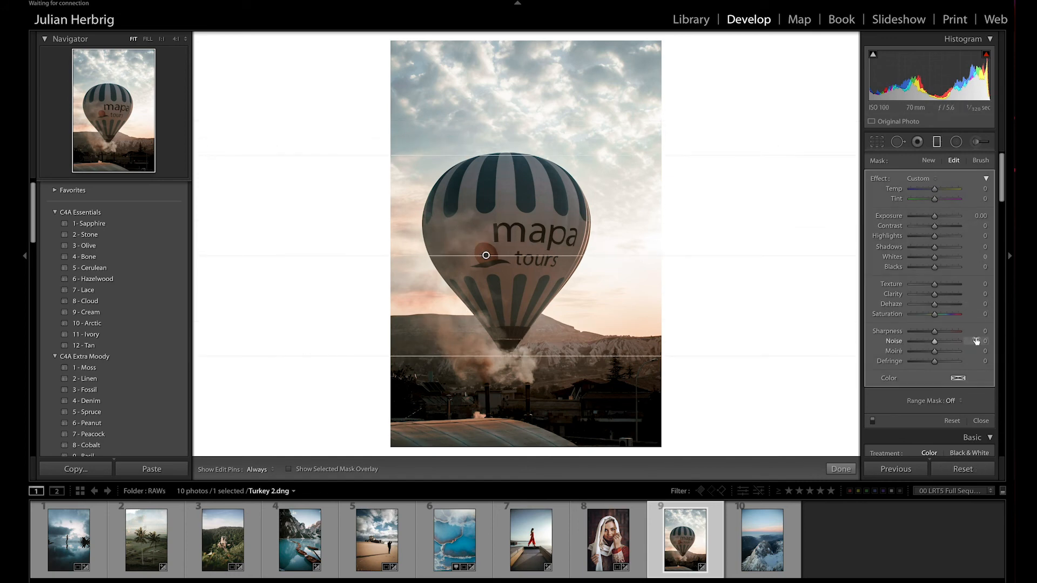
Step: Limit the graduated filter with a Luminance range mask set to Range 59/100, with the luminance mask displayed
{"action": "scroll", "coordinate": [972, 197], "scroll_direction": "down", "scroll_amount": 4}
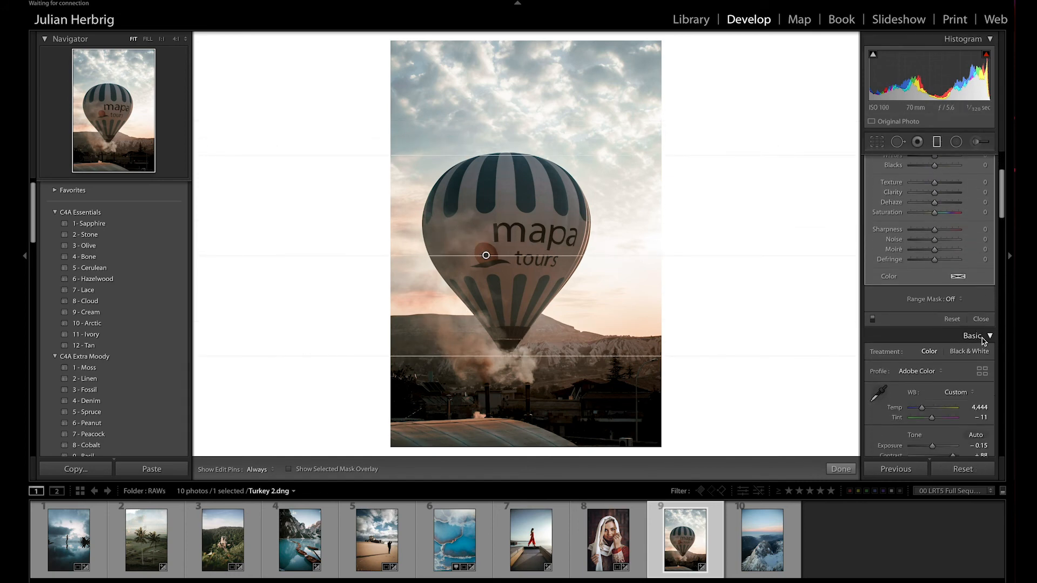
{"action": "left_click", "coordinate": [960, 299]}
{"action": "left_click", "coordinate": [972, 314]}
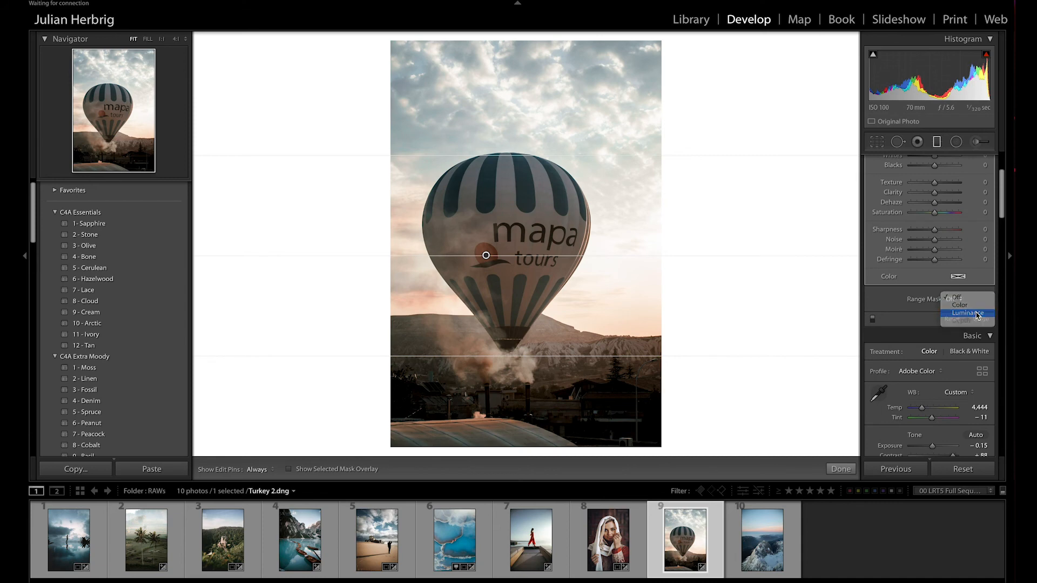
{"action": "left_click", "coordinate": [901, 317]}
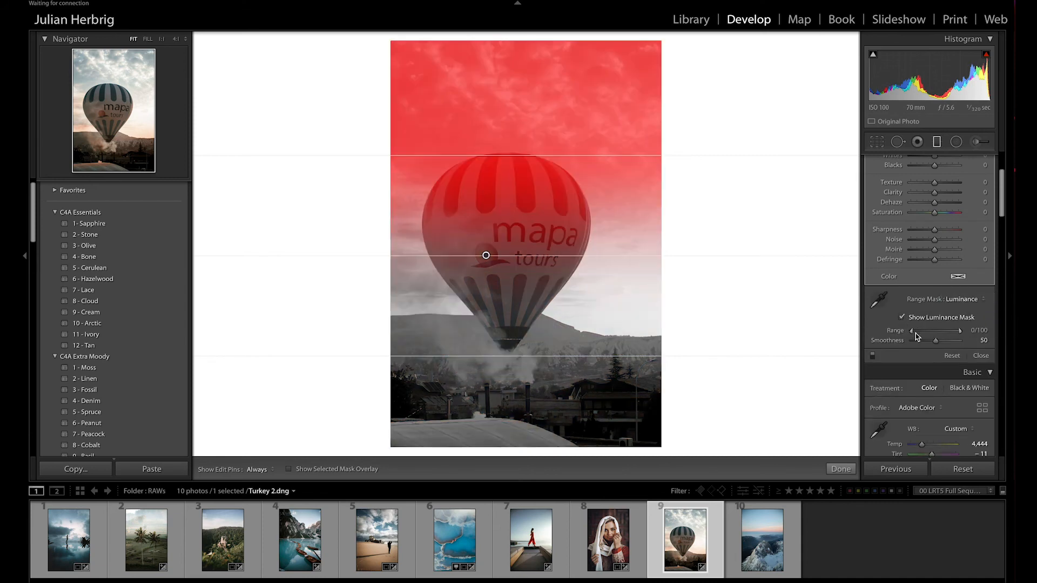
{"action": "left_click_drag", "start_coordinate": [912, 333], "coordinate": [937, 335]}
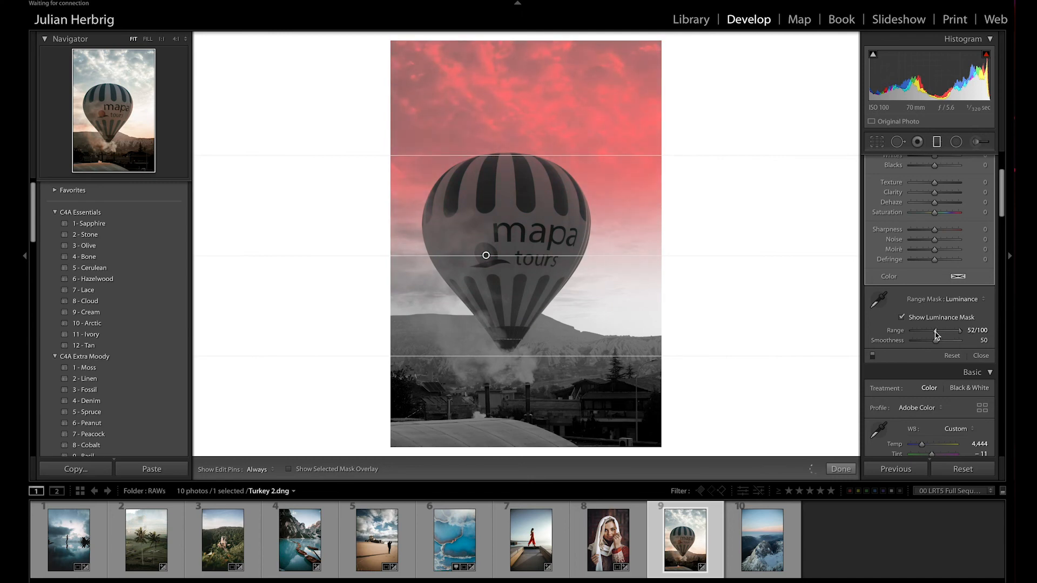
{"action": "left_click_drag", "start_coordinate": [935, 335], "coordinate": [940, 335]}
Step: Move the graduated filter slightly lower on the balloon, reselect it and hide the luminance mask display
{"action": "left_click_drag", "start_coordinate": [486, 255], "coordinate": [491, 282]}
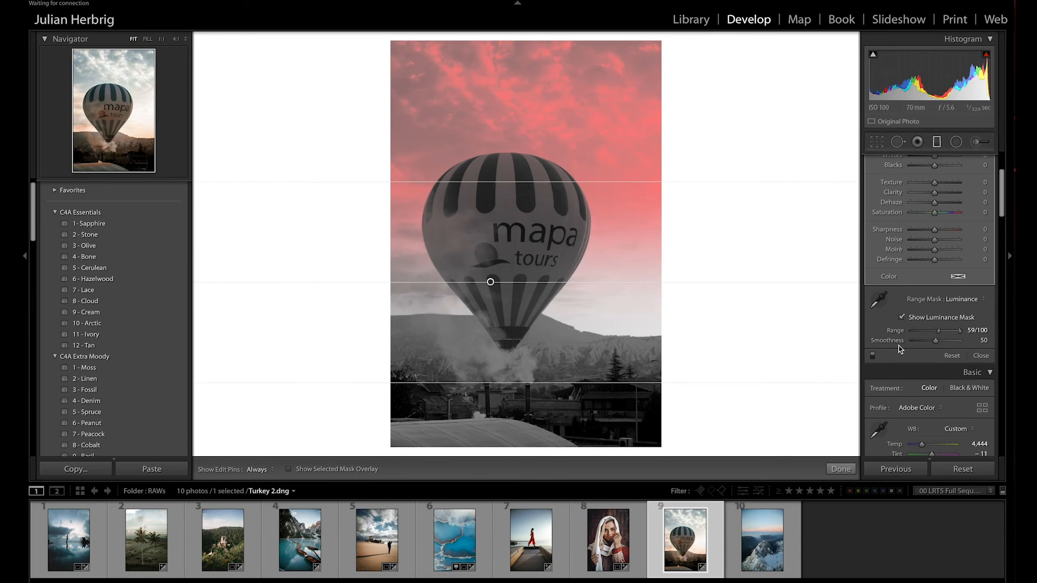
{"action": "key", "text": "Return"}
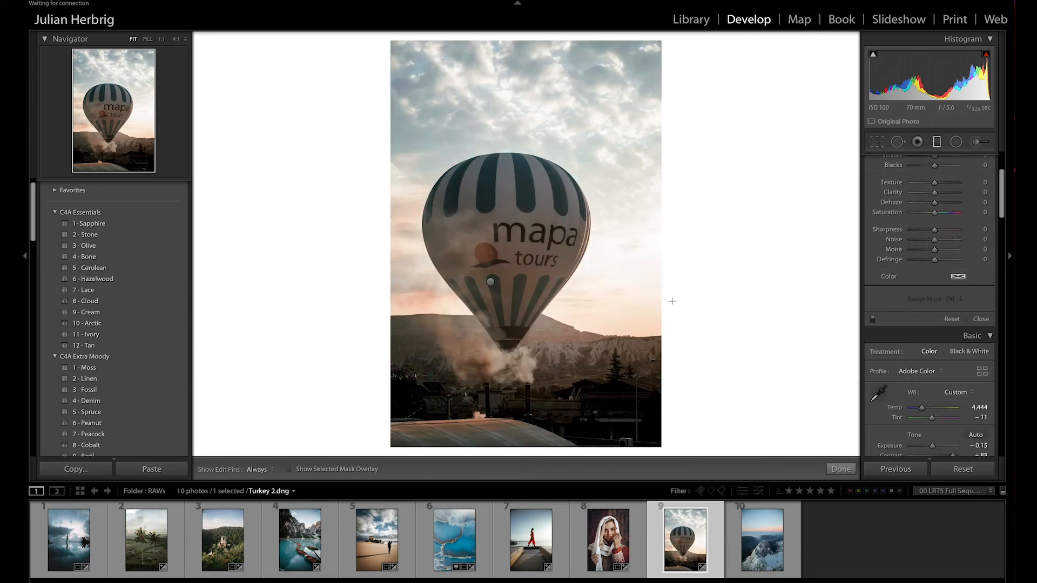
{"action": "left_click", "coordinate": [491, 281]}
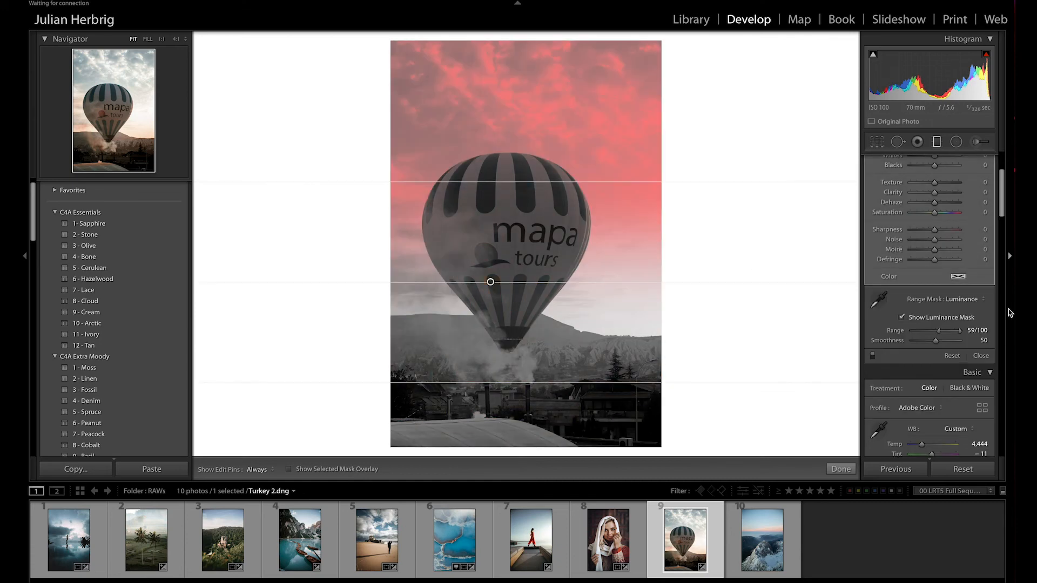
{"action": "left_click", "coordinate": [921, 320]}
Step: Set the sky filter's Clarity to 33, Dehaze to 7 and Exposure to −0.59
{"action": "scroll", "coordinate": [927, 299], "scroll_direction": "up", "scroll_amount": 3}
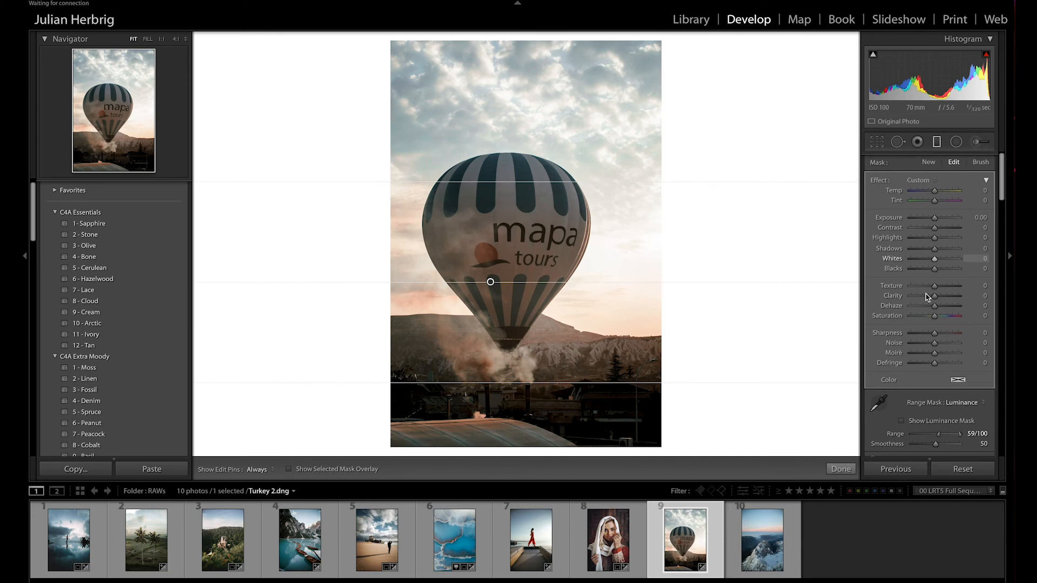
{"action": "mouse_move", "coordinate": [934, 297]}
{"action": "left_mouse_down"}
{"action": "mouse_move", "coordinate": [947, 298]}
{"action": "mouse_move", "coordinate": [936, 304]}
{"action": "left_mouse_up"}
{"action": "left_click_drag", "start_coordinate": [935, 221], "coordinate": [931, 220]}
Step: Widen the graduated filter's transition and reposition its centre over the balloon's lower stripes
{"action": "left_click_drag", "start_coordinate": [490, 282], "coordinate": [498, 297]}
{"action": "left_click_drag", "start_coordinate": [523, 197], "coordinate": [524, 176]}
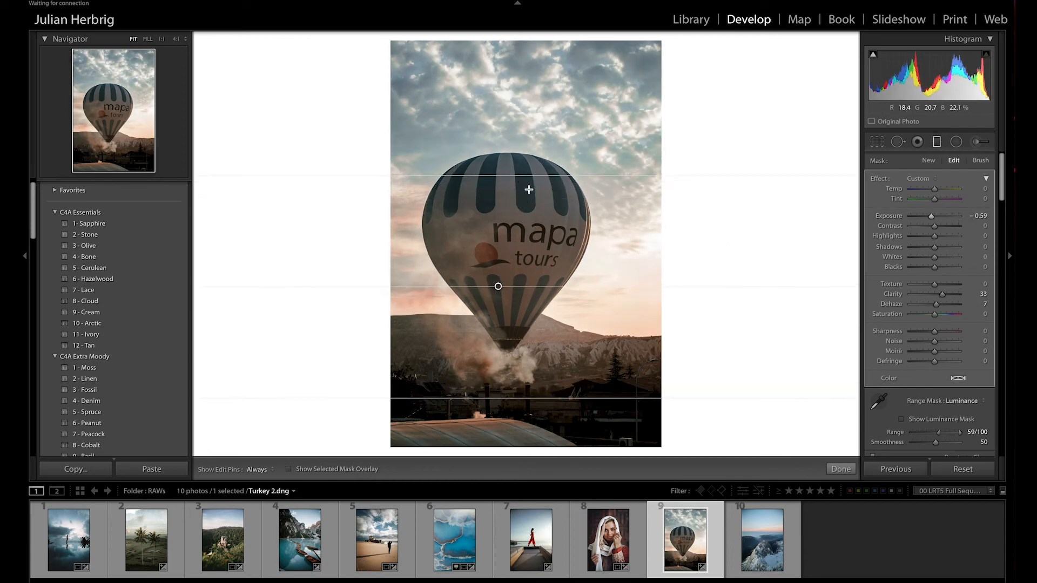
{"action": "left_click_drag", "start_coordinate": [497, 287], "coordinate": [499, 279]}
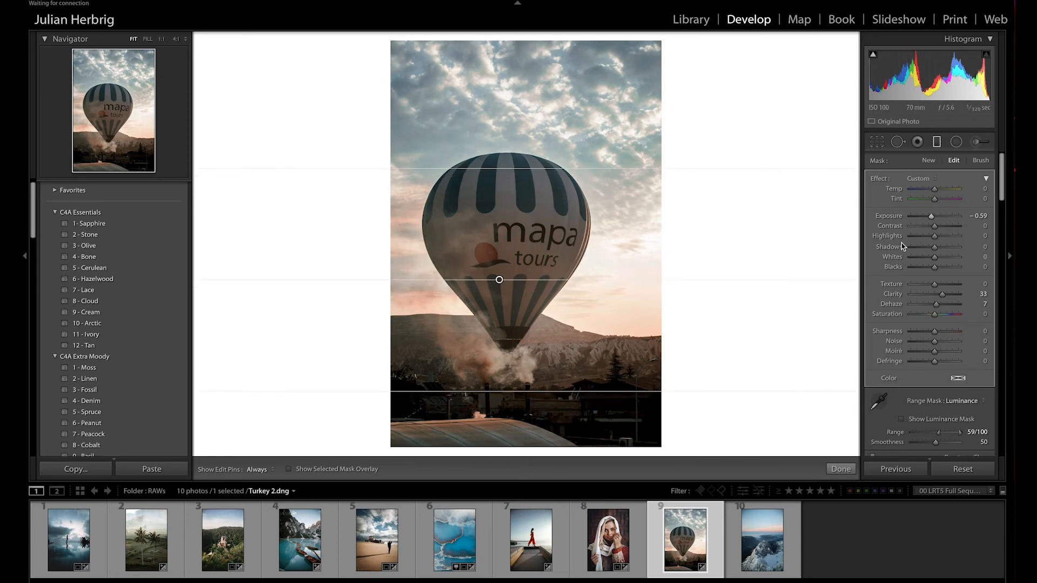
Step: Set the graduated filter's Contrast to 30
{"action": "left_click_drag", "start_coordinate": [935, 225], "coordinate": [940, 228]}
{"action": "left_click_drag", "start_coordinate": [942, 226], "coordinate": [941, 225]}
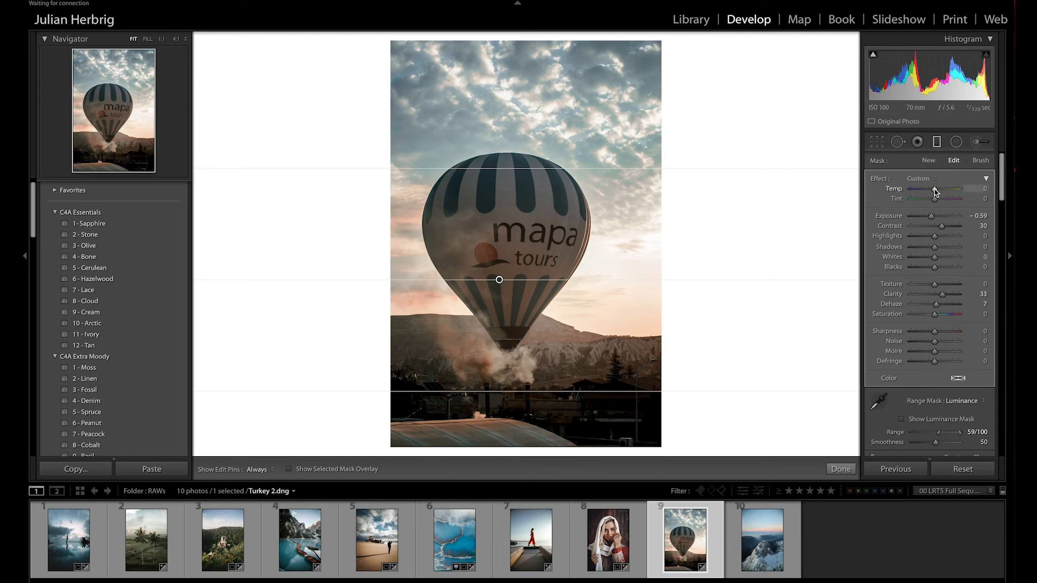
Step: Try shifting the graduated filter's Temp and Tint, and set both back to 0
{"action": "mouse_move", "coordinate": [936, 192]}
{"action": "left_mouse_down"}
{"action": "mouse_move", "coordinate": [946, 192]}
{"action": "mouse_move", "coordinate": [931, 202]}
{"action": "mouse_move", "coordinate": [954, 202]}
{"action": "mouse_move", "coordinate": [928, 202]}
{"action": "left_mouse_up"}
{"action": "left_click", "coordinate": [985, 189]}
{"action": "type", "text": "0"}
{"action": "left_click", "coordinate": [981, 200]}
{"action": "type", "text": "0"}
{"action": "key", "text": "Return"}
Step: Nudge the graduated filter on the balloon and set its Contrast to 47
{"action": "left_click_drag", "start_coordinate": [503, 275], "coordinate": [504, 273]}
{"action": "left_click_drag", "start_coordinate": [946, 227], "coordinate": [946, 226]}
Step: Widen the graduated filter's transition, centre it over the balloon's "mapa" lettering and close the filter
{"action": "left_click_drag", "start_coordinate": [502, 278], "coordinate": [505, 314]}
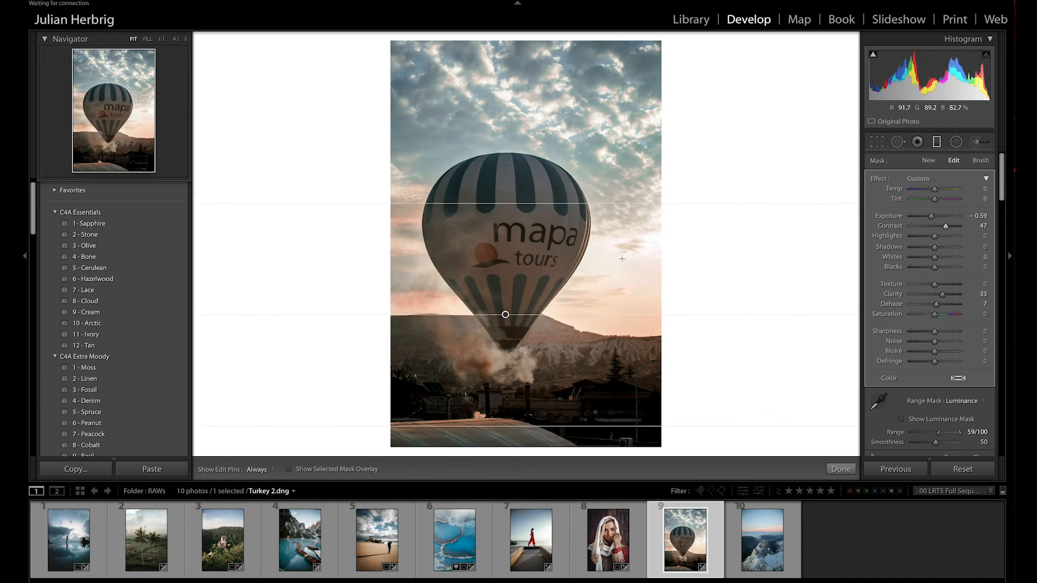
{"action": "left_click_drag", "start_coordinate": [506, 314], "coordinate": [506, 227]}
{"action": "left_click_drag", "start_coordinate": [518, 115], "coordinate": [518, 64]}
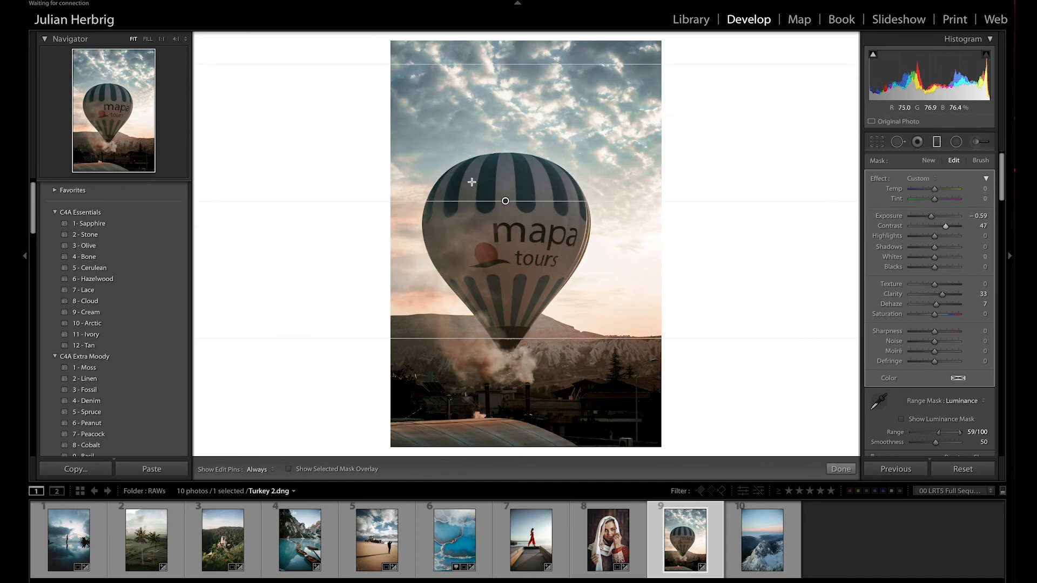
{"action": "left_click_drag", "start_coordinate": [505, 202], "coordinate": [503, 238]}
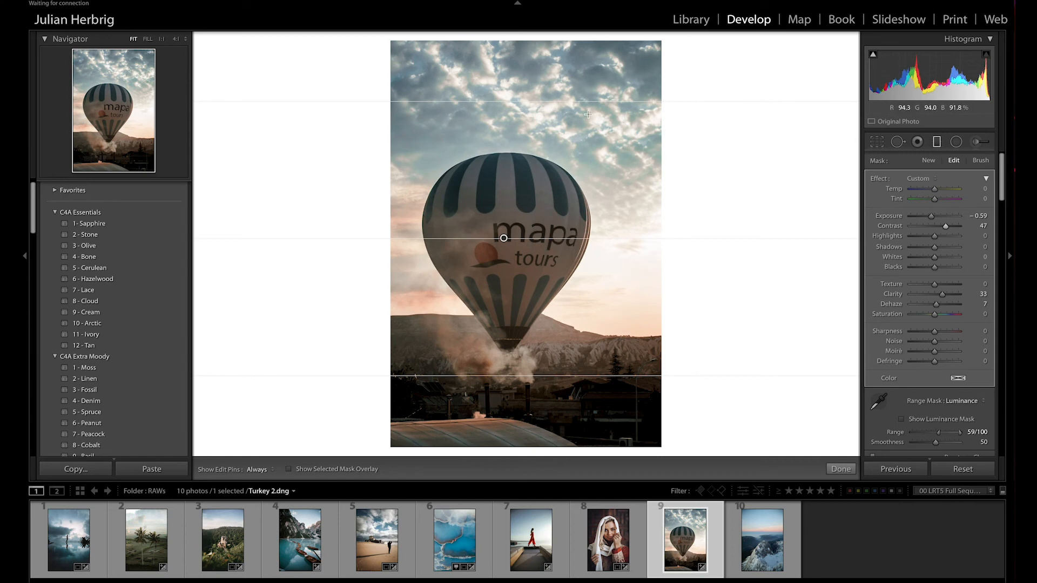
{"action": "key", "text": "m"}
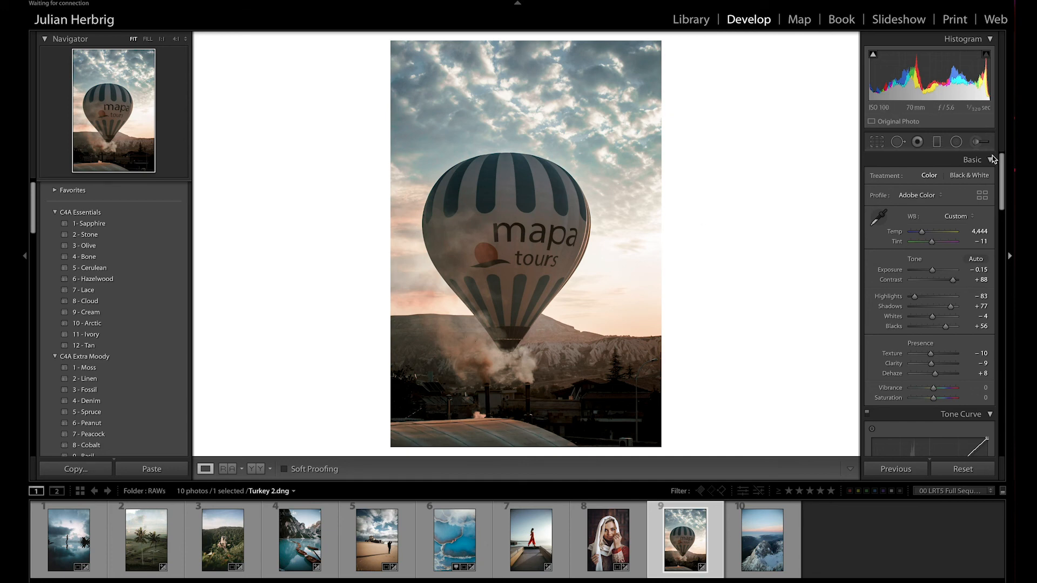
Step: Paint over the smoke beneath the balloon with an adjustment brush set to Clarity 61, and close the brush
{"action": "left_click", "coordinate": [975, 142]}
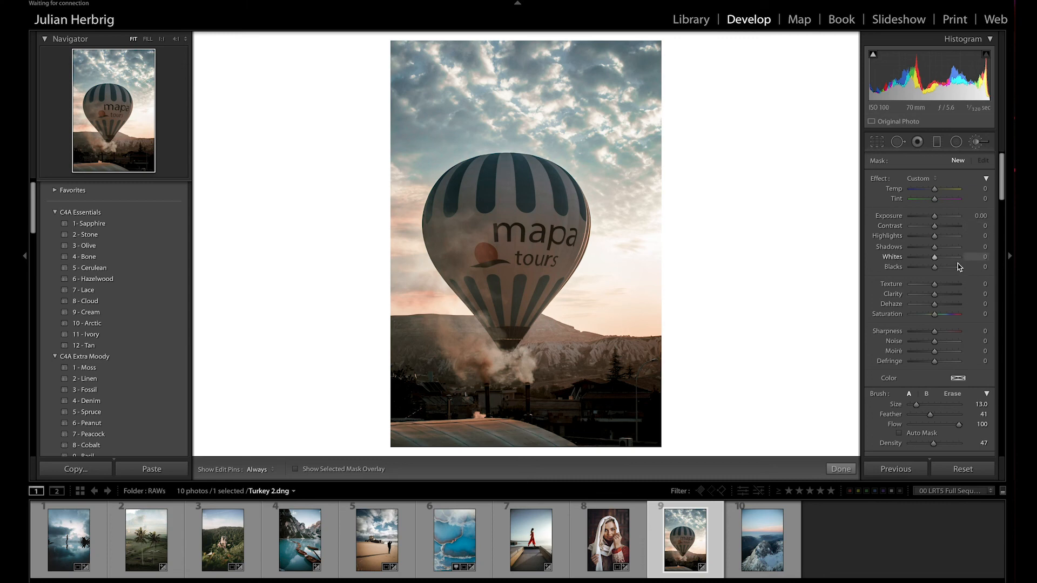
{"action": "left_click_drag", "start_coordinate": [946, 295], "coordinate": [950, 295]}
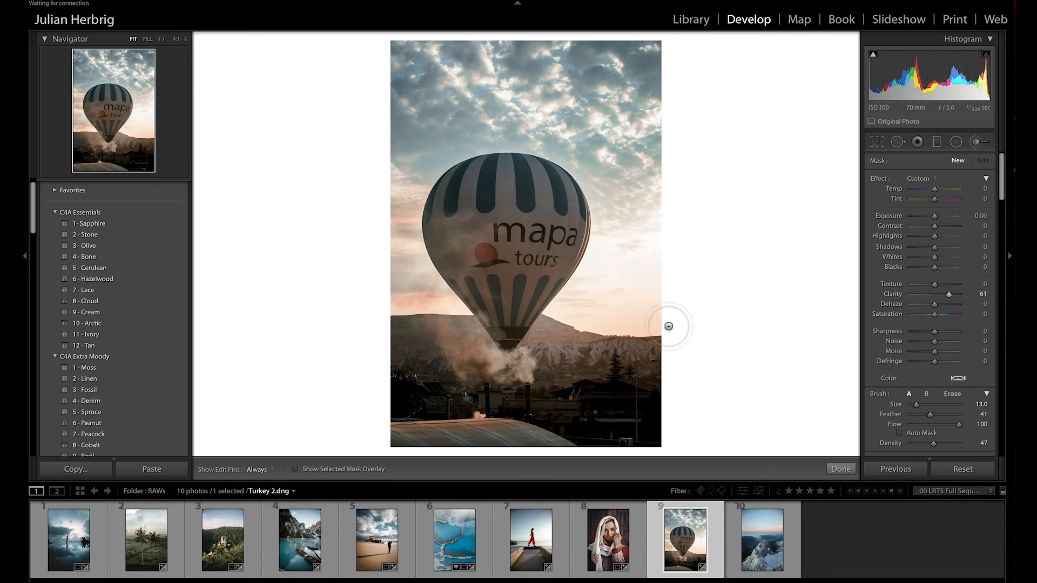
{"action": "scroll", "coordinate": [520, 365], "scroll_direction": "down", "scroll_amount": 1}
{"action": "mouse_move", "coordinate": [492, 374]}
{"action": "left_mouse_down"}
{"action": "mouse_move", "coordinate": [449, 359]}
{"action": "mouse_move", "coordinate": [439, 305]}
{"action": "mouse_move", "coordinate": [466, 350]}
{"action": "mouse_move", "coordinate": [445, 345]}
{"action": "mouse_move", "coordinate": [430, 307]}
{"action": "mouse_move", "coordinate": [455, 344]}
{"action": "mouse_move", "coordinate": [520, 363]}
{"action": "left_mouse_up"}
{"action": "scroll", "coordinate": [666, 313], "scroll_direction": "up", "scroll_amount": 1}
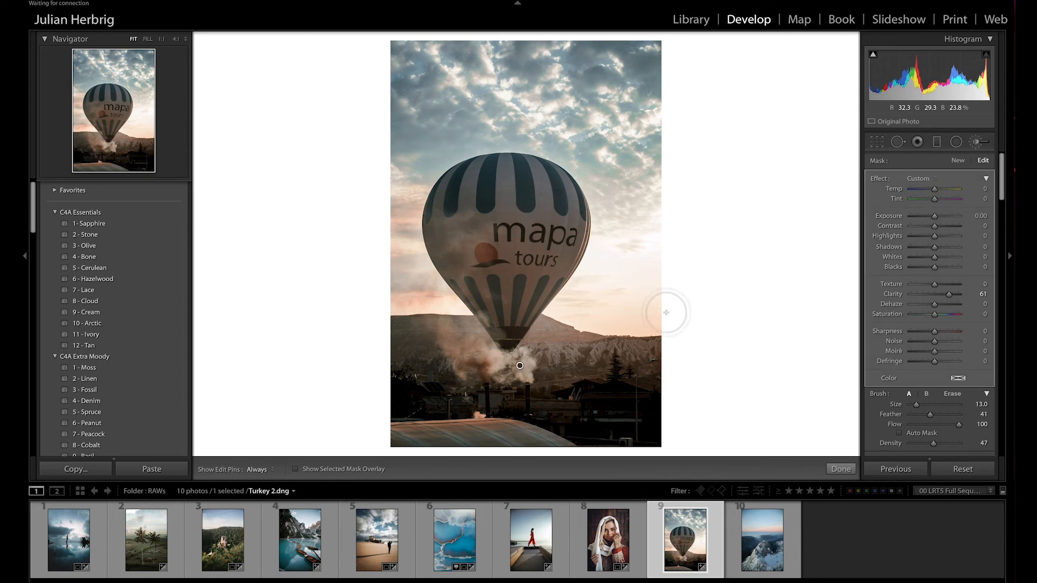
{"action": "left_click", "coordinate": [932, 424]}
{"action": "scroll", "coordinate": [483, 269], "scroll_direction": "up", "scroll_amount": 3}
{"action": "key", "text": "h"}
{"action": "key", "text": "h"}
{"action": "key", "text": "k"}
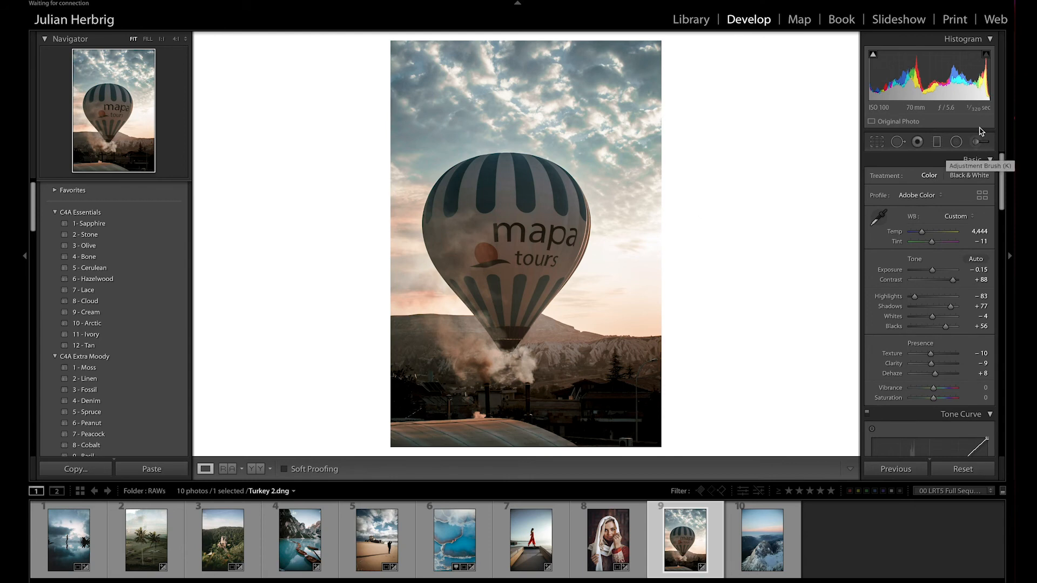
Step: Add a large inverted radial filter centred on the bright sky at the photo's right edge
{"action": "left_click", "coordinate": [956, 141]}
{"action": "left_click_drag", "start_coordinate": [644, 247], "coordinate": [796, 407]}
{"action": "left_click_drag", "start_coordinate": [630, 244], "coordinate": [649, 268]}
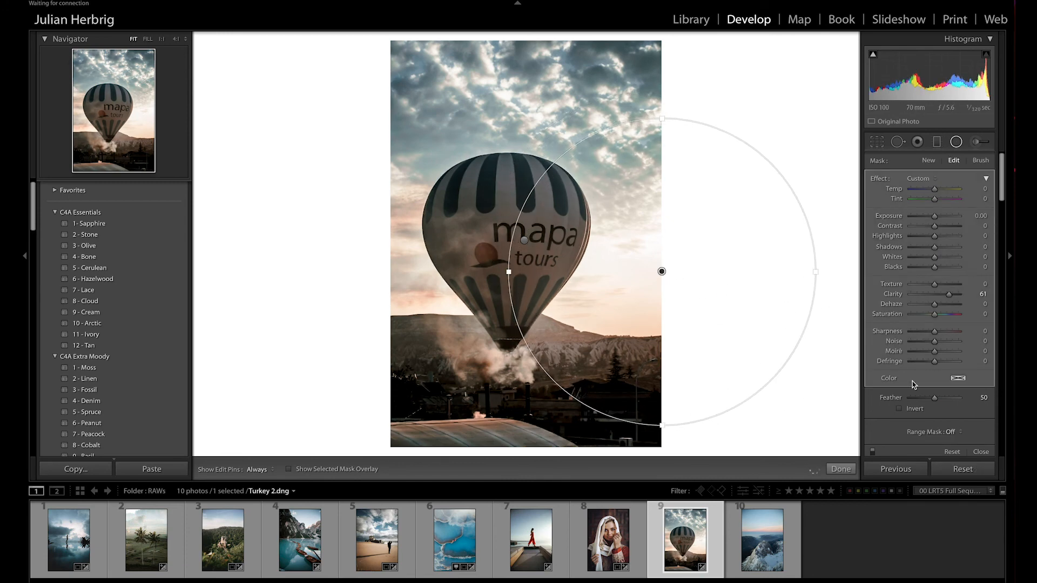
{"action": "left_click", "coordinate": [900, 409]}
{"action": "left_click_drag", "start_coordinate": [662, 271], "coordinate": [657, 273]}
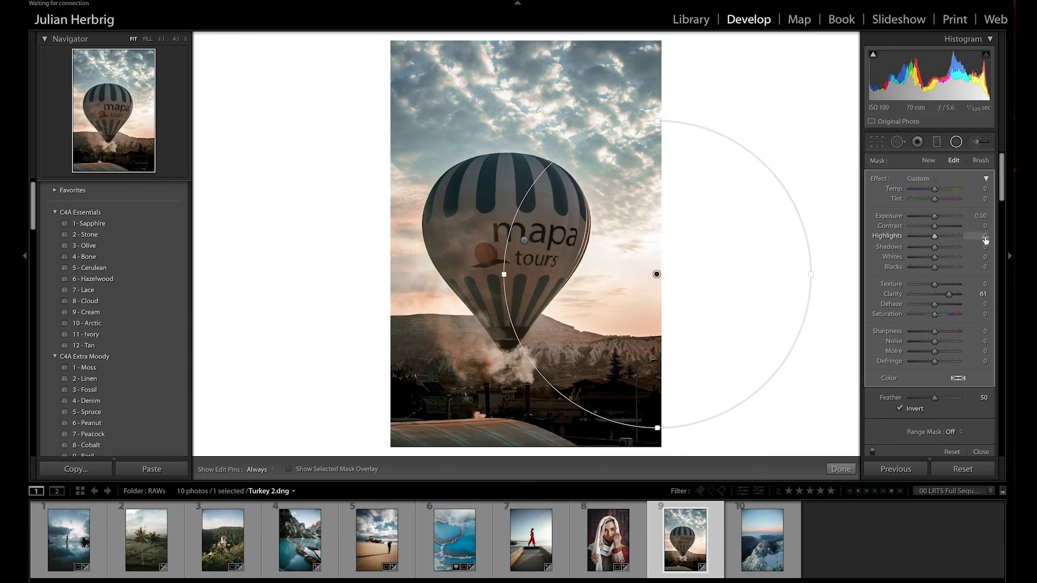
Step: Set the radial filter's Clarity to −44, Dehaze to −25 and Highlights to −42, fine-tuning its position at the photo's edge before closing it
{"action": "left_click_drag", "start_coordinate": [936, 298], "coordinate": [923, 296]}
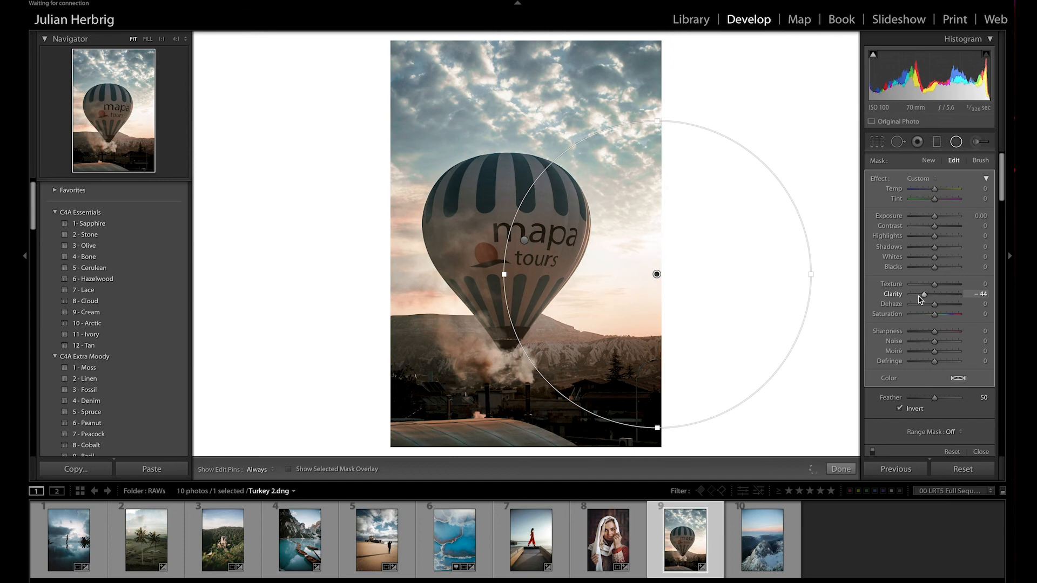
{"action": "left_click_drag", "start_coordinate": [657, 275], "coordinate": [668, 278]}
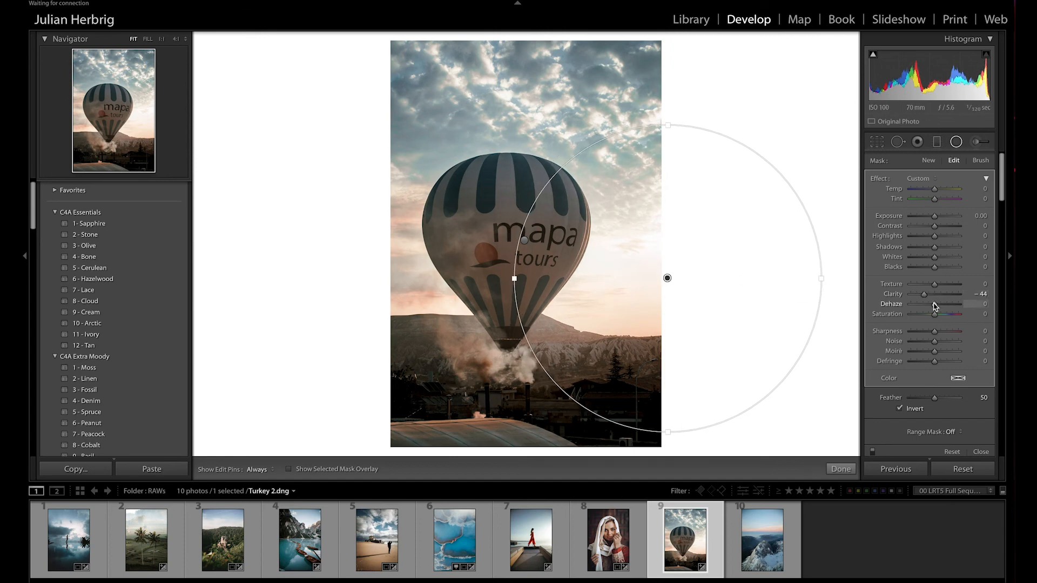
{"action": "left_click_drag", "start_coordinate": [934, 305], "coordinate": [928, 305]}
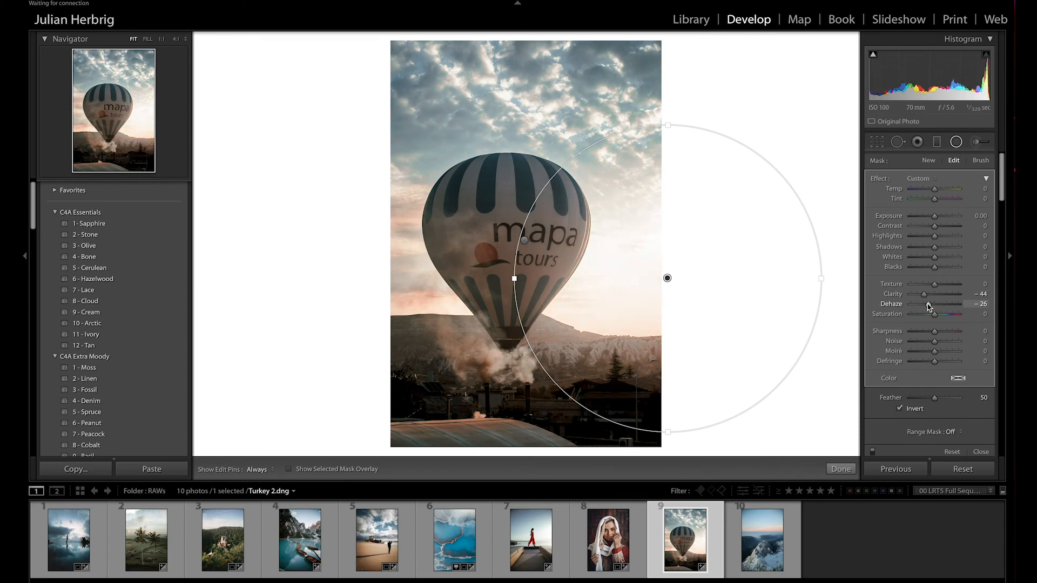
{"action": "left_click_drag", "start_coordinate": [667, 279], "coordinate": [670, 286]}
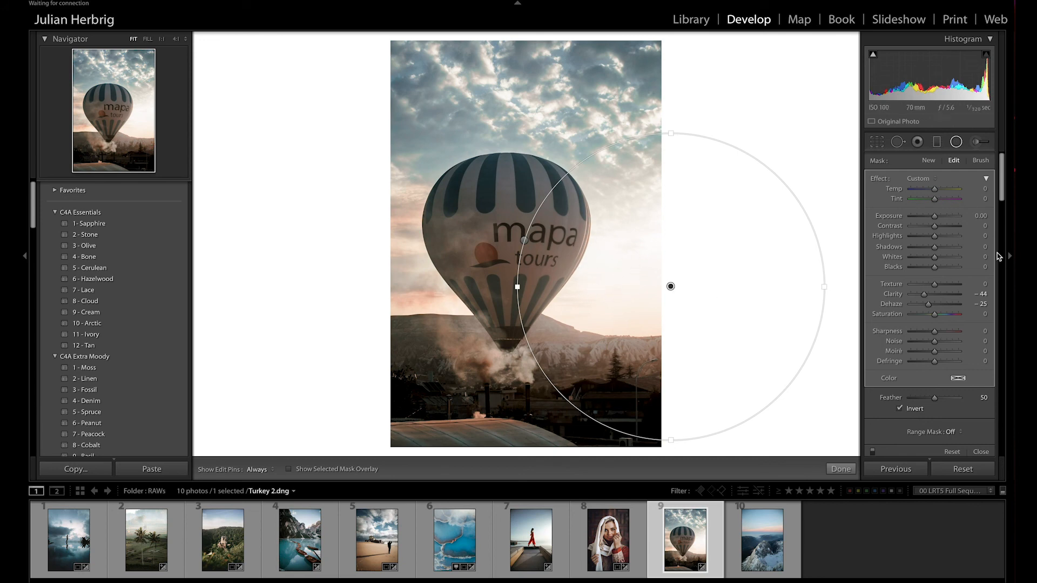
{"action": "left_click_drag", "start_coordinate": [933, 240], "coordinate": [924, 239]}
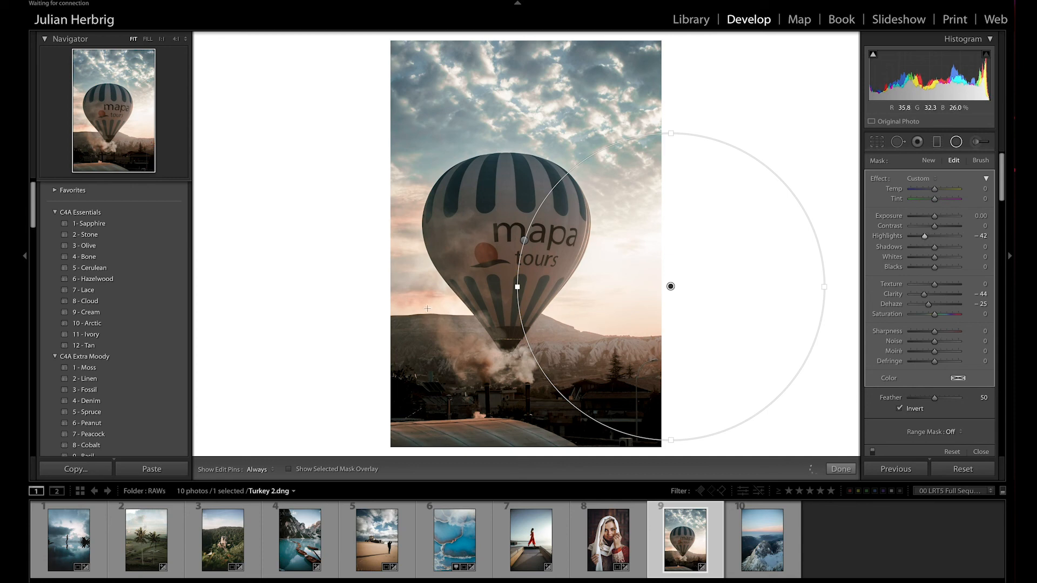
{"action": "left_click_drag", "start_coordinate": [671, 286], "coordinate": [662, 277]}
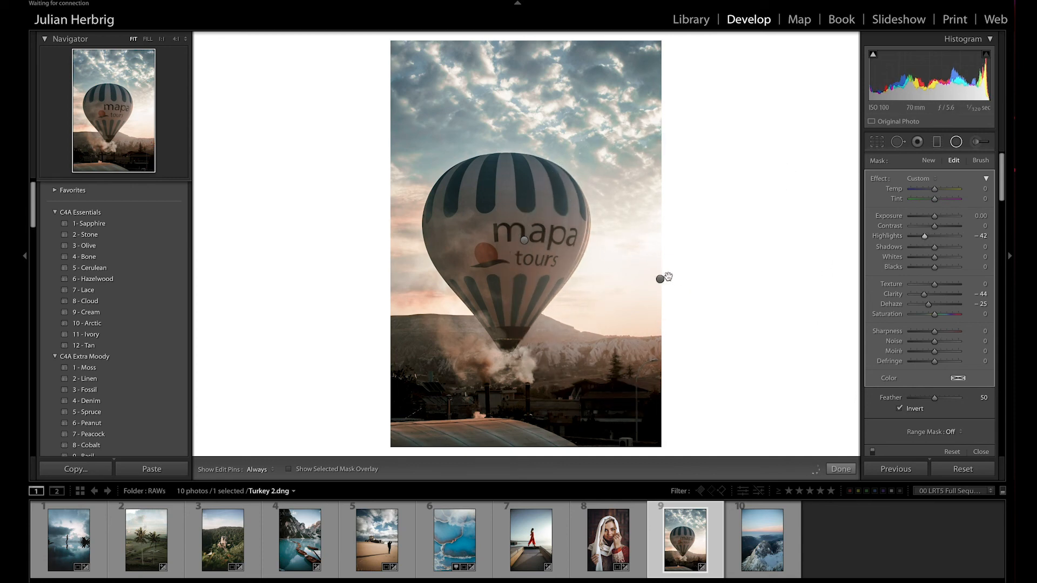
{"action": "key", "text": "shift+m"}
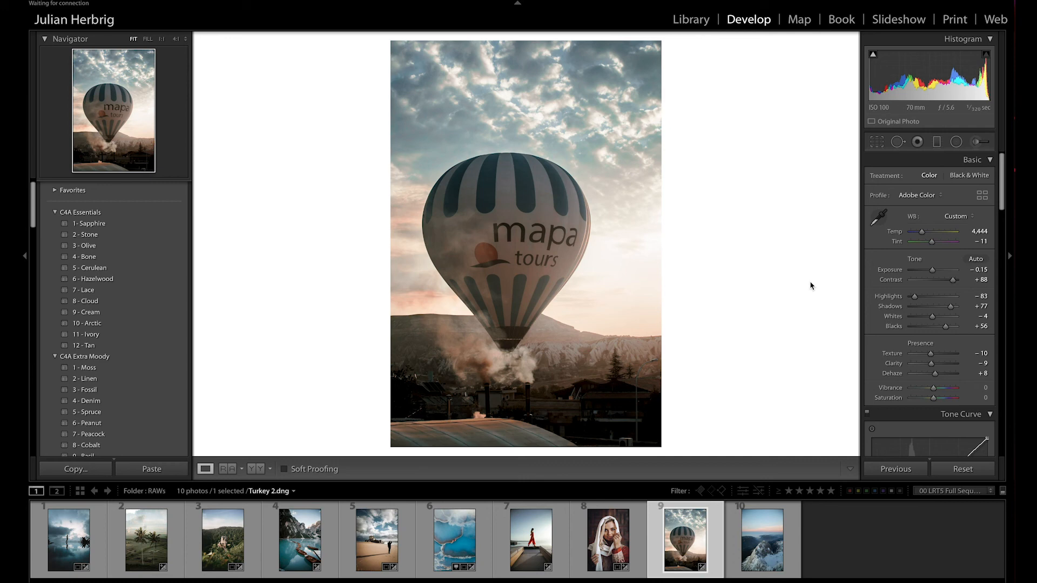
Step: Compare the edited balloon photo with its reset state, restoring the edits each time, and inspect the sky beside the balloon at 1:1
{"action": "left_click", "coordinate": [963, 469]}
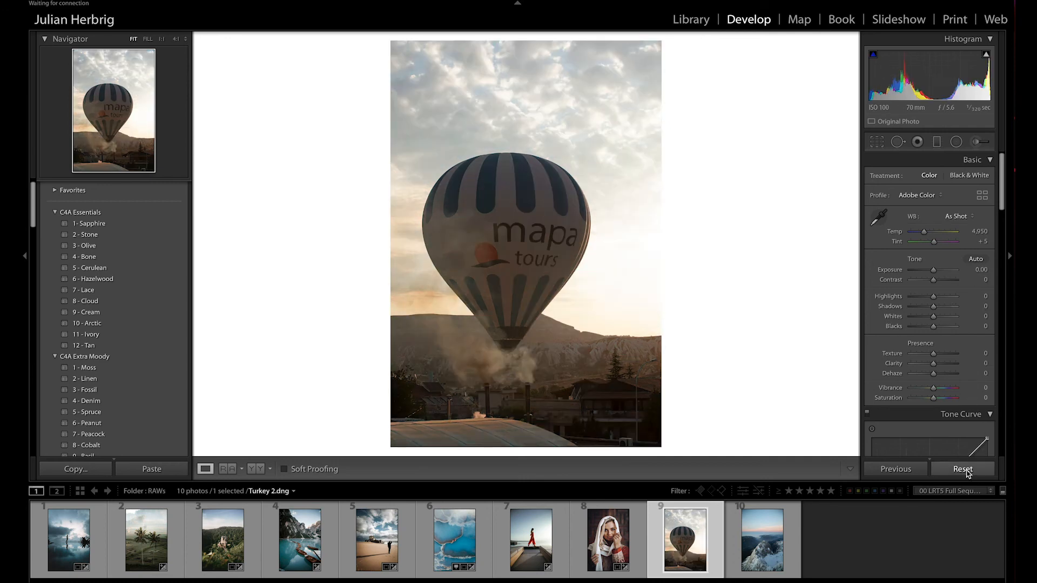
{"action": "key", "text": "ctrl+z"}
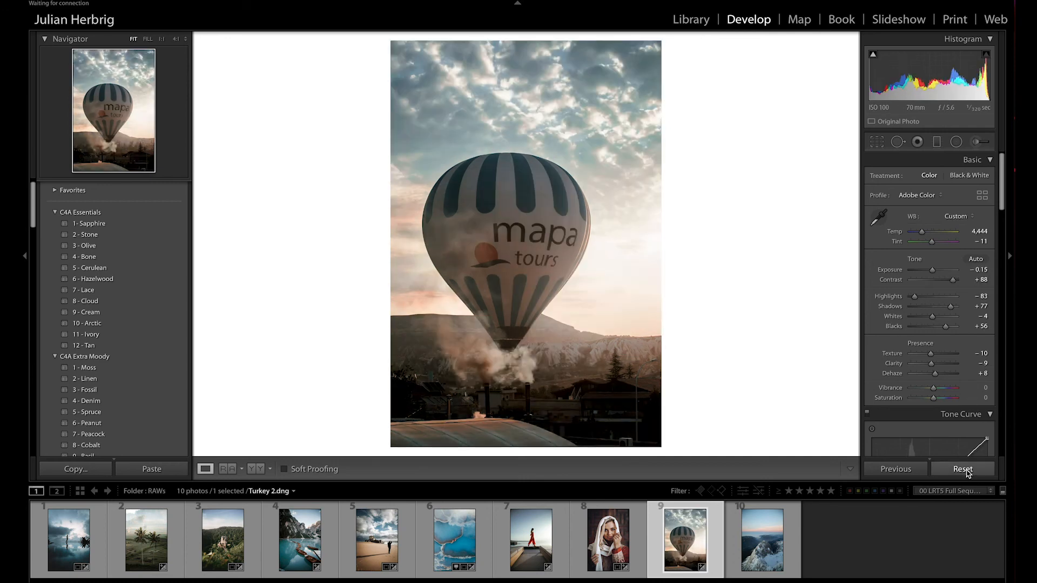
{"action": "left_click", "coordinate": [965, 471]}
{"action": "key", "text": "ctrl+z"}
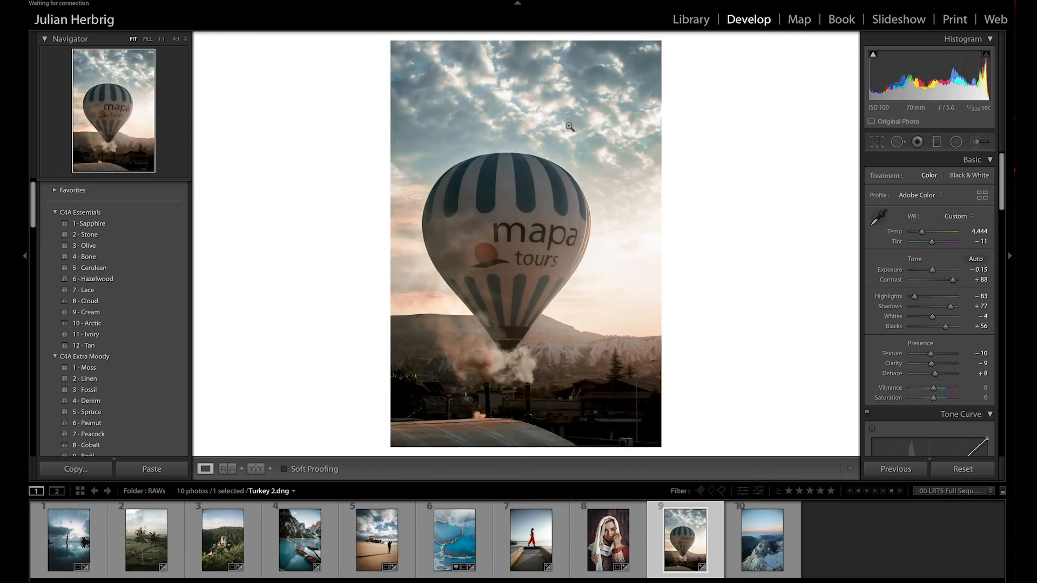
{"action": "left_click", "coordinate": [596, 161]}
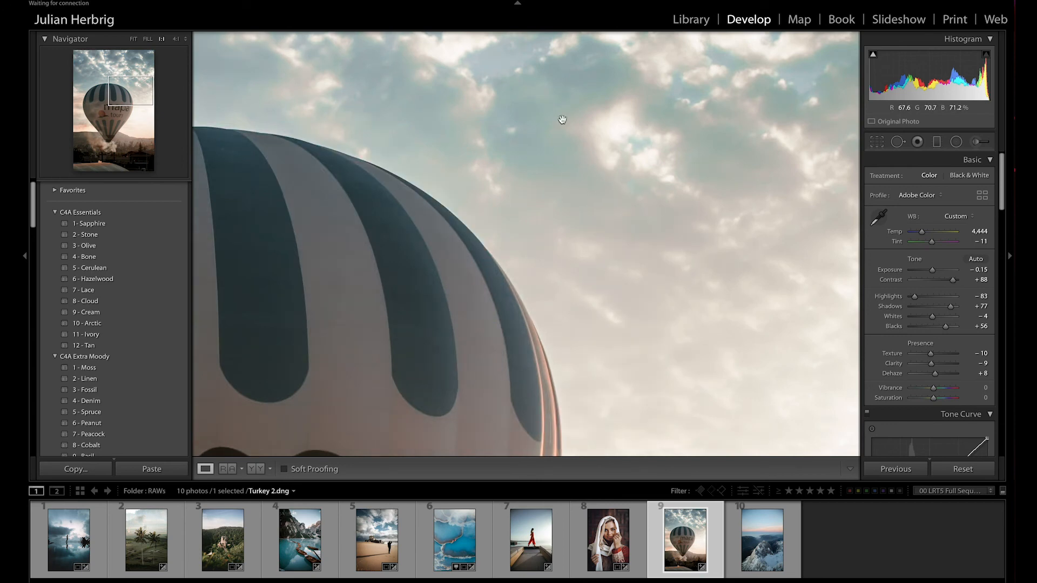
{"action": "left_click", "coordinate": [588, 117]}
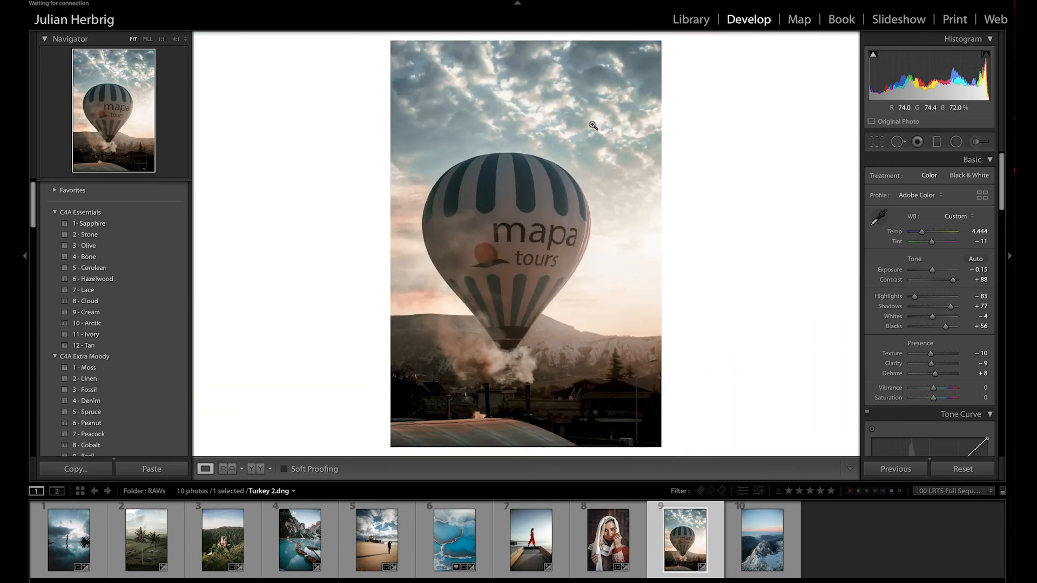
{"action": "left_click", "coordinate": [593, 160]}
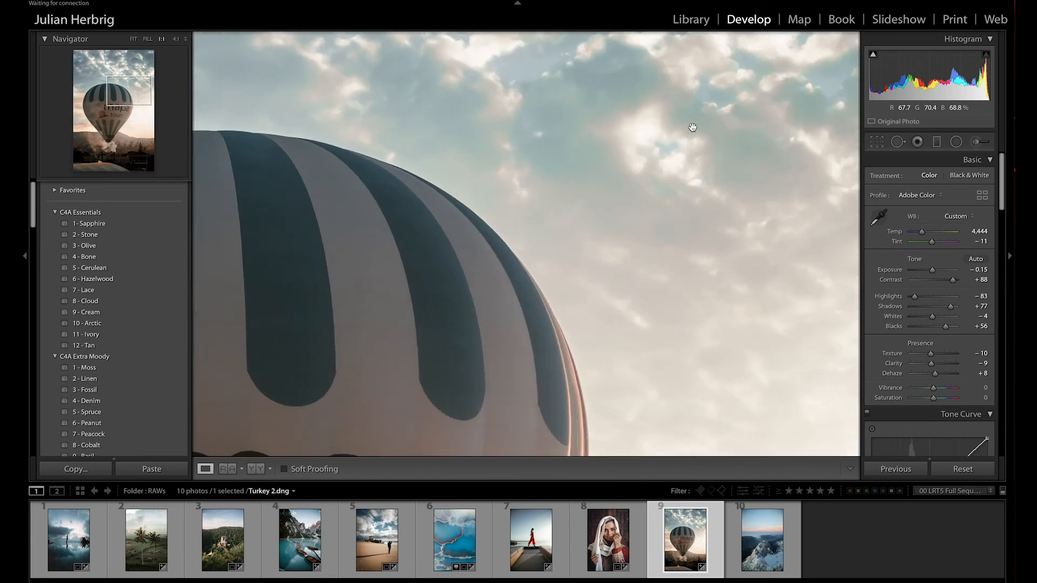
{"action": "left_click", "coordinate": [605, 110]}
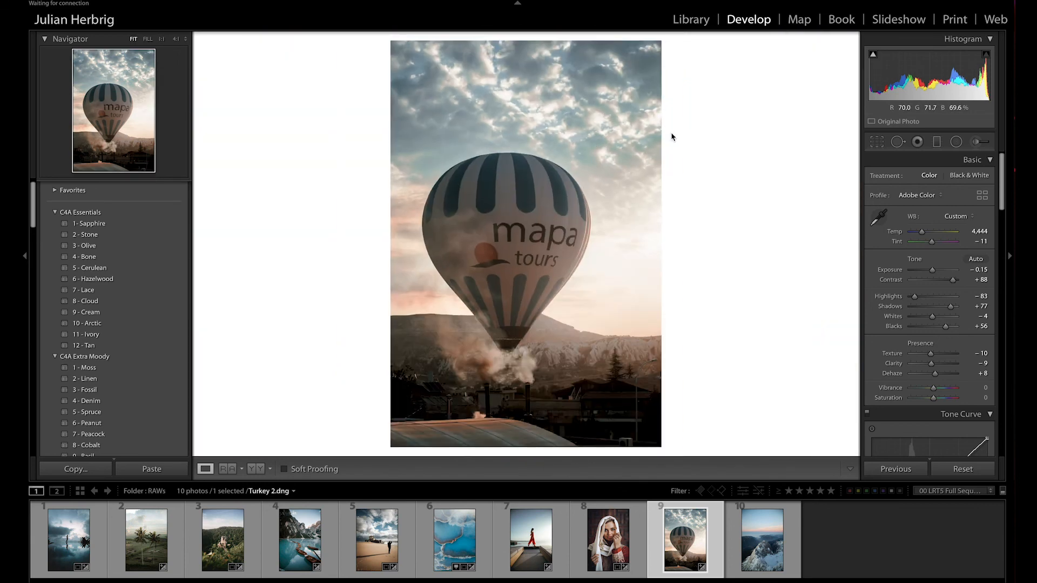
Step: Adjust the Green colour range, set Aqua Hue to +76 and Luminance to −4, and dismiss the battery notification
{"action": "scroll", "coordinate": [921, 291], "scroll_direction": "down", "scroll_amount": 5}
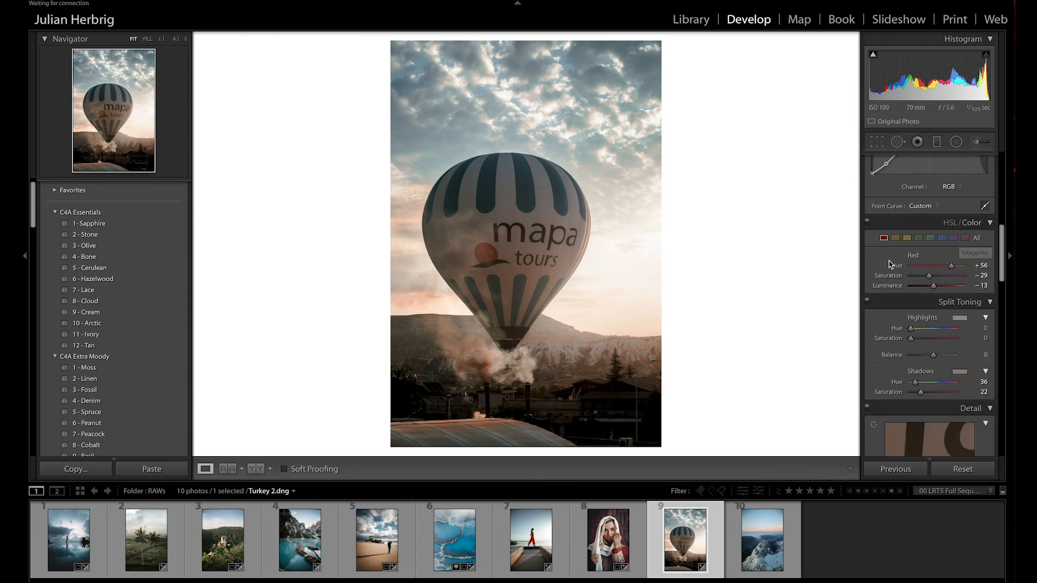
{"action": "left_click", "coordinate": [919, 238]}
{"action": "left_click_drag", "start_coordinate": [925, 267], "coordinate": [933, 290]}
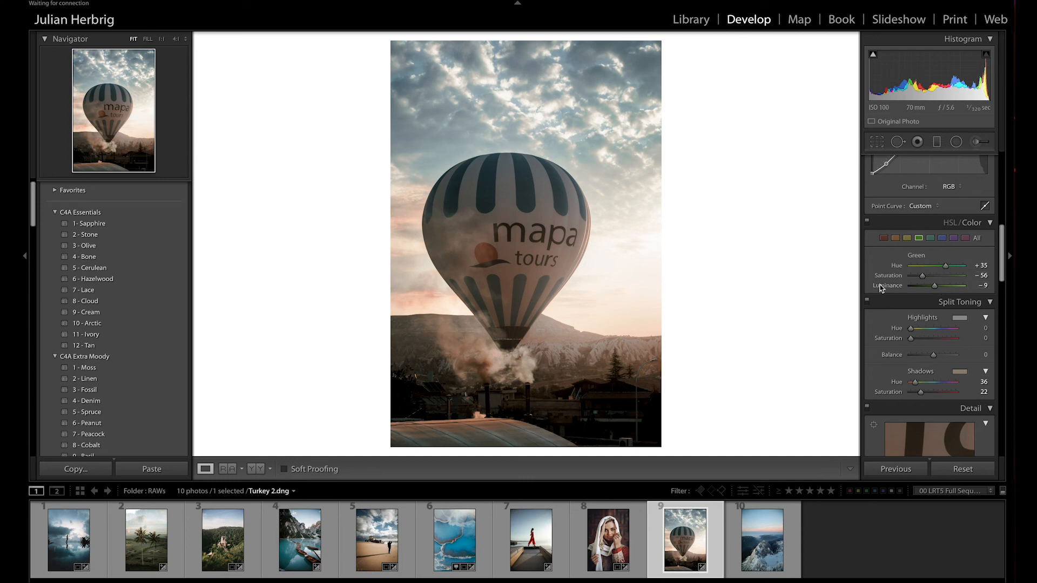
{"action": "left_click", "coordinate": [929, 238]}
{"action": "left_click_drag", "start_coordinate": [945, 269], "coordinate": [954, 271]}
{"action": "left_click_drag", "start_coordinate": [941, 287], "coordinate": [937, 288]}
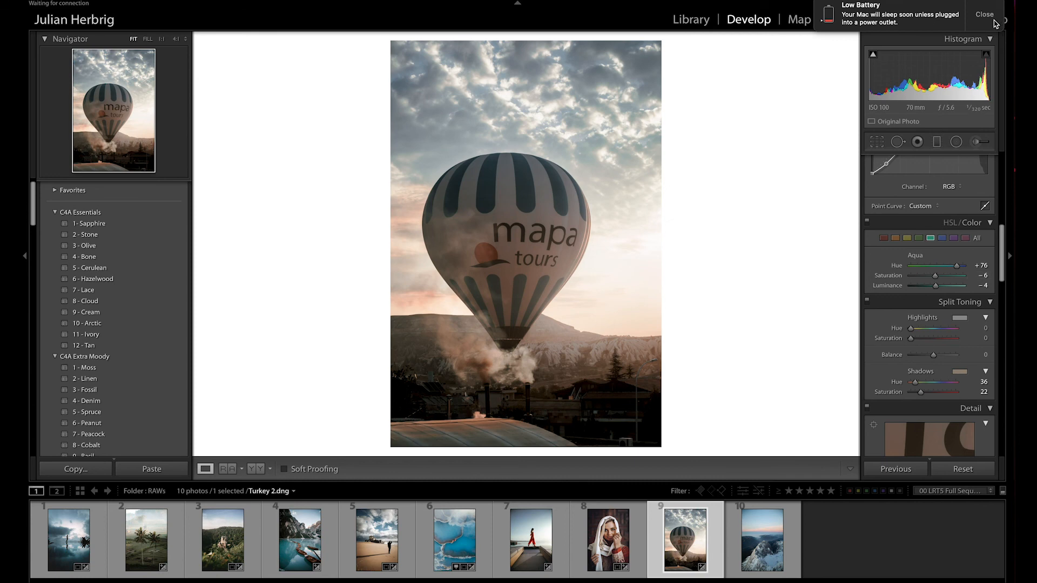
{"action": "left_click", "coordinate": [995, 24]}
Step: Set the balloon photo's overall Contrast to +100 and compare it with the reset photo, restoring the edits
{"action": "scroll", "coordinate": [966, 197], "scroll_direction": "up", "scroll_amount": 8}
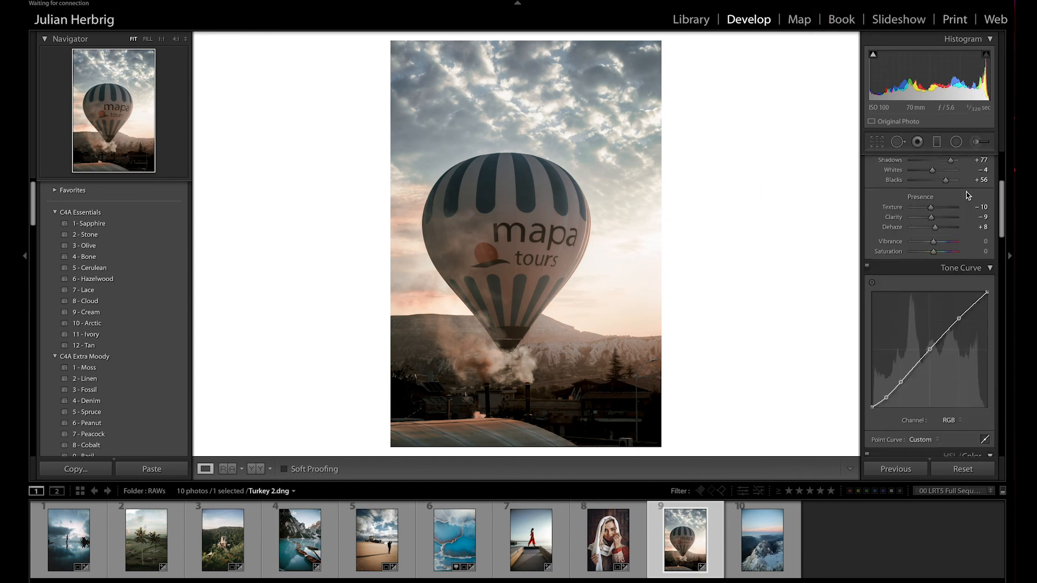
{"action": "left_click", "coordinate": [955, 142]}
{"action": "key", "text": "shift+m"}
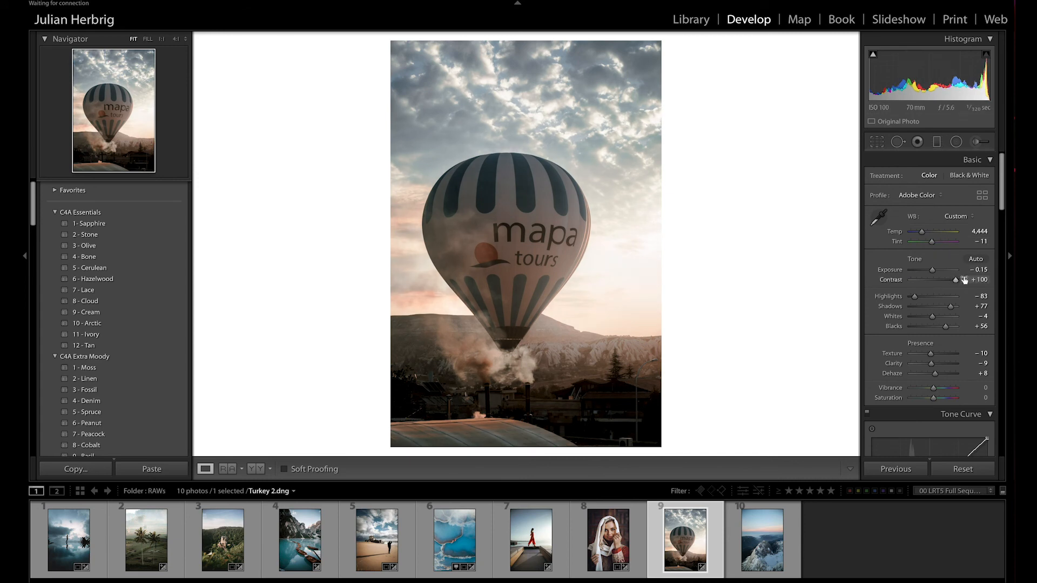
{"action": "left_click", "coordinate": [951, 469]}
{"action": "key", "text": "ctrl+z"}
Step: Switch to Germany 1.dng, apply the C4A Extra Moody preset 5 - Spruce and set Contrast to +100
{"action": "key", "text": "Right"}
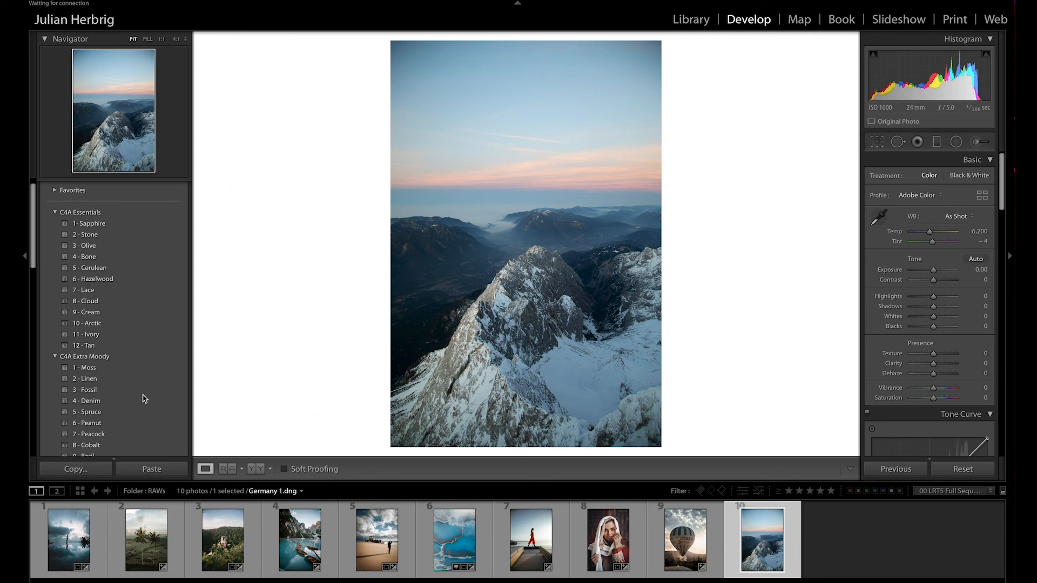
{"action": "left_click", "coordinate": [100, 414]}
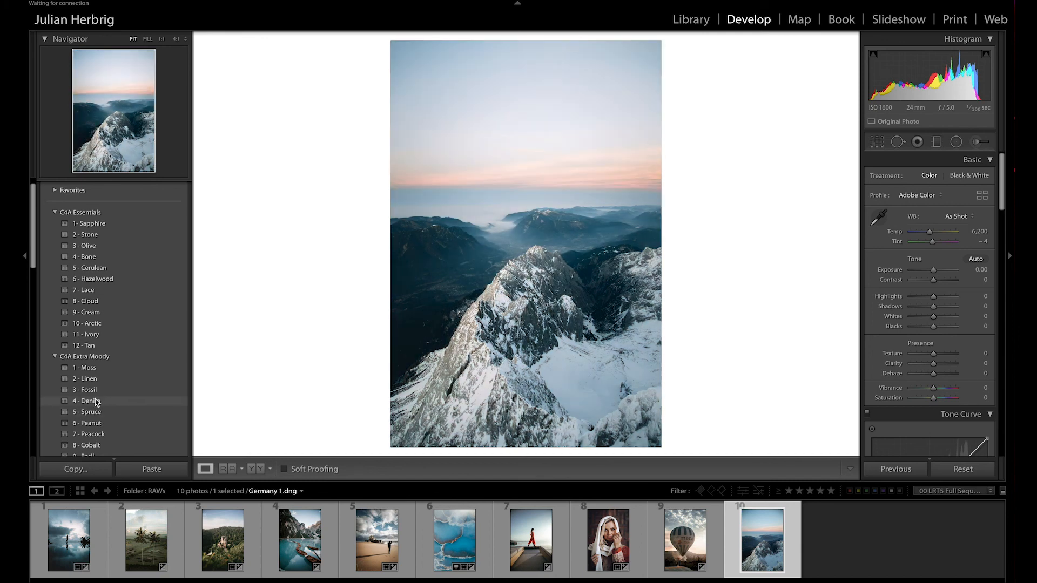
{"action": "left_click", "coordinate": [95, 416]}
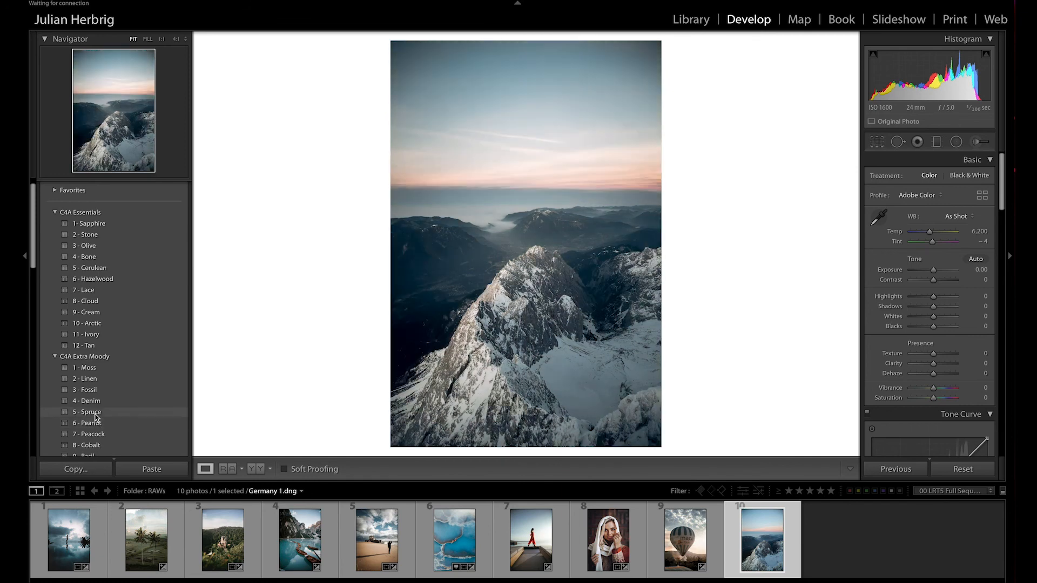
{"action": "left_click", "coordinate": [95, 412]}
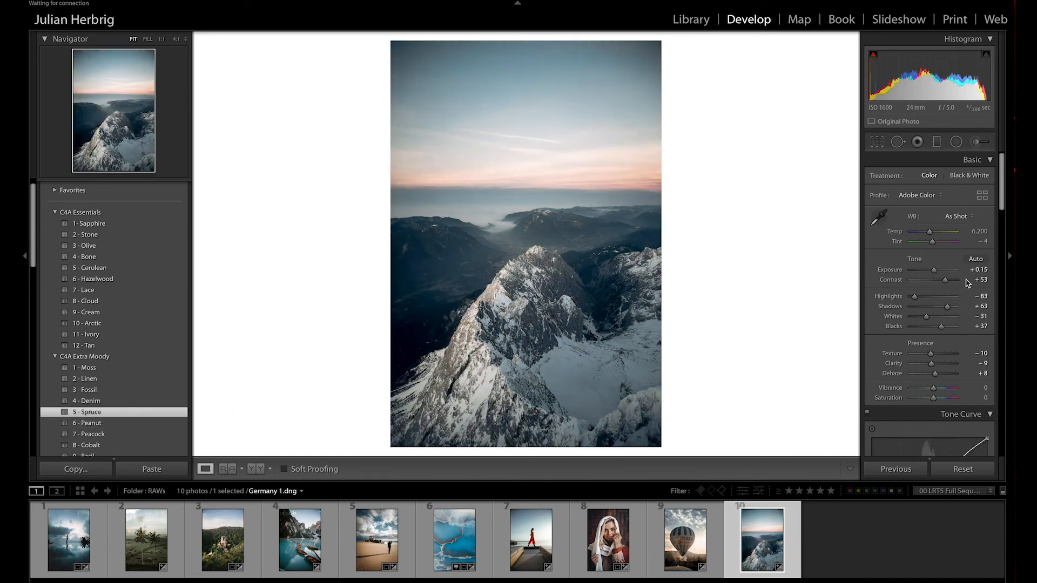
{"action": "left_click_drag", "start_coordinate": [966, 280], "coordinate": [954, 281]}
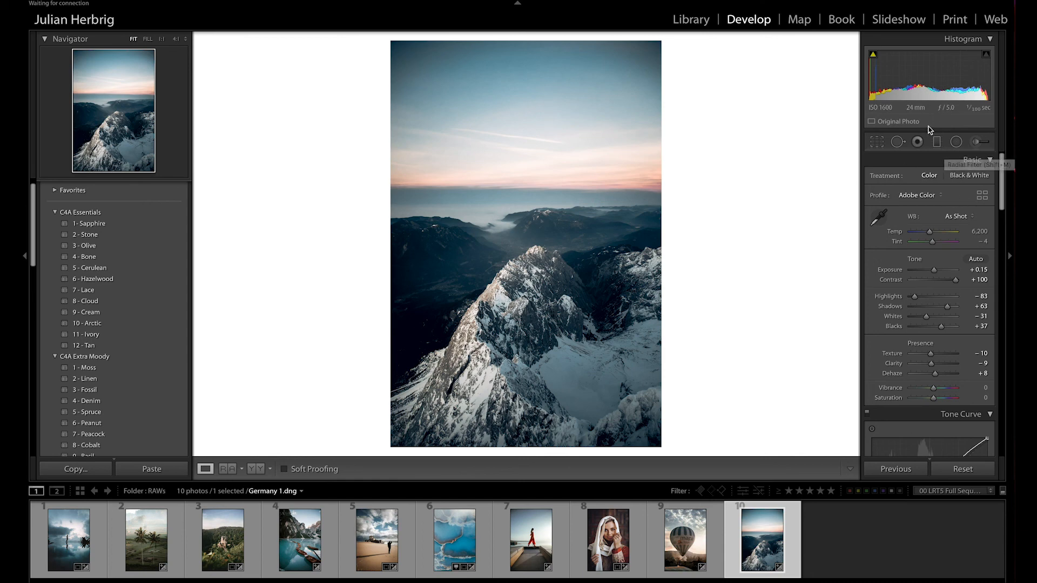
Step: Add a graduated filter over the sky, fading down across the horizon toward the mountain peak, and set its Clarity to 0
{"action": "left_click", "coordinate": [936, 142]}
{"action": "left_click_drag", "start_coordinate": [547, 167], "coordinate": [500, 258]}
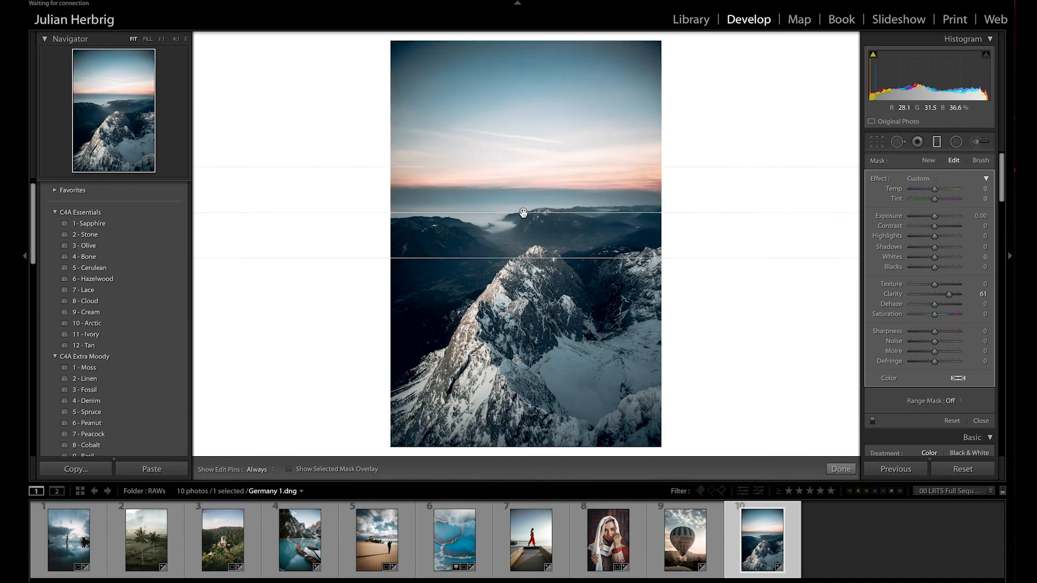
{"action": "left_click_drag", "start_coordinate": [524, 213], "coordinate": [522, 209]}
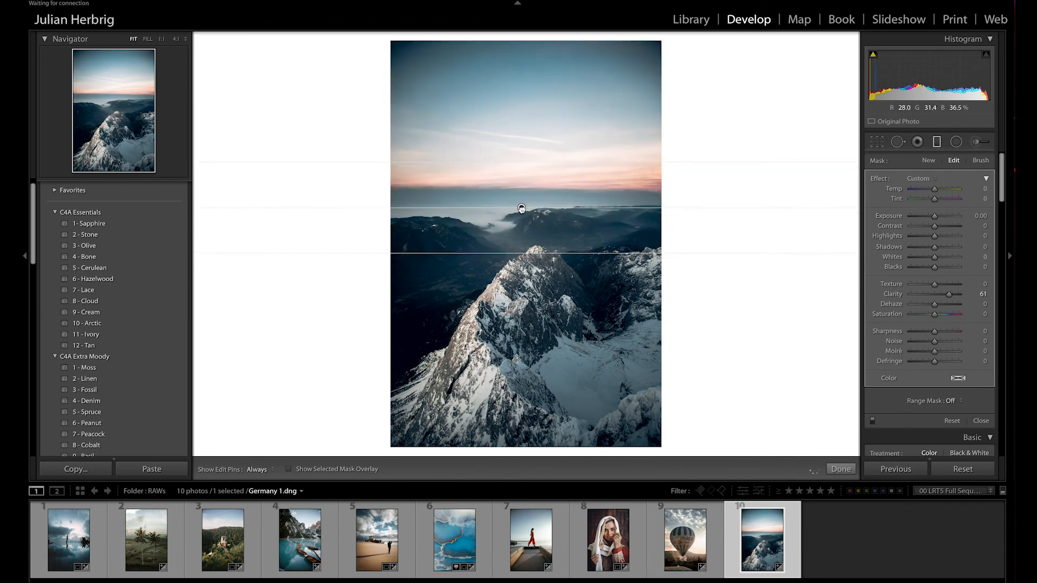
{"action": "left_click", "coordinate": [982, 294]}
{"action": "type", "text": "0"}
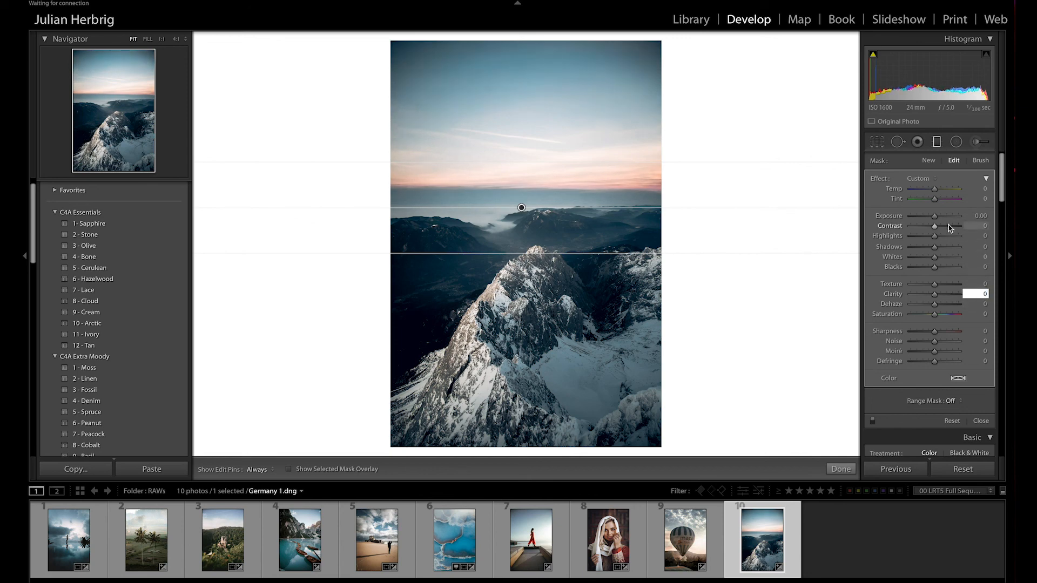
Step: Set the sky filter's Exposure to −0.22, Highlights to −50, Temp to 16 and Tint to 4
{"action": "left_click_drag", "start_coordinate": [937, 218], "coordinate": [936, 218]}
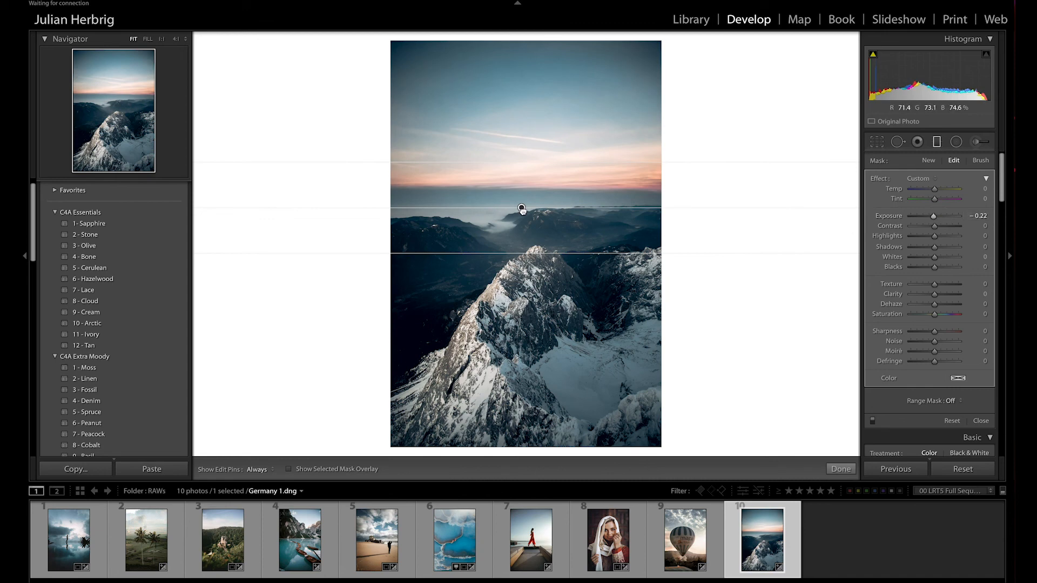
{"action": "left_click_drag", "start_coordinate": [923, 237], "coordinate": [923, 240]}
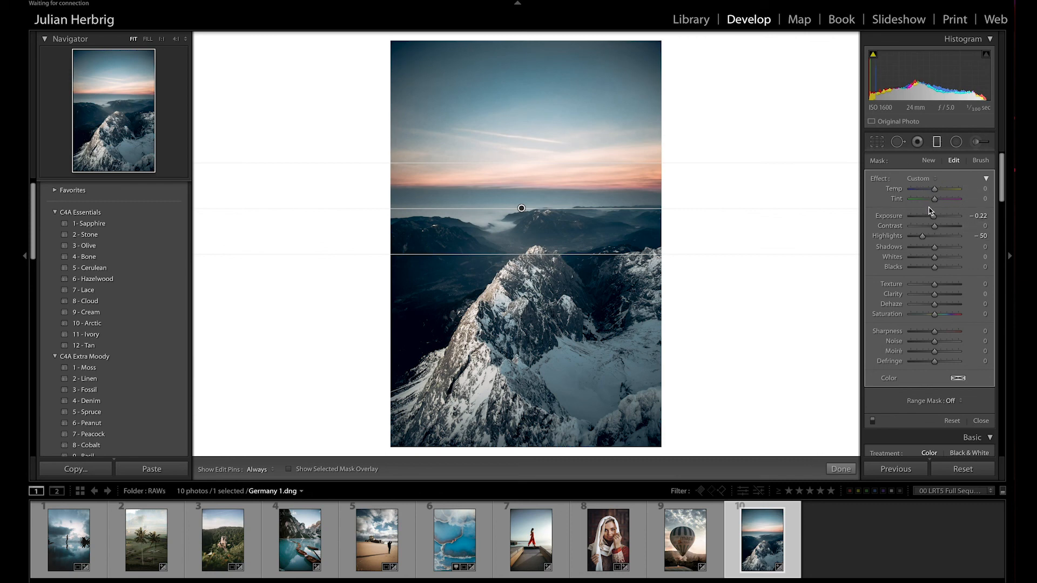
{"action": "left_click_drag", "start_coordinate": [935, 192], "coordinate": [937, 193]}
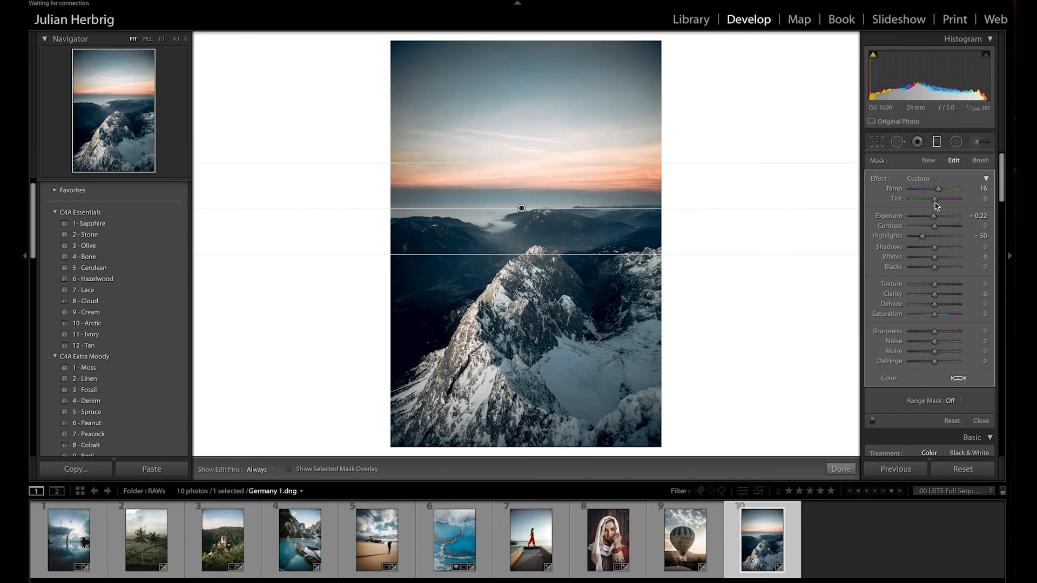
{"action": "mouse_move", "coordinate": [938, 201]}
{"action": "left_mouse_down"}
{"action": "mouse_move", "coordinate": [948, 202]}
{"action": "mouse_move", "coordinate": [936, 200]}
{"action": "left_mouse_up"}
Step: Raise the sky filter's centre to the horizon, compare the photo with the filter off and on, and set its Saturation to 28
{"action": "mouse_move", "coordinate": [521, 211]}
{"action": "left_mouse_down"}
{"action": "mouse_move", "coordinate": [510, 198]}
{"action": "mouse_move", "coordinate": [519, 195]}
{"action": "left_mouse_up"}
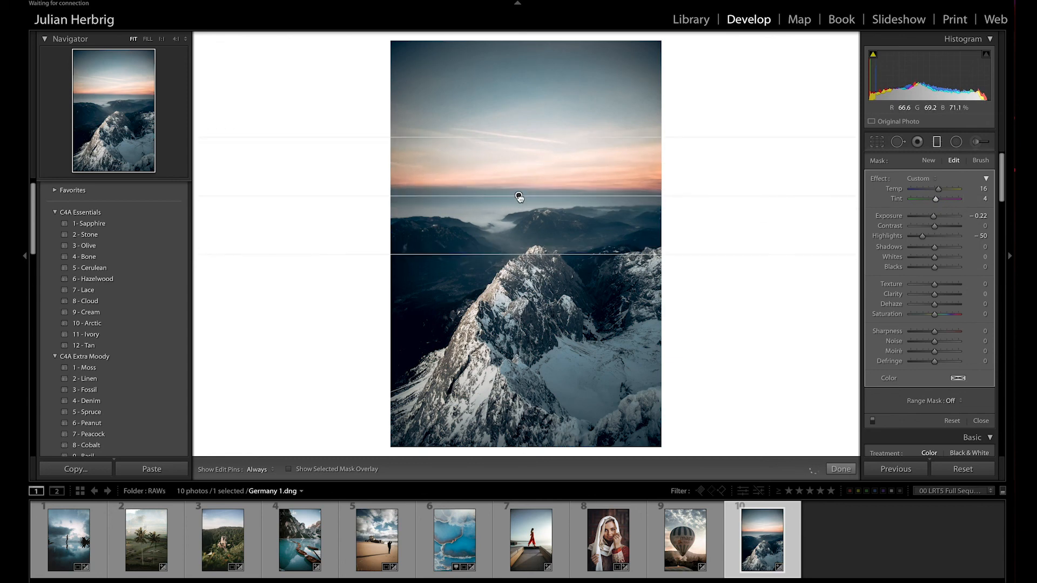
{"action": "left_click", "coordinate": [872, 421]}
{"action": "left_click", "coordinate": [872, 421]}
{"action": "left_click_drag", "start_coordinate": [938, 319], "coordinate": [941, 319]}
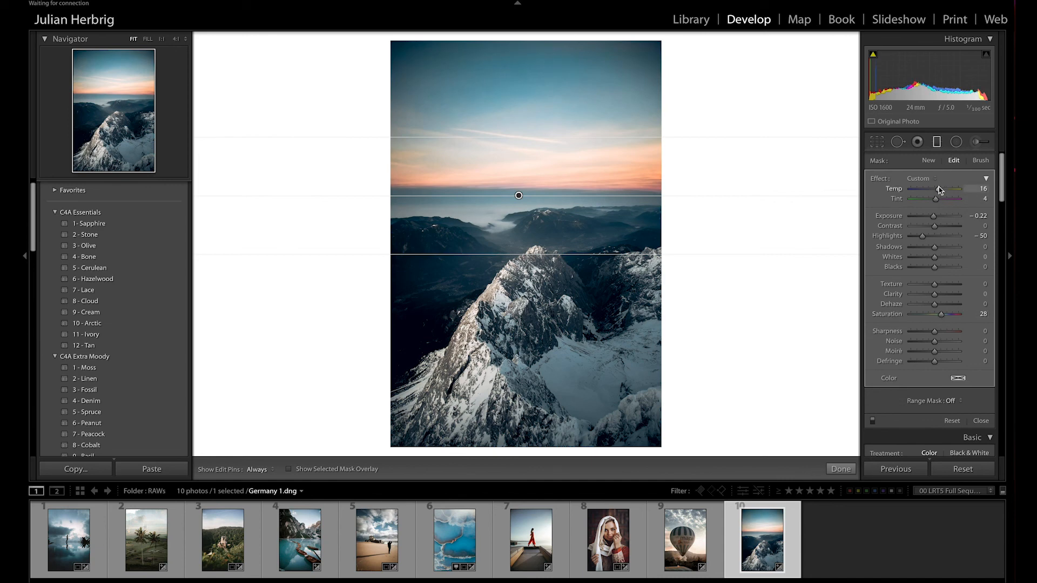
Step: Warm the sky filter with Temp 78, Tint 51 and Saturation 1, and widen its transition around the horizon
{"action": "mouse_move", "coordinate": [943, 189]}
{"action": "left_mouse_down"}
{"action": "mouse_move", "coordinate": [958, 190]}
{"action": "mouse_move", "coordinate": [948, 200]}
{"action": "left_mouse_up"}
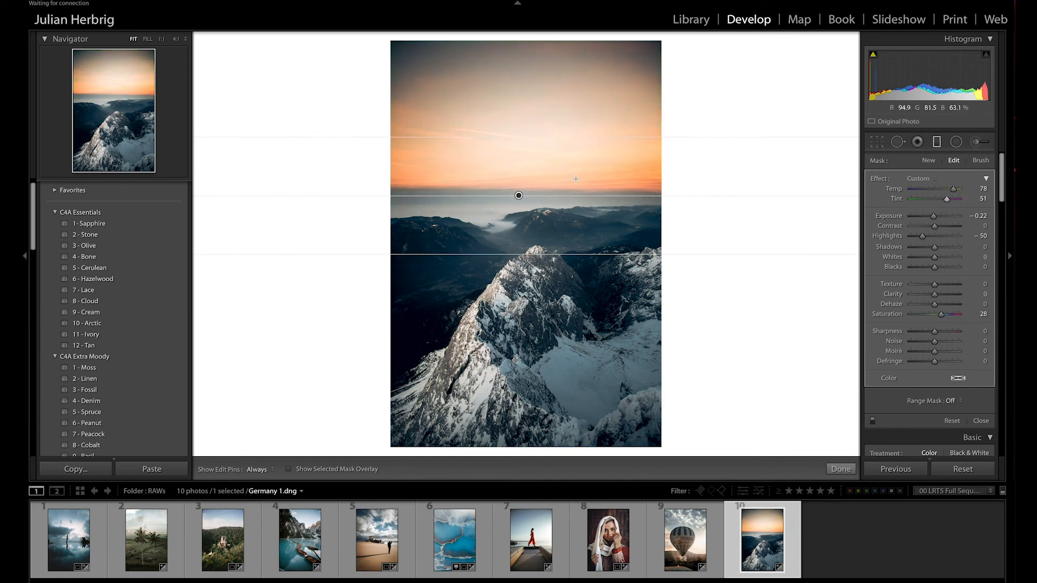
{"action": "left_click_drag", "start_coordinate": [512, 195], "coordinate": [513, 206]}
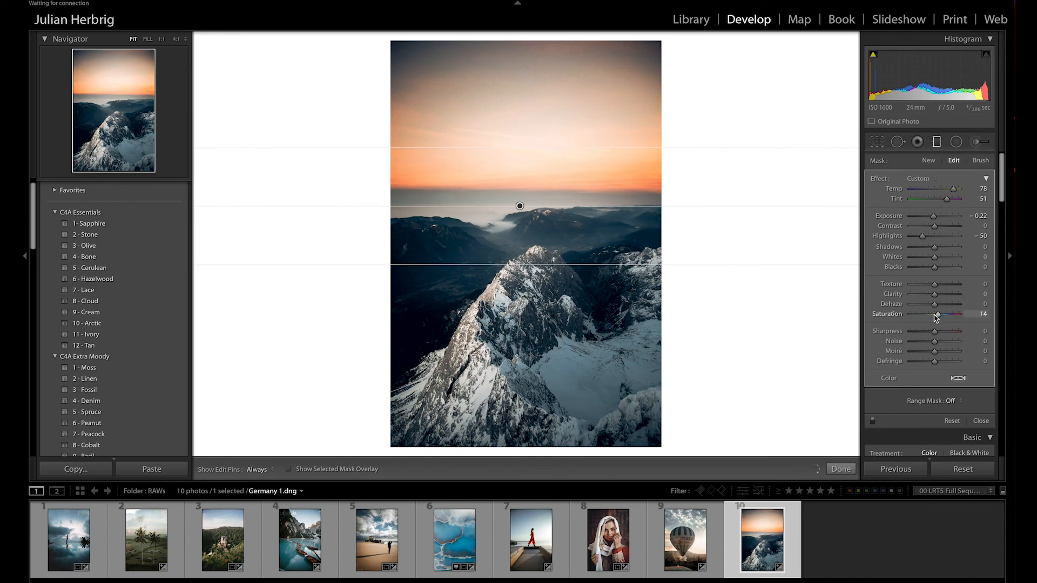
{"action": "left_click_drag", "start_coordinate": [935, 316], "coordinate": [934, 315]}
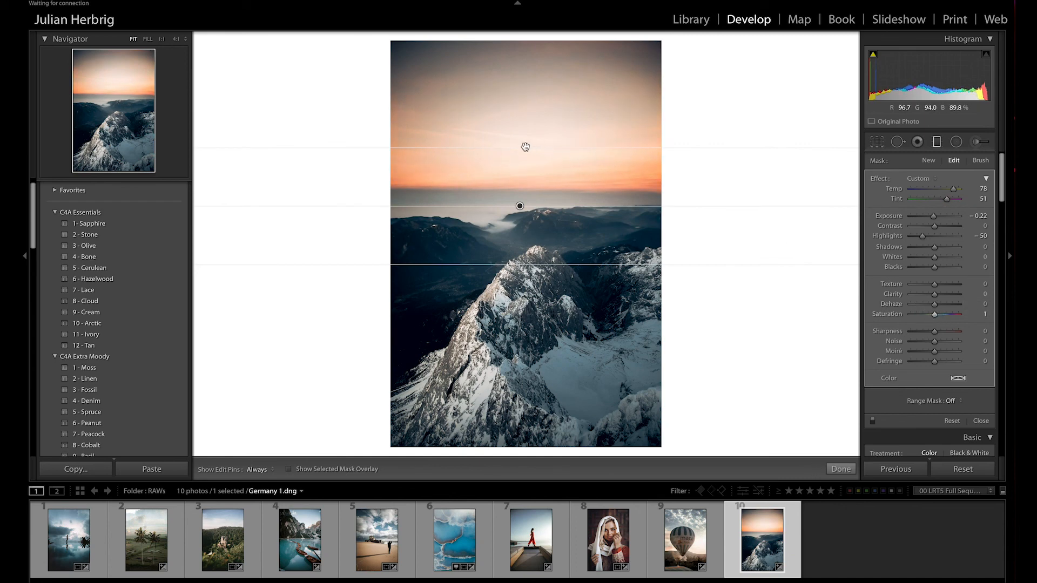
{"action": "left_click_drag", "start_coordinate": [525, 149], "coordinate": [537, 123]}
{"action": "left_click_drag", "start_coordinate": [521, 195], "coordinate": [519, 196]}
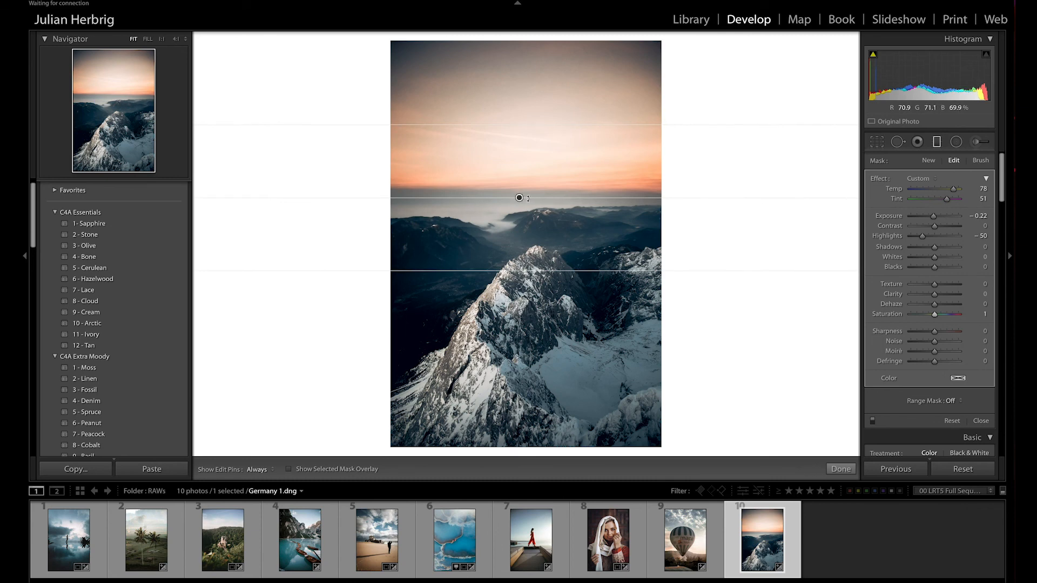
{"action": "key", "text": "m"}
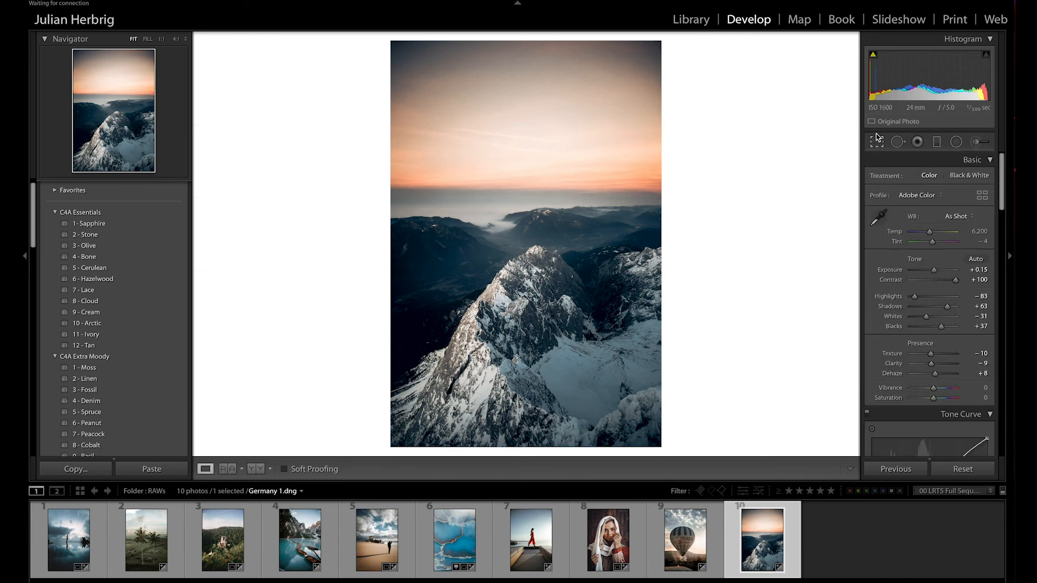
Step: Crop the mountain photo to 4 x 5 / 8 x 10, cutting away the upper sky and framing the peak tighter
{"action": "key", "text": "r"}
{"action": "left_click", "coordinate": [955, 180]}
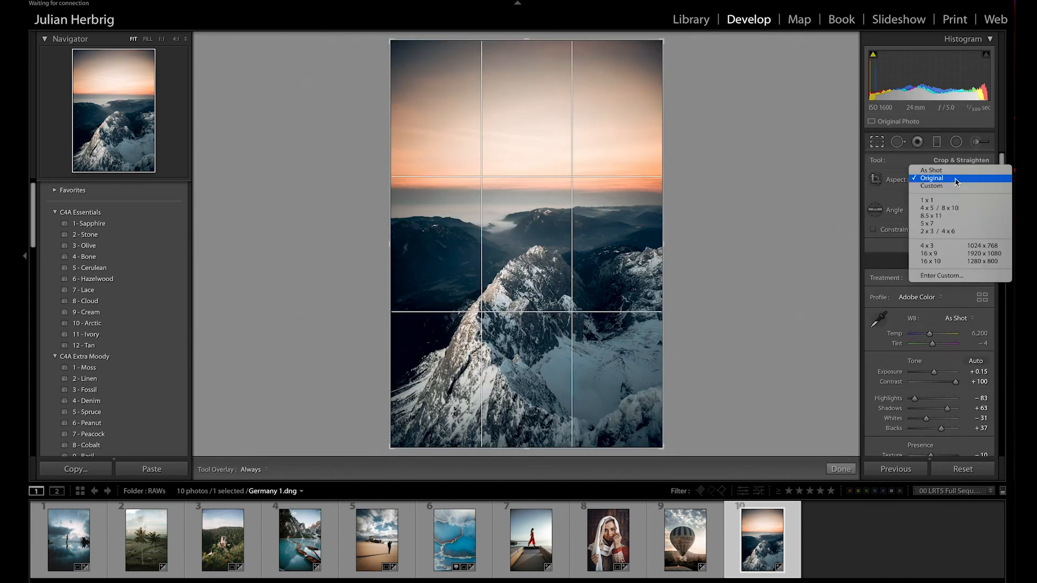
{"action": "left_click", "coordinate": [946, 211]}
{"action": "left_click_drag", "start_coordinate": [455, 248], "coordinate": [529, 211]}
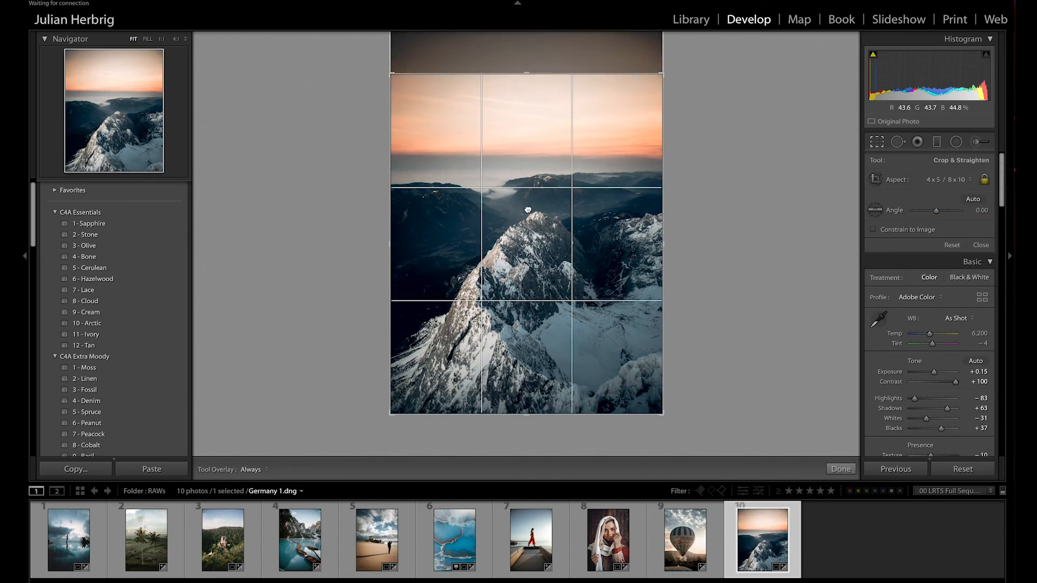
{"action": "left_click_drag", "start_coordinate": [532, 74], "coordinate": [532, 98]}
{"action": "left_click_drag", "start_coordinate": [565, 145], "coordinate": [559, 139]}
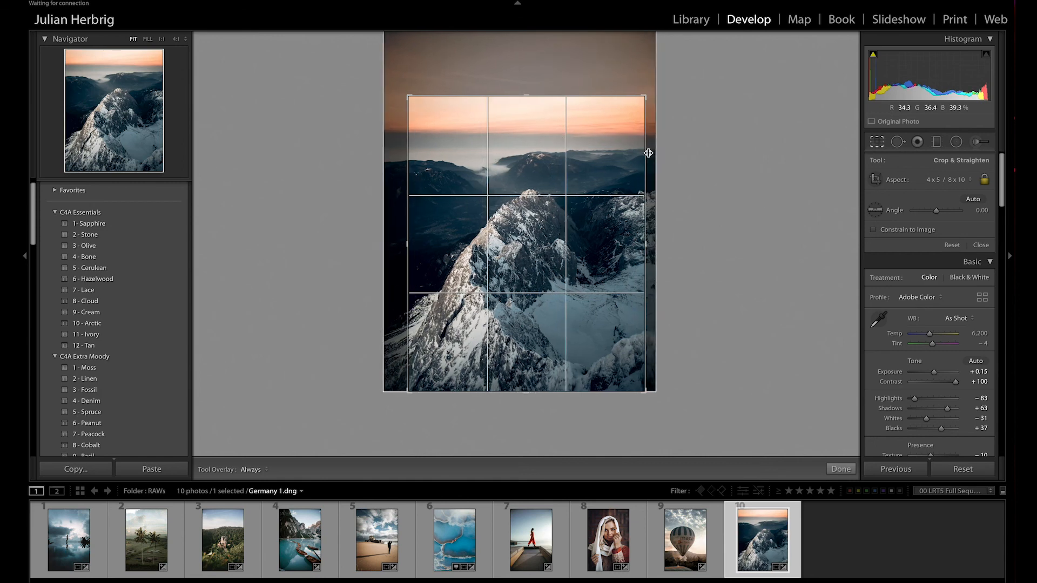
{"action": "key", "text": "Return"}
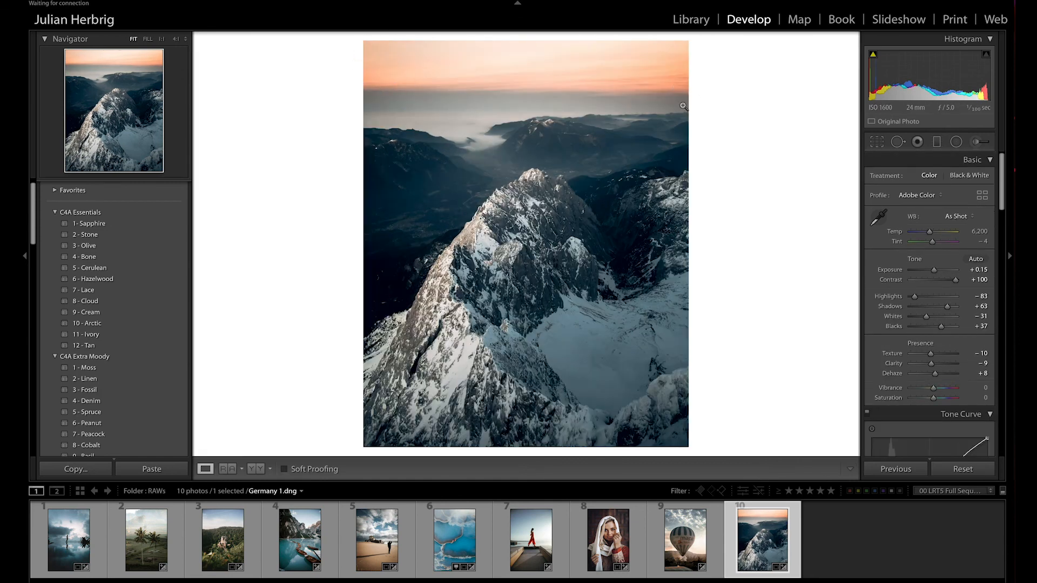
Step: Try to extend the mountain photo's crop farther up into the sky
{"action": "key", "text": "r"}
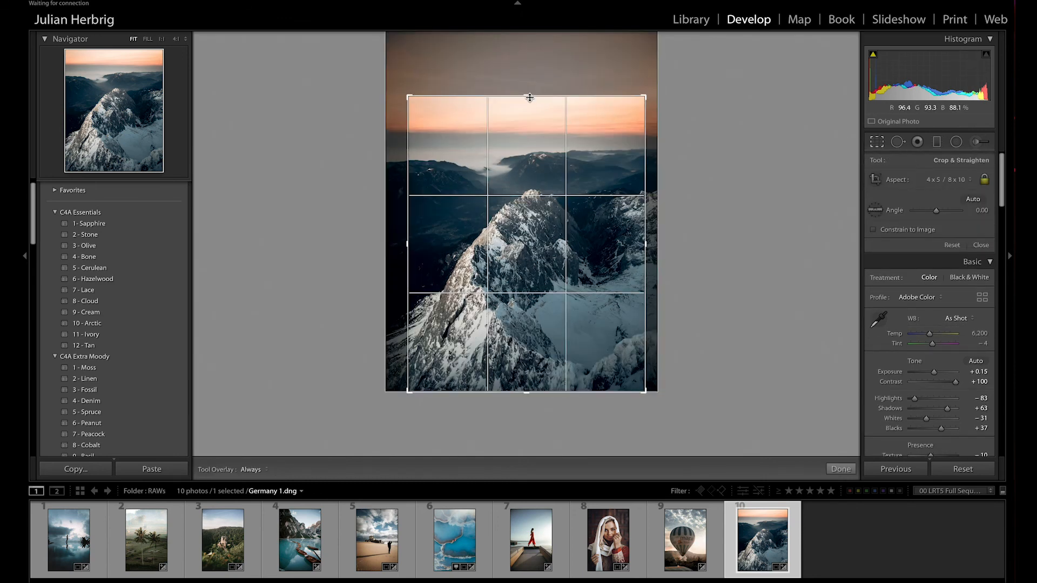
{"action": "left_click_drag", "start_coordinate": [529, 96], "coordinate": [534, 27]}
{"action": "left_click_drag", "start_coordinate": [535, 119], "coordinate": [555, 178]}
{"action": "key", "text": "Return"}
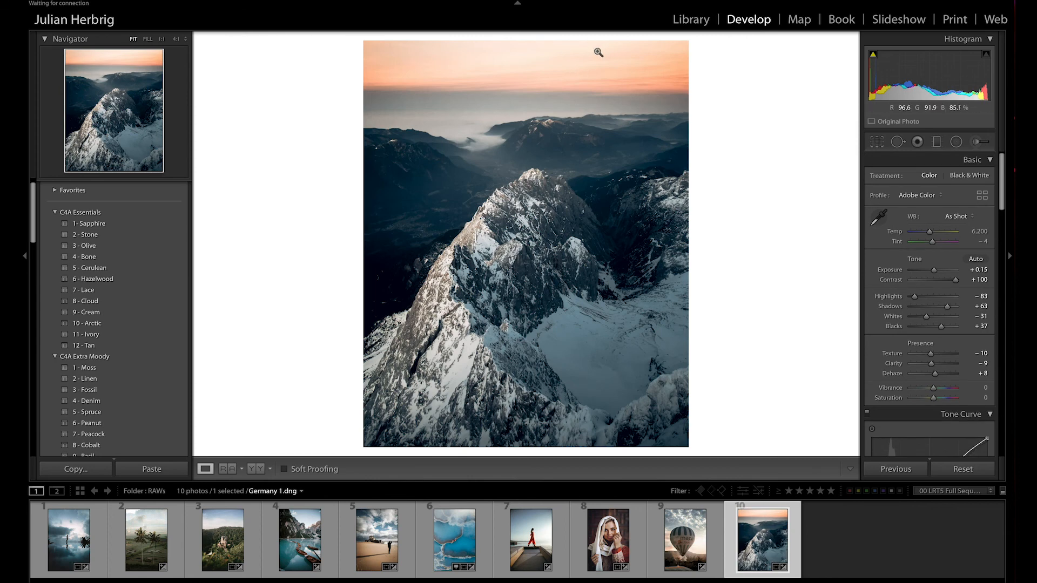
Step: Edit the existing sky graduated filter, setting Temp to 80, Clarity to −41, Dehaze to −6 and Exposure to −0.90
{"action": "left_click", "coordinate": [936, 142]}
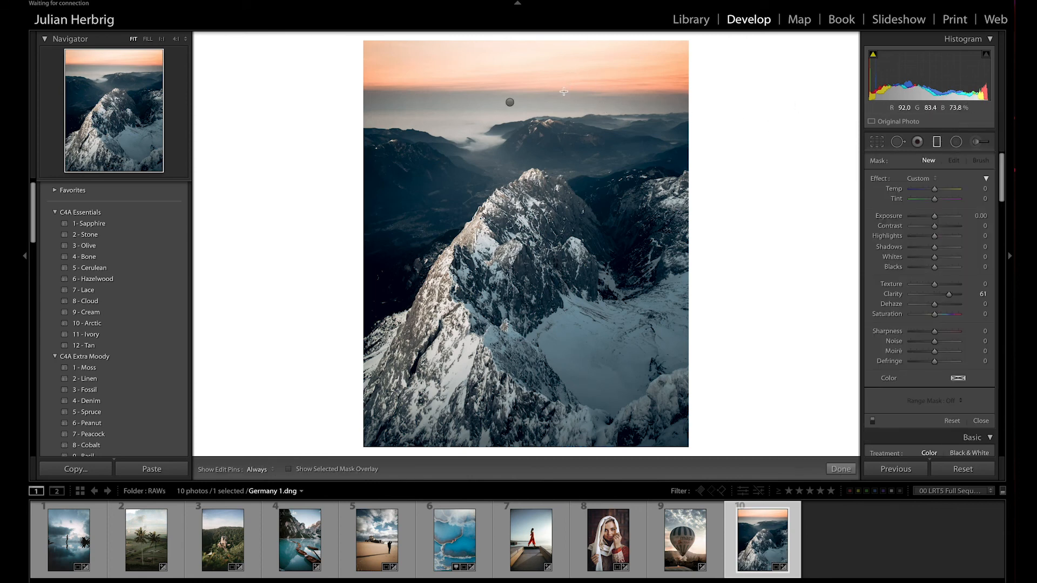
{"action": "left_click_drag", "start_coordinate": [510, 102], "coordinate": [510, 203]}
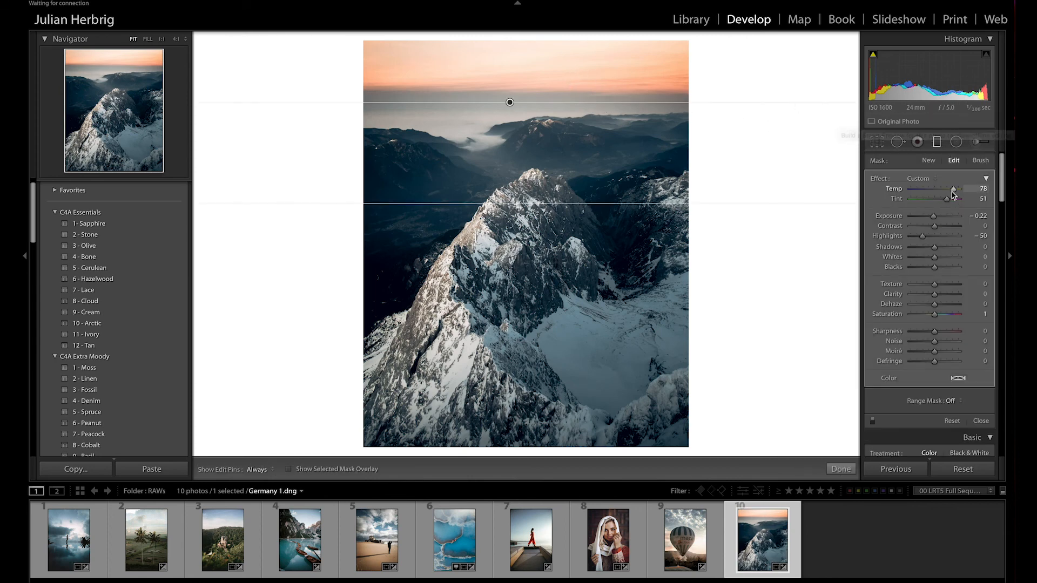
{"action": "left_click_drag", "start_coordinate": [948, 194], "coordinate": [957, 194]}
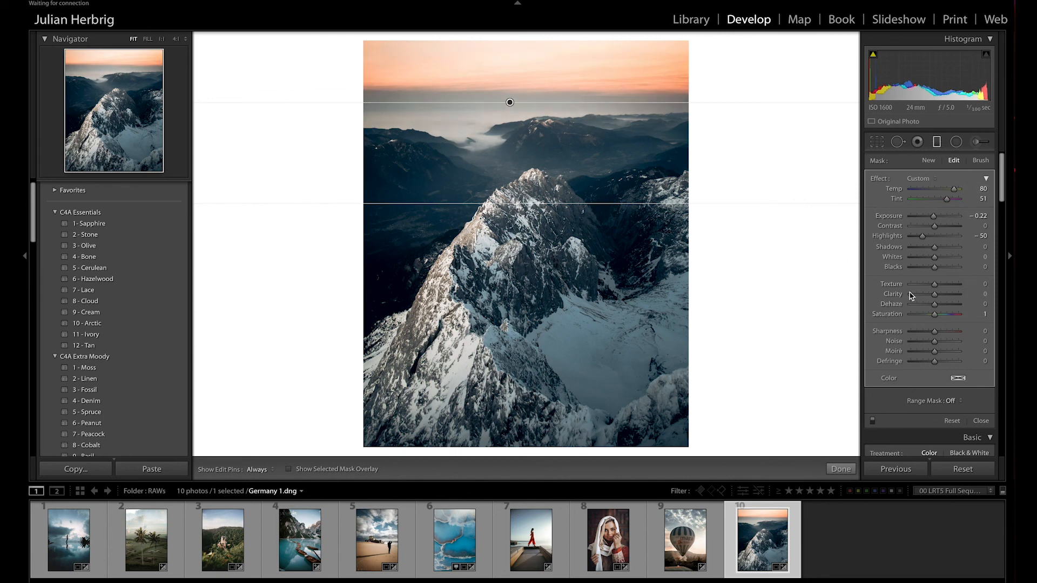
{"action": "mouse_move", "coordinate": [935, 298]}
{"action": "left_mouse_down"}
{"action": "mouse_move", "coordinate": [924, 296]}
{"action": "mouse_move", "coordinate": [927, 306]}
{"action": "left_mouse_up"}
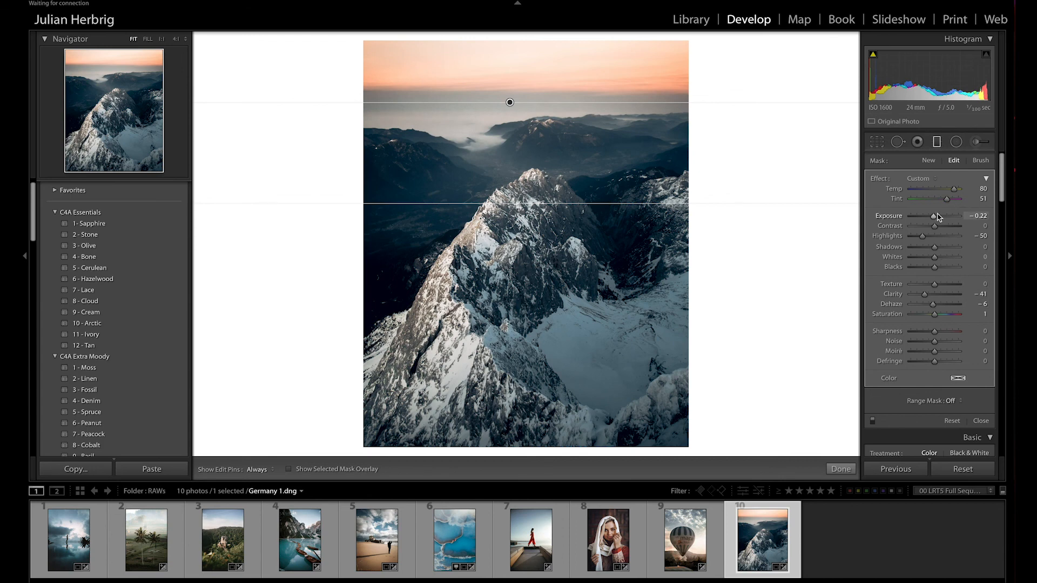
{"action": "left_click_drag", "start_coordinate": [934, 217], "coordinate": [929, 217]}
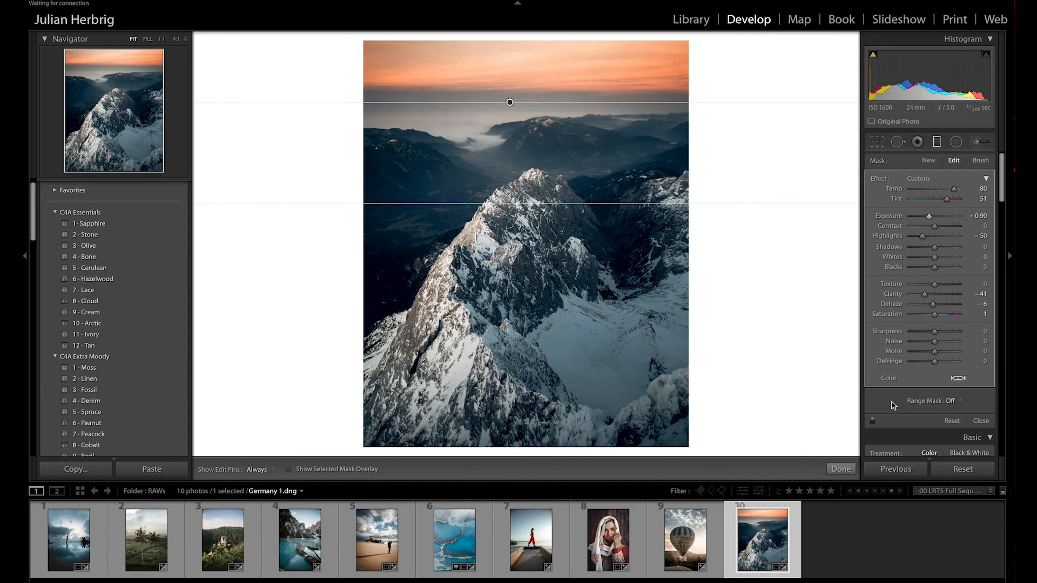
Step: Compare the photo with the graduated filter off and on, shift the filter slightly up to the horizon and finish editing it
{"action": "left_click", "coordinate": [872, 423]}
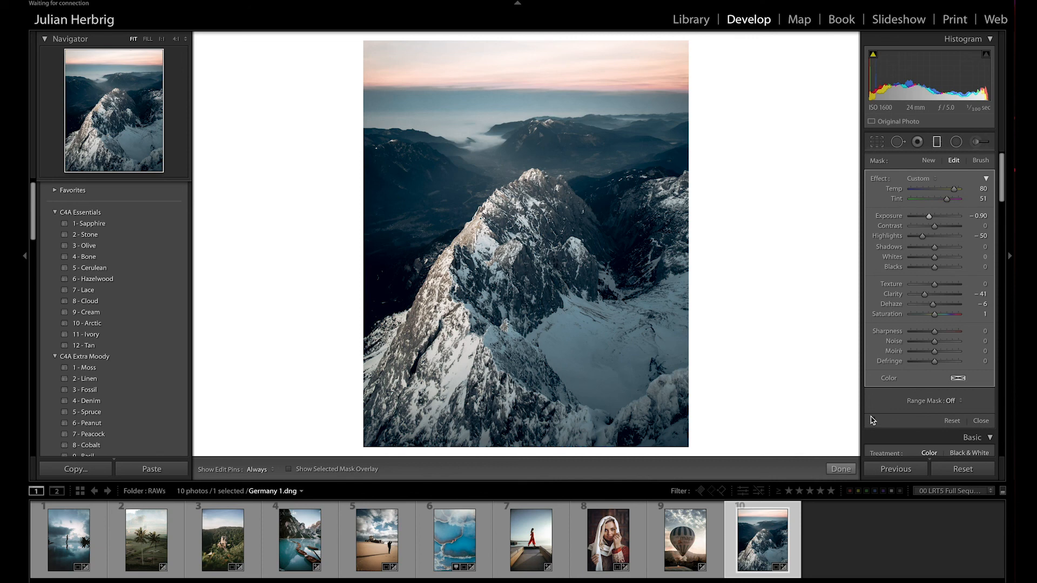
{"action": "left_click", "coordinate": [872, 421]}
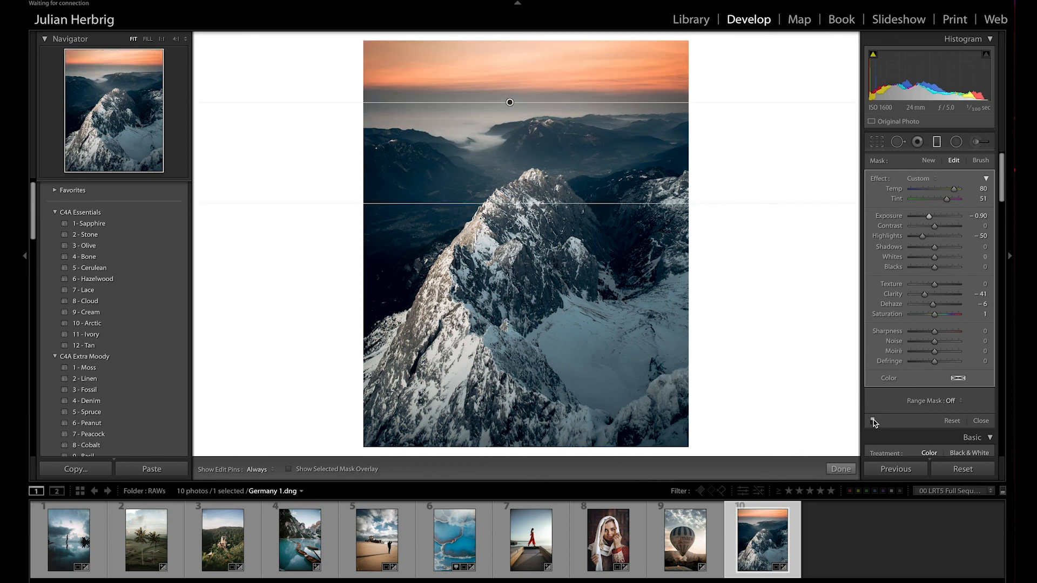
{"action": "left_click_drag", "start_coordinate": [510, 102], "coordinate": [521, 95]}
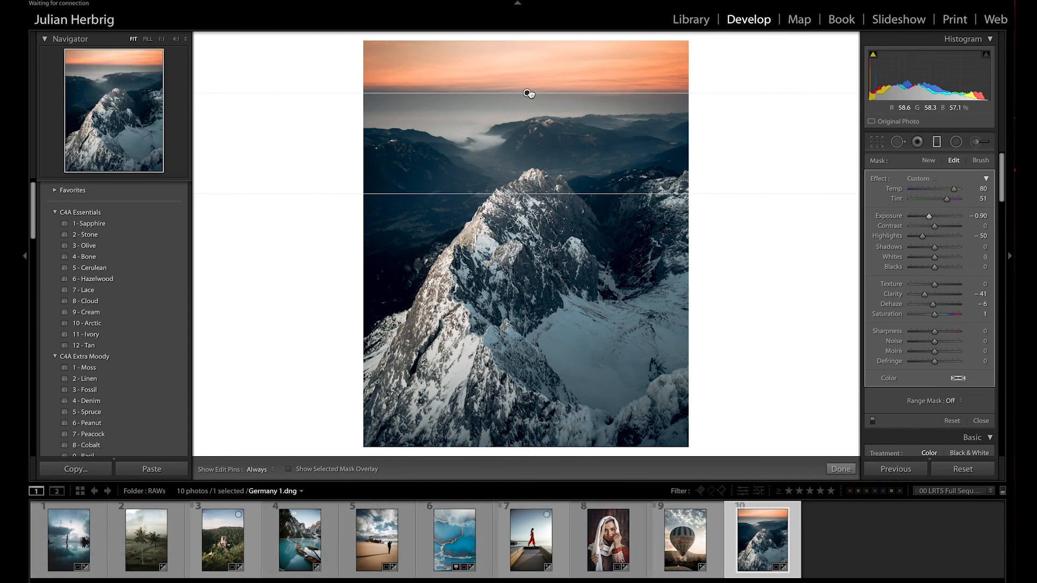
{"action": "key", "text": "Return"}
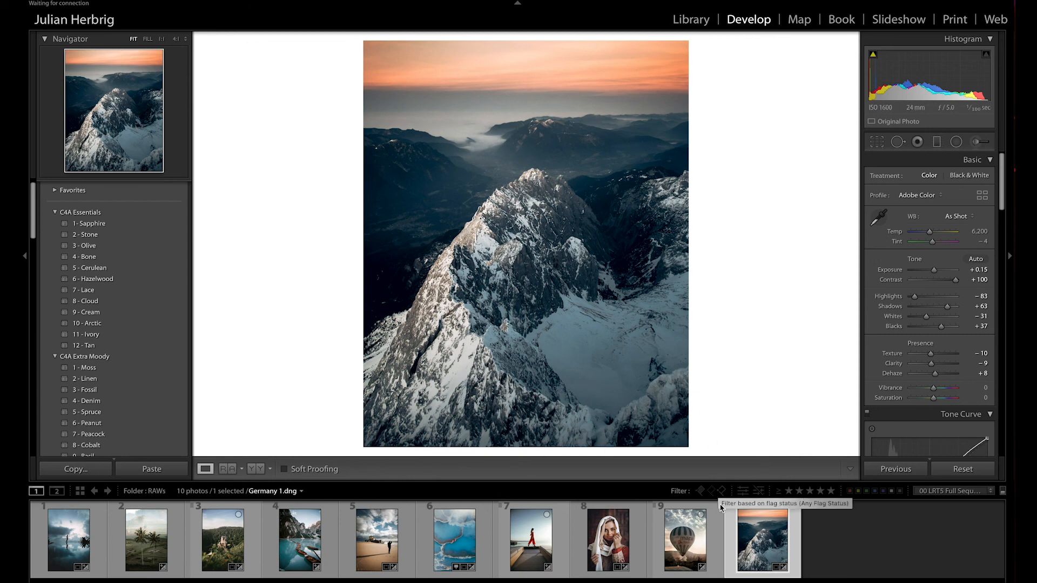
Step: Open the export settings for Germany 1.dng and select the Instagram user preset
{"action": "right_click", "coordinate": [763, 541]}
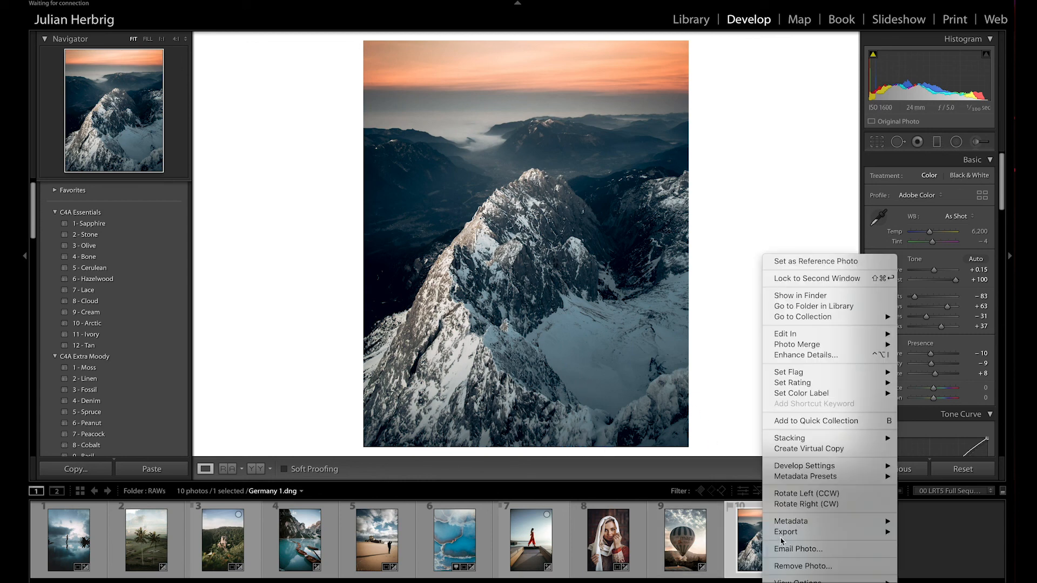
{"action": "mouse_move", "coordinate": [799, 536]}
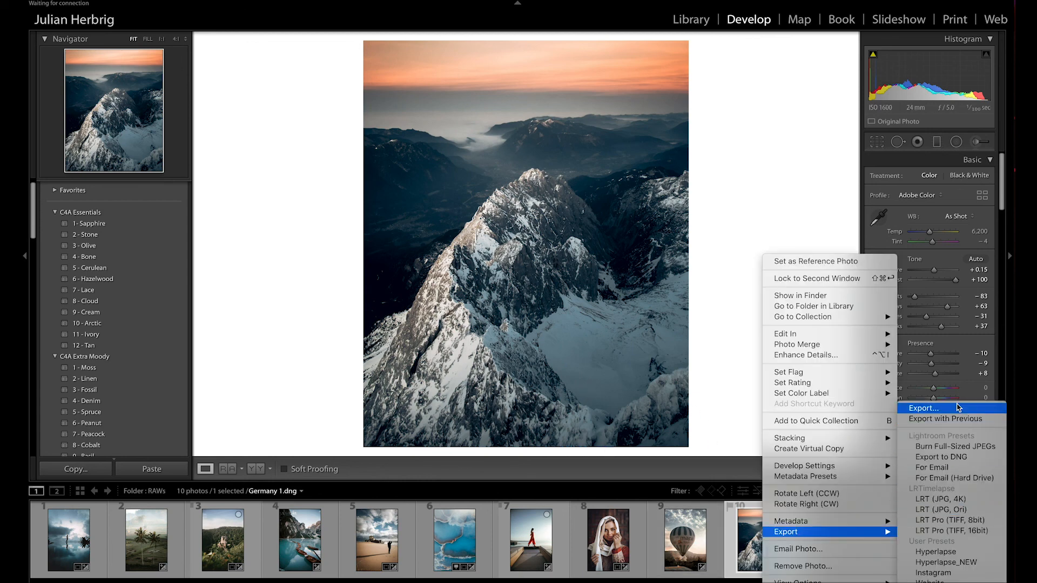
{"action": "left_click", "coordinate": [961, 408]}
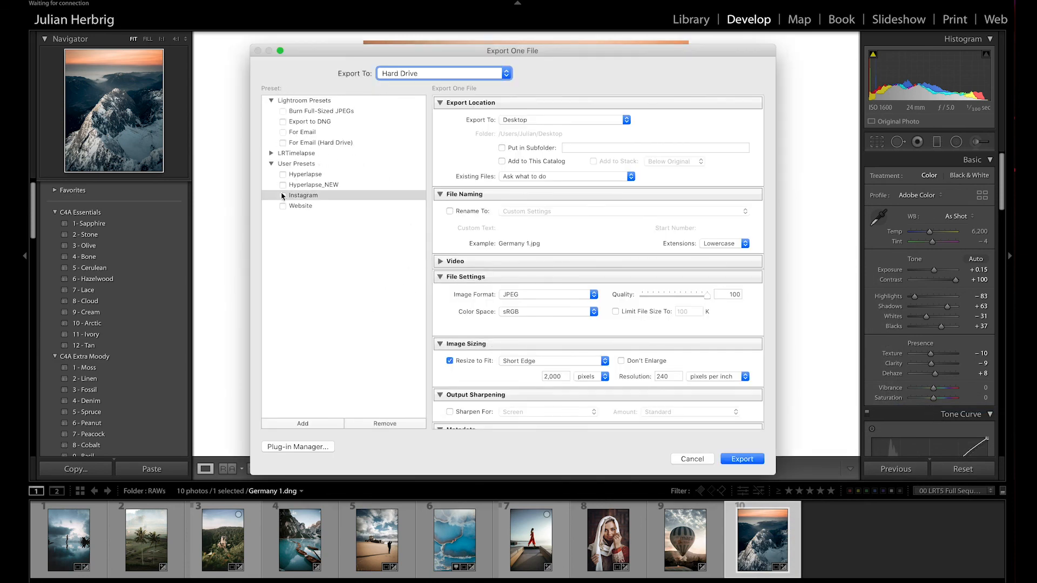
{"action": "left_click", "coordinate": [304, 196]}
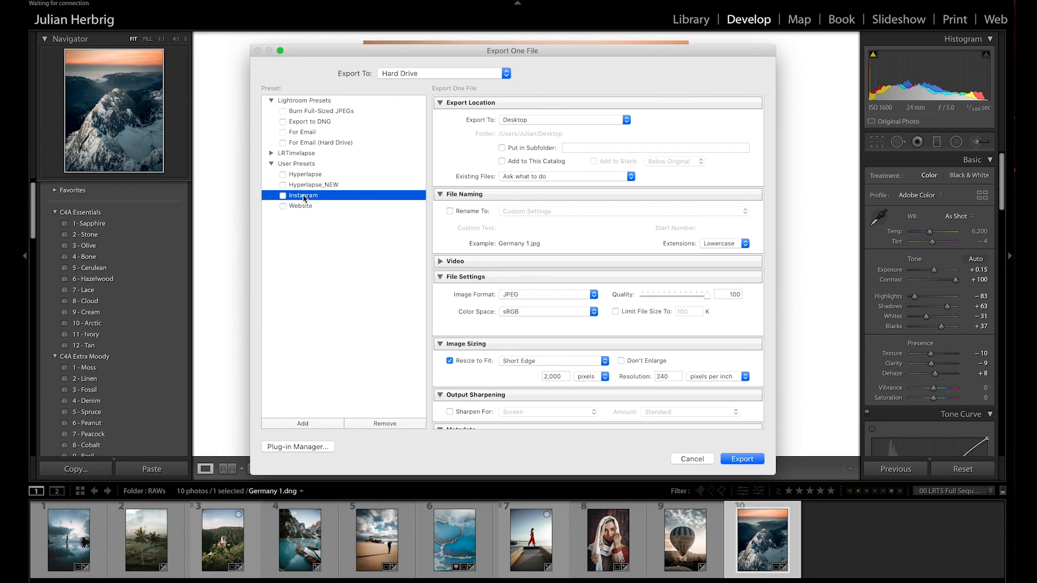
Step: Review the export's file settings, image sizing, sharpening, metadata and watermark options, and close the dialog without exporting
{"action": "scroll", "coordinate": [551, 196], "scroll_direction": "down", "scroll_amount": 3}
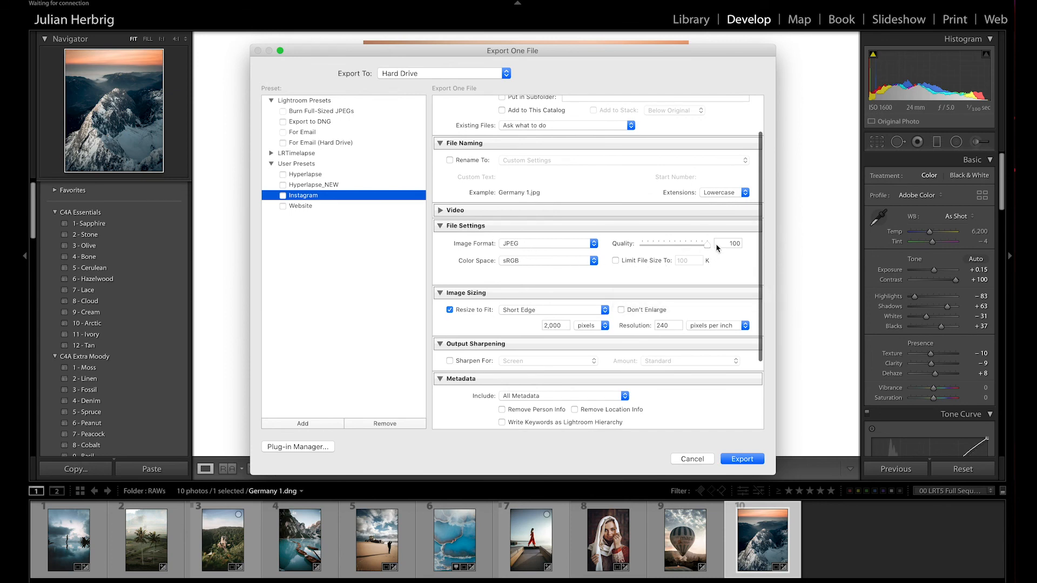
{"action": "scroll", "coordinate": [729, 242], "scroll_direction": "down", "scroll_amount": 5}
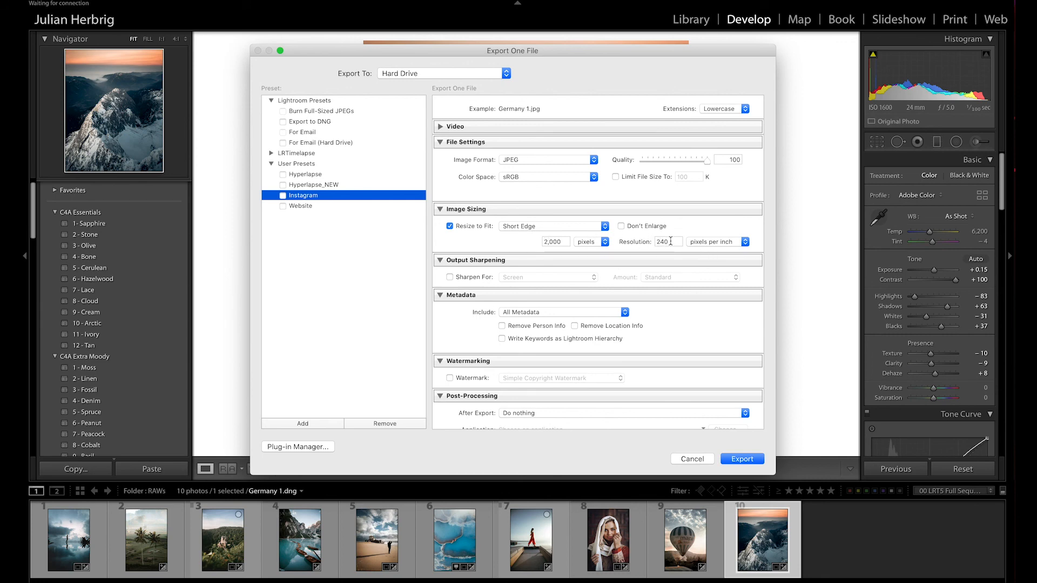
{"action": "scroll", "coordinate": [670, 241], "scroll_direction": "down", "scroll_amount": 3}
{"action": "scroll", "coordinate": [670, 243], "scroll_direction": "up", "scroll_amount": 2}
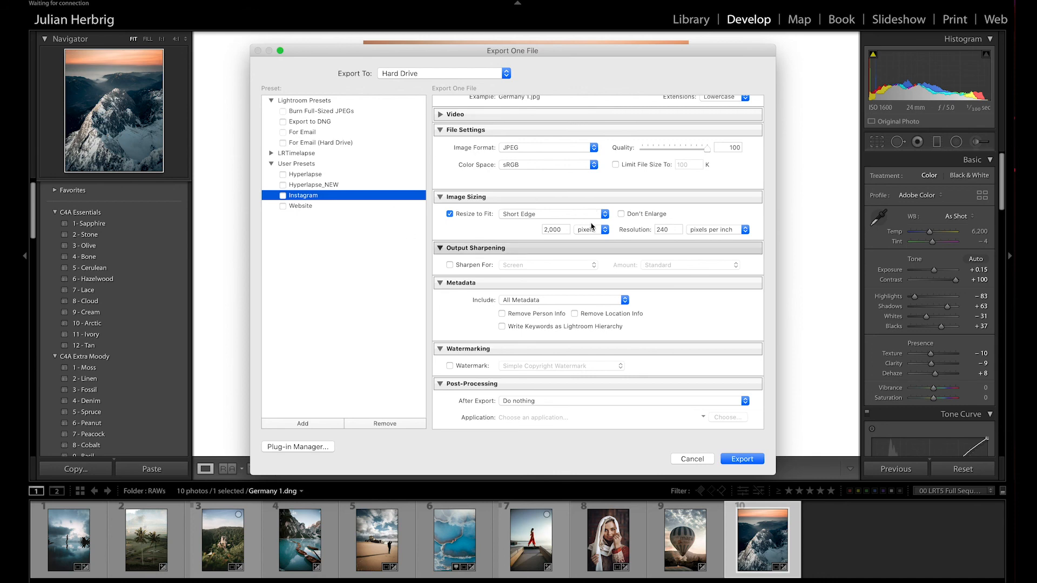
{"action": "scroll", "coordinate": [602, 220], "scroll_direction": "up", "scroll_amount": 5}
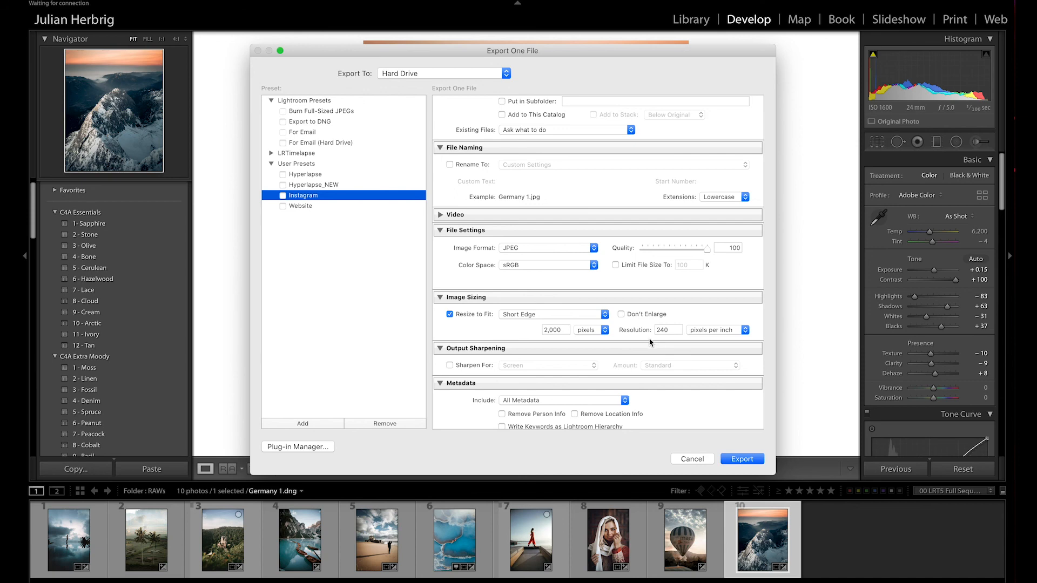
{"action": "left_click", "coordinate": [687, 461]}
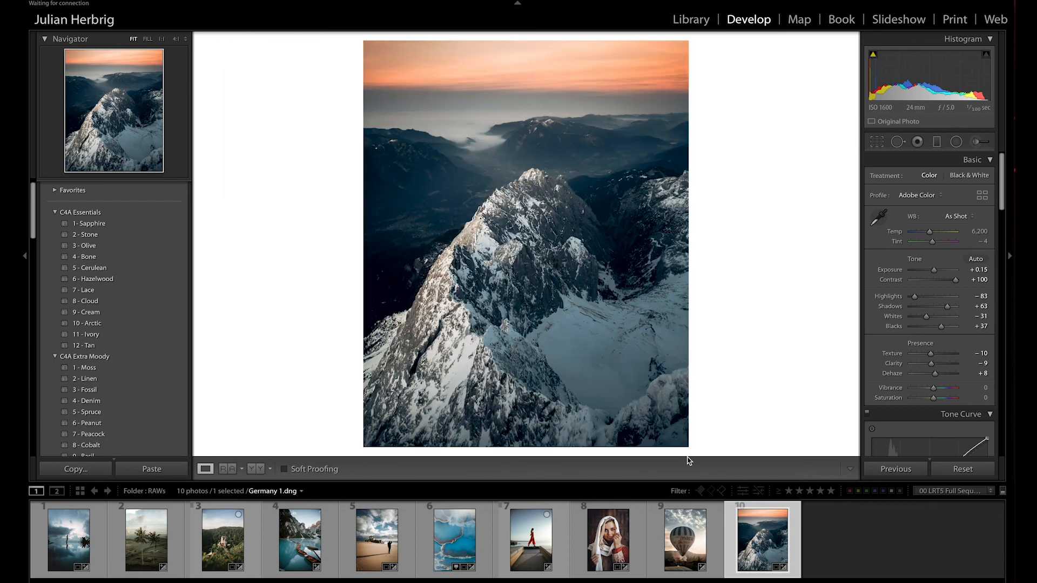